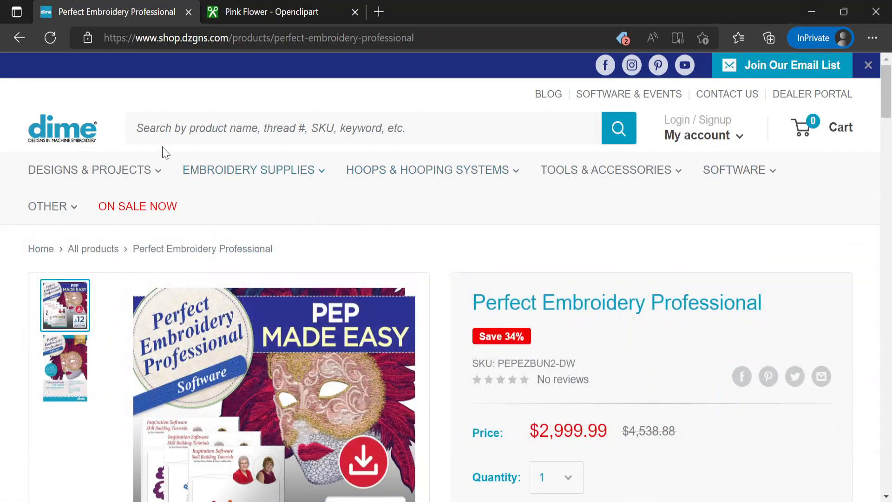
Step: Review the Perfect Embroidery Professional product page and the Pink Flower clipart page on Openclipart
mouse_move(82, 169)
scroll(14, 368, down, 5)
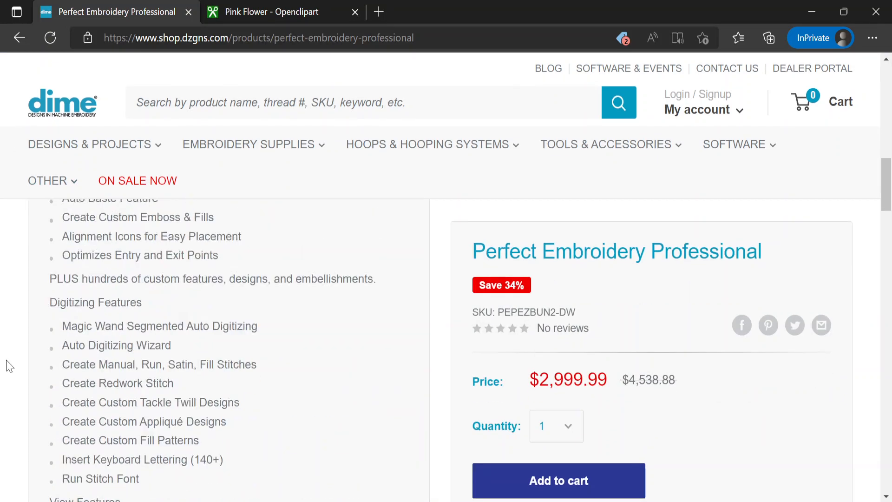
scroll(9, 366, up, 6)
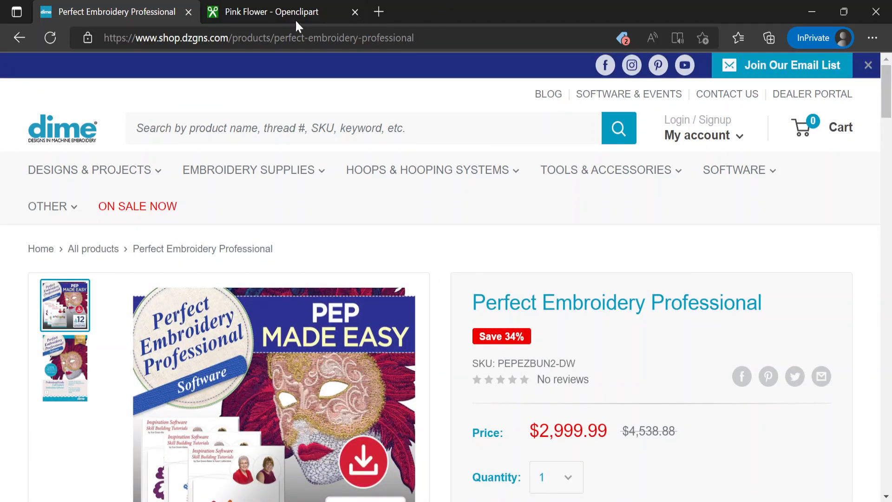
click(283, 11)
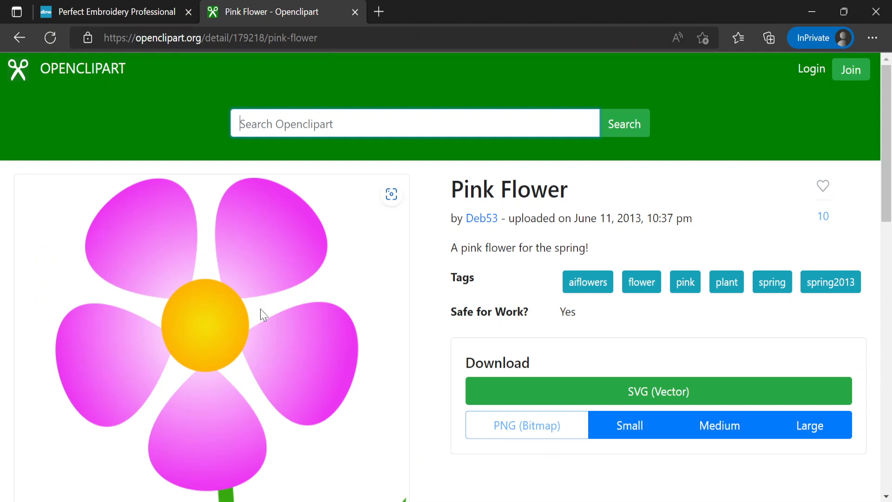
scroll(2, 293, down, 7)
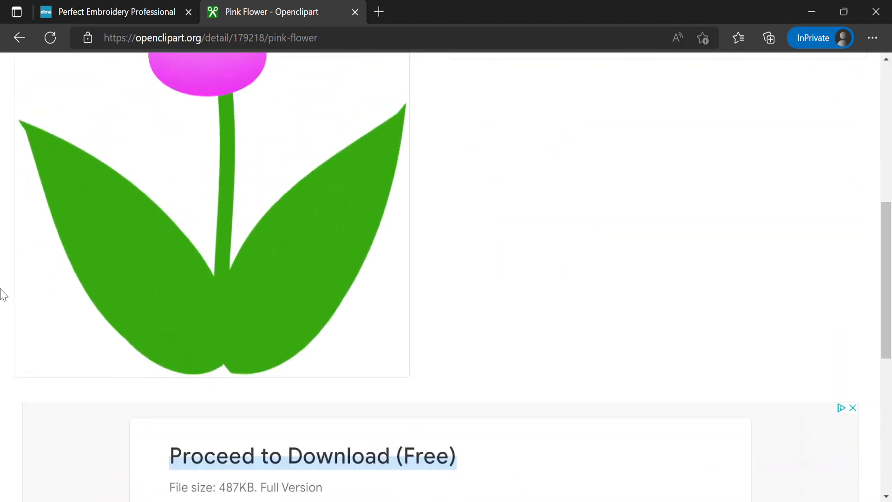
scroll(2, 294, up, 8)
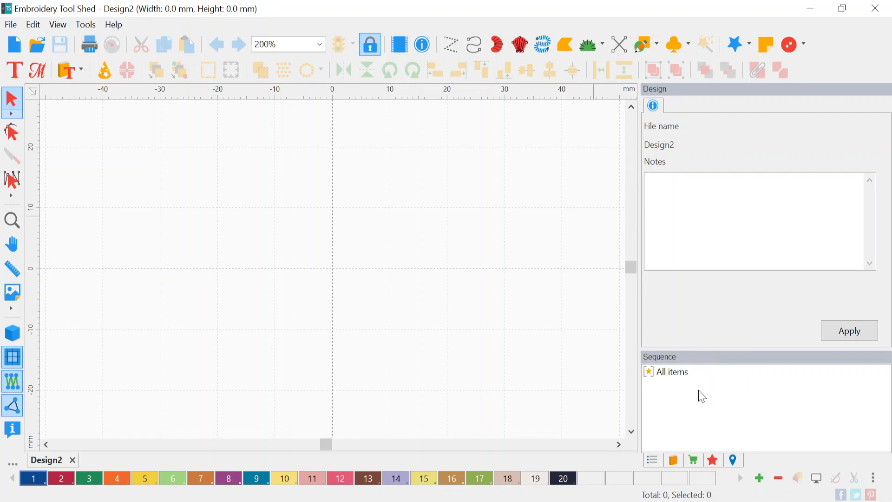
Step: Look through the designs, purchases, effects and navigator views, ending back at the design's sequence list
click(673, 460)
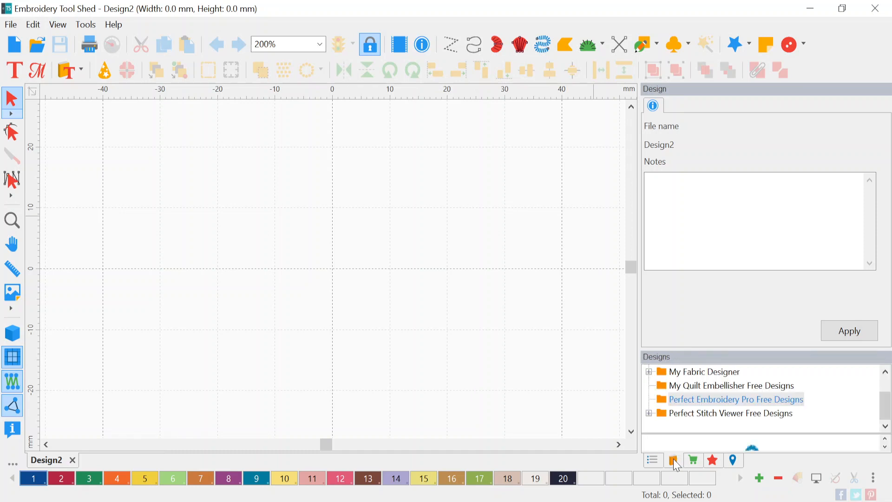
click(693, 460)
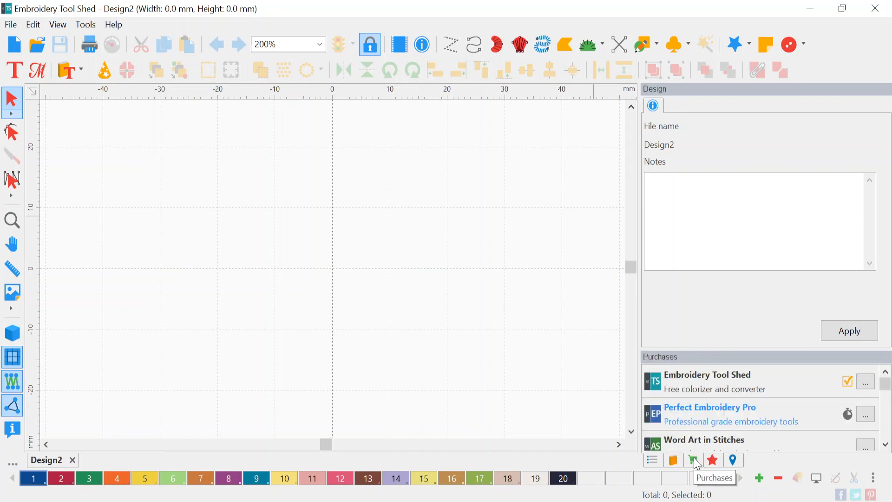
click(712, 460)
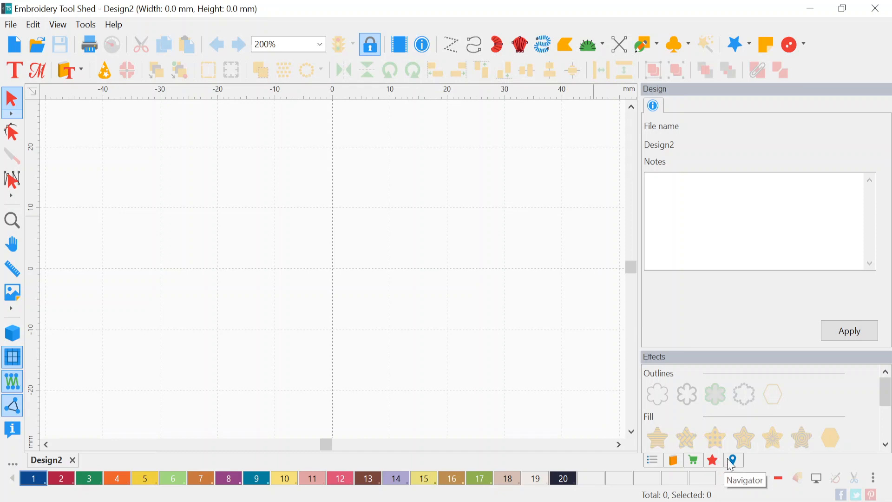
click(733, 460)
click(653, 460)
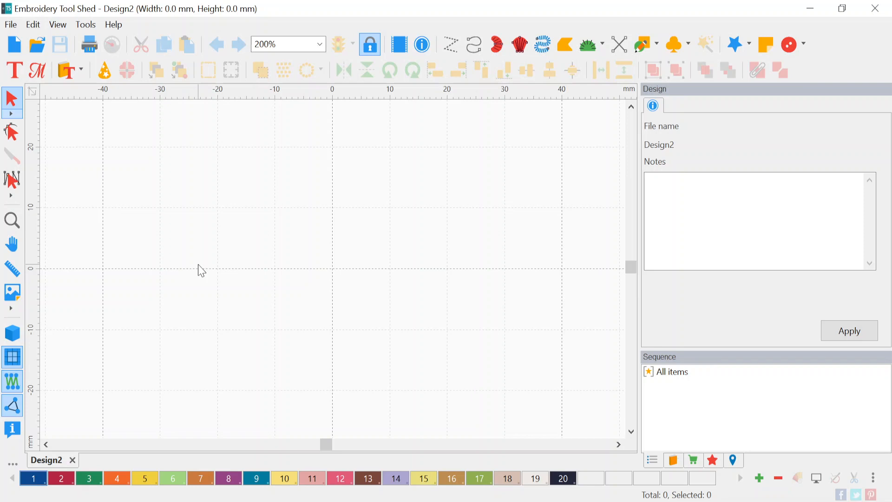
Step: Show the BabyLock-Brother 100x100 hoop in the empty design
click(11, 465)
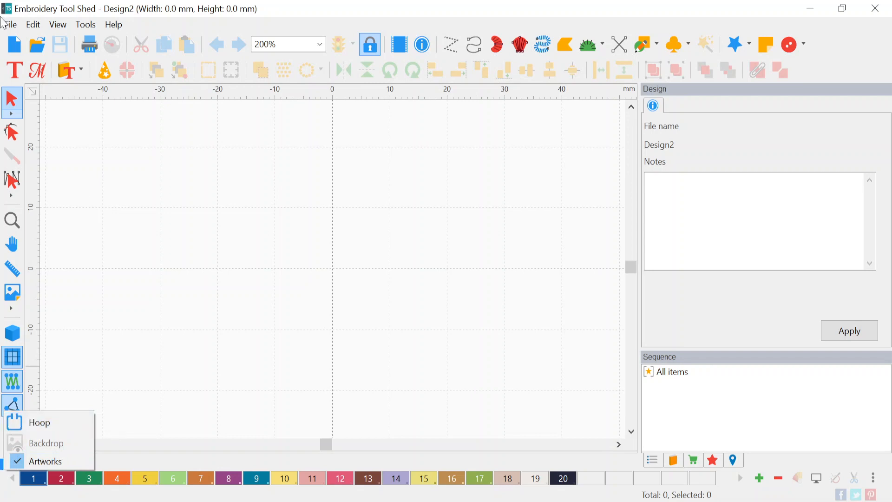
click(66, 26)
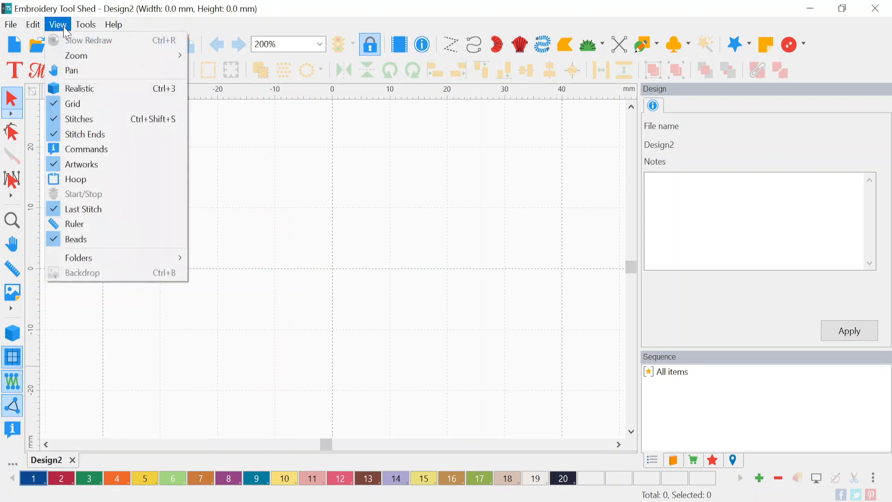
click(83, 181)
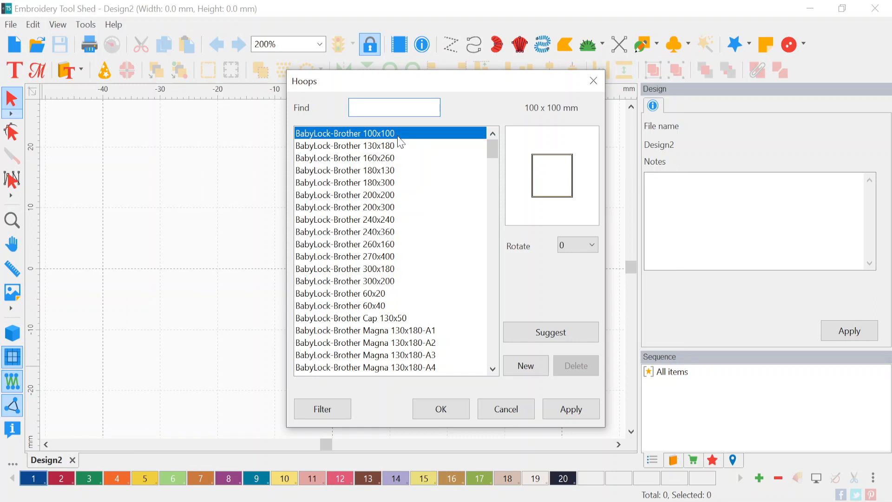
click(456, 407)
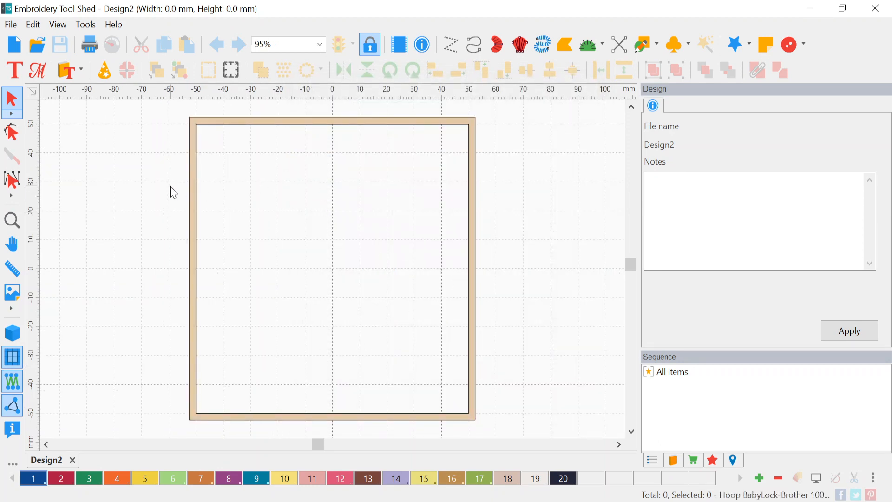
click(10, 25)
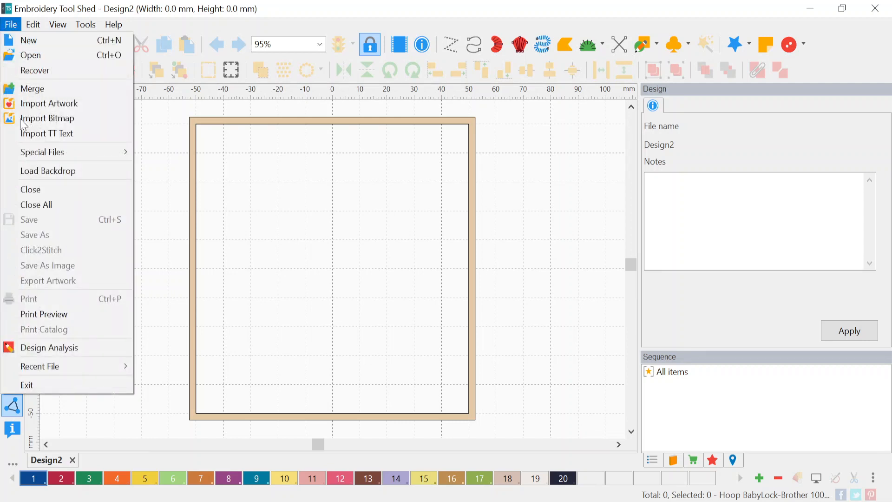
click(49, 103)
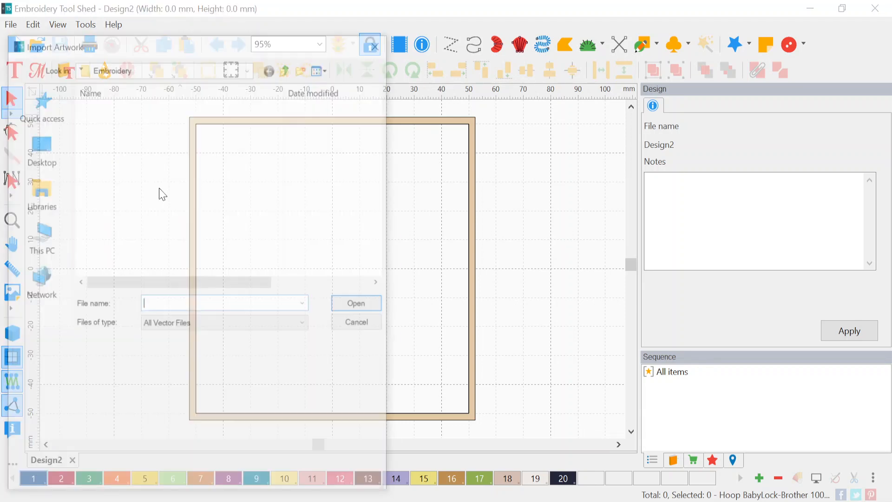
click(100, 206)
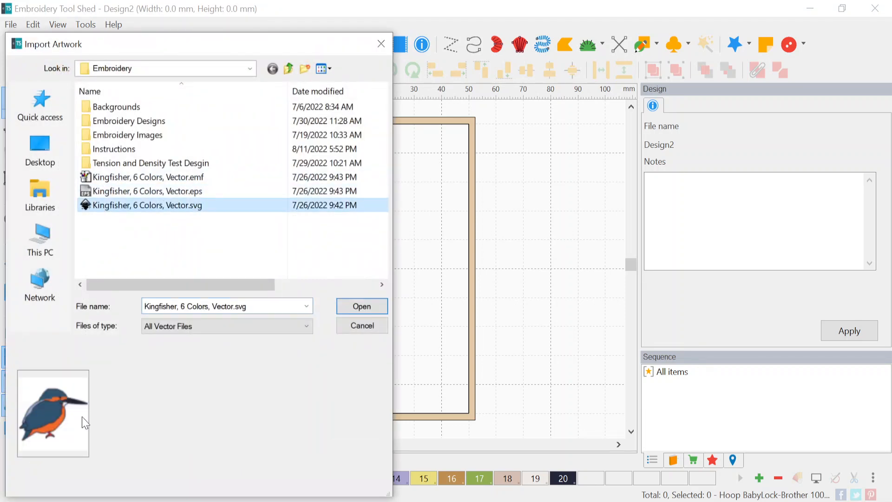
click(363, 325)
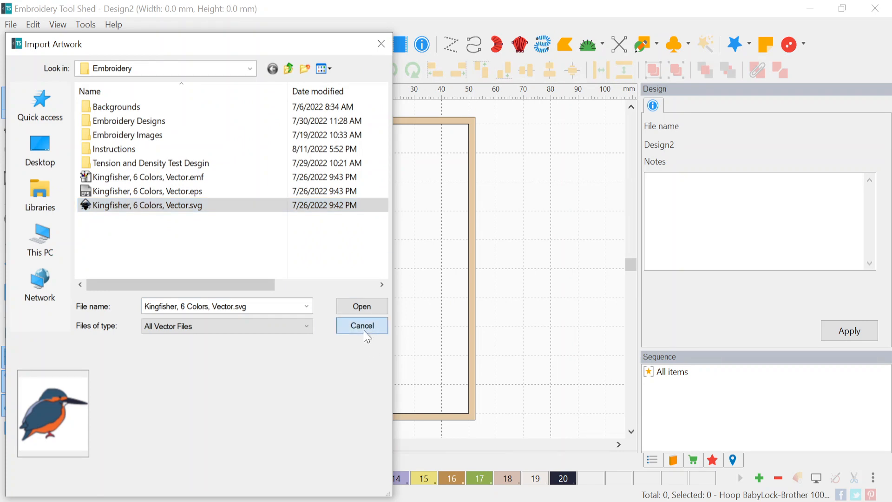
Step: Import the bitmap 179218.png of the pink flower into the design
click(11, 24)
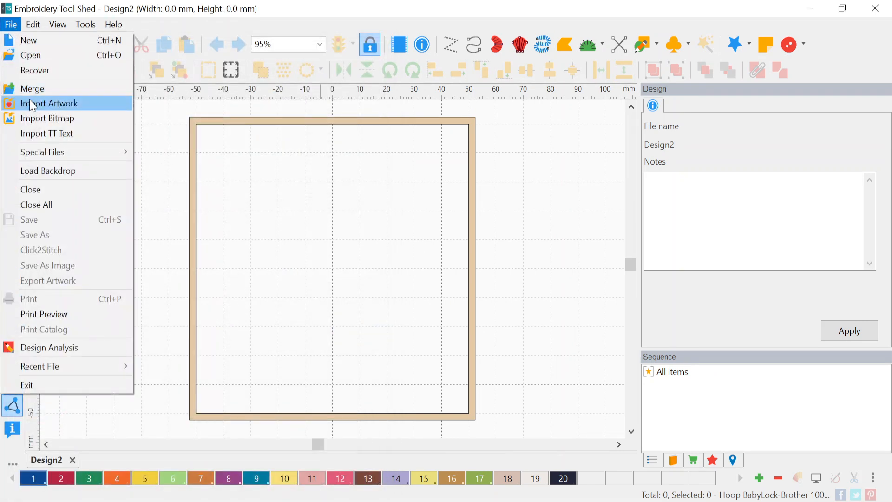
click(58, 125)
click(110, 192)
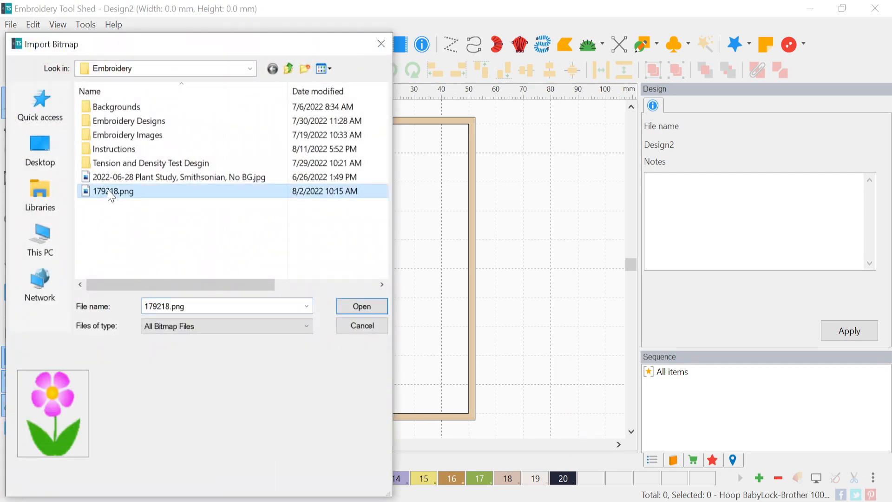
click(347, 306)
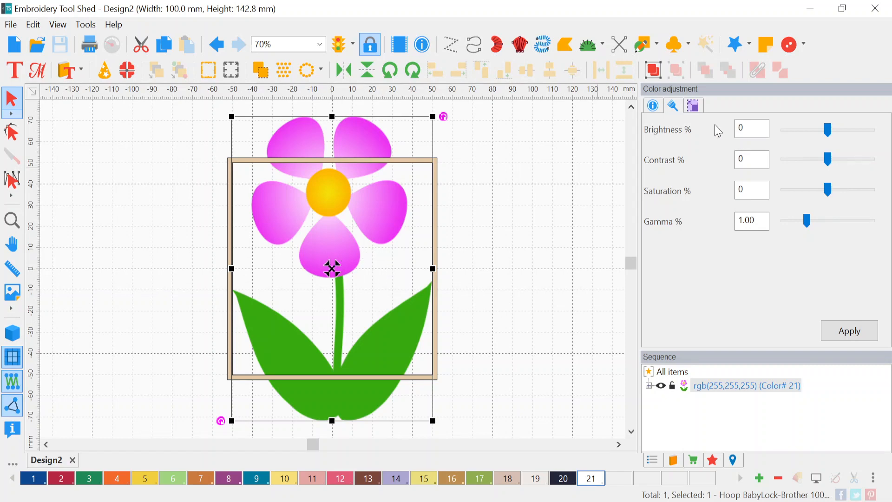
Step: Scale the flower image proportionally to about 63.3 x 90.5 mm and move it inside the hoop, near the centre
click(693, 106)
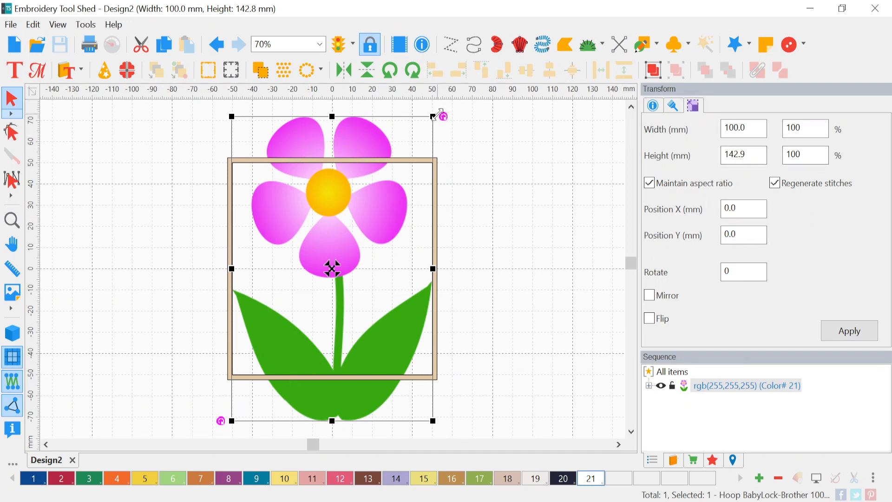
drag(434, 117, 384, 193)
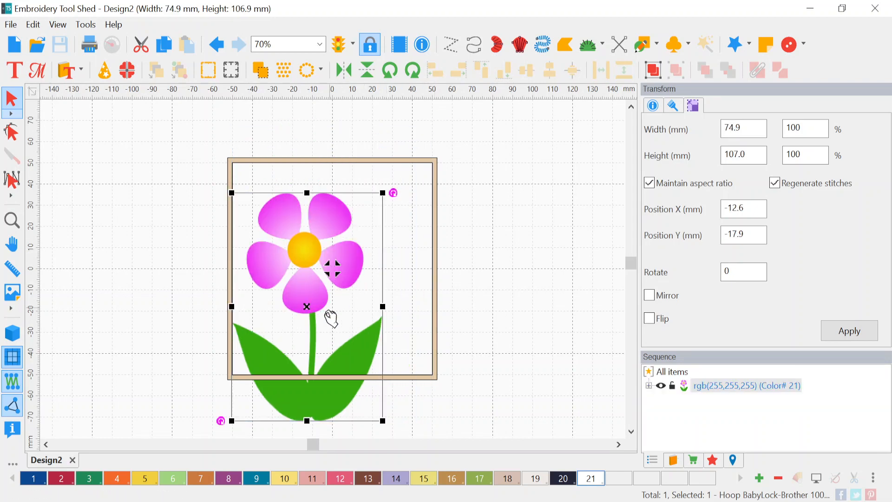
drag(306, 307, 331, 269)
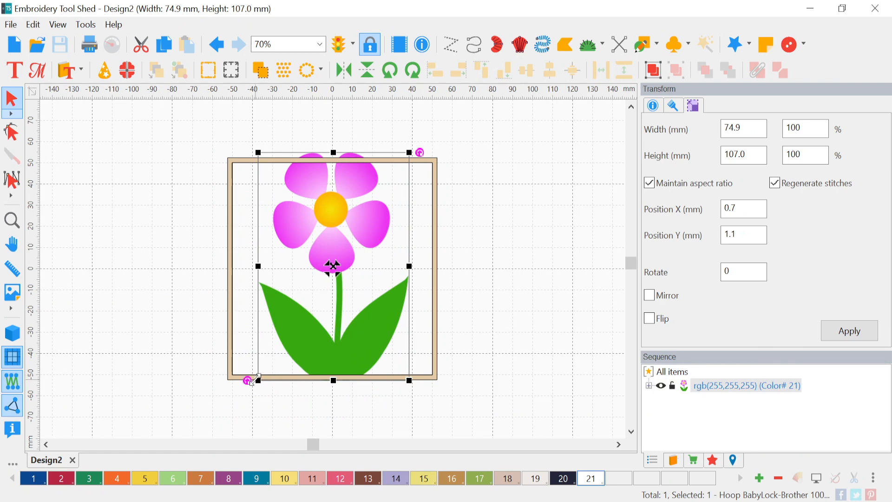
drag(258, 377, 284, 347)
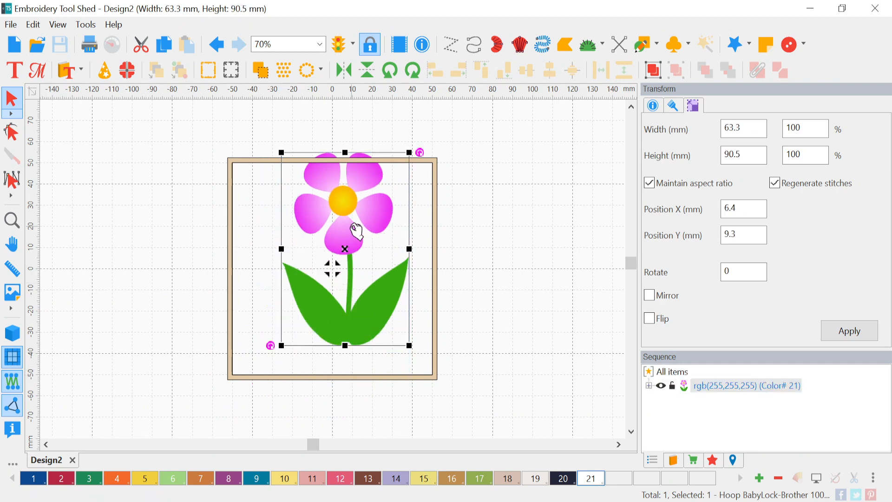
drag(355, 229, 344, 248)
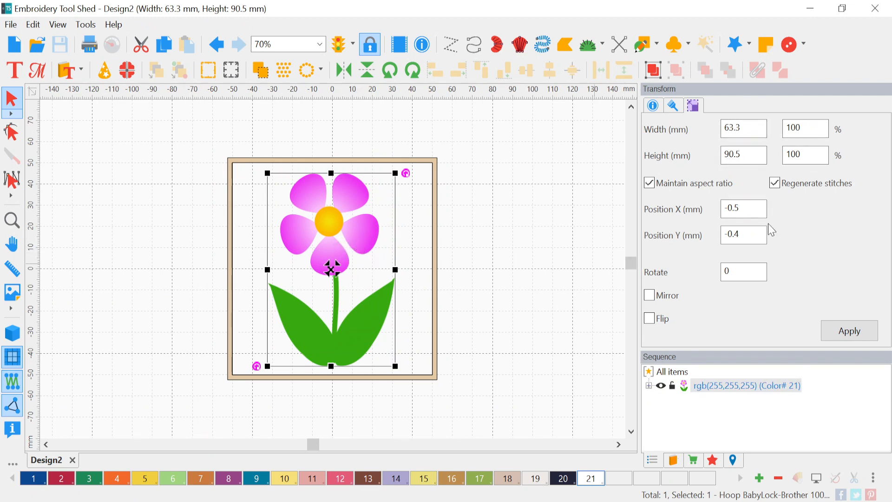
Step: Centre the flower image exactly by setting its X and Y positions to 0, and deselect it
double_click(733, 208)
double_click(733, 207)
double_click(733, 207)
key(BackSpace)
key(BackSpace)
key(Tab)
text(0)
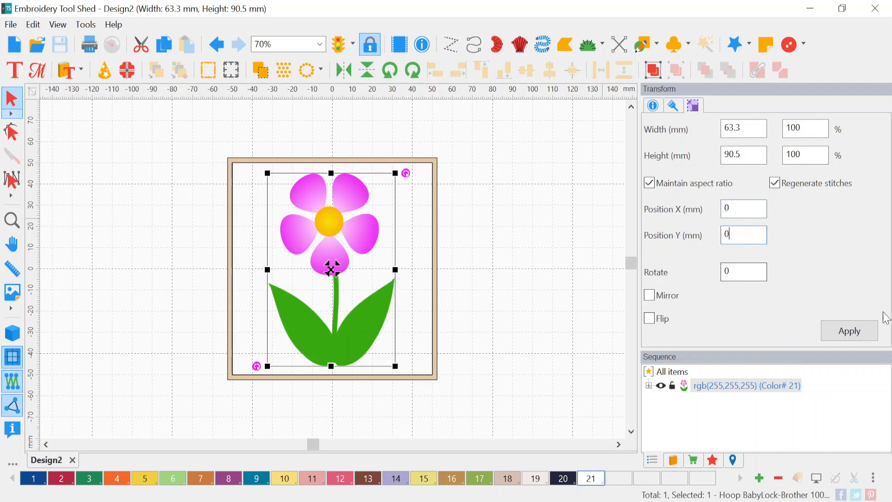
click(853, 331)
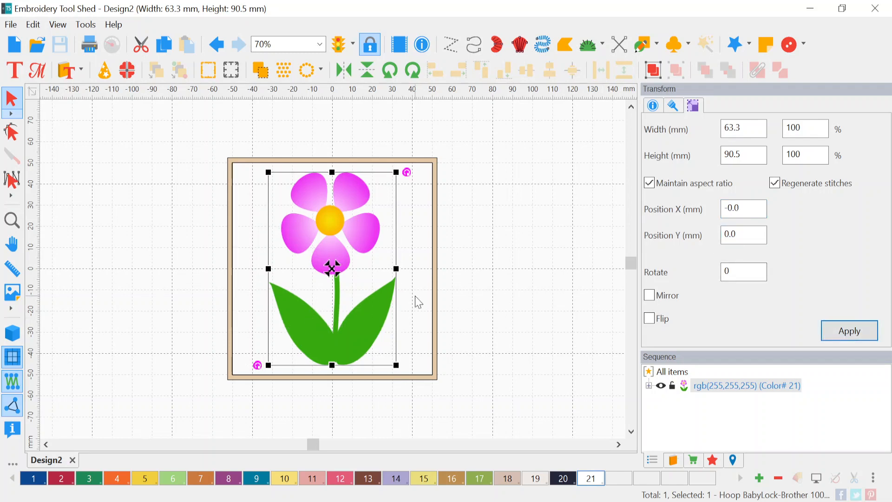
click(416, 302)
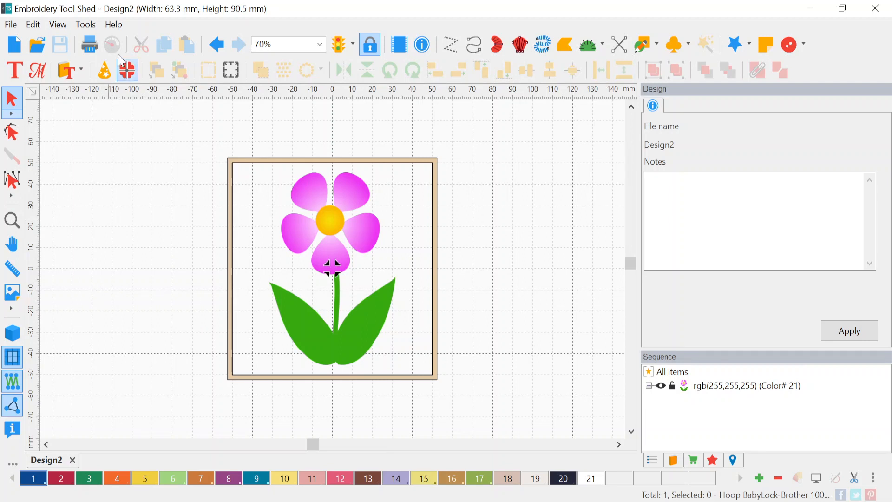
Step: Examine the default thread palette choices in the general options and leave the settings without changing them
click(84, 26)
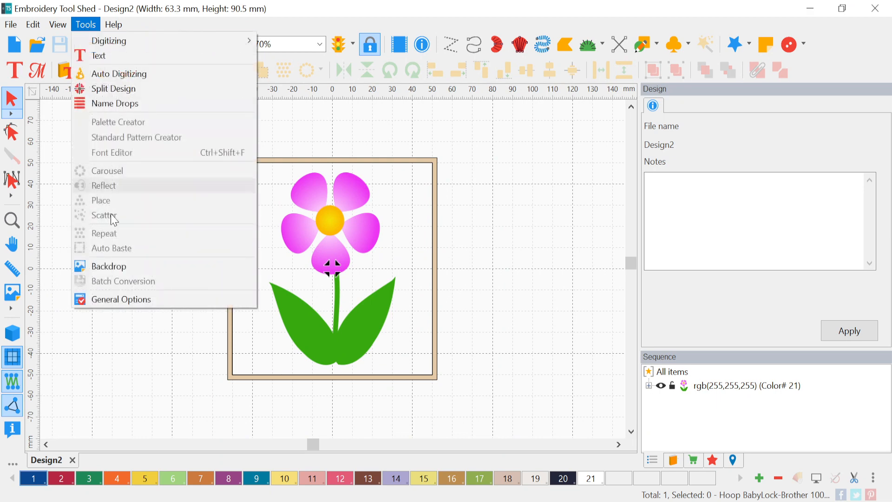
click(132, 299)
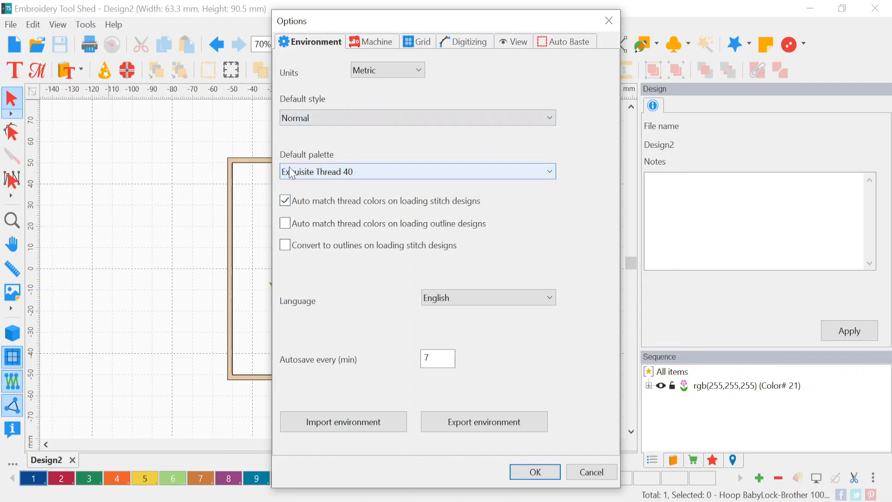
click(369, 177)
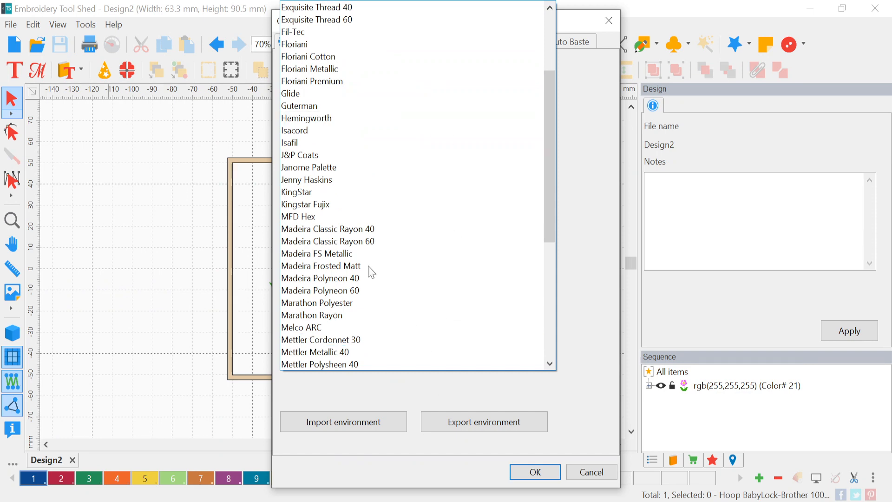
click(478, 473)
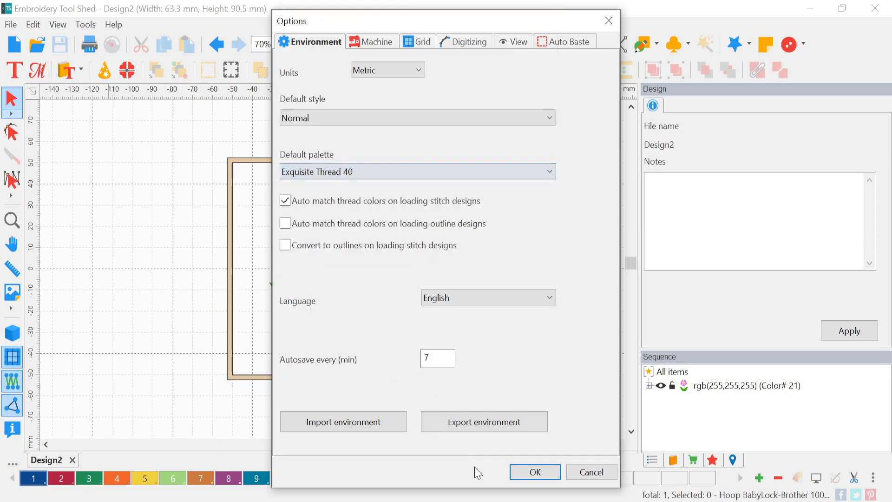
click(593, 472)
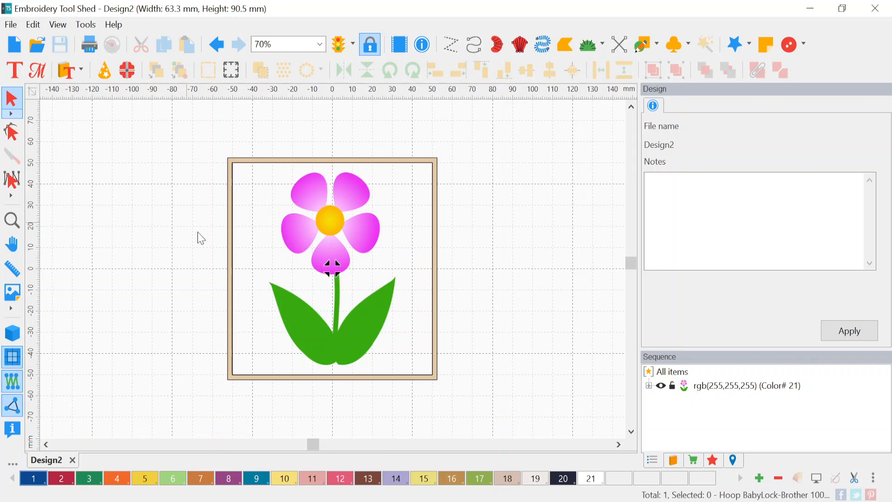
click(716, 390)
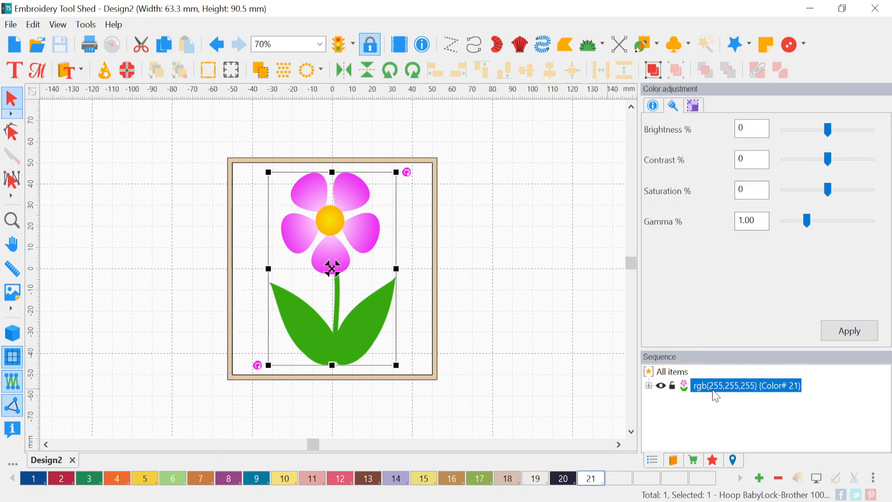
click(57, 26)
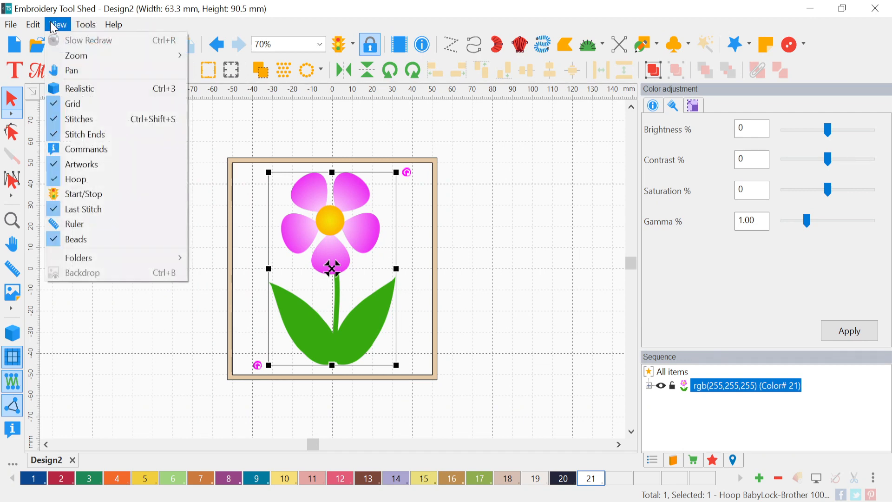
mouse_move(85, 26)
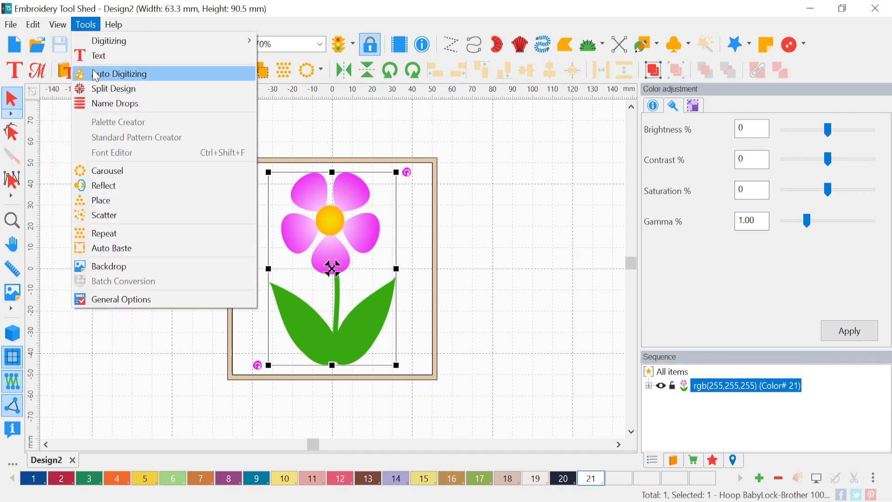
click(128, 402)
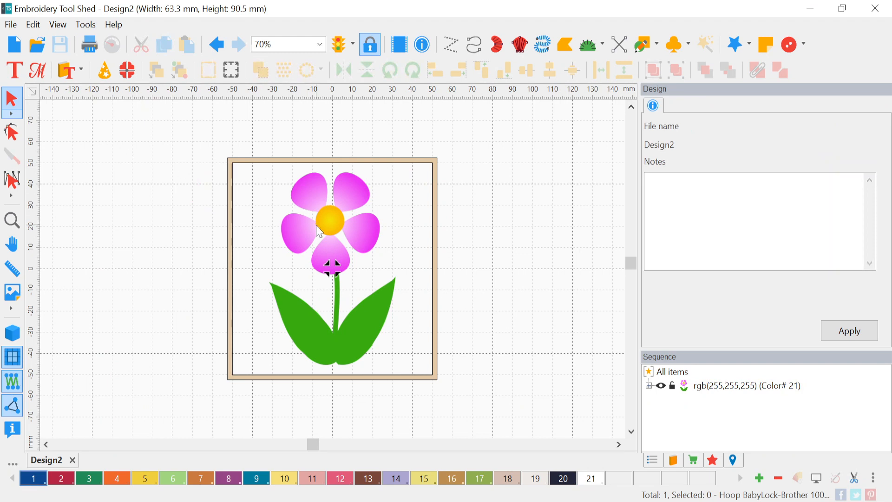
Step: Auto-digitize the flower image with the Auto stitch type, a size of 63.3 x 90.4 mm and 10 colors
click(343, 223)
click(104, 71)
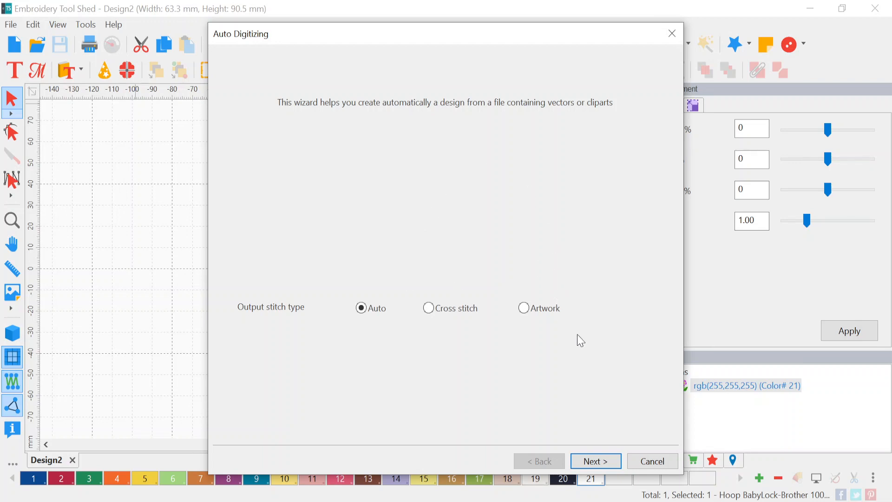
click(603, 463)
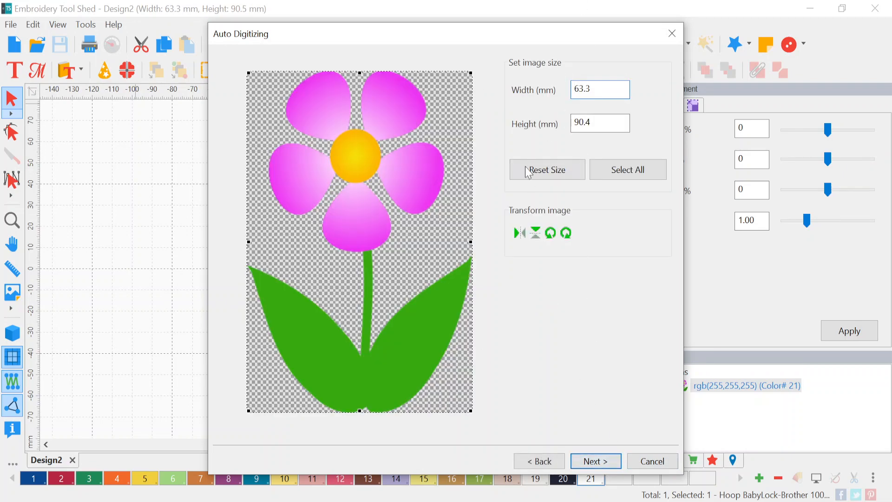
click(604, 463)
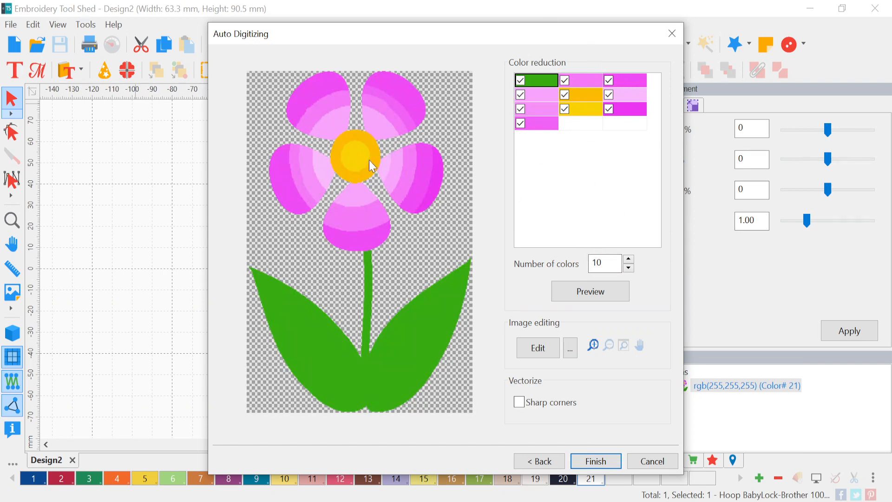
click(606, 460)
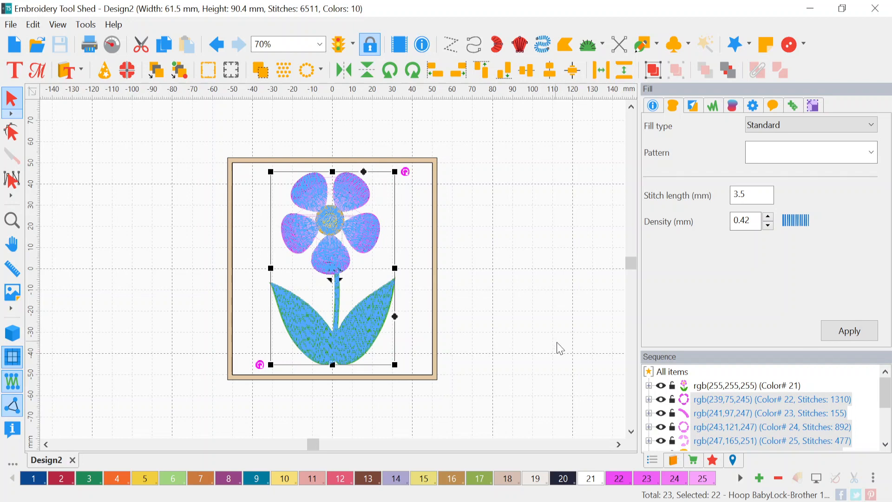
Step: Hide the source flower image and turn on the realistic view to inspect the upper petal's stitch objects
click(662, 389)
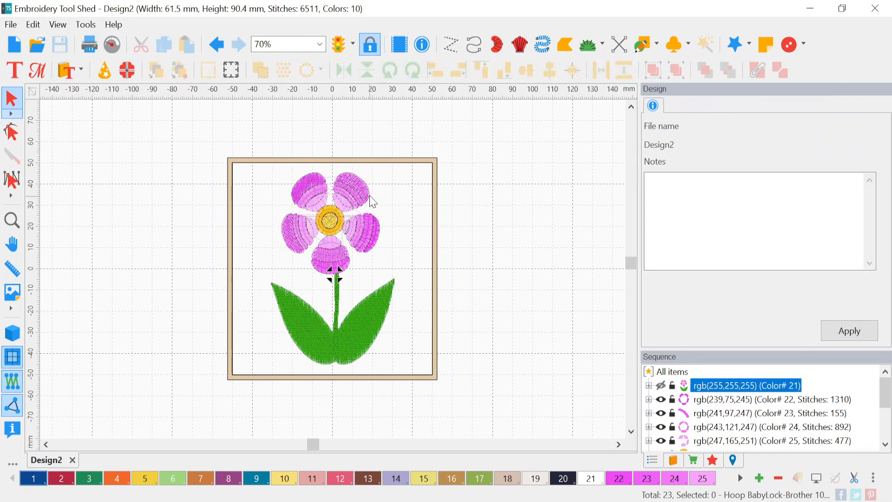
click(12, 333)
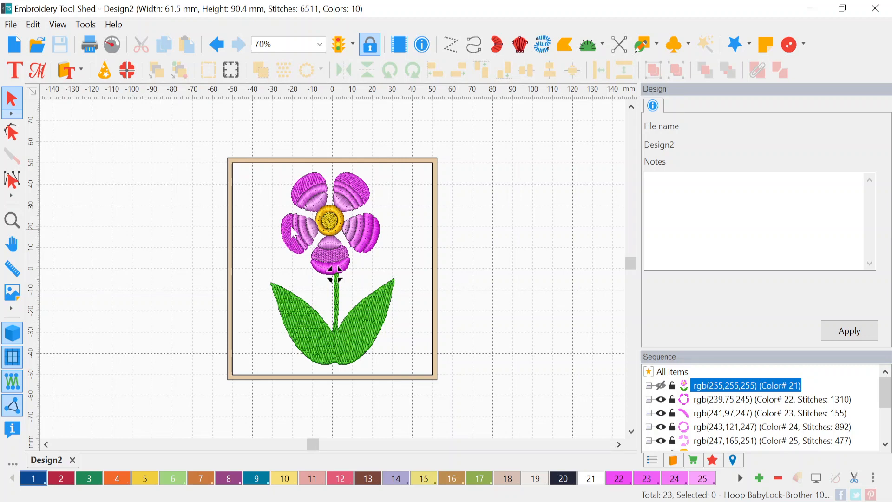
click(345, 201)
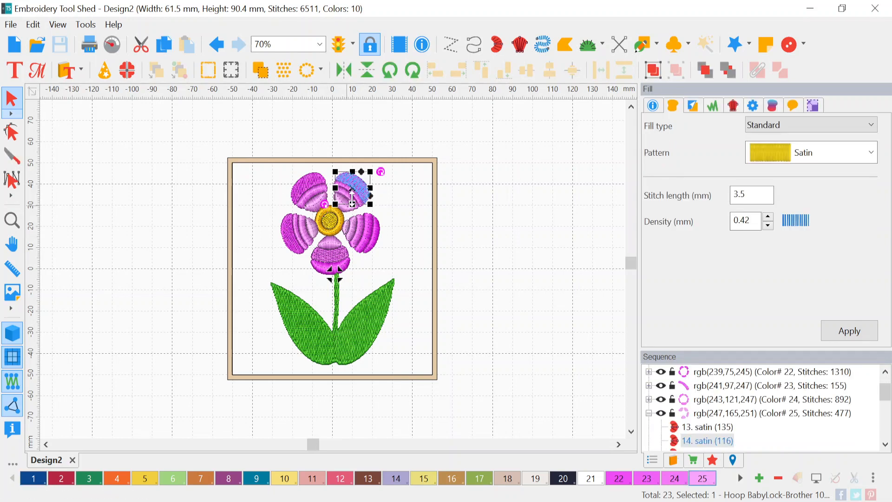
click(488, 241)
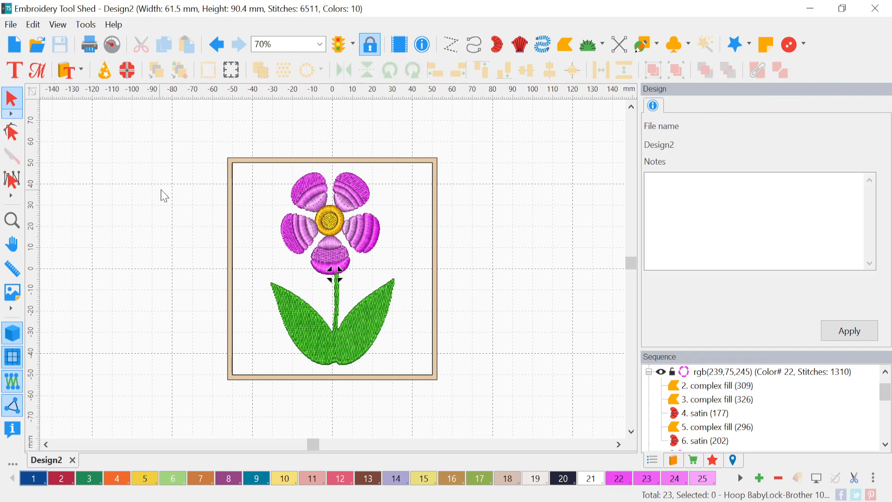
Step: Undo the auto-digitizing, and show and lock the source flower image
click(215, 50)
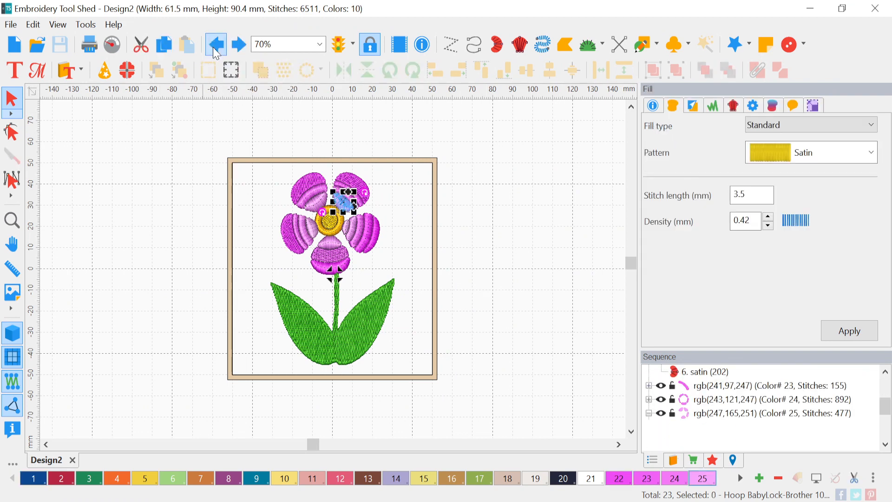
click(215, 50)
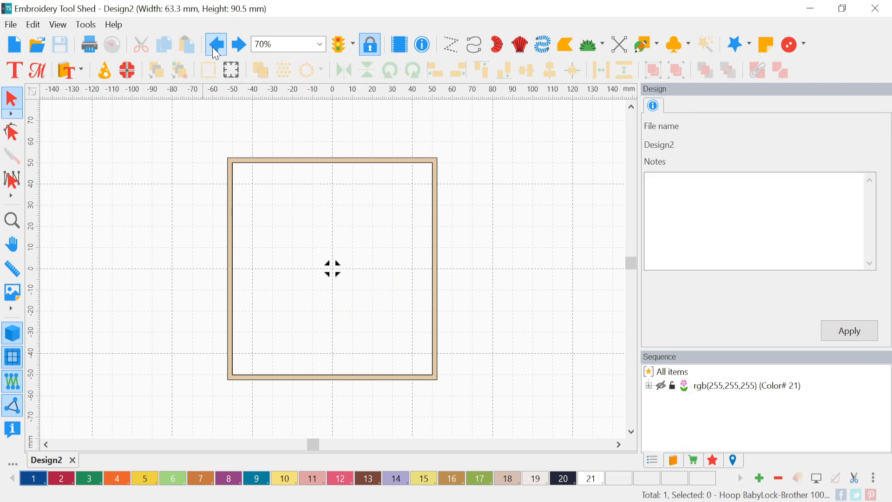
click(661, 385)
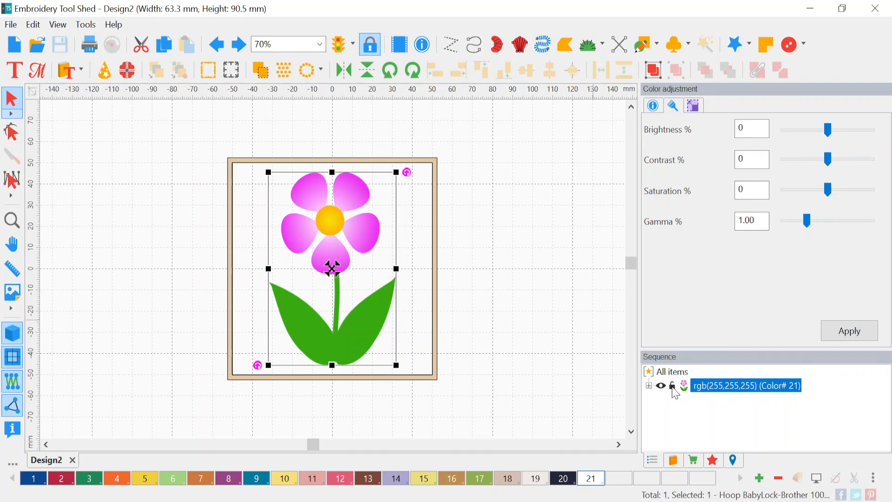
click(672, 388)
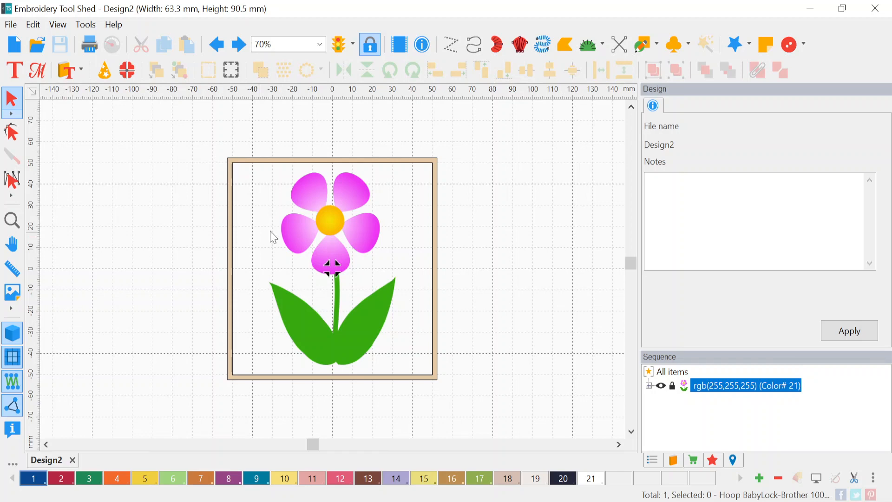
Step: Zoom in and out around the hoop and pan the workspace to expose empty canvas beside it
scroll(104, 229, down, 3)
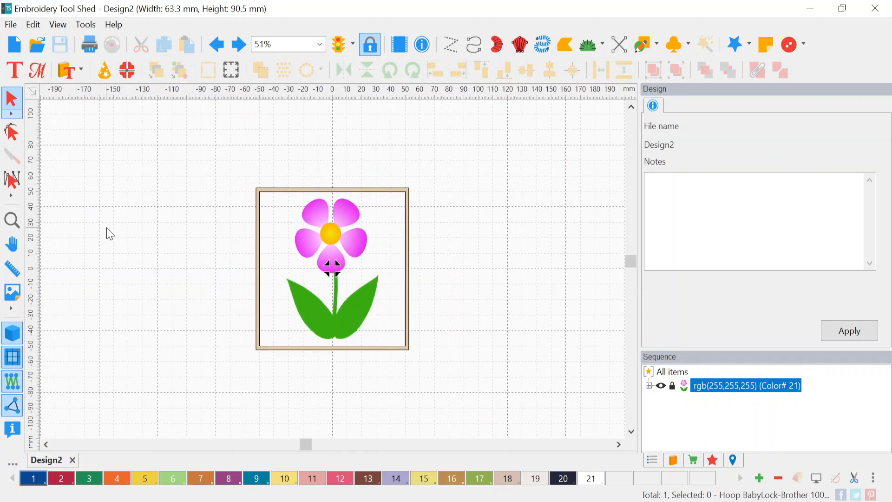
scroll(106, 228, up, 3)
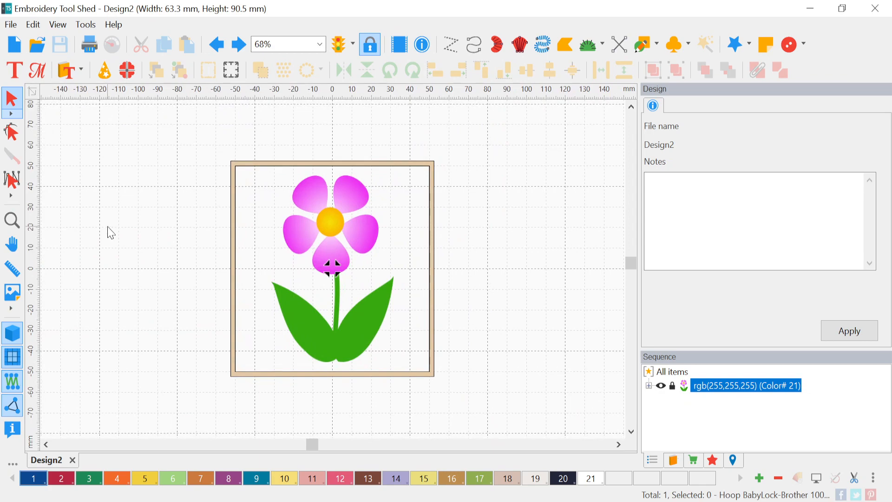
scroll(110, 233, down, 1)
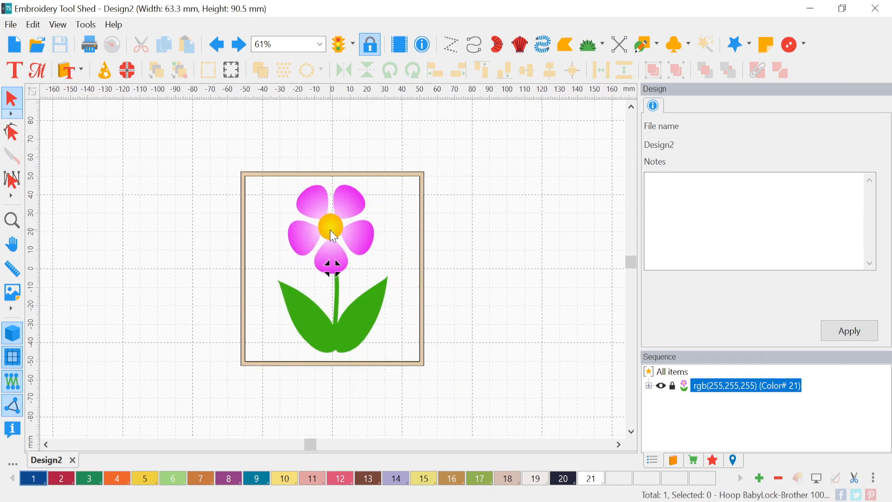
scroll(332, 232, down, 2)
scroll(332, 232, up, 4)
scroll(333, 232, down, 4)
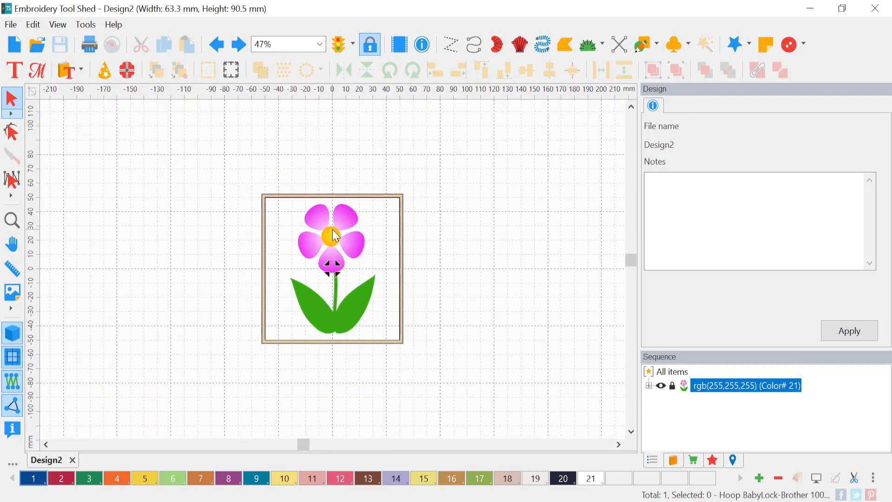
scroll(334, 230, up, 3)
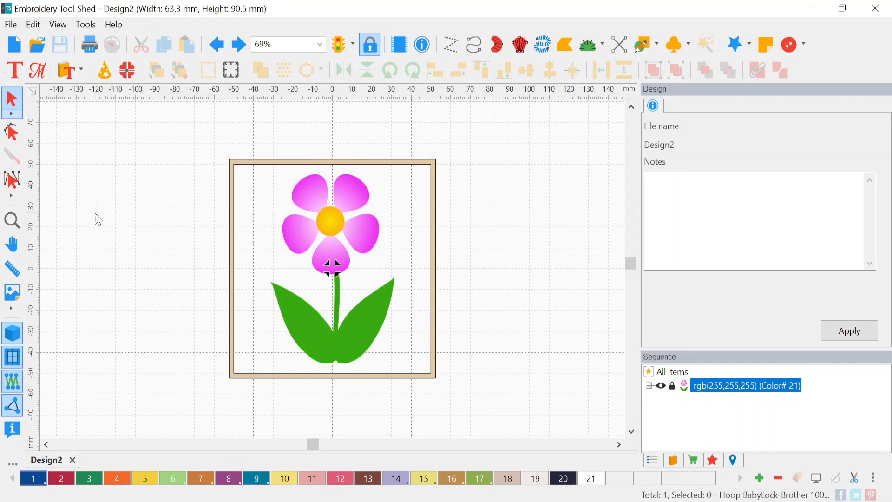
scroll(97, 219, down, 2)
scroll(101, 219, up, 3)
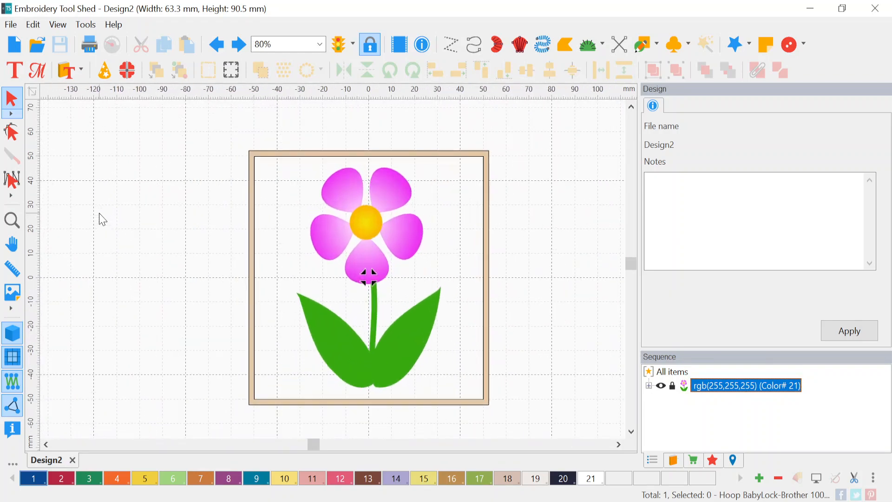
scroll(102, 220, down, 2)
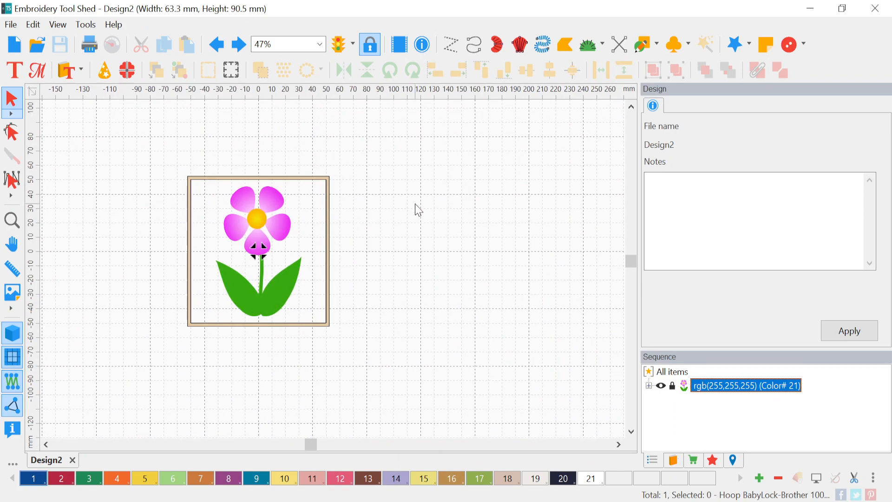
scroll(358, 227, down, 3)
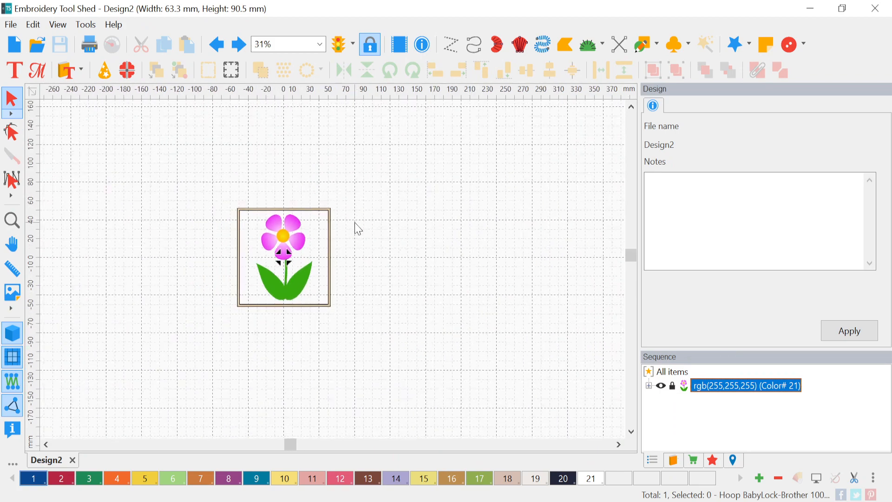
scroll(57, 254, up, 1)
scroll(57, 254, up, 1)
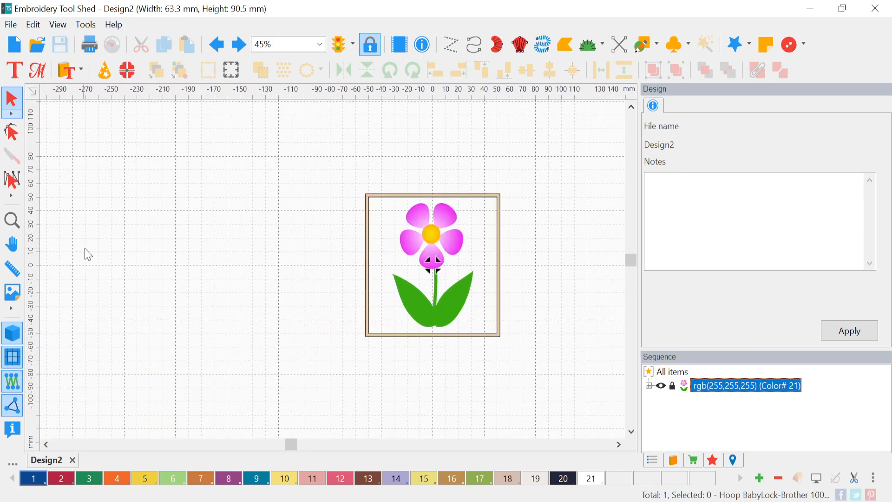
scroll(108, 252, up, 1)
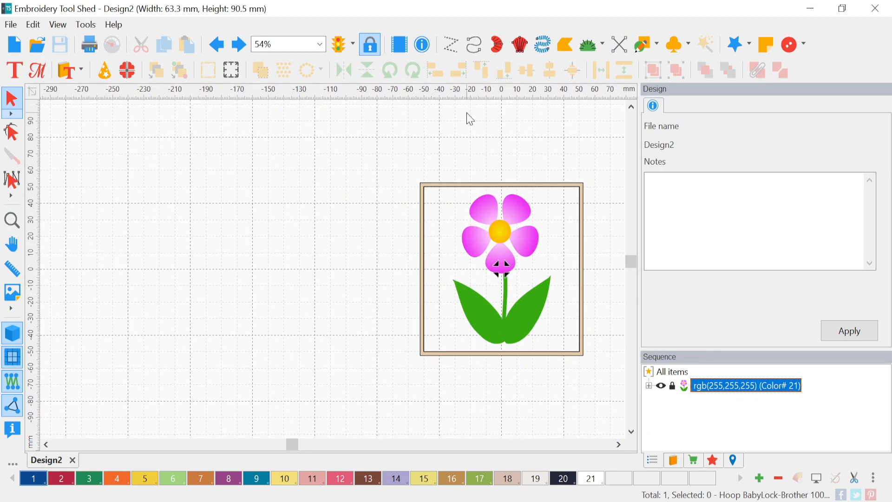
Step: Draw a zigzag Run stitch line through five points, about 133 x 18 mm, in the empty area left of the hoop
click(474, 45)
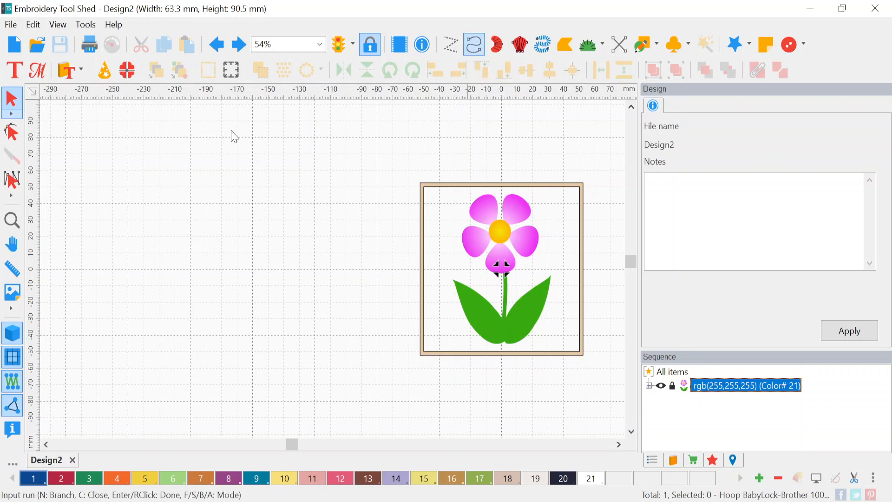
click(92, 184)
click(135, 161)
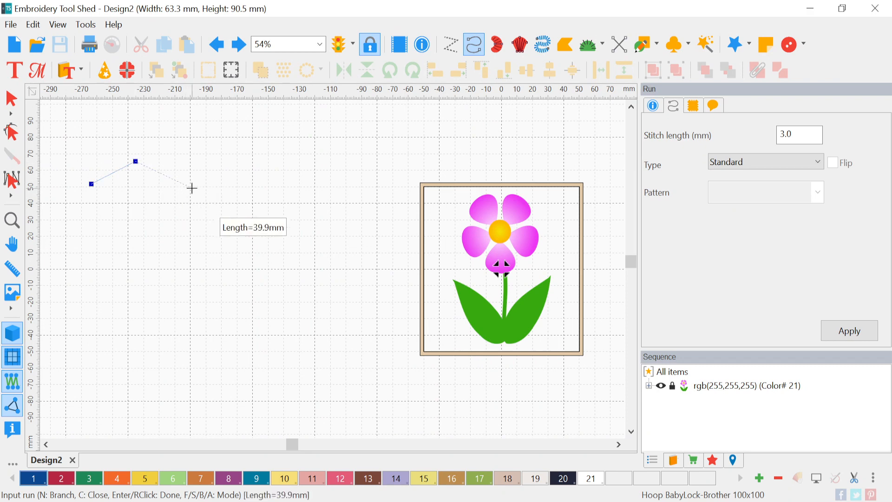
click(192, 188)
click(233, 158)
click(296, 180)
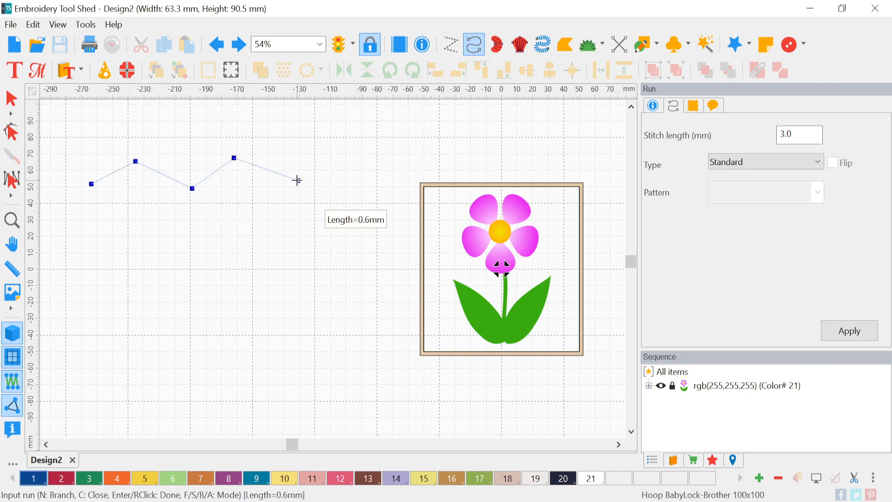
right_click(296, 180)
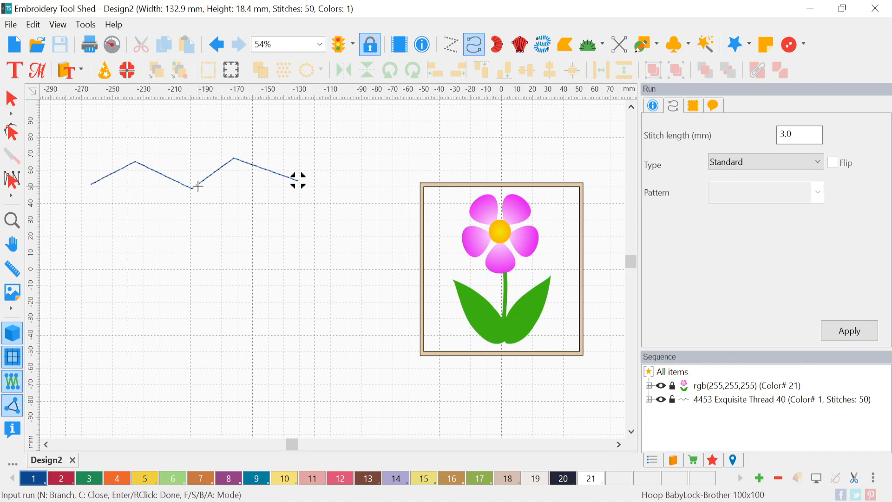
Step: Examine the zigzag line's individual stitches up close, comparing the plain and realistic views
scroll(202, 181, up, 2)
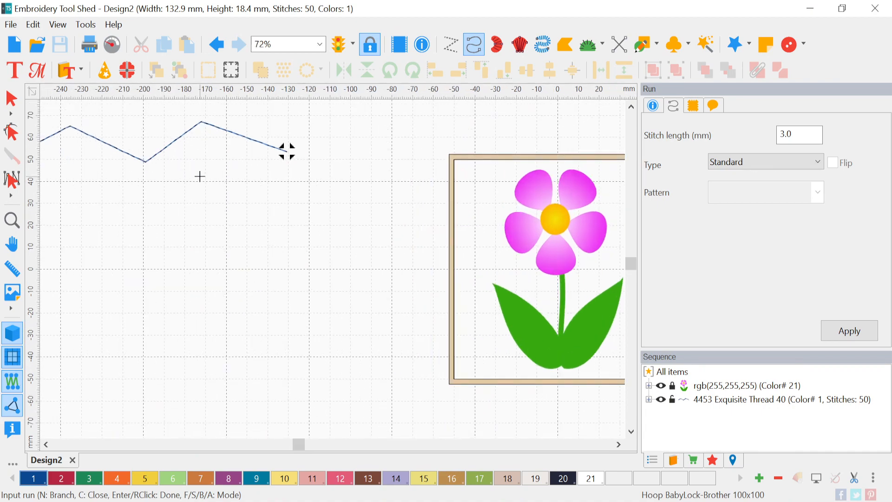
scroll(190, 169, down, 2)
scroll(189, 168, up, 8)
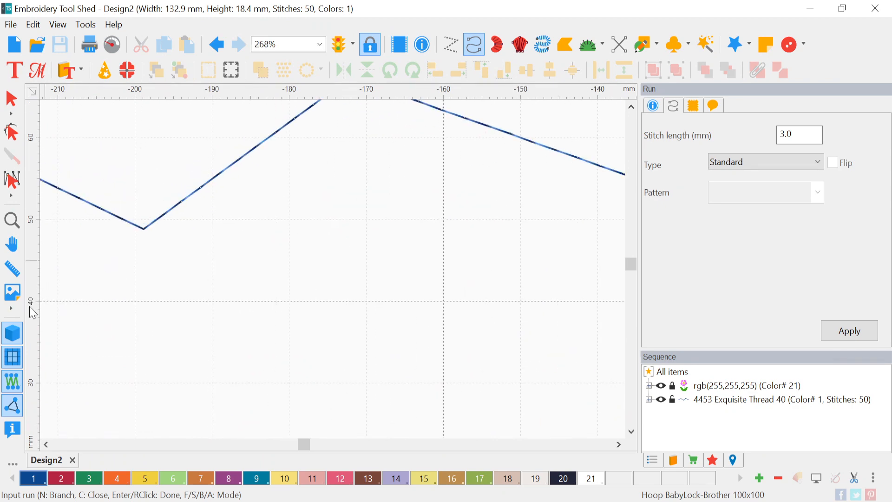
click(12, 333)
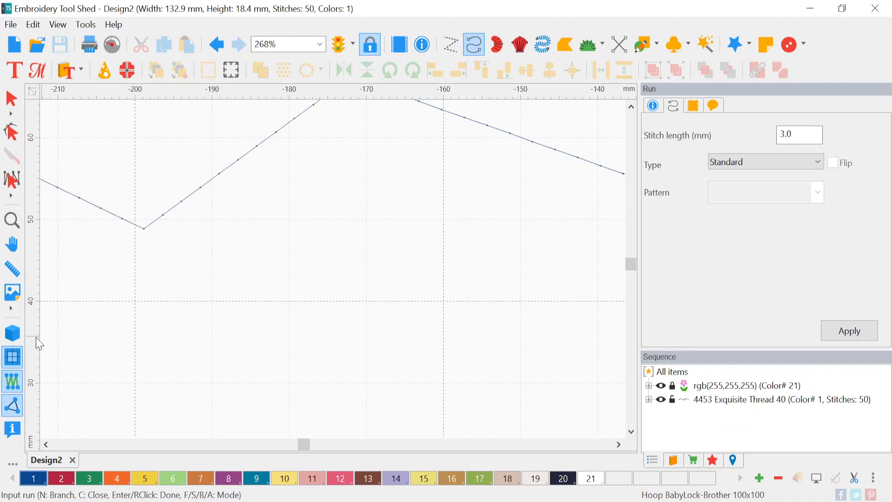
click(14, 334)
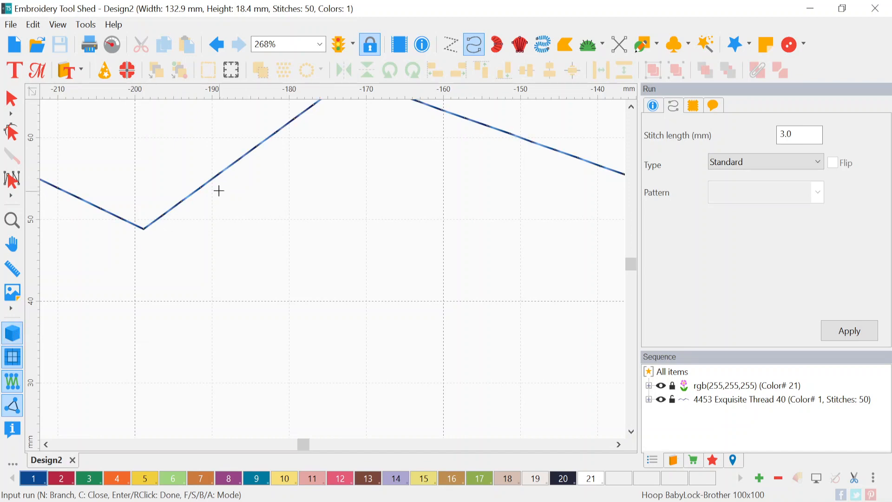
scroll(218, 191, down, 3)
scroll(214, 187, down, 2)
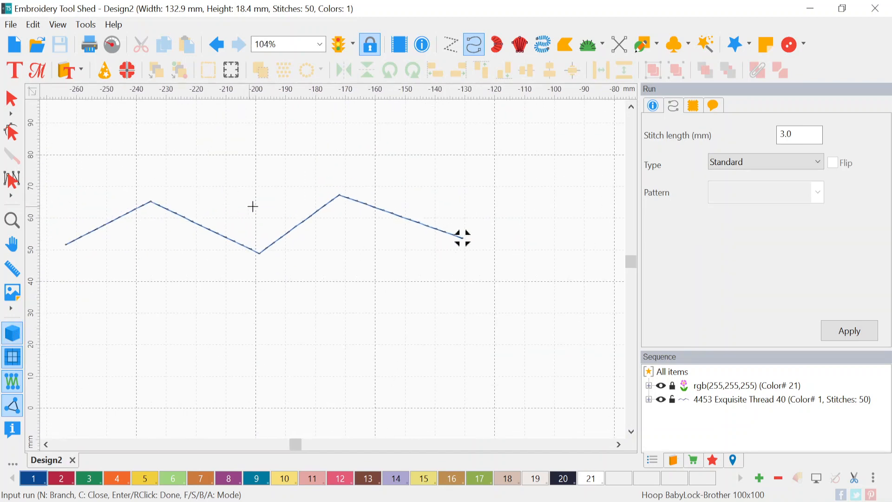
Step: Select the zigzag line and review the available Run stitch types
click(762, 157)
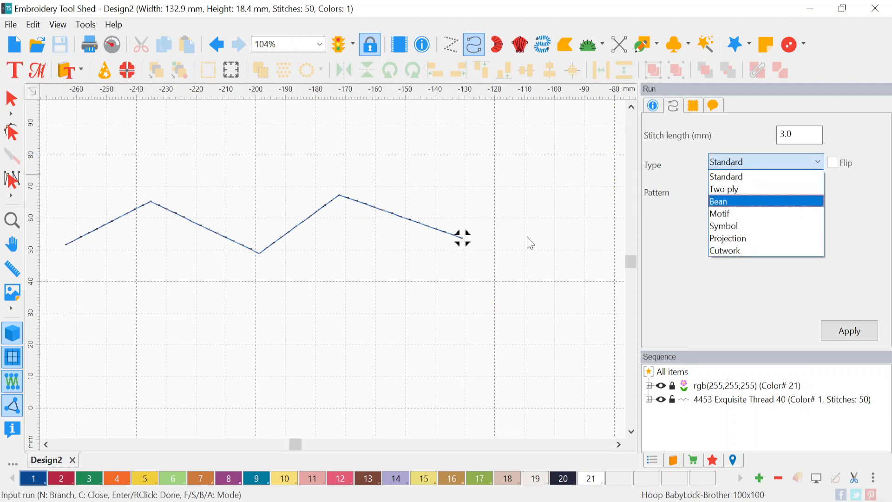
click(421, 222)
click(10, 102)
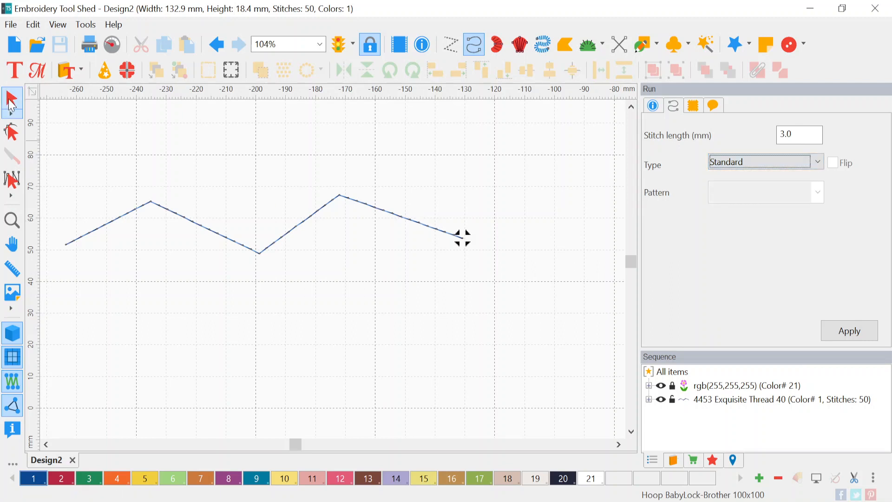
click(181, 214)
click(771, 166)
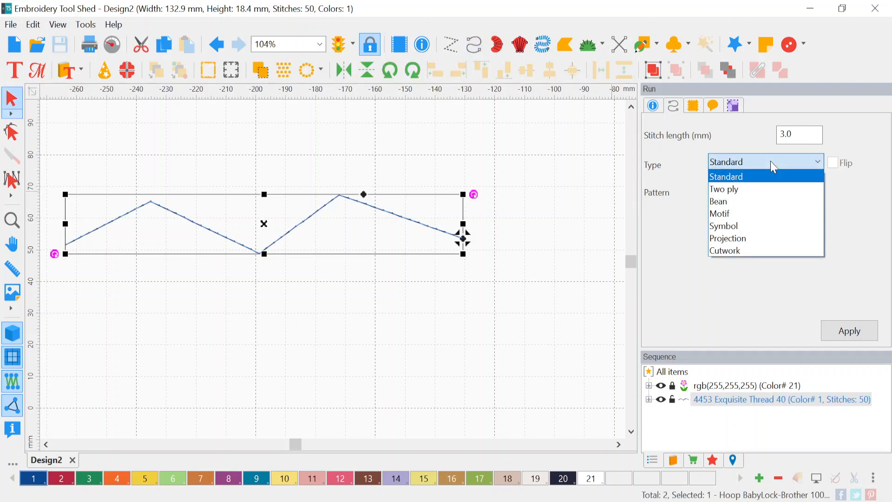
click(450, 278)
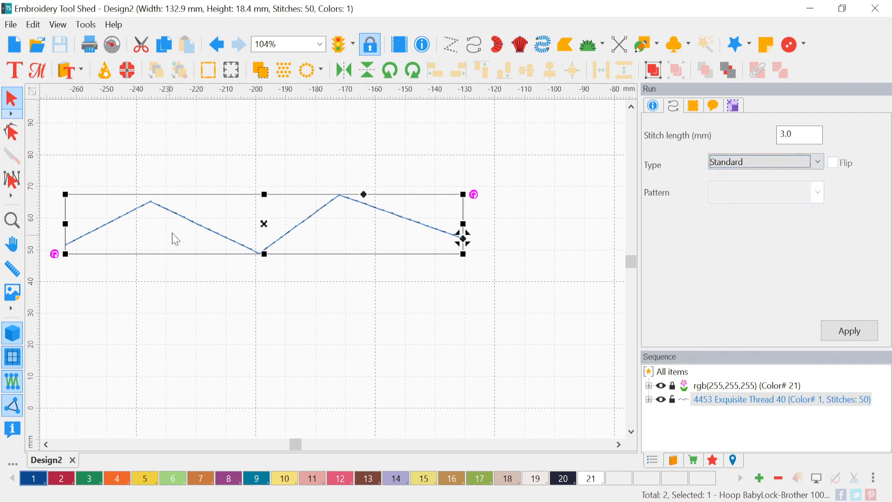
Step: Turn off the realistic 3D view to show the zigzag line's stitch points
scroll(205, 224, up, 2)
scroll(205, 225, up, 4)
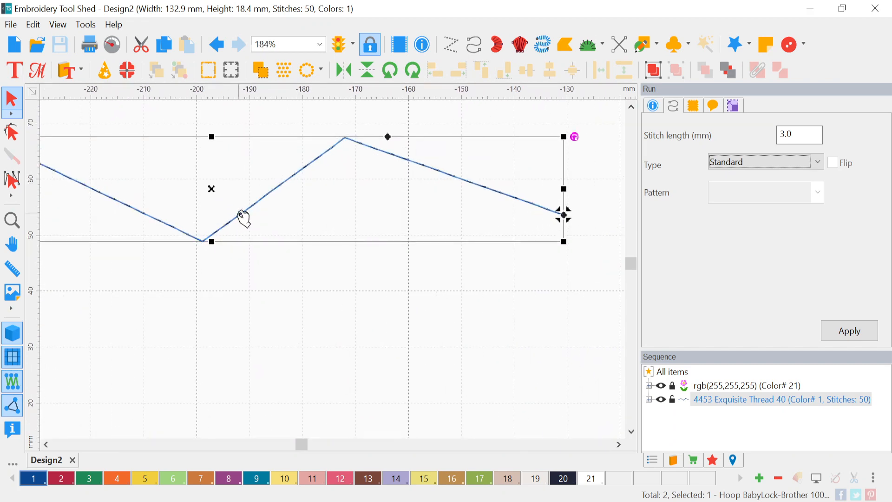
click(12, 335)
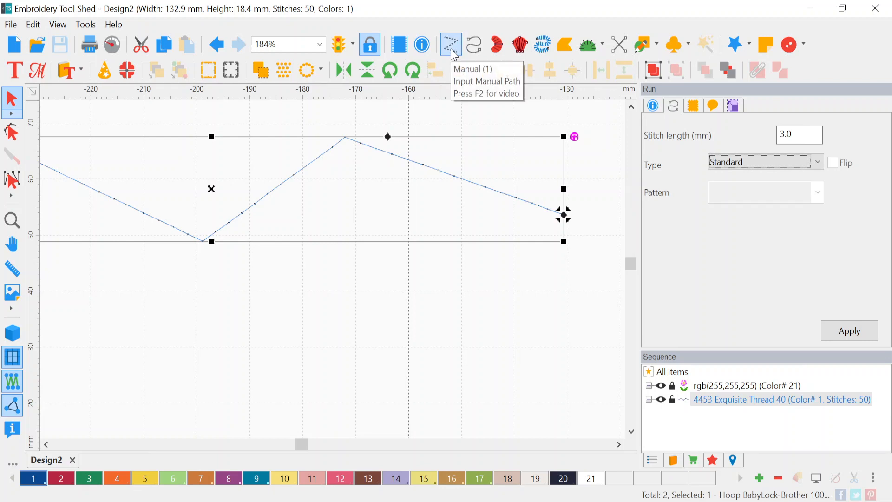
Step: Try to bend the zigzag's straight segment between its third and fourth points downward into a curve with the Shape tool
click(13, 135)
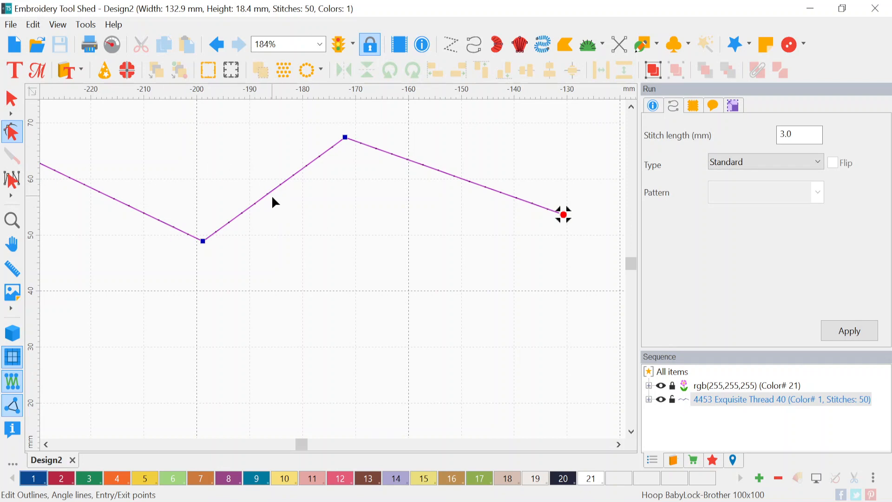
drag(273, 191, 311, 240)
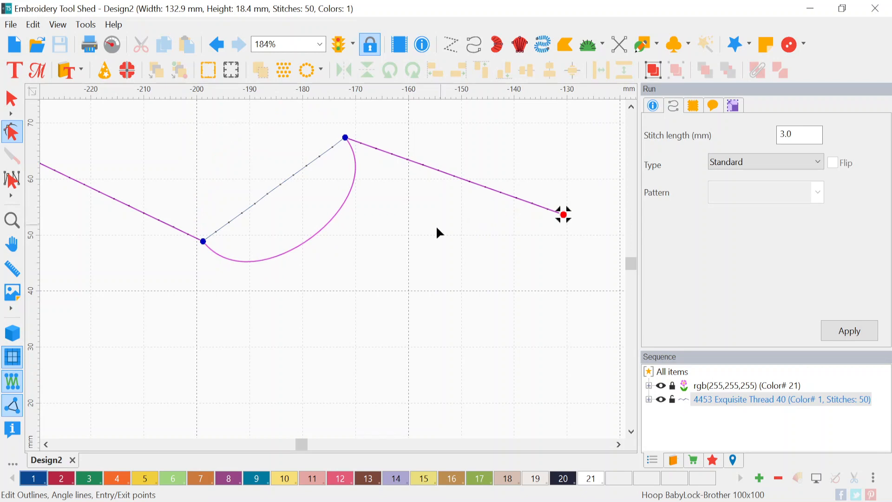
scroll(263, 225, down, 3)
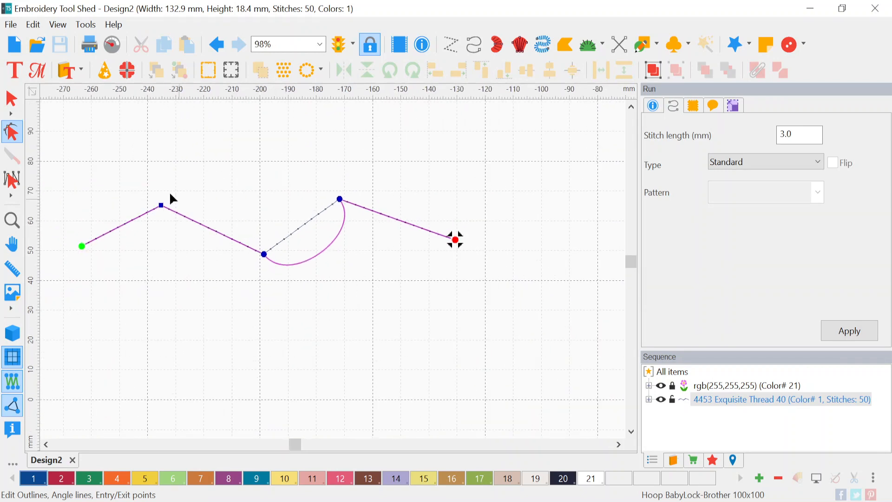
Step: Delete the zigzag Run line
click(8, 103)
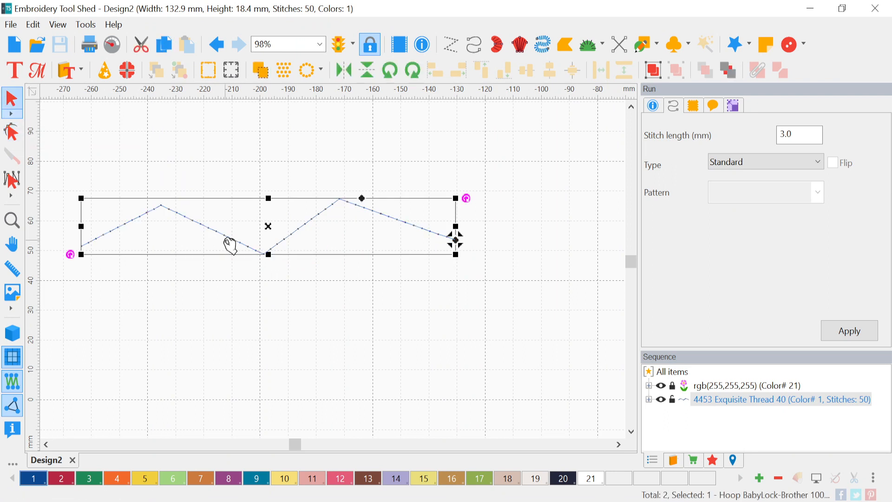
key(Delete)
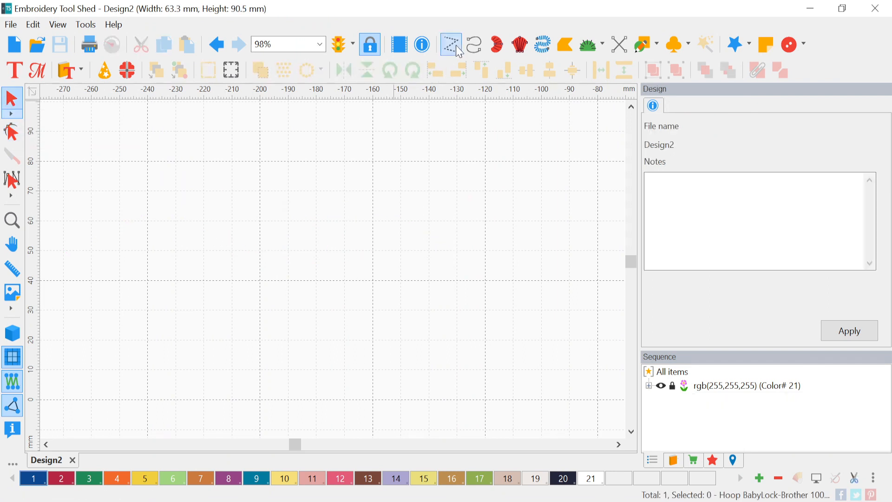
Step: Draw a nine-point Run line, about 121 x 27 mm, with a curved middle section and straight zigzags at both ends
click(474, 49)
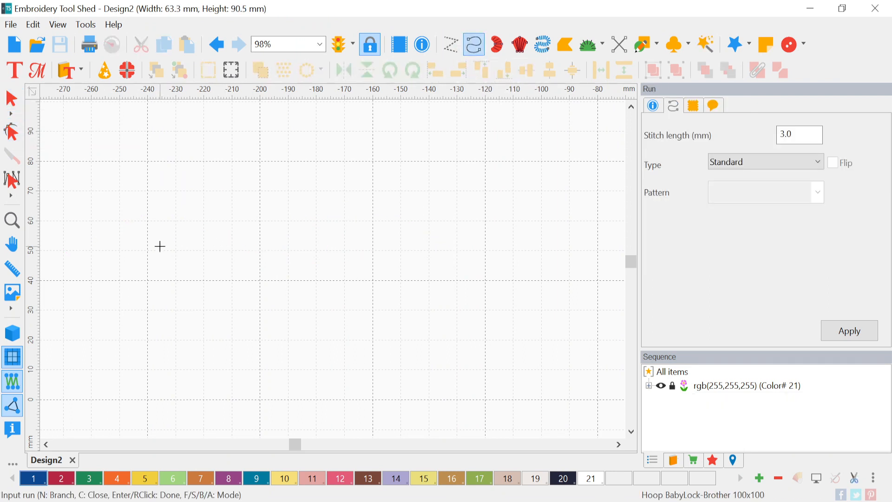
click(119, 234)
click(197, 162)
click(241, 236)
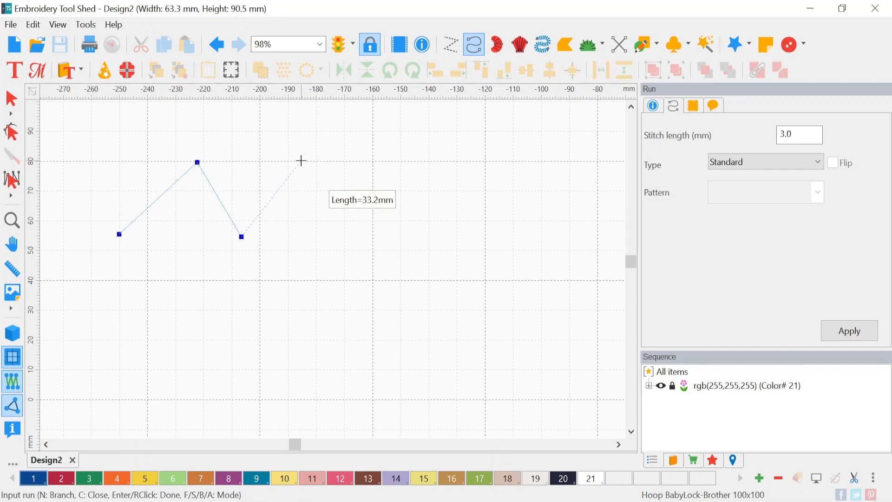
click(301, 160)
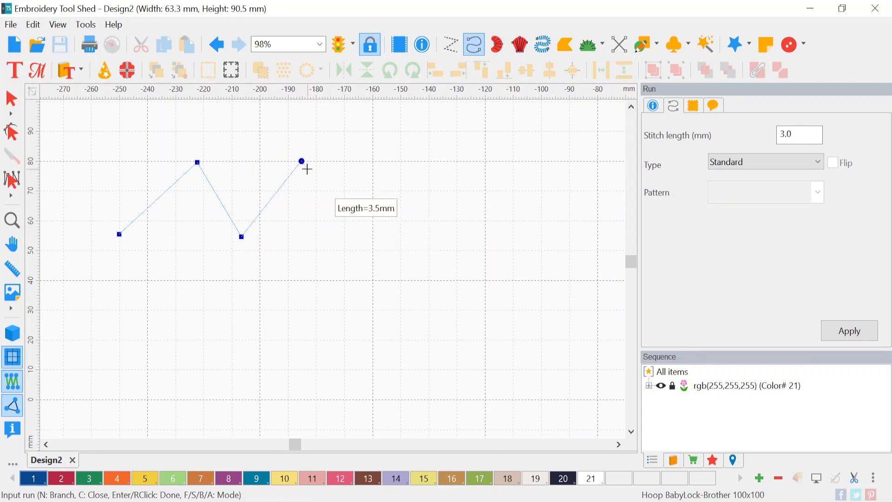
click(332, 229)
click(390, 192)
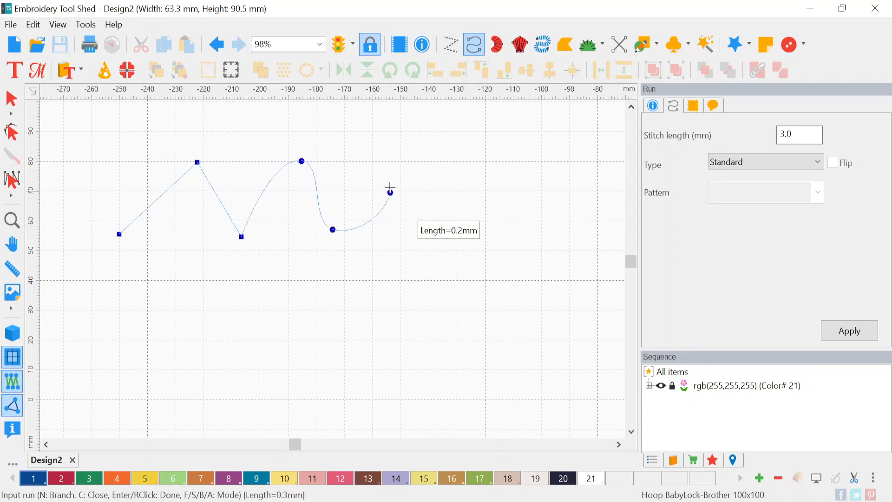
click(410, 158)
click(442, 209)
click(459, 155)
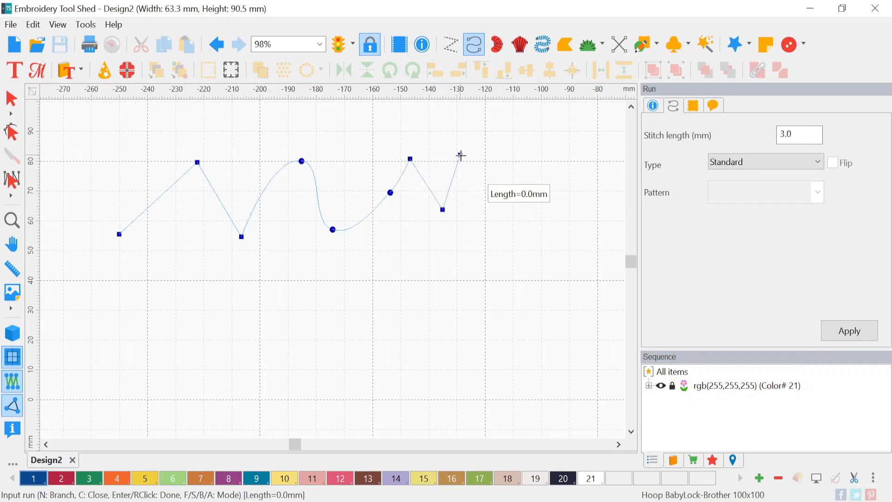
right_click(462, 156)
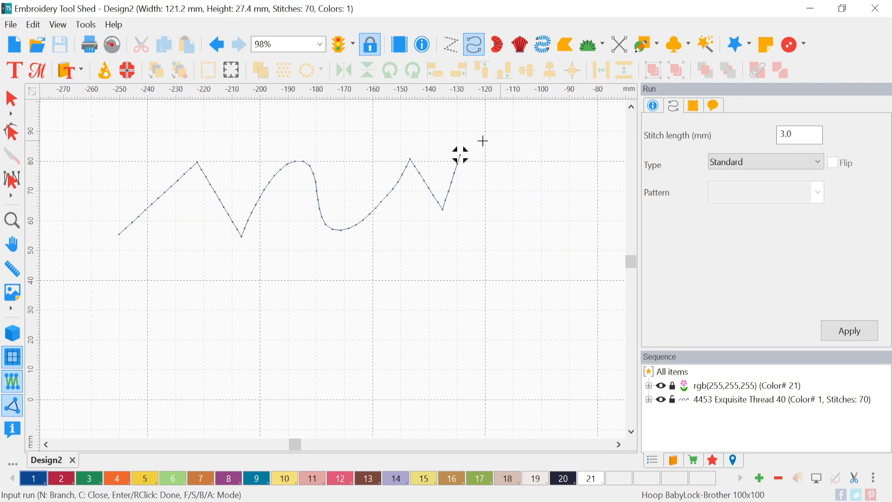
Step: Examine the shape-editing options for the Run line's second point and for the straight segment after it
click(12, 133)
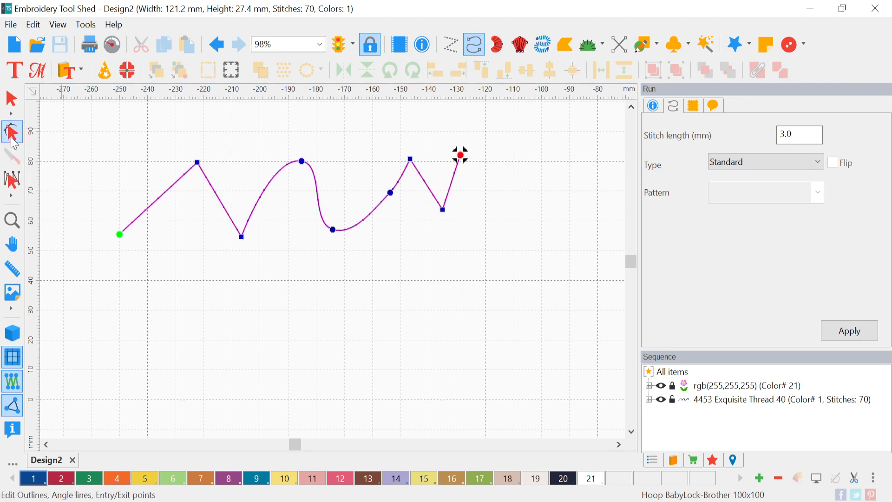
click(198, 163)
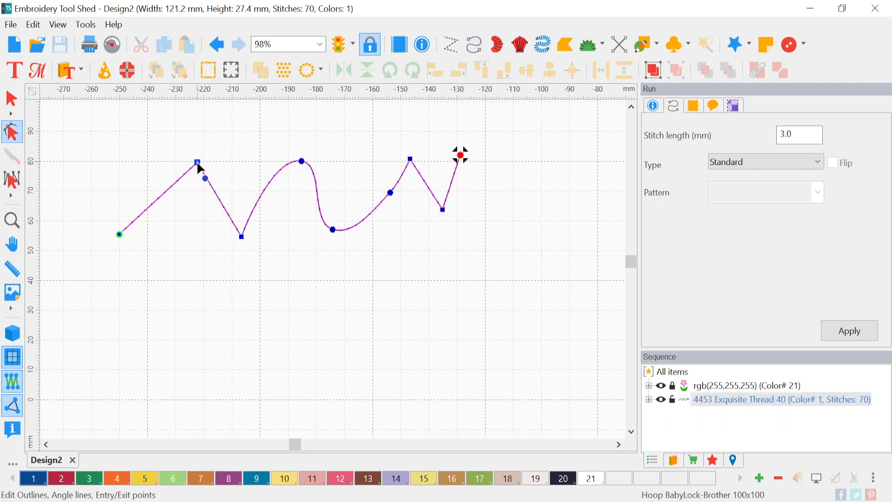
right_click(198, 164)
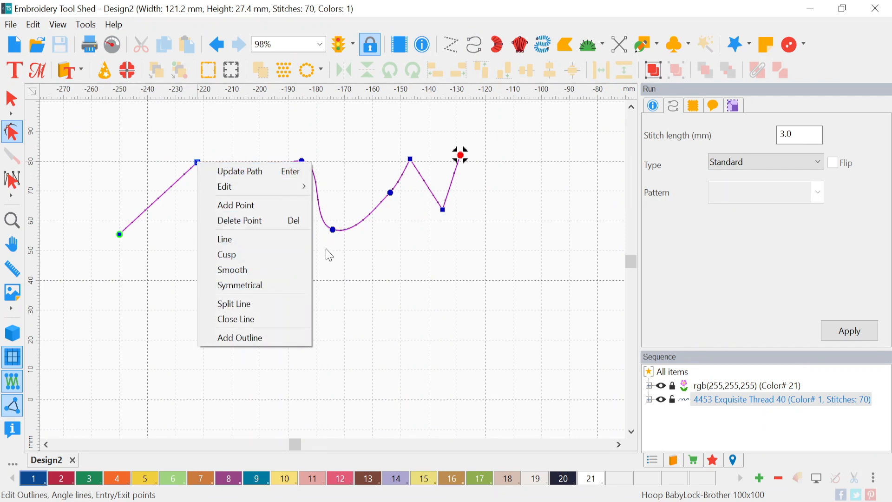
click(365, 223)
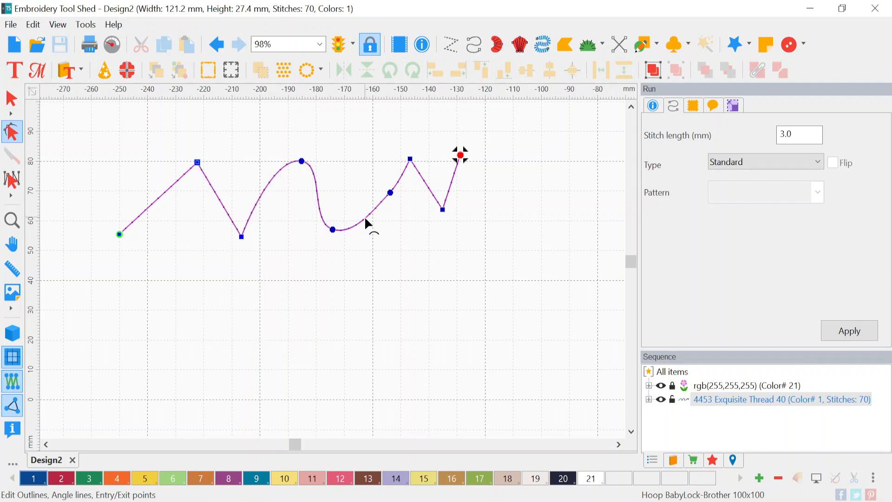
right_click(217, 197)
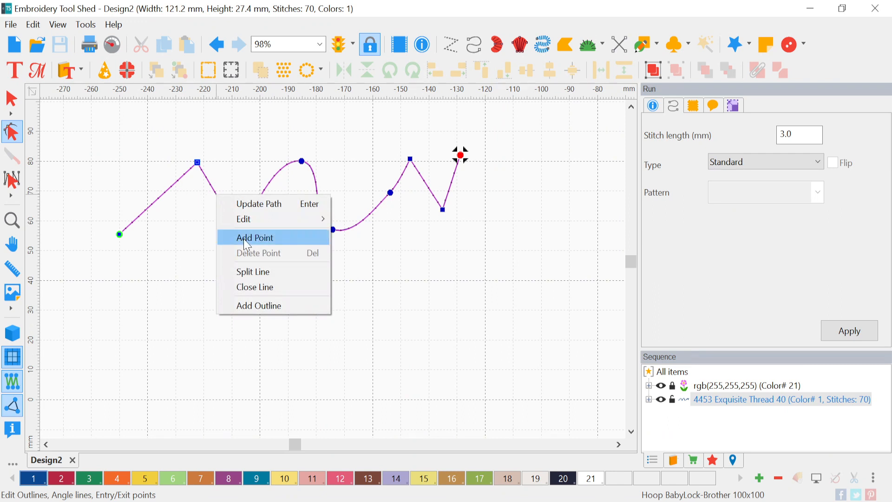
click(199, 166)
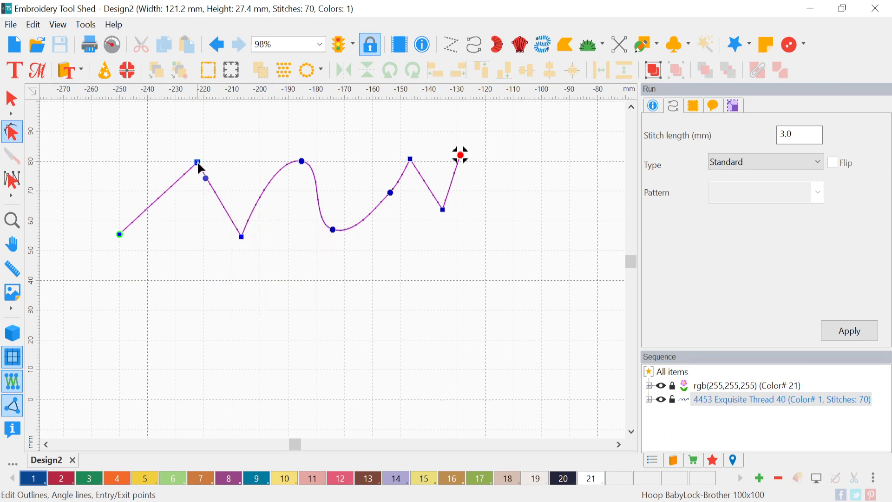
right_click(198, 163)
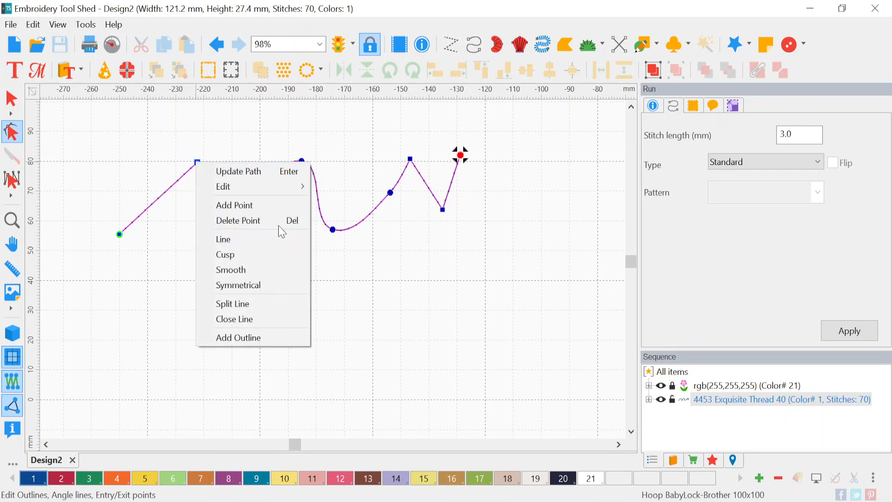
click(163, 201)
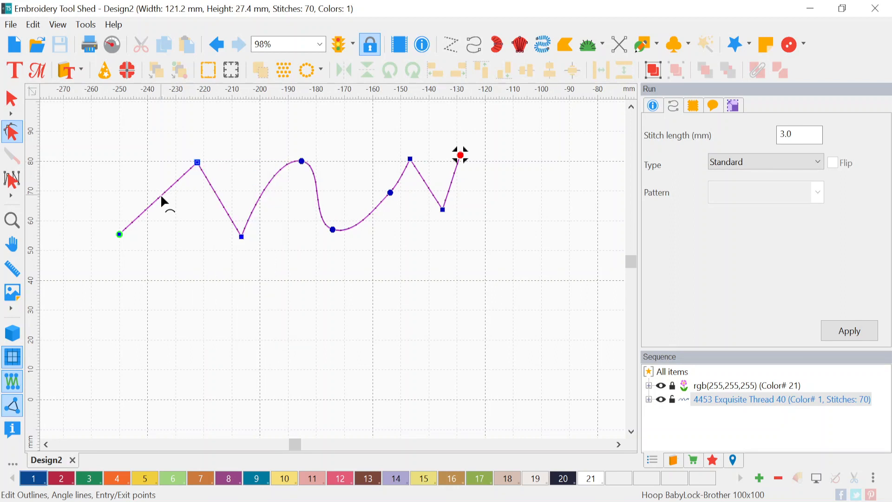
Step: Add a point midway along the first straight segment of the Run line
right_click(164, 201)
click(192, 240)
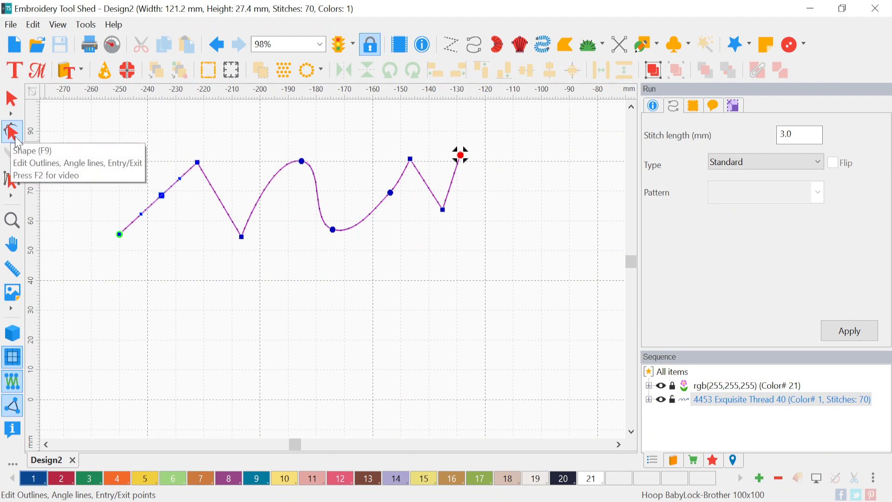
click(126, 201)
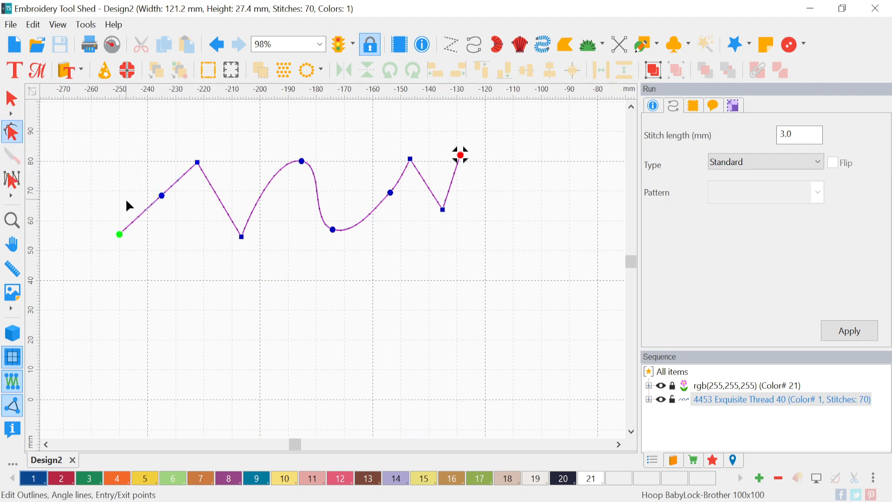
click(12, 98)
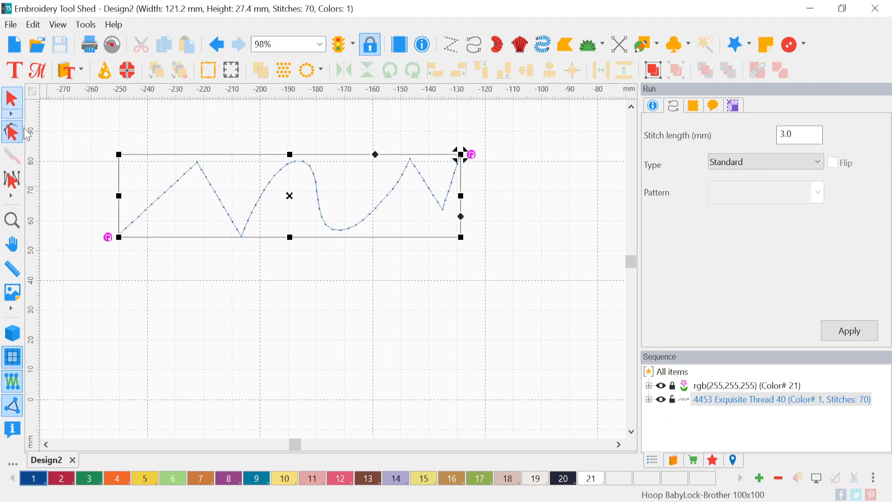
Step: Delete the mixed straight and curved Run line
click(266, 259)
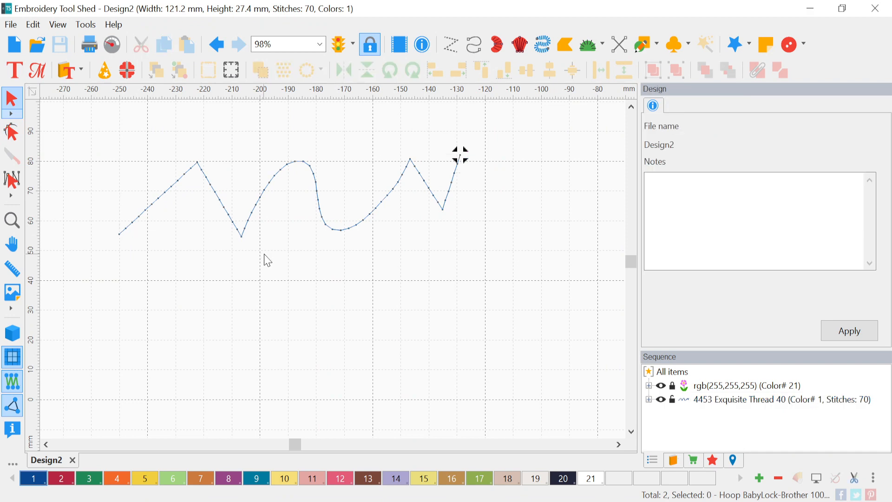
click(320, 201)
key(Delete)
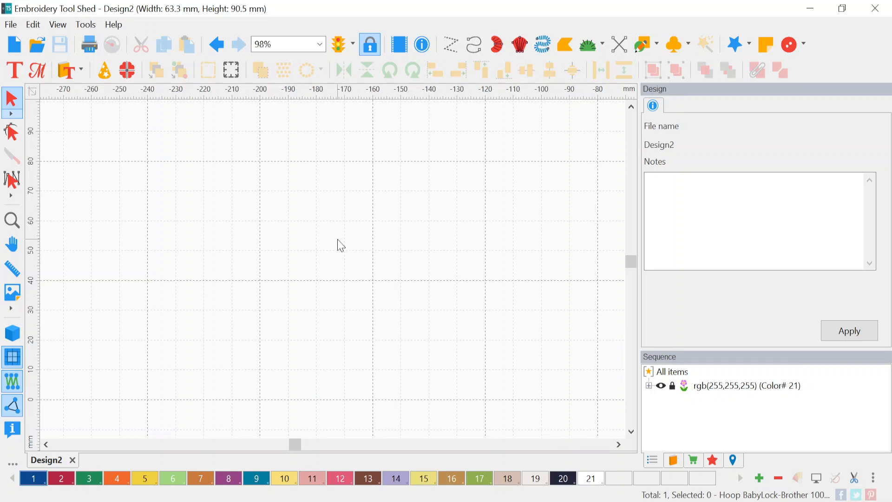
Step: Draw a standard Tatami complex fill shape, about 79 x 52 mm, using three corner points and two curve points
click(569, 44)
click(203, 168)
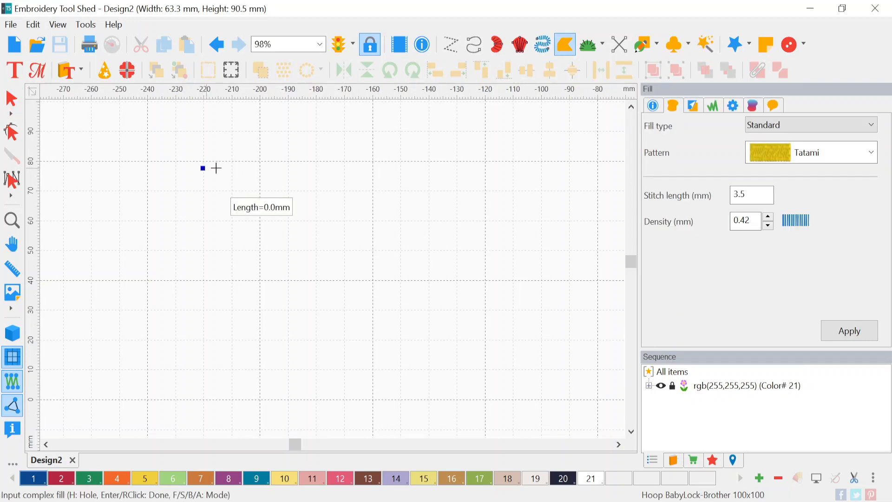
click(346, 158)
click(342, 272)
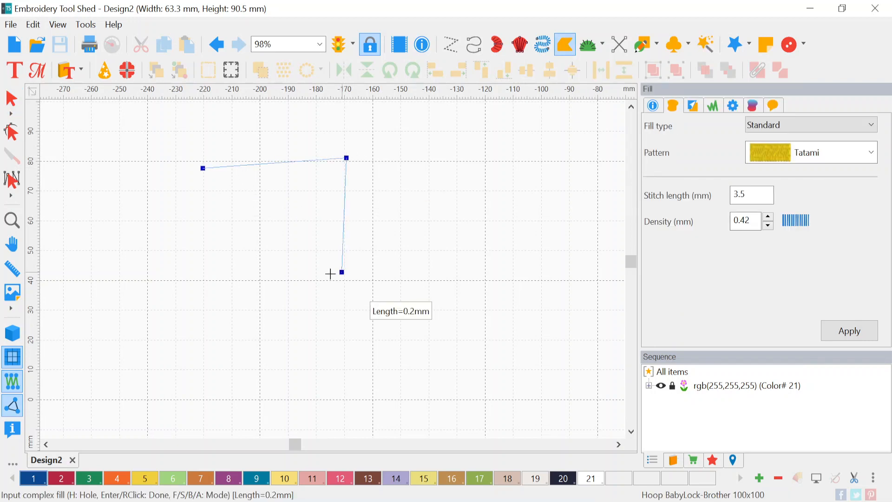
click(190, 311)
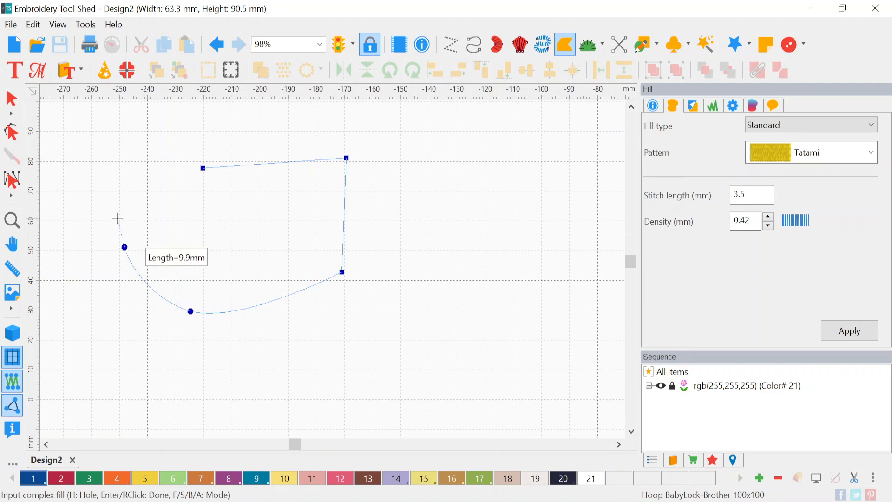
key(Return)
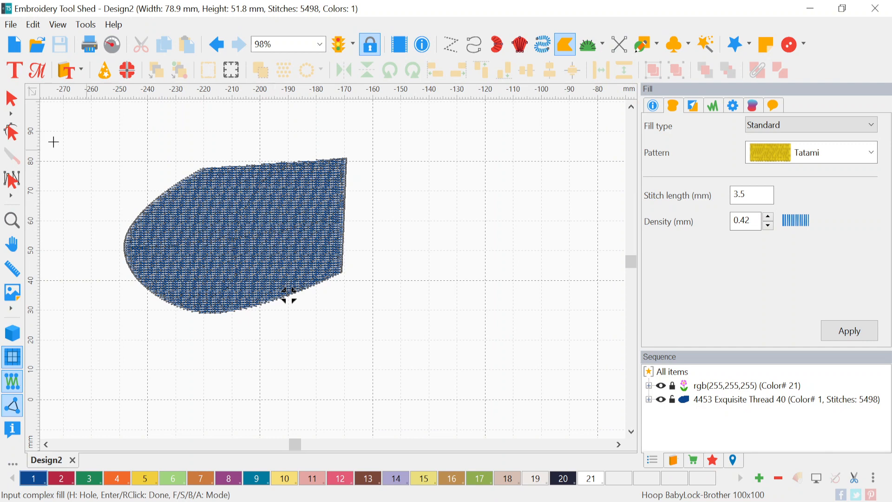
click(11, 98)
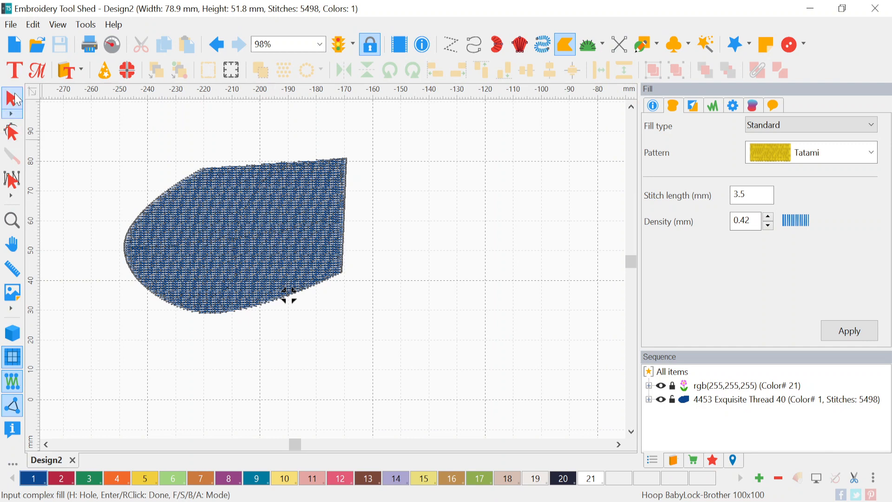
Step: Examine the stitch patterns available for the complex fill shape
click(225, 231)
click(828, 158)
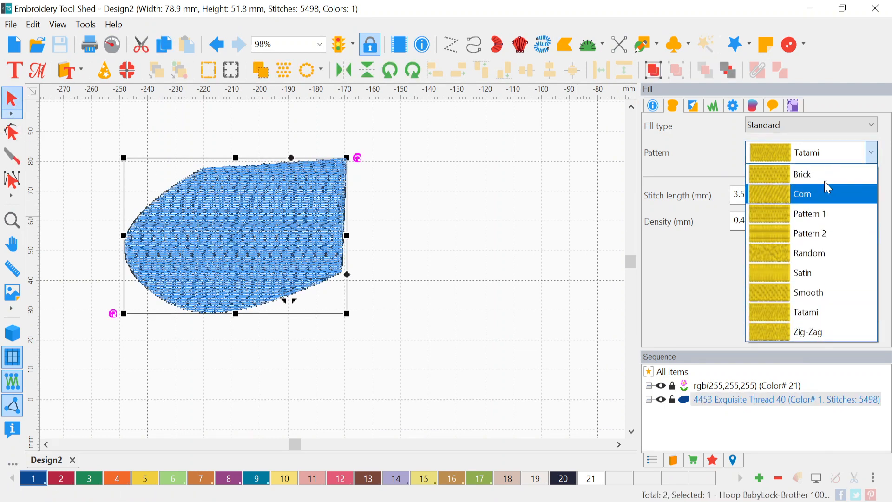
click(525, 269)
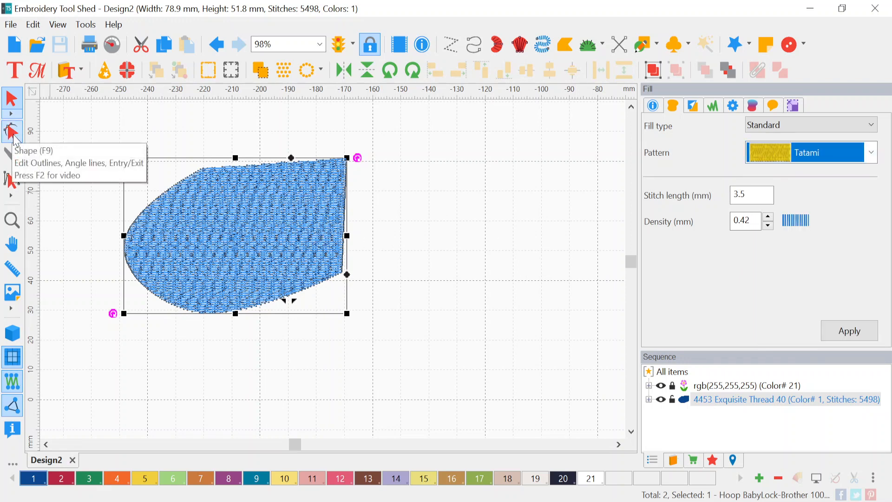
Step: Tilt the complex fill's stitch angle line diagonally upward to the right and move its exit point close to the lower-right corner
click(13, 135)
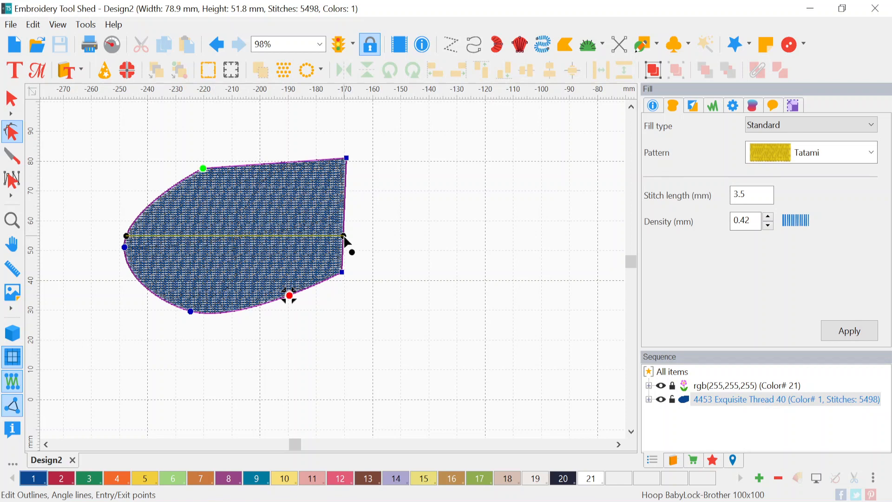
drag(344, 237, 351, 179)
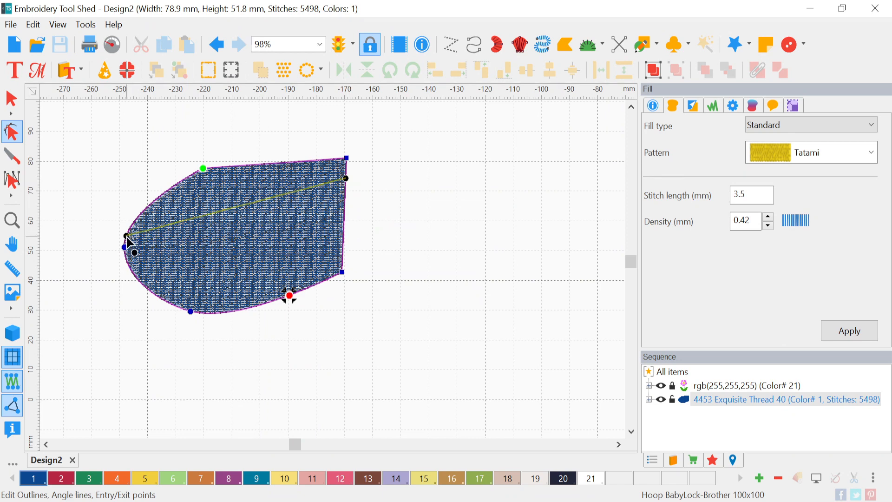
drag(127, 236, 139, 282)
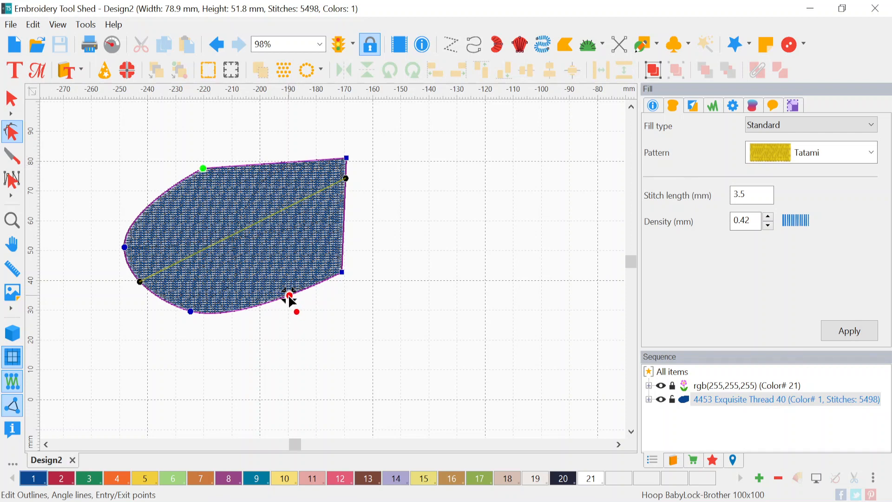
mouse_move(205, 169)
mouse_down()
mouse_move(168, 188)
mouse_move(265, 161)
mouse_move(202, 169)
mouse_up()
drag(289, 295, 331, 285)
click(11, 99)
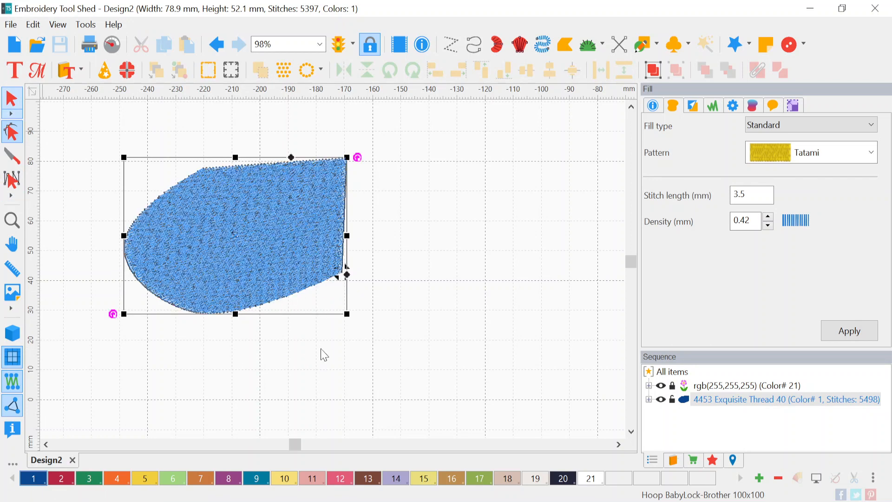
Step: Delete the Tatami complex fill shape
click(457, 292)
click(311, 227)
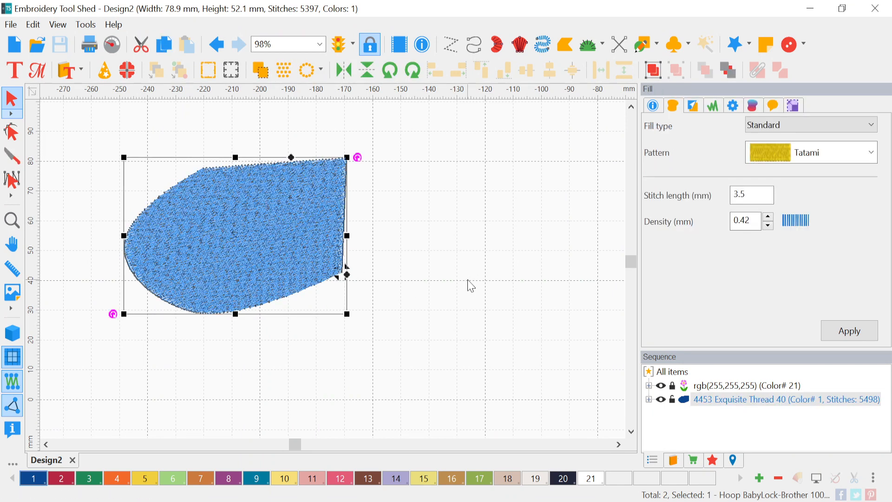
key(Delete)
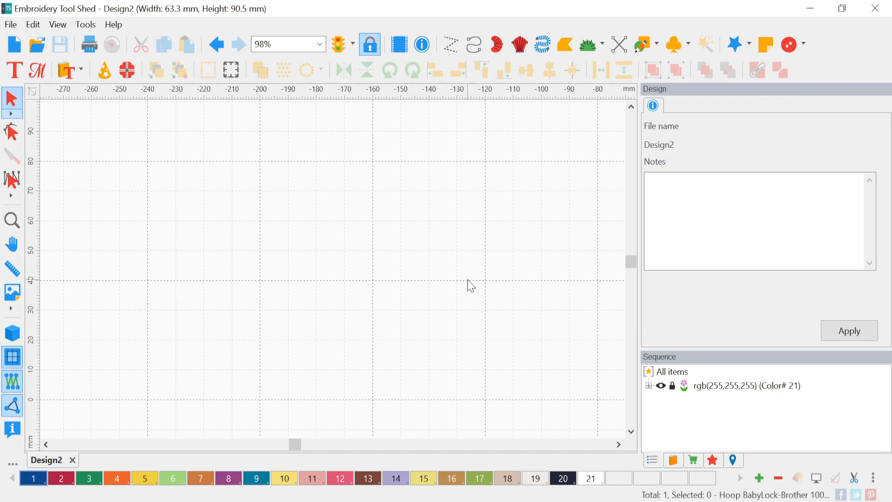
Step: Draw an L-shaped standard Satin, about 30 x 33 mm, with three corner points on the outer path and three on the return path
click(498, 46)
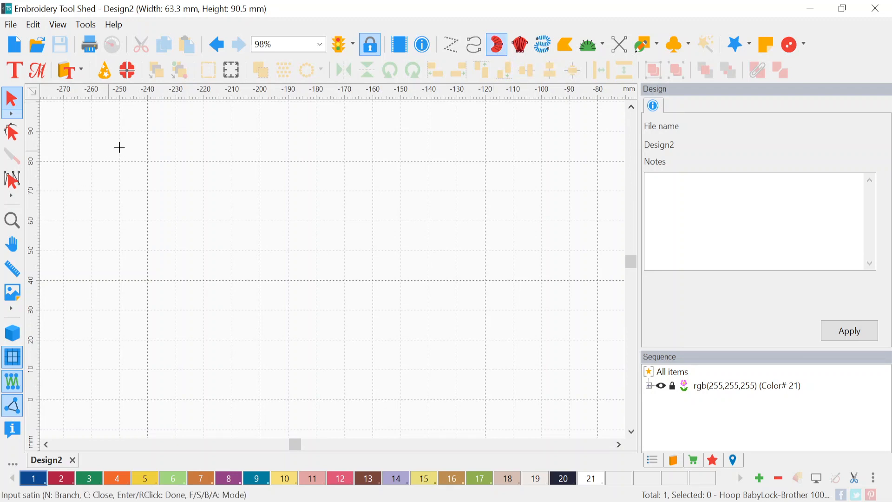
click(150, 131)
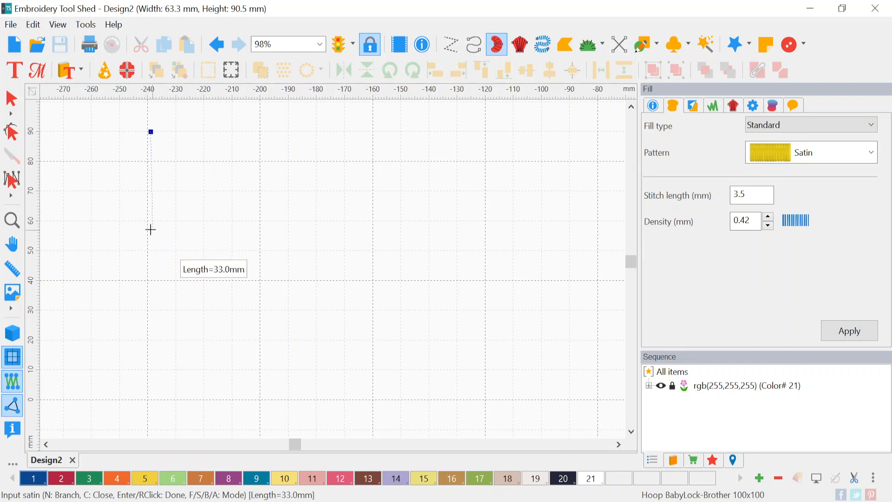
click(148, 228)
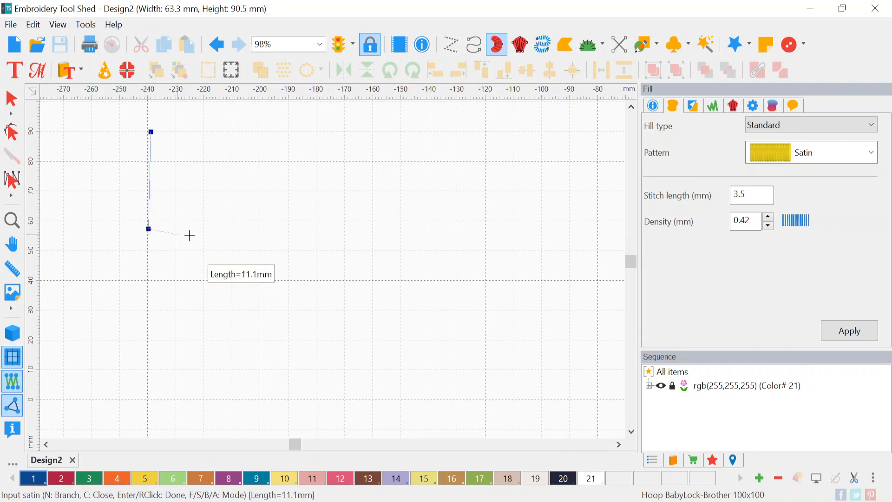
click(231, 229)
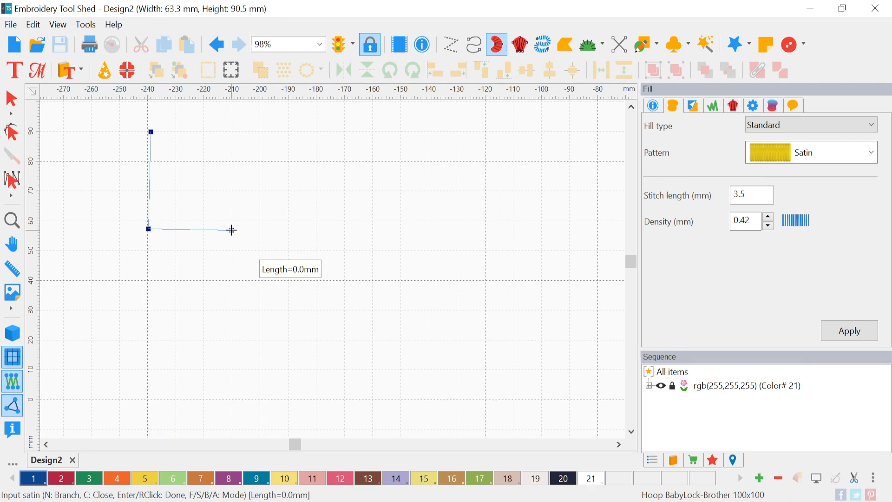
key(Return)
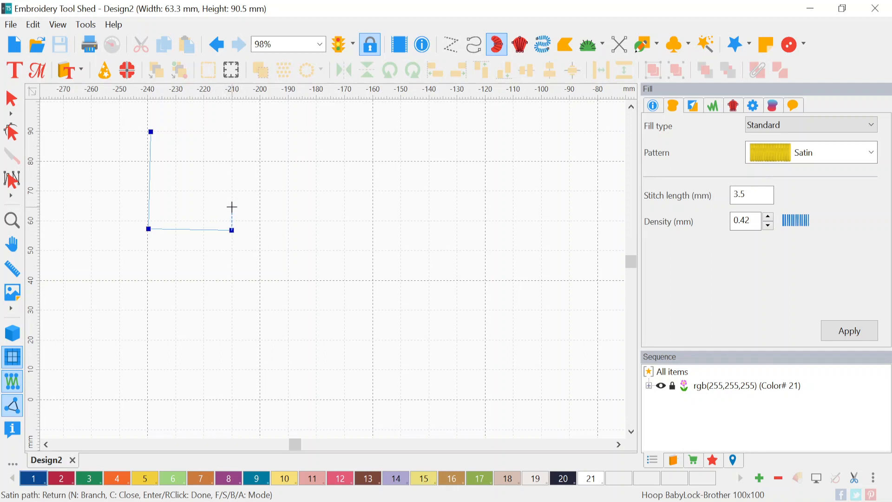
click(232, 207)
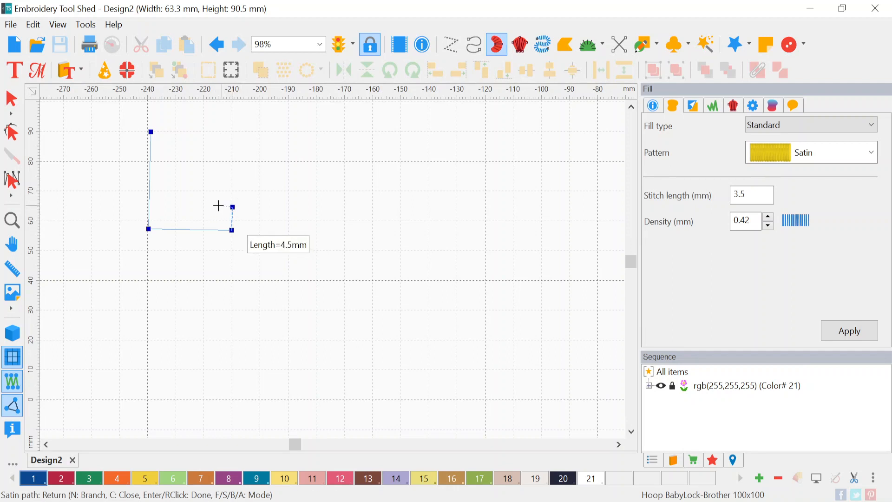
click(174, 205)
click(175, 132)
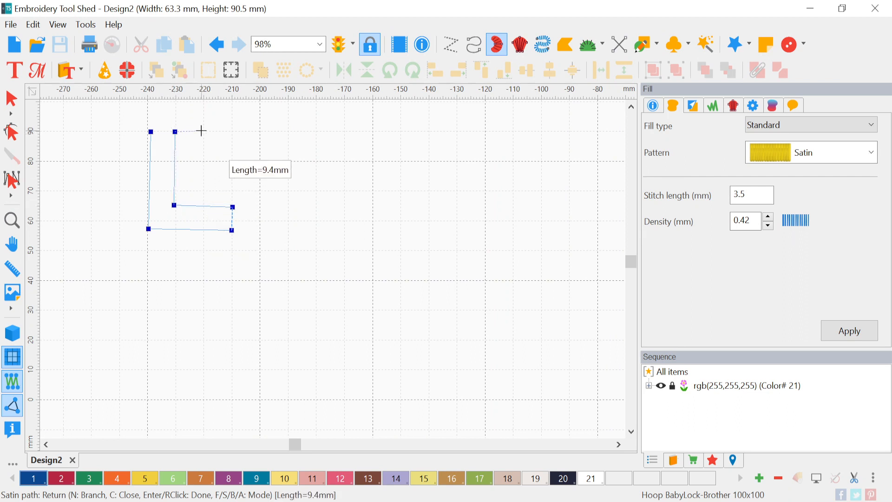
key(Return)
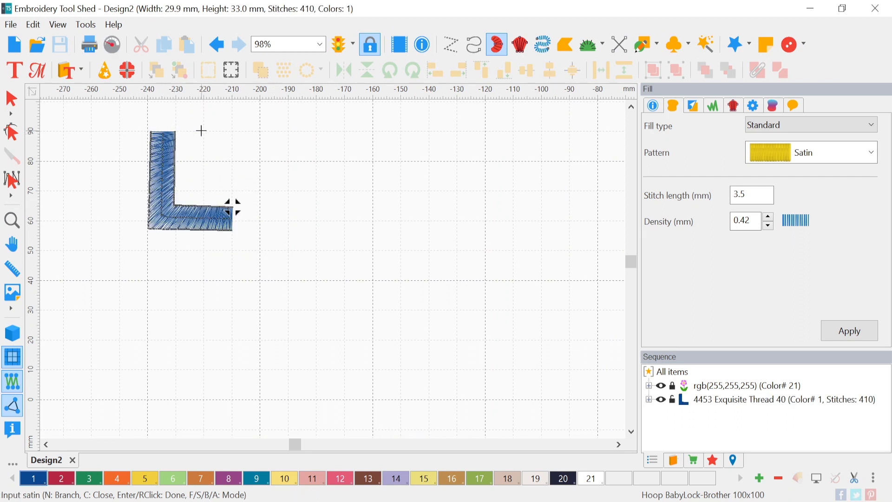
Step: Slide the inner end of the satin L's top angle line down along the inner edge of the vertical arm
click(9, 110)
click(152, 214)
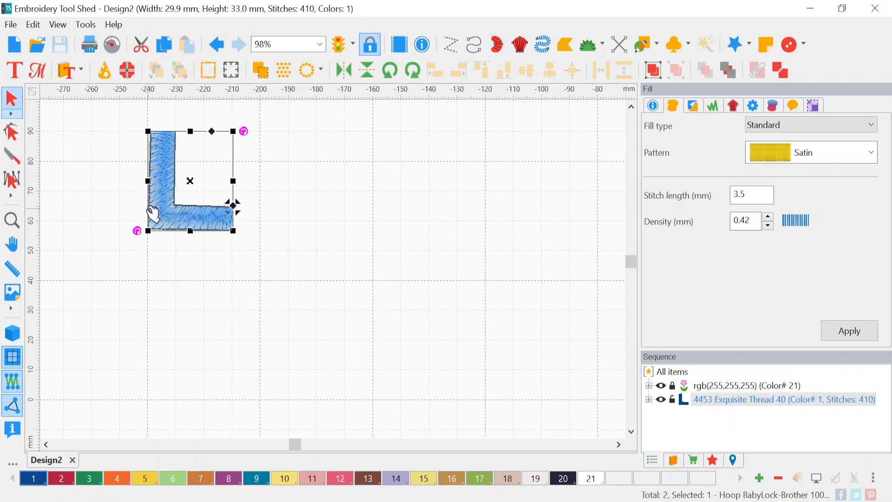
click(11, 132)
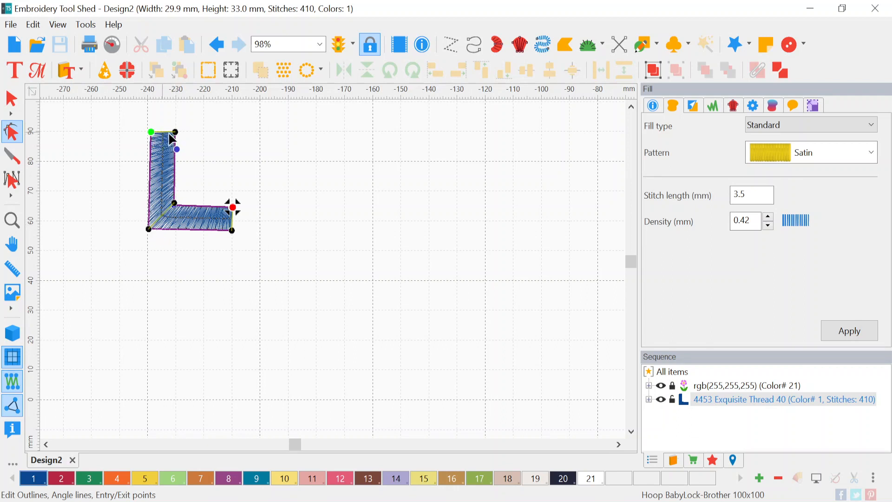
drag(176, 132, 187, 157)
click(12, 98)
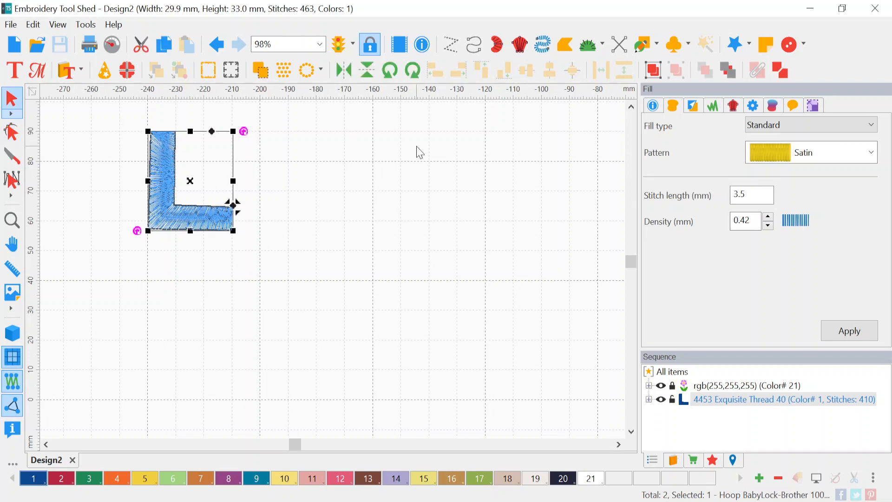
Step: Draw a second L-shaped band about 30 mm wide below the first with Classic Satin, placing five pairs of corner points
click(520, 45)
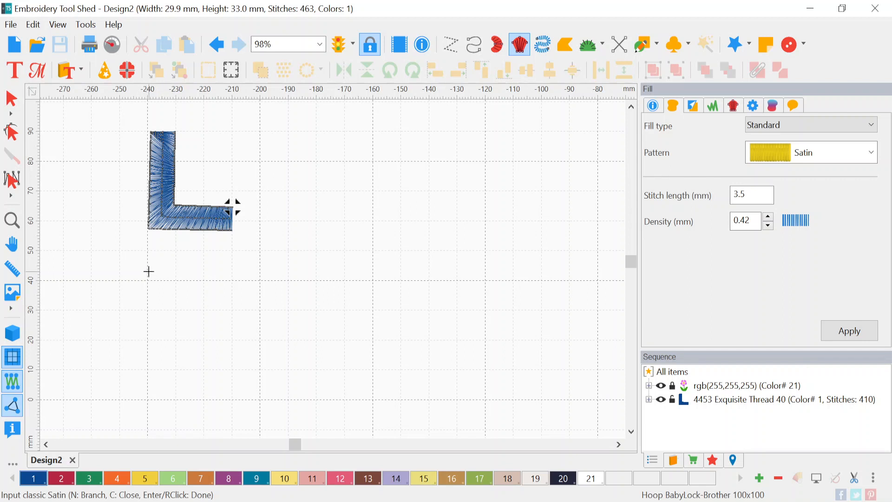
click(149, 272)
click(176, 271)
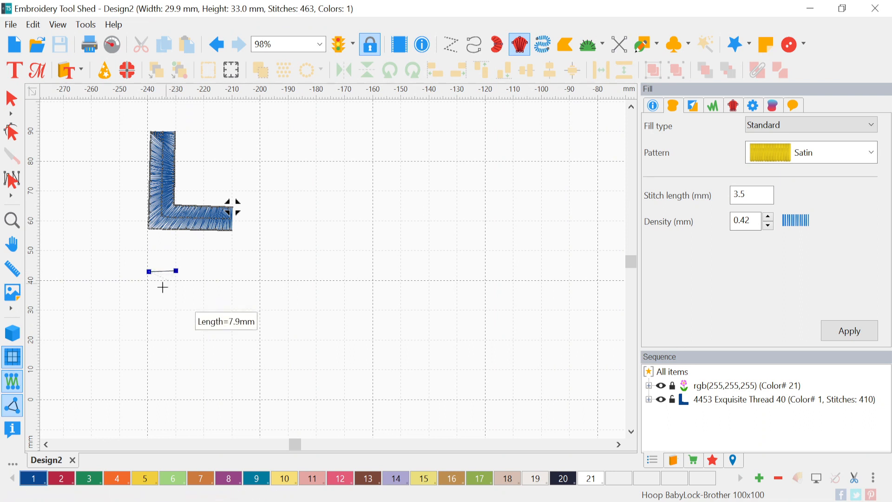
click(147, 308)
click(174, 308)
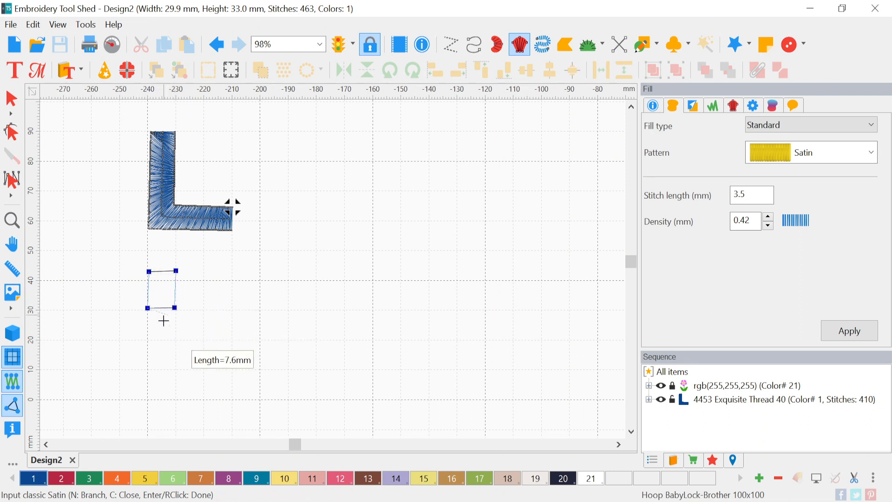
click(151, 344)
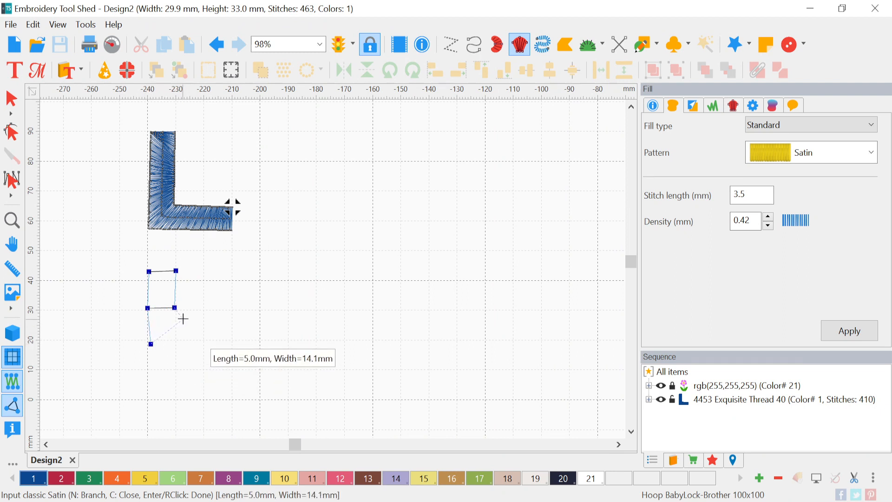
click(183, 319)
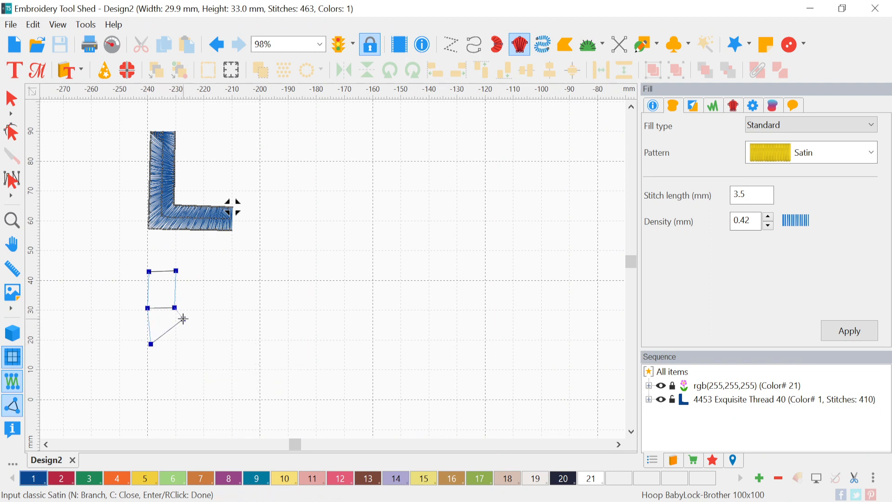
click(196, 343)
click(194, 319)
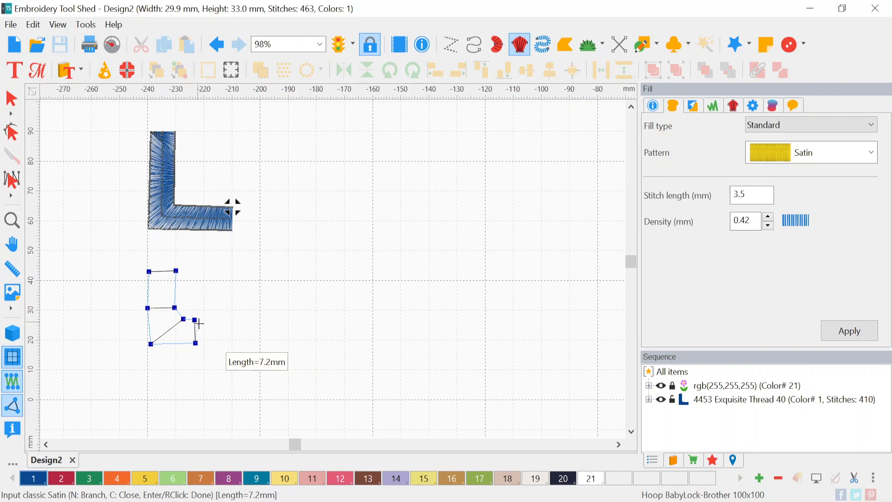
click(232, 341)
click(233, 319)
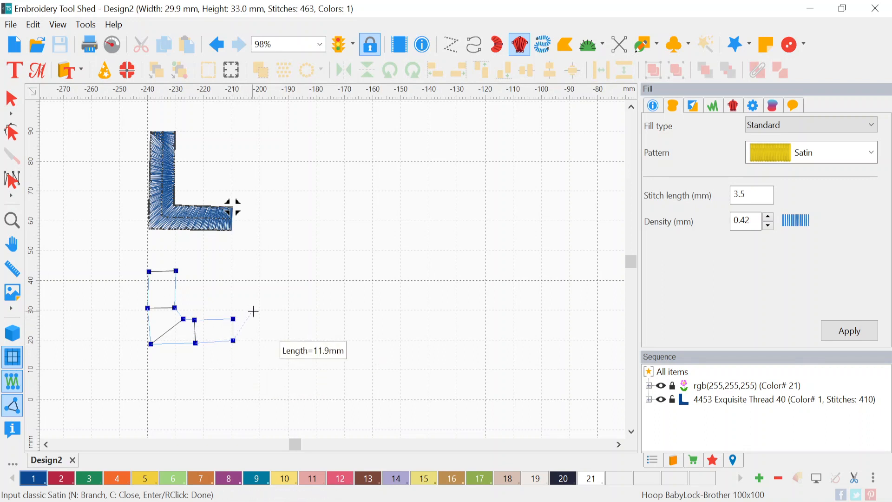
key(Return)
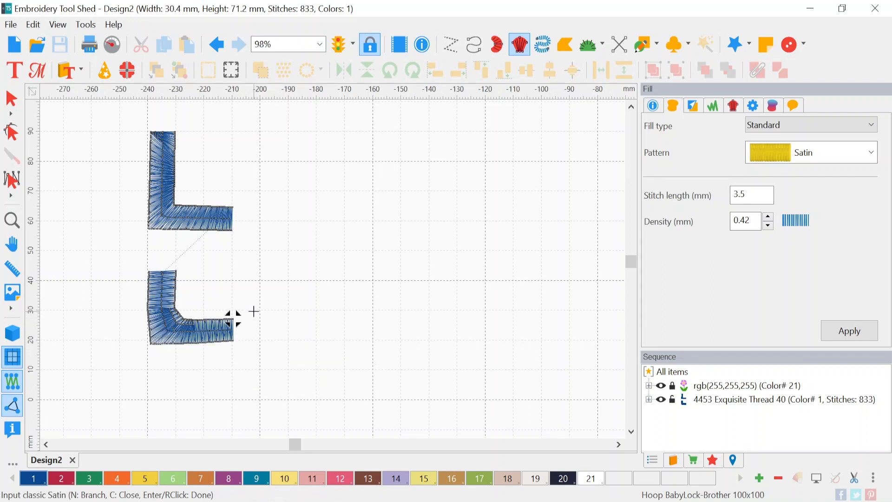
Step: Slide the inner end of the lower satin shape's second angle line up along the inner edge of the vertical arm
click(12, 132)
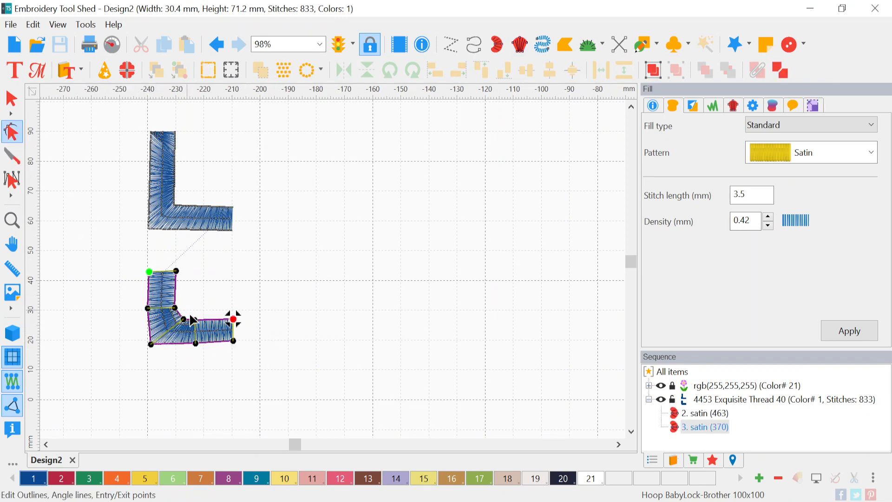
drag(174, 310, 185, 299)
click(12, 98)
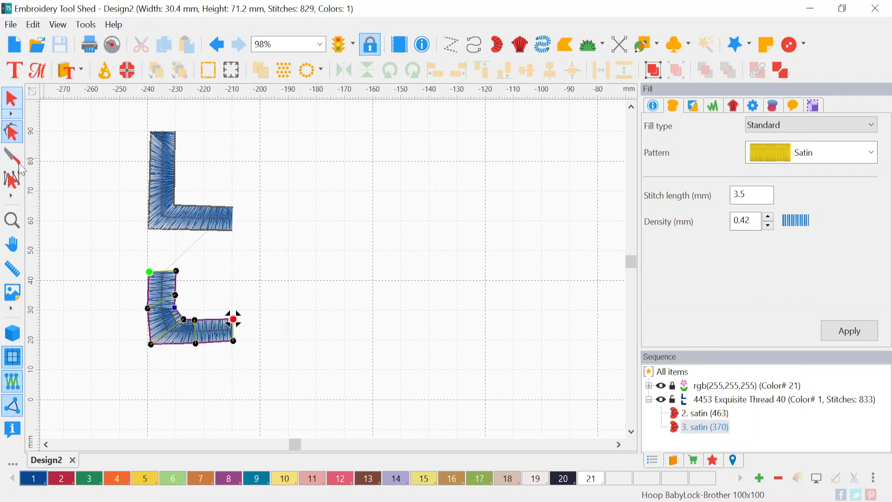
Step: Draw an L-shaped Complex Fill about 32 mm wide below the two satin shapes, placing six corner points
scroll(277, 315, down, 3)
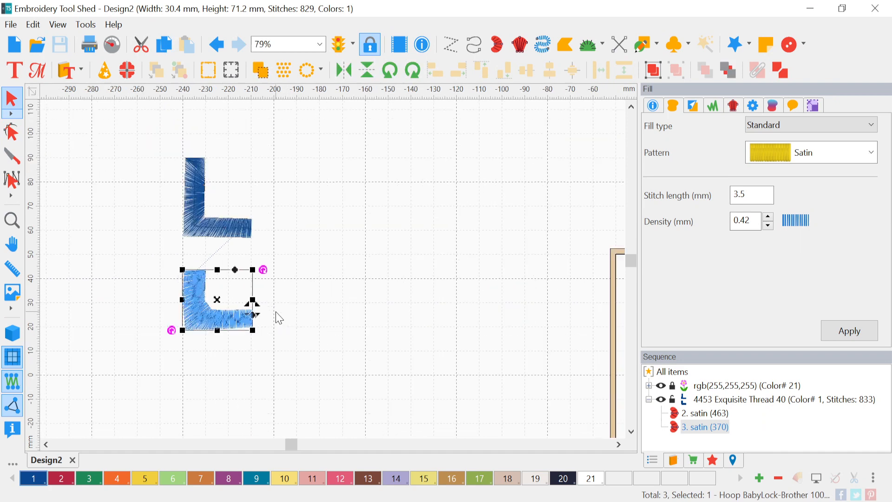
scroll(279, 376, up, 2)
scroll(279, 376, up, 1)
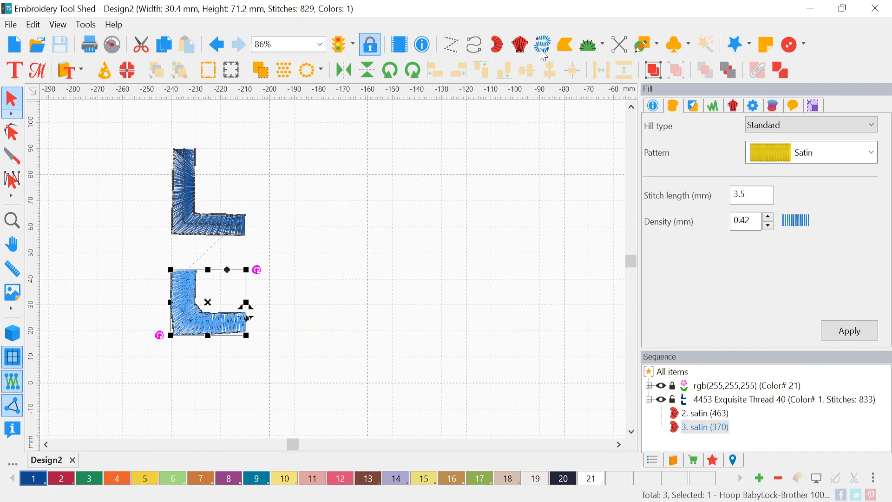
click(567, 49)
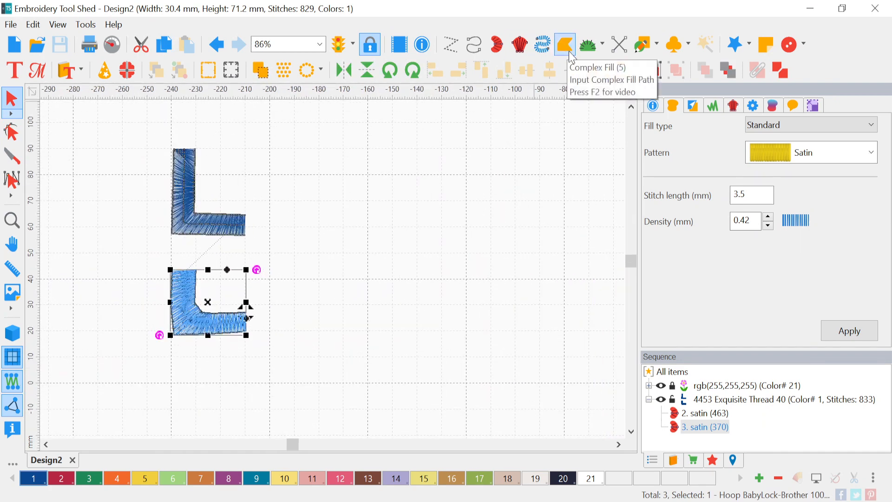
click(178, 366)
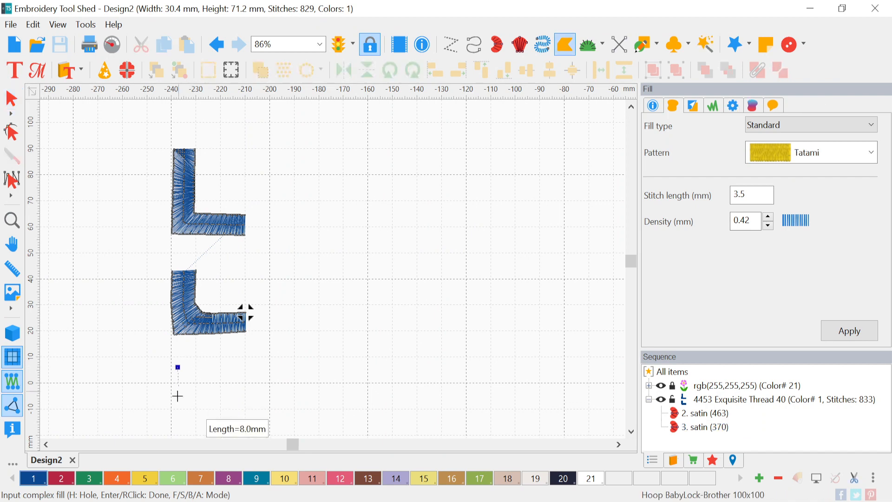
click(175, 427)
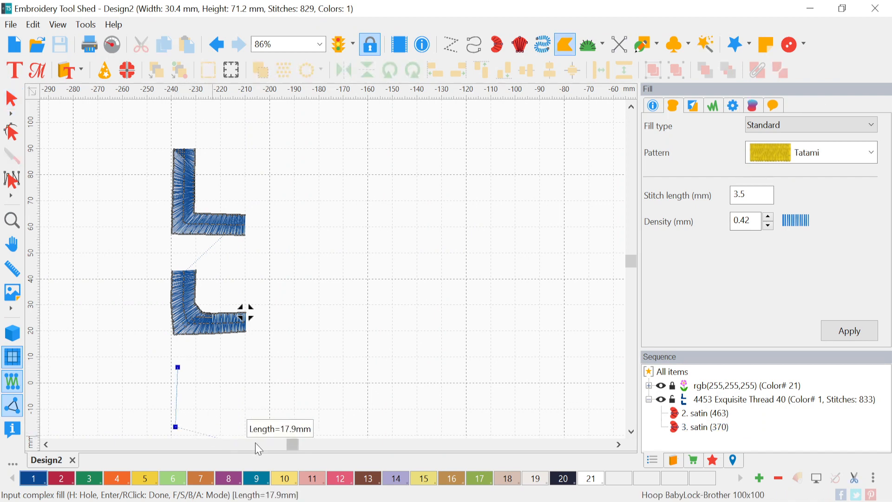
click(252, 428)
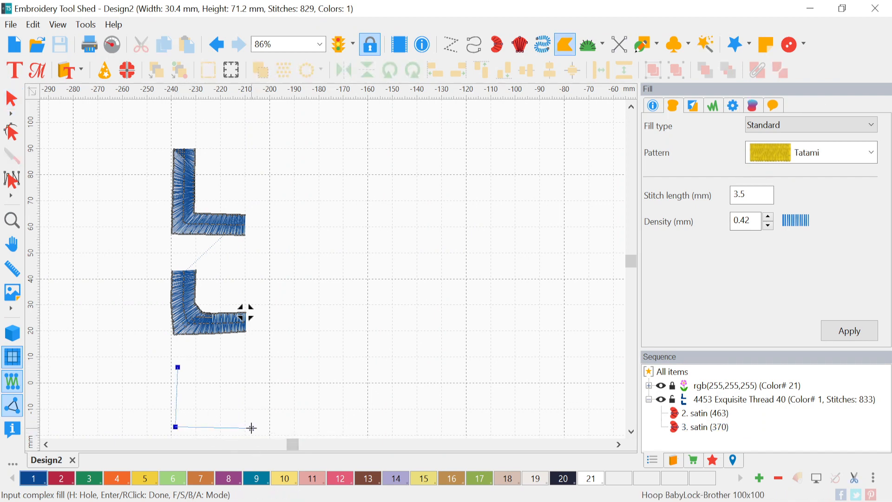
click(207, 404)
click(206, 368)
right_click(207, 367)
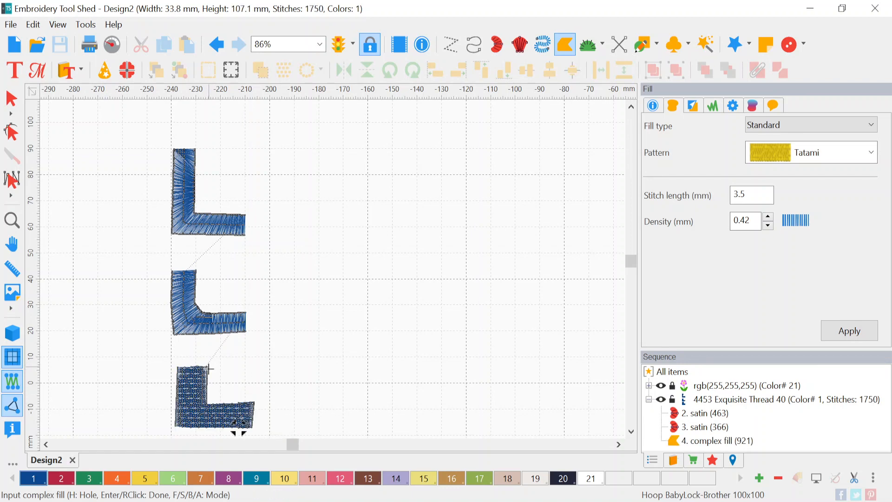
Step: Try to apply the Satin pattern to the new complex fill without selecting it
click(852, 152)
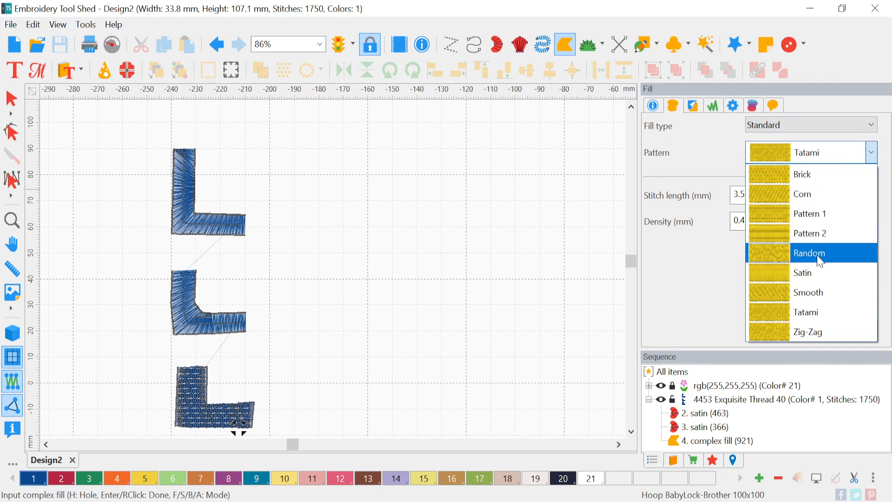
click(815, 272)
click(848, 330)
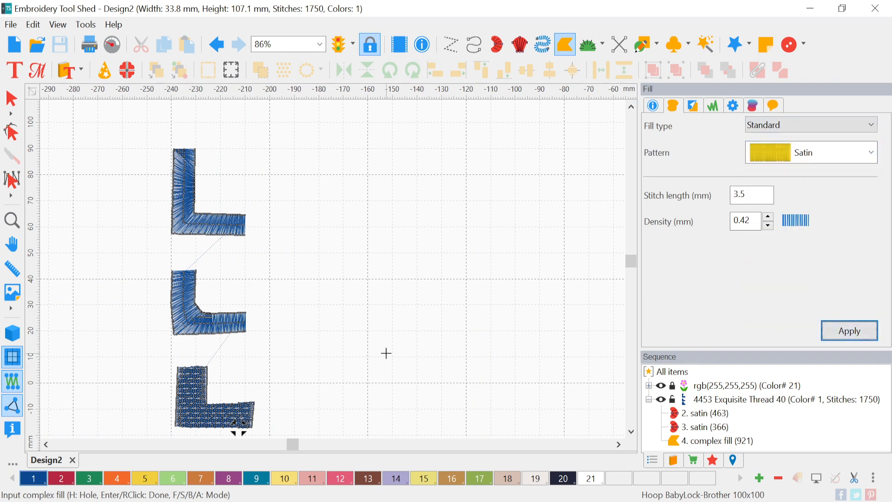
Step: Select the L-shaped complex fill and set its pattern to Satin
click(11, 98)
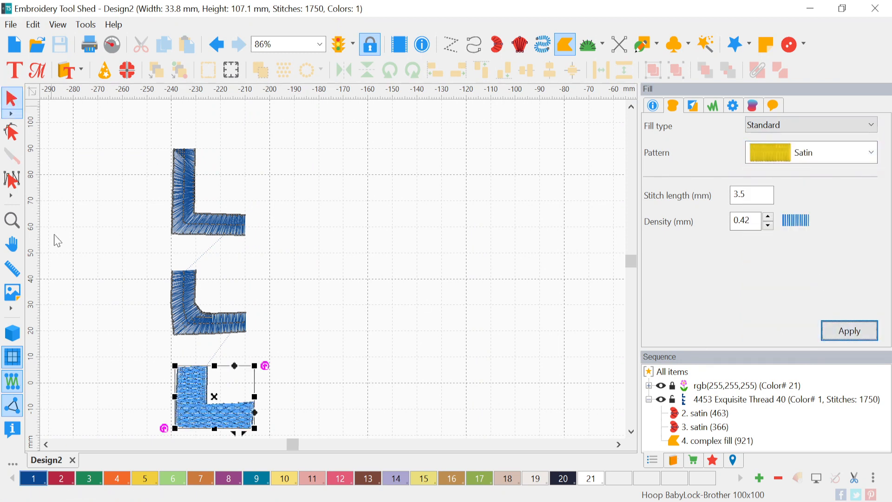
click(814, 158)
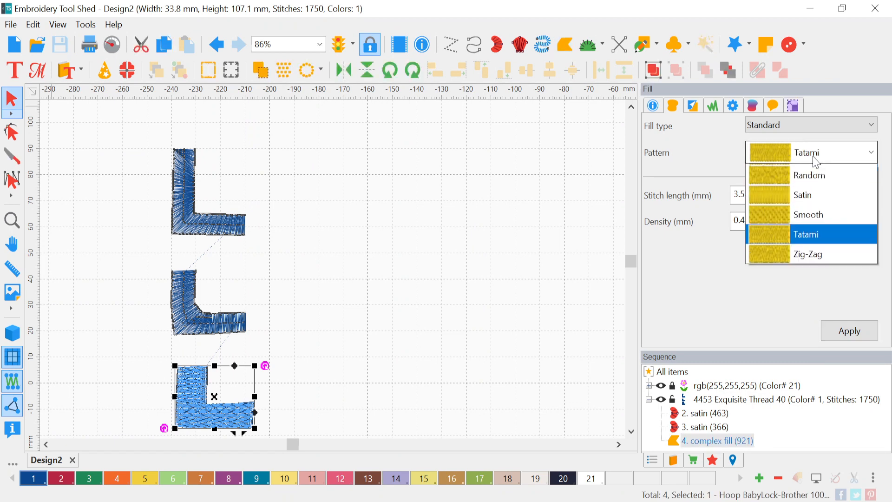
click(814, 272)
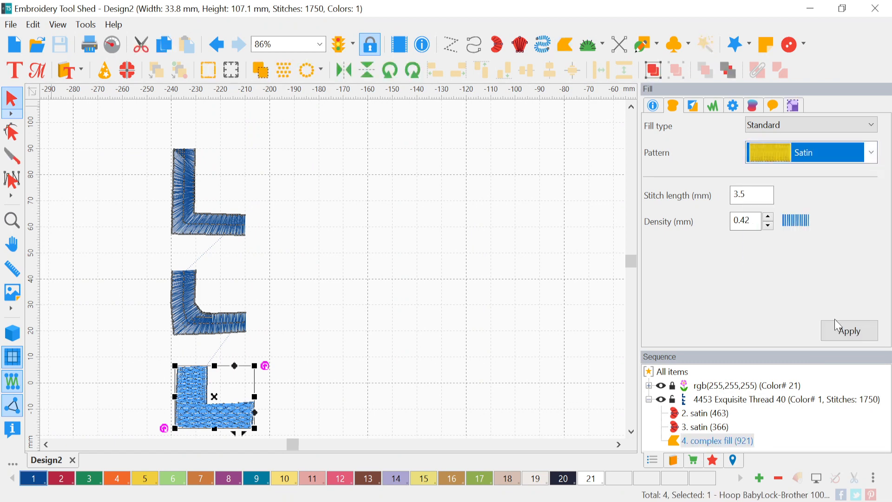
click(848, 331)
click(300, 389)
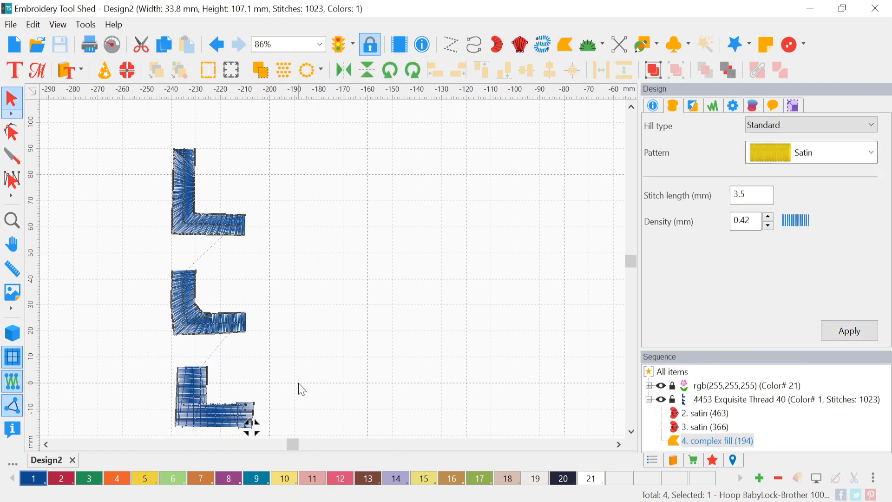
Step: Tilt the complex fill's angle line so it runs diagonally across the vertical arm
click(203, 413)
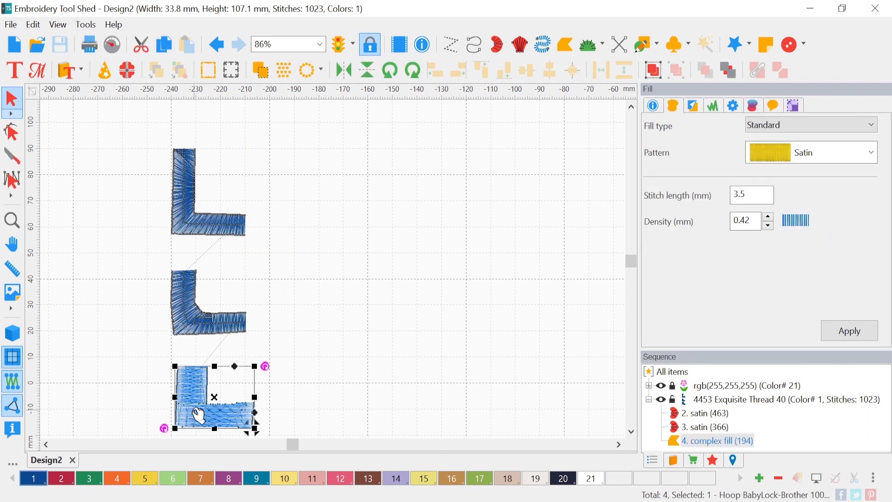
click(12, 132)
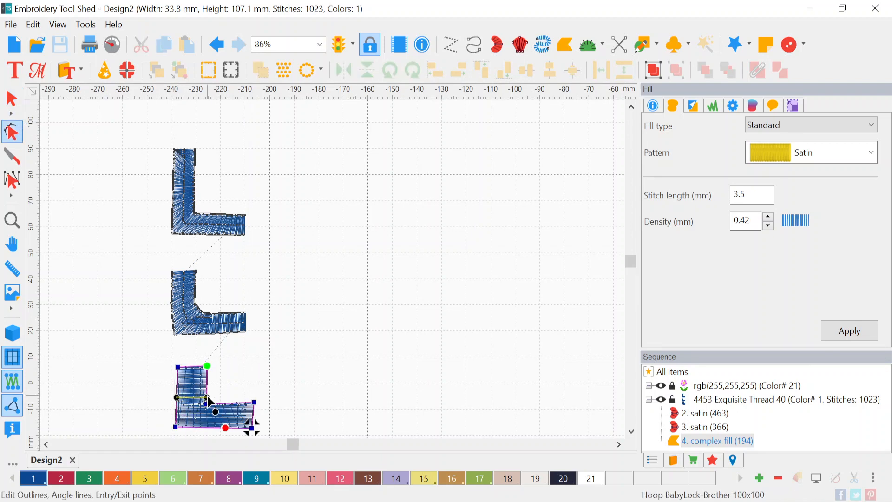
drag(206, 397, 177, 407)
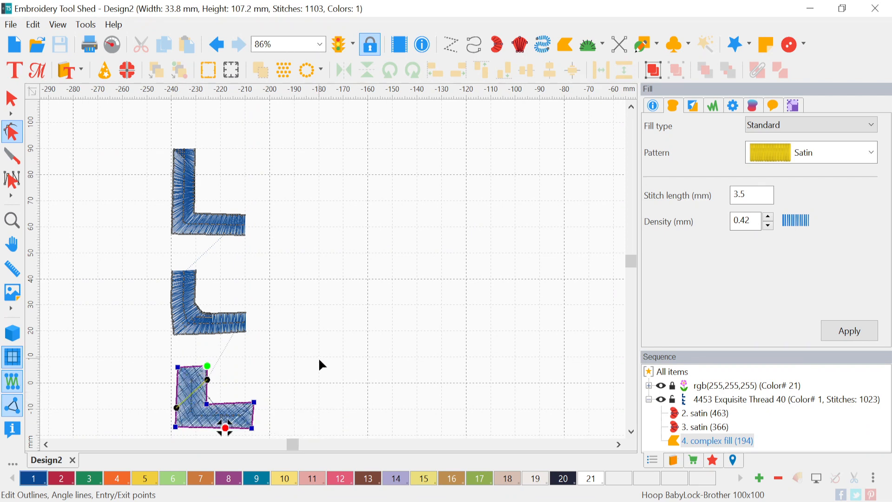
Step: Turn on the 3D view and compare the stitching of the three L shapes
click(16, 338)
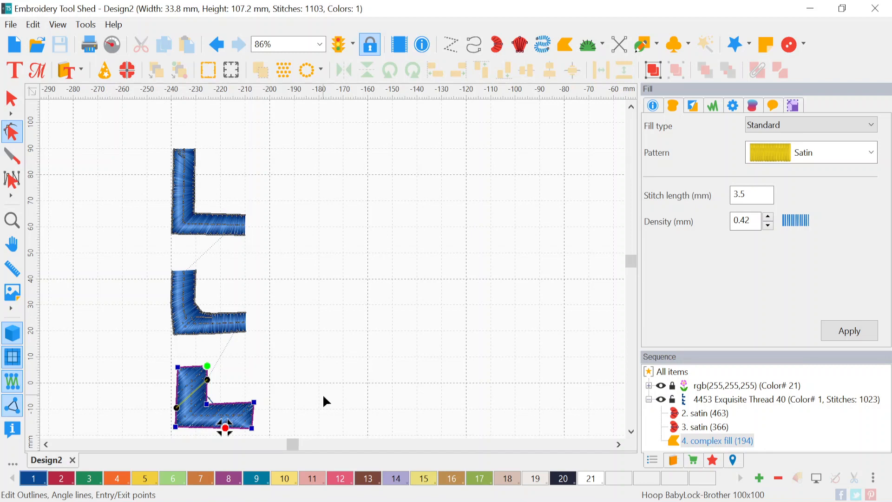
scroll(349, 315, down, 2)
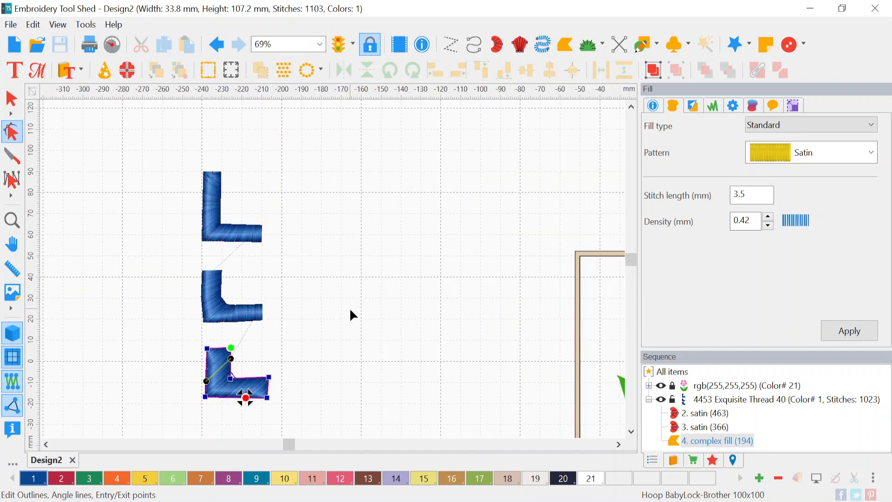
scroll(350, 310, up, 1)
scroll(351, 314, up, 1)
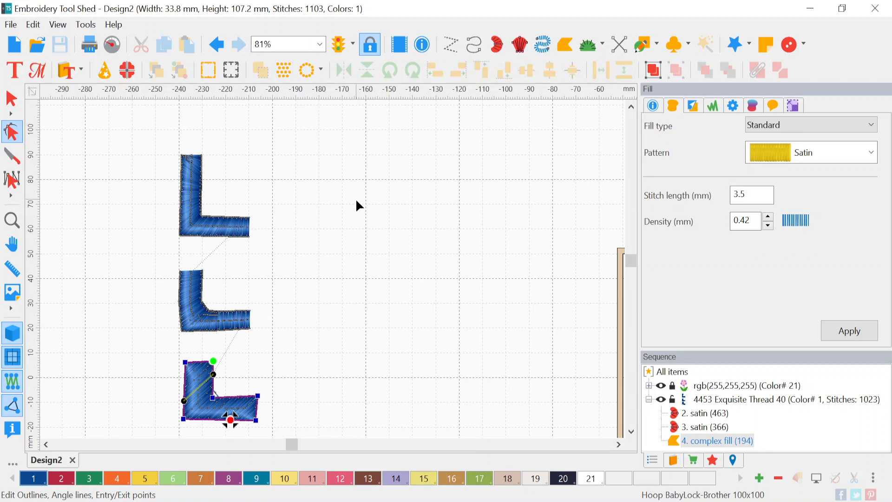
Step: Draw an open zigzag line with the Steil tool to the right of the L shapes, placing five points
click(542, 55)
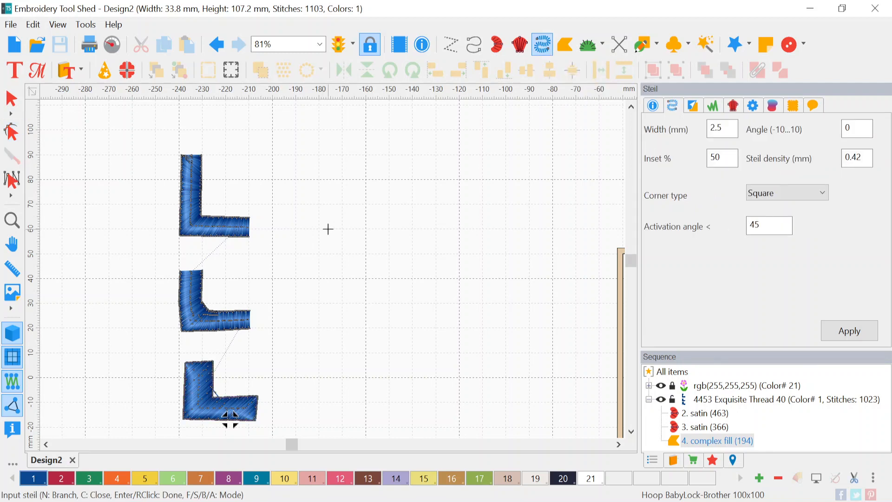
click(324, 192)
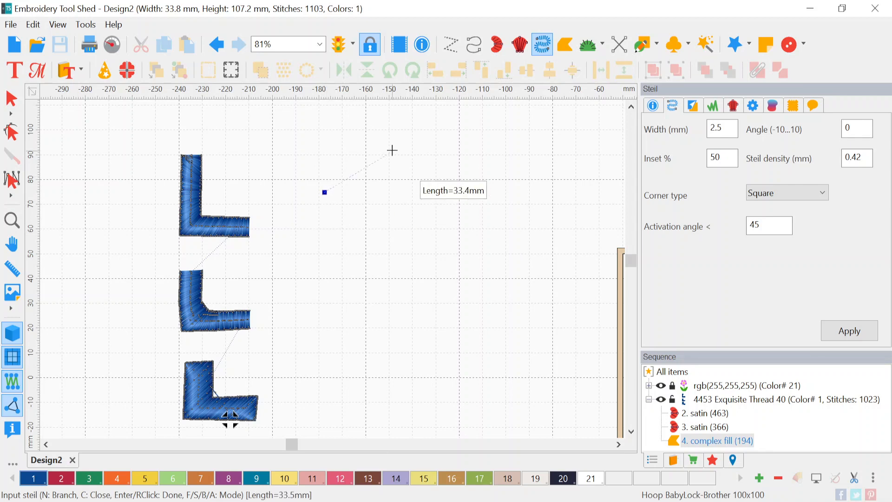
click(393, 150)
click(435, 211)
click(479, 151)
click(517, 199)
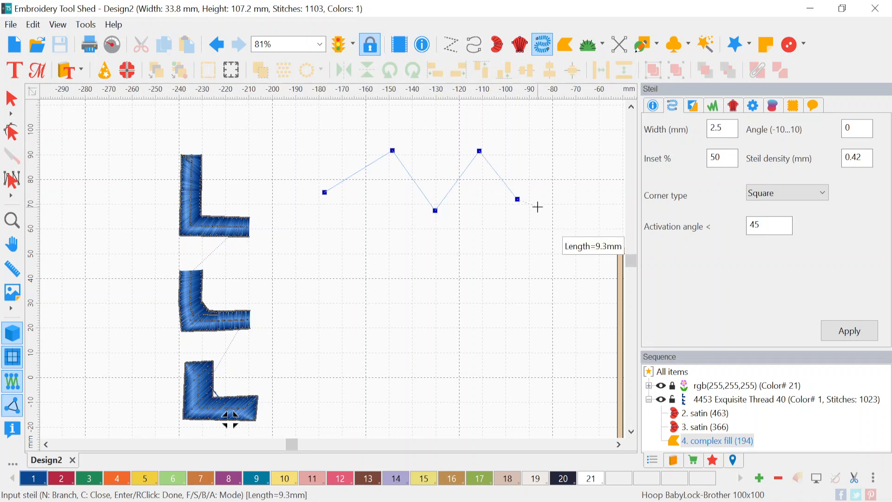
right_click(537, 207)
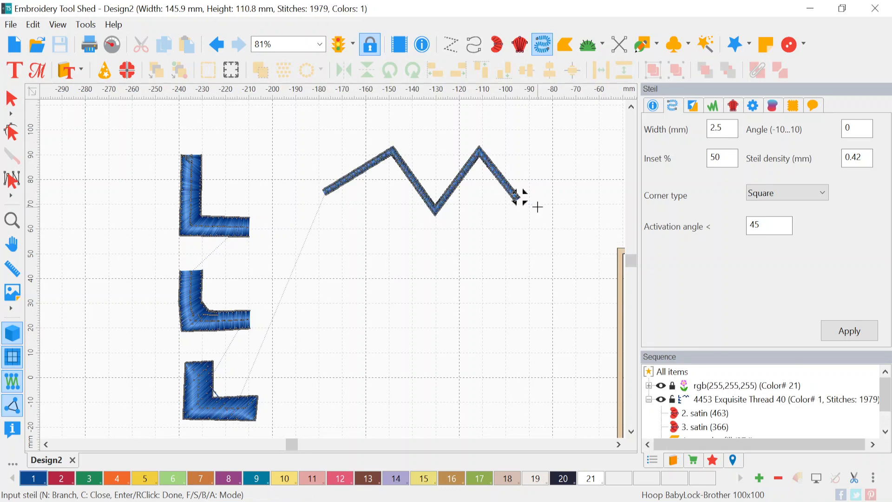
Step: Turn off the 3D view, select the Steil zigzag and examine the stitches at its lower corner
click(13, 332)
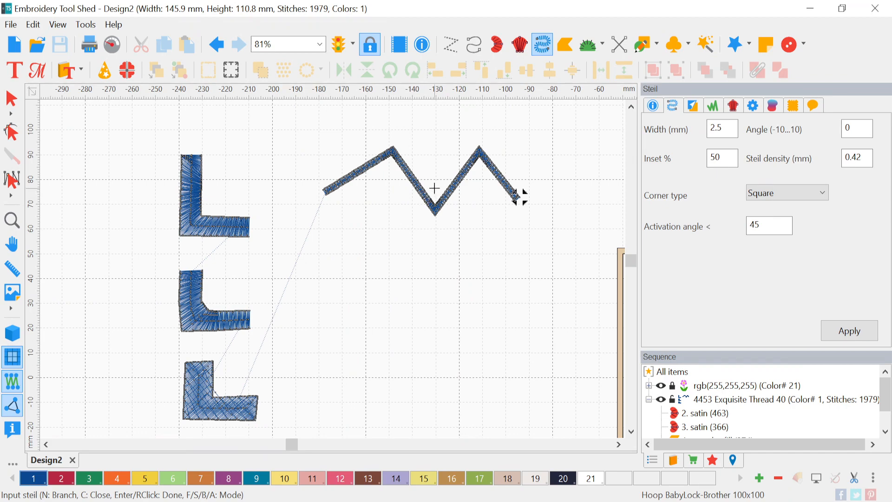
scroll(434, 188, up, 1)
click(12, 99)
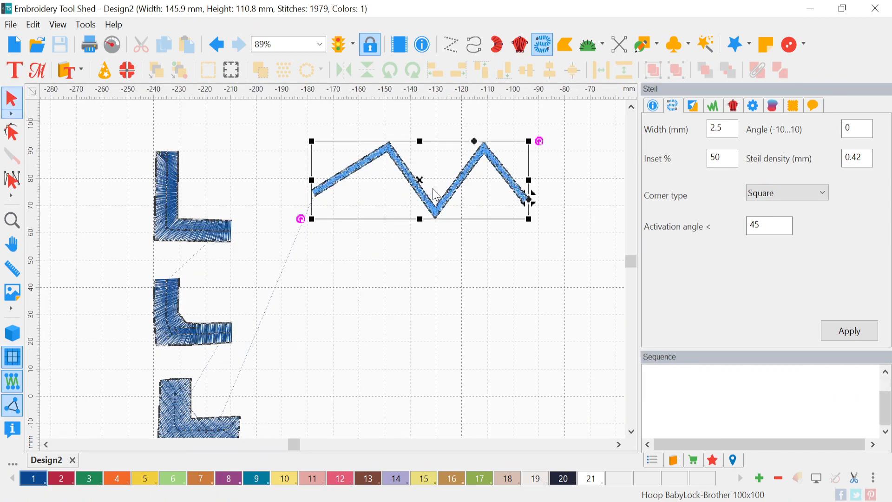
scroll(434, 193, up, 10)
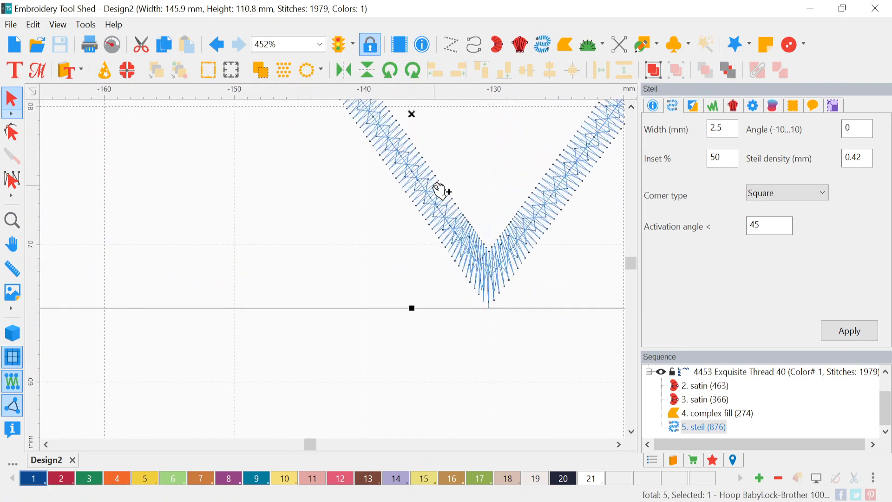
scroll(439, 190, down, 3)
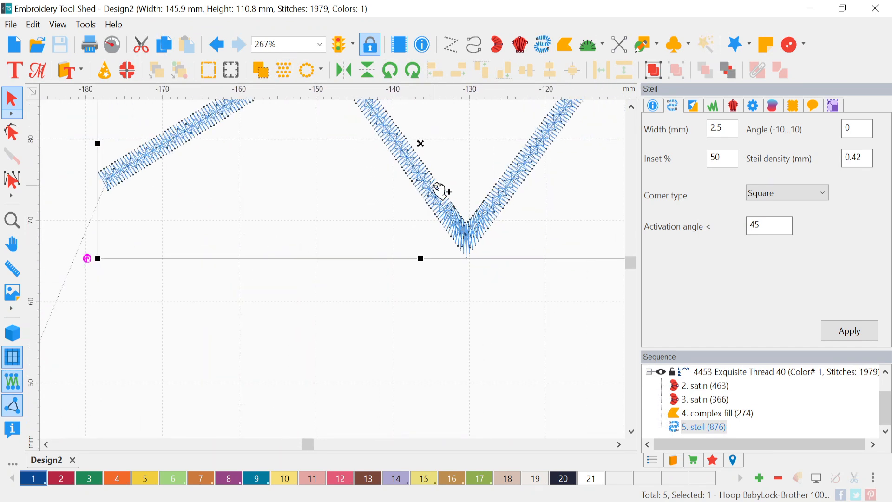
scroll(438, 191, down, 3)
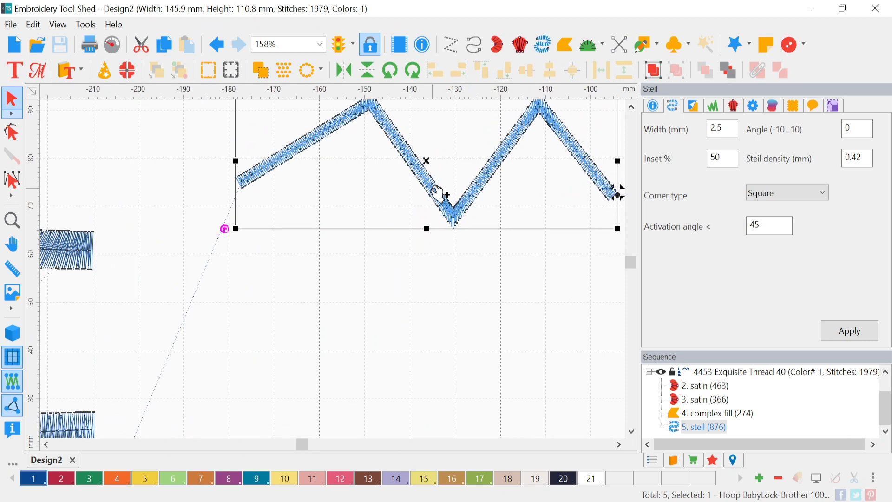
scroll(437, 193, down, 3)
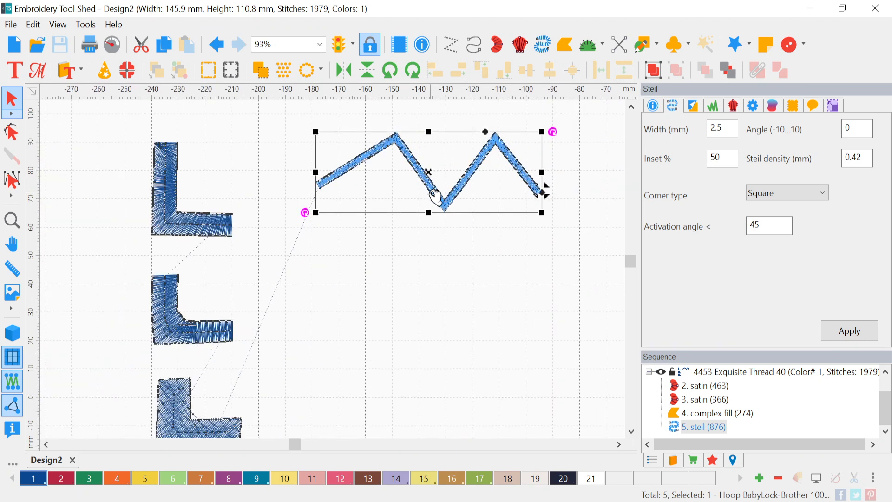
scroll(434, 195, down, 2)
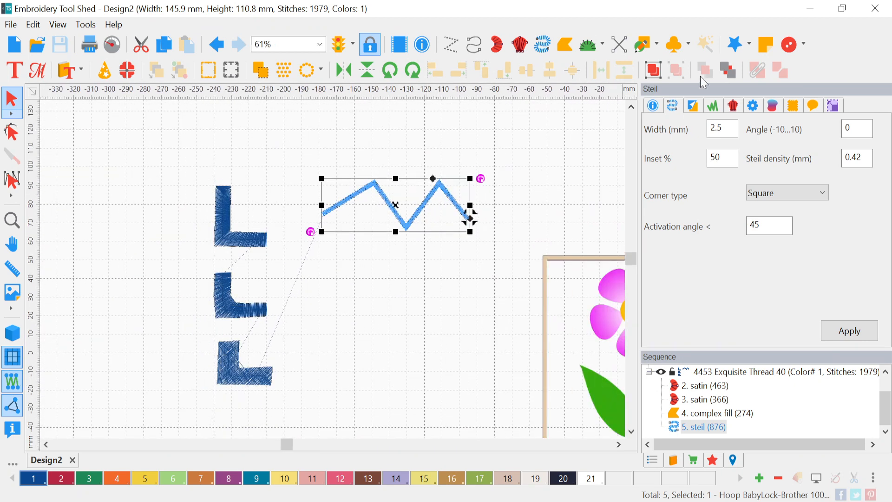
Step: Draw an outline artwork rectangle about 37 x 58 mm below the Steil zigzag
click(657, 46)
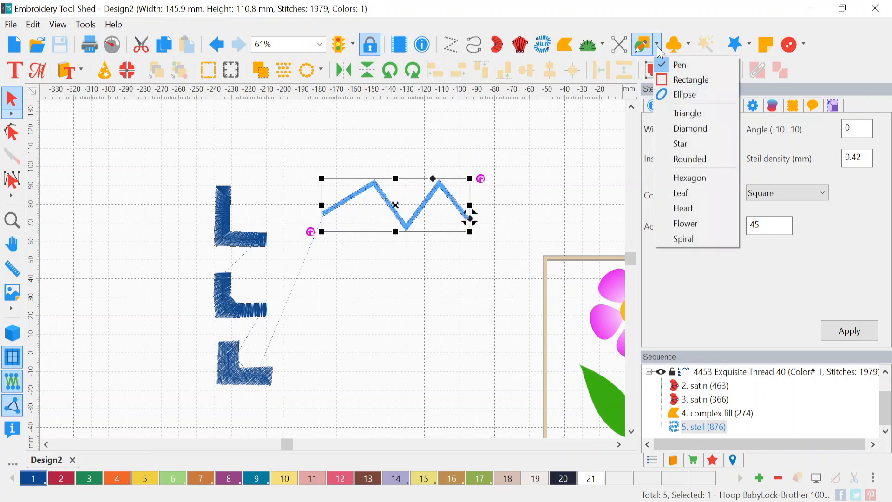
click(673, 79)
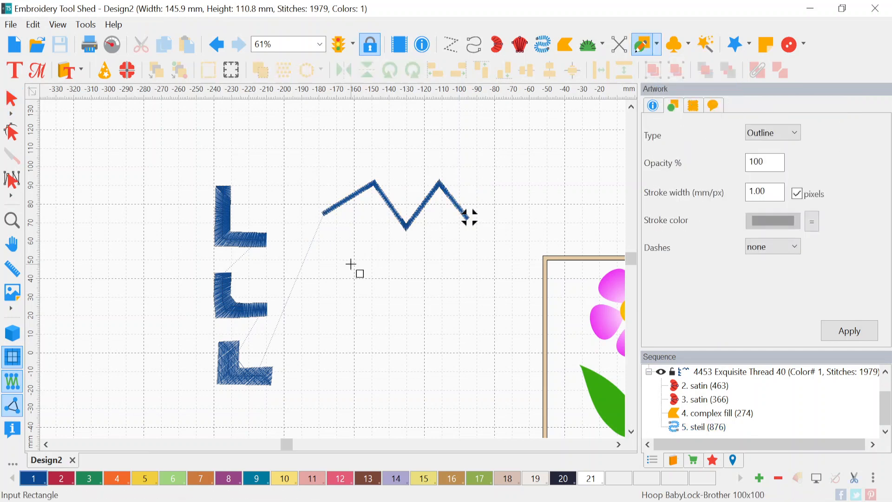
drag(351, 265, 416, 373)
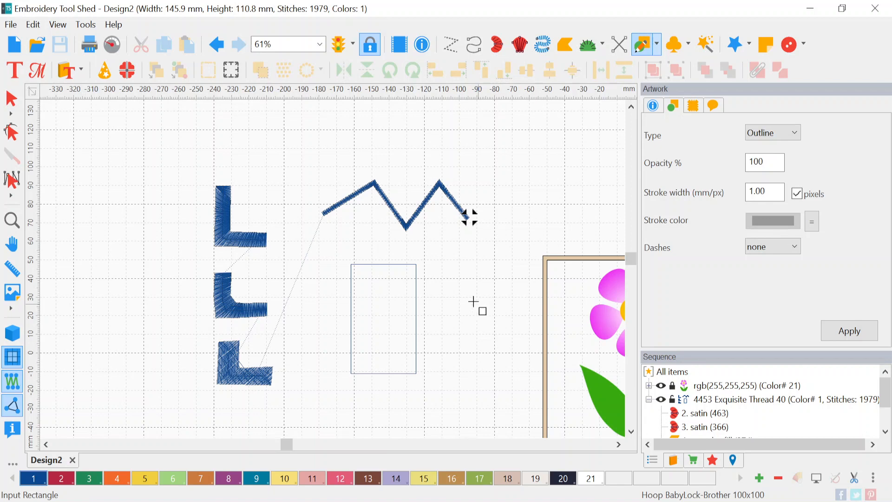
Step: Select the outline artwork rectangle below the Steil zigzag and convert it to Complex Fill
click(11, 96)
click(351, 305)
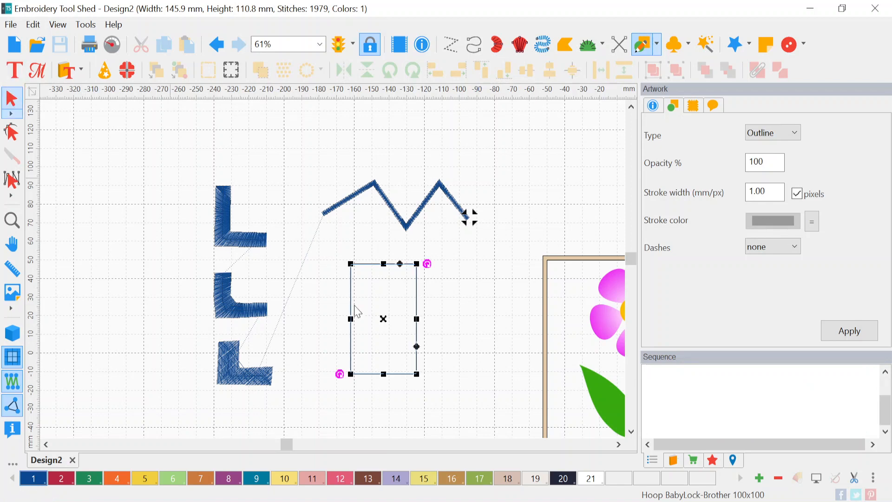
right_click(415, 298)
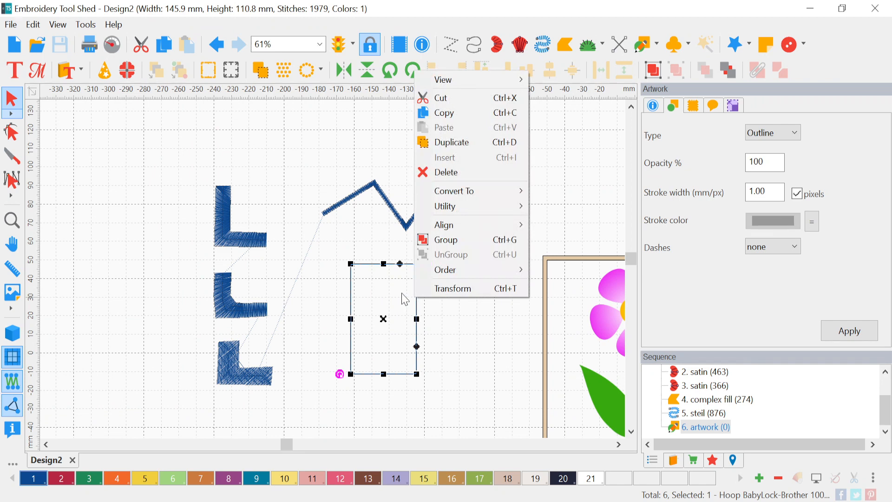
mouse_move(464, 189)
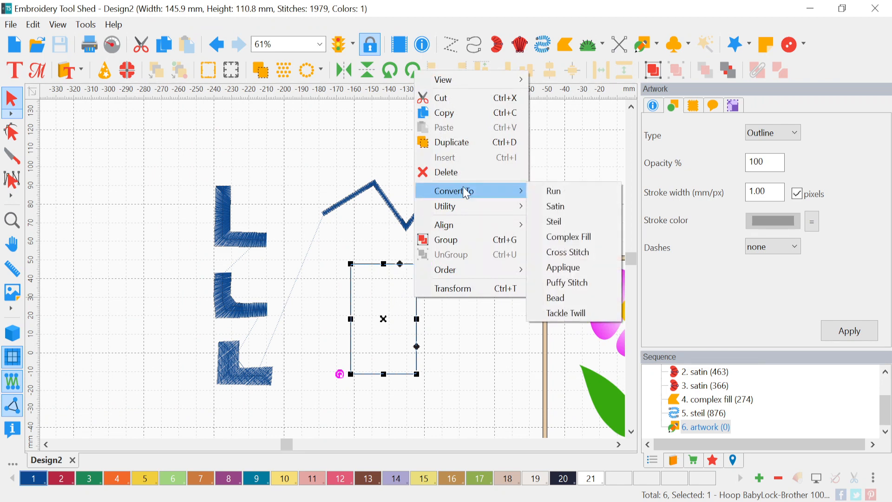
click(568, 236)
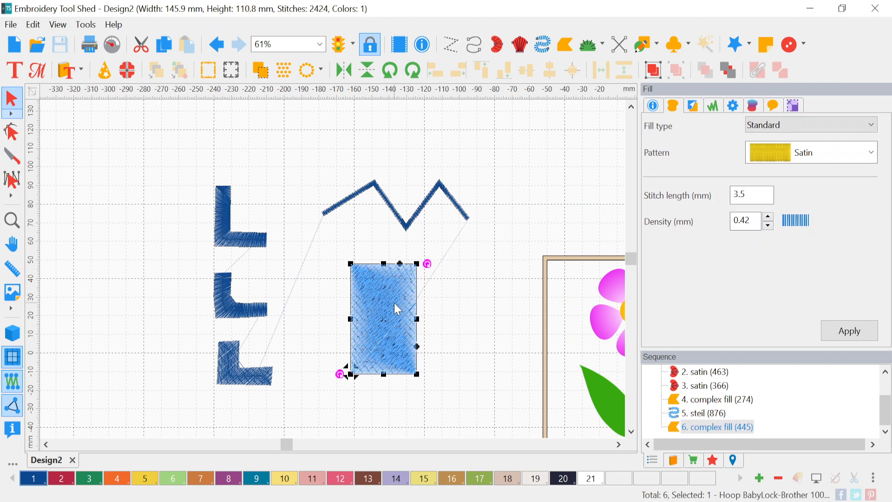
Step: Reselect the filled rectangle and create a border around it
click(459, 316)
click(396, 317)
right_click(393, 311)
mouse_move(453, 206)
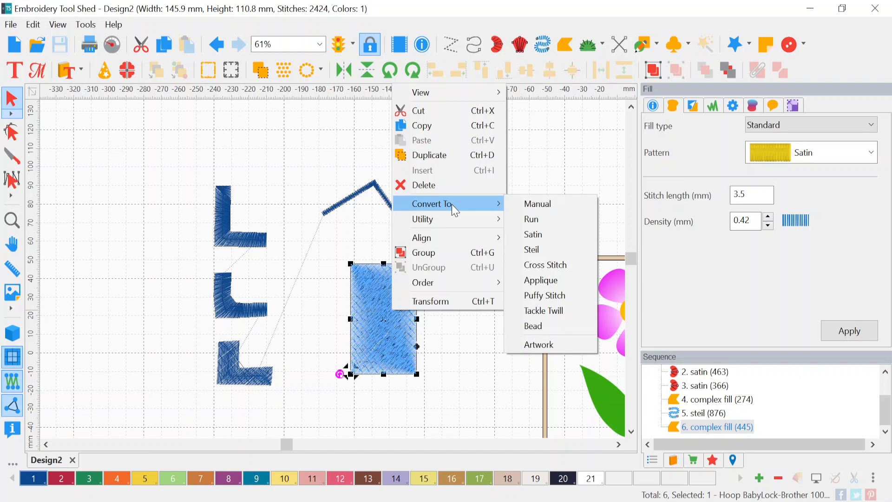
mouse_move(451, 216)
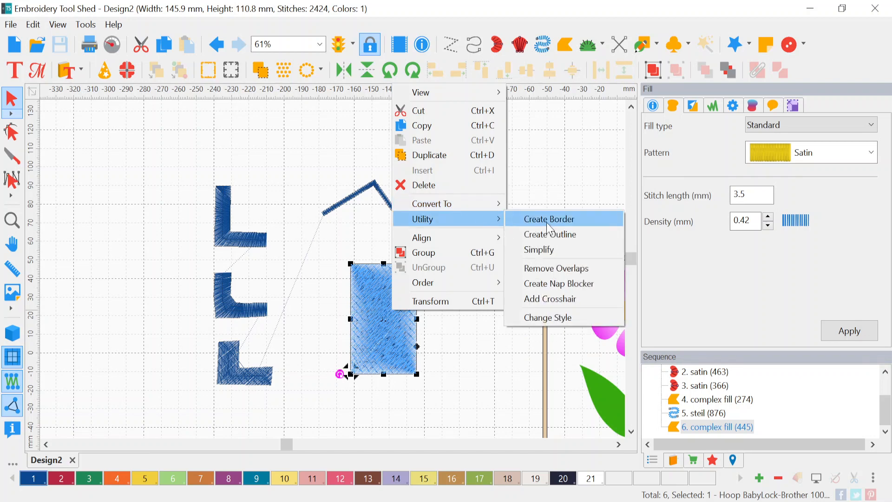
click(549, 227)
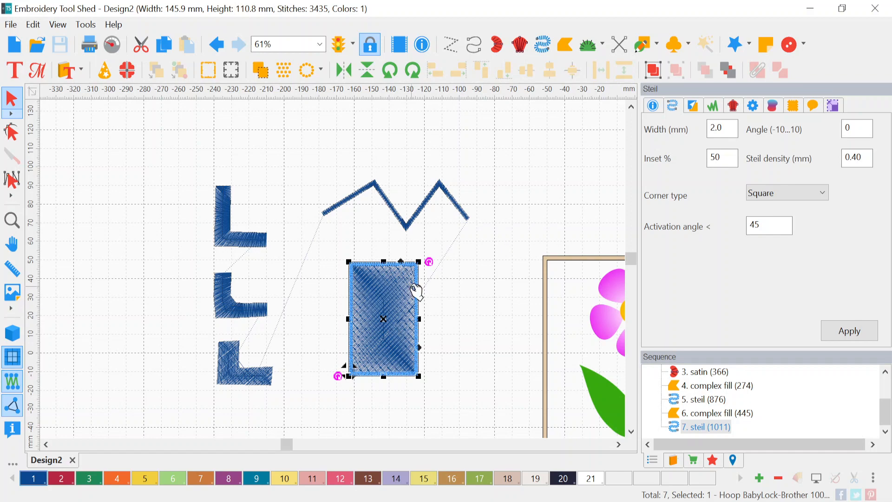
Step: Convert the Steil border around the filled rectangle to Run stitches
scroll(412, 286, up, 5)
scroll(490, 311, up, 3)
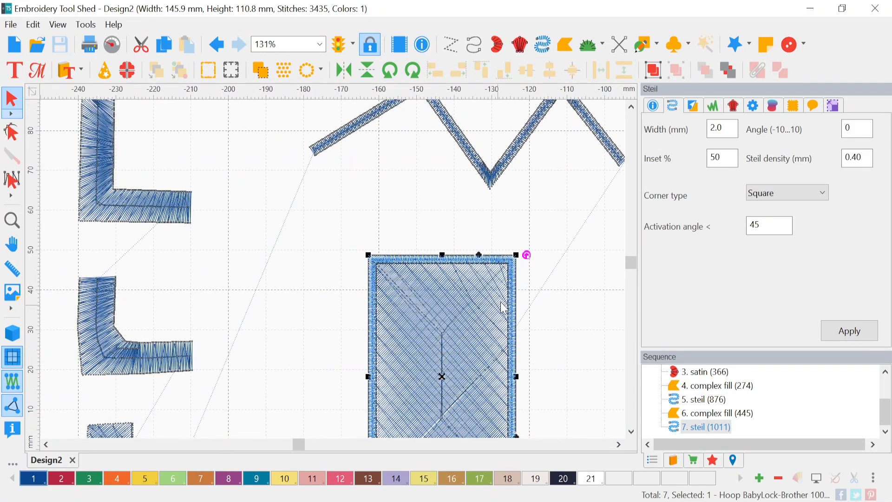
right_click(716, 430)
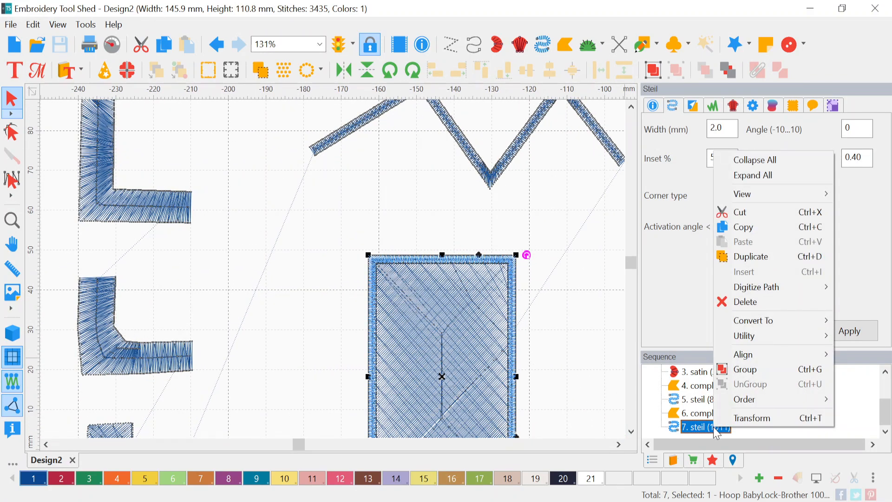
mouse_move(791, 322)
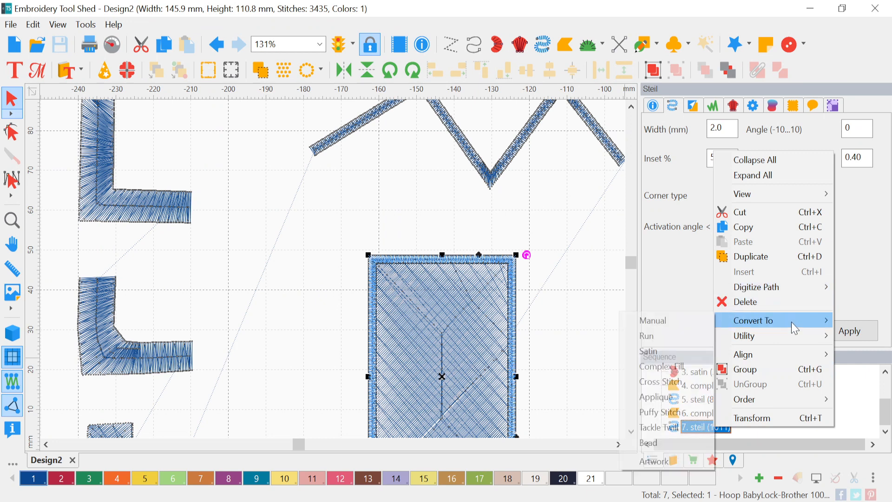
click(667, 339)
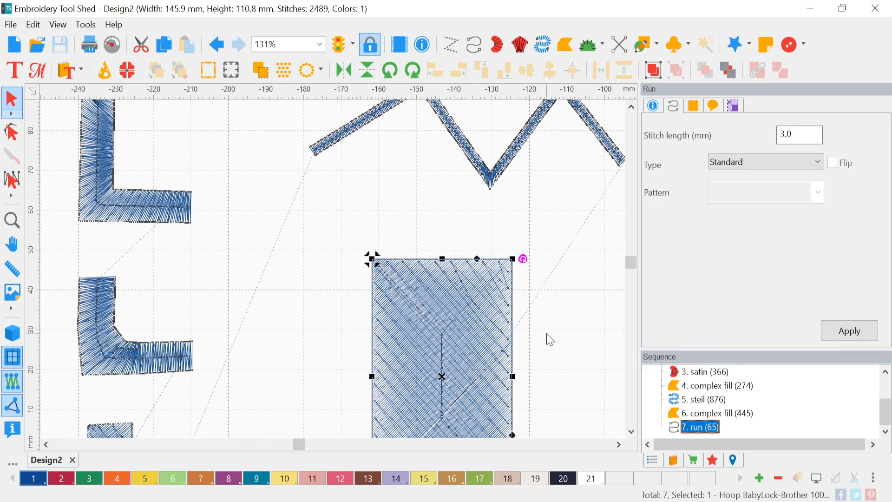
Step: Select all the unlocked practice stitch objects and delete them
scroll(548, 330, down, 3)
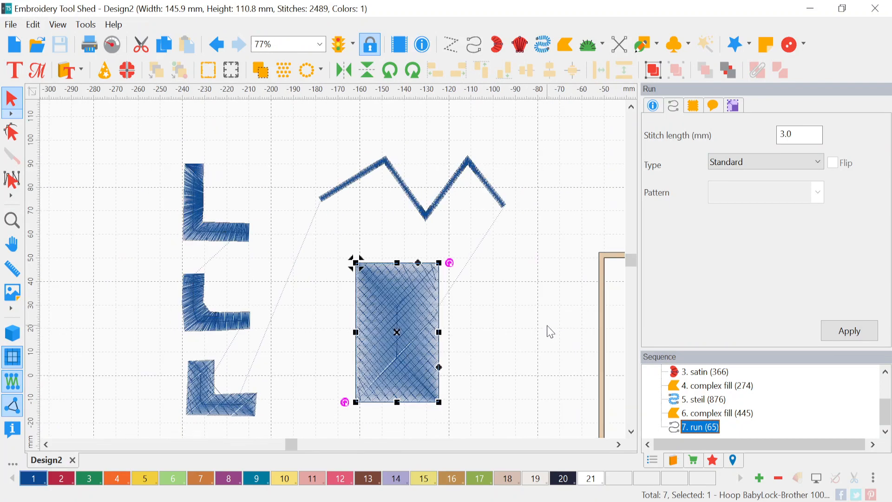
scroll(549, 331, down, 1)
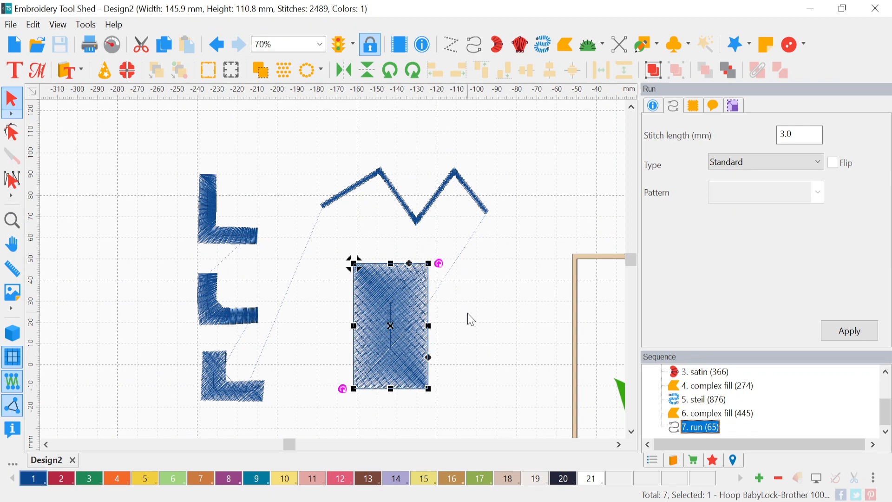
key(ctrl+a)
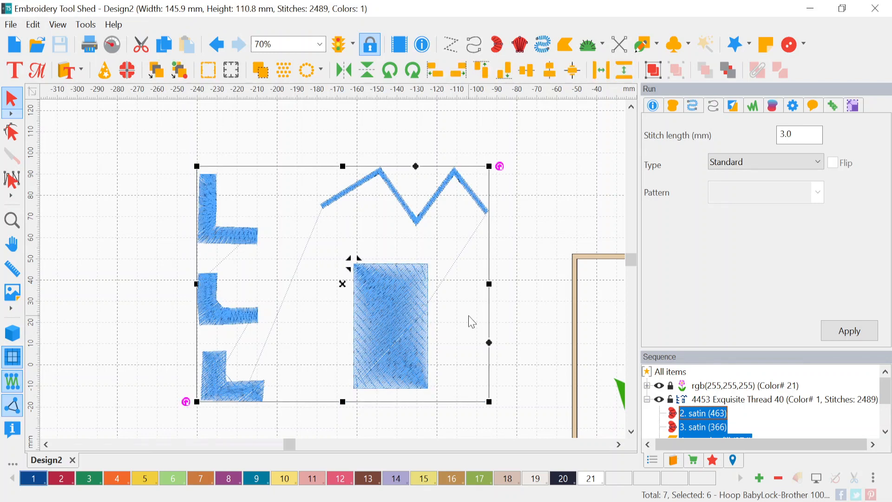
key(Delete)
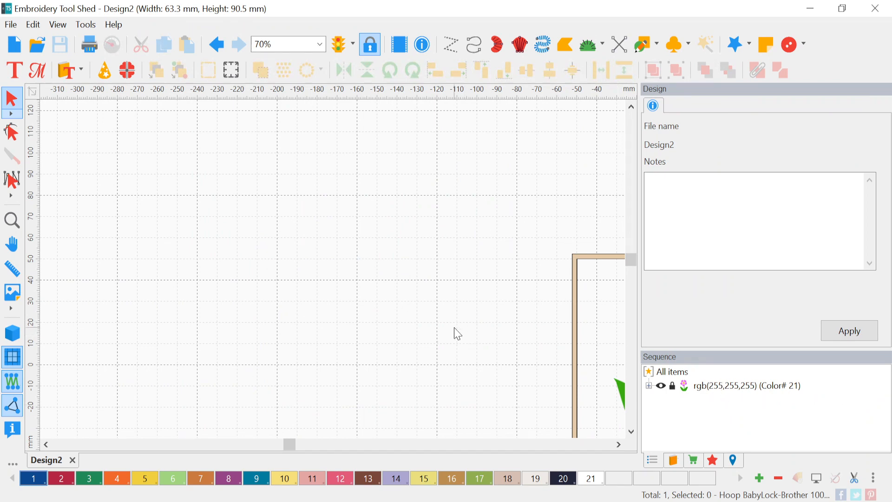
Step: Start a classic Satin column on the flower's stem, placing five pairs of edge points from the base between the leaves upward
click(320, 45)
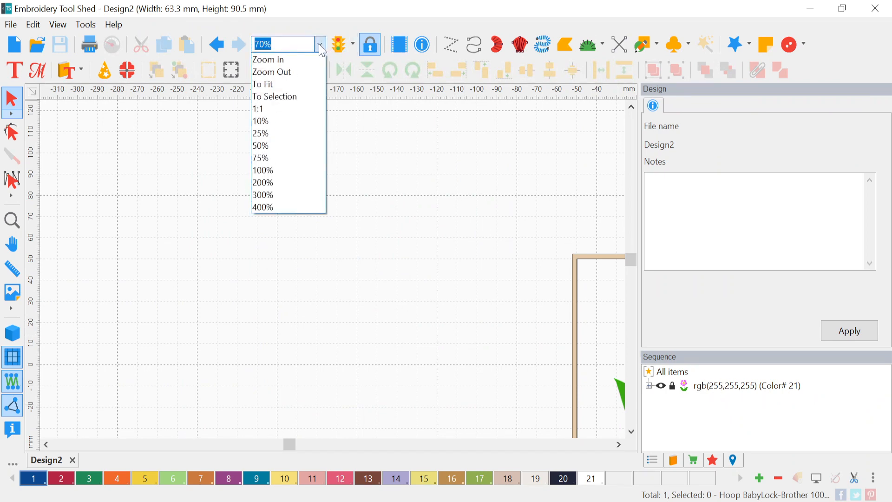
click(299, 84)
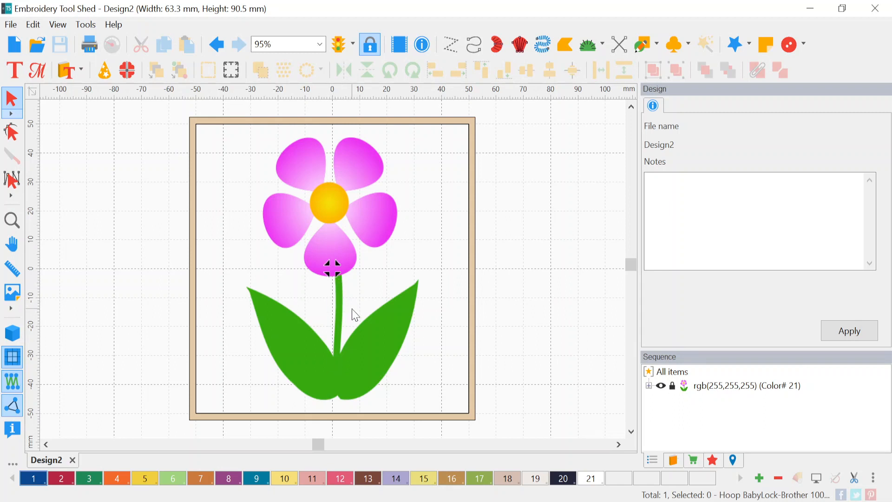
click(525, 47)
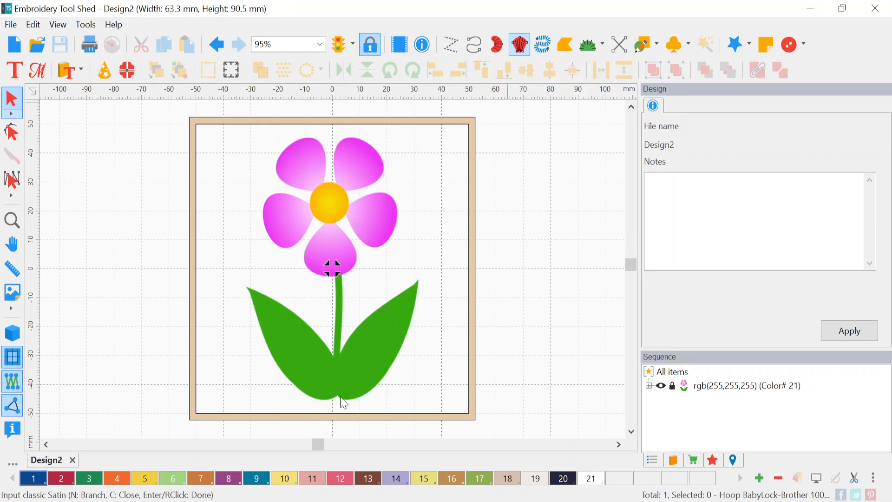
scroll(337, 398, up, 4)
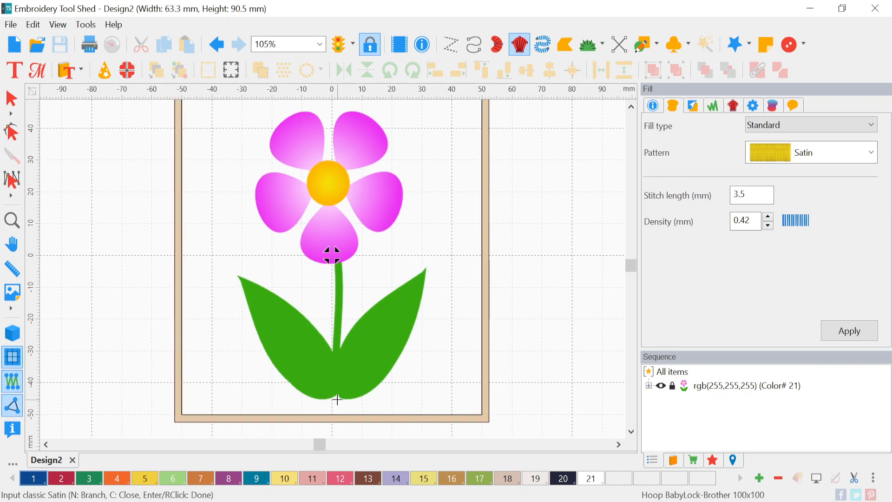
scroll(342, 397, up, 1)
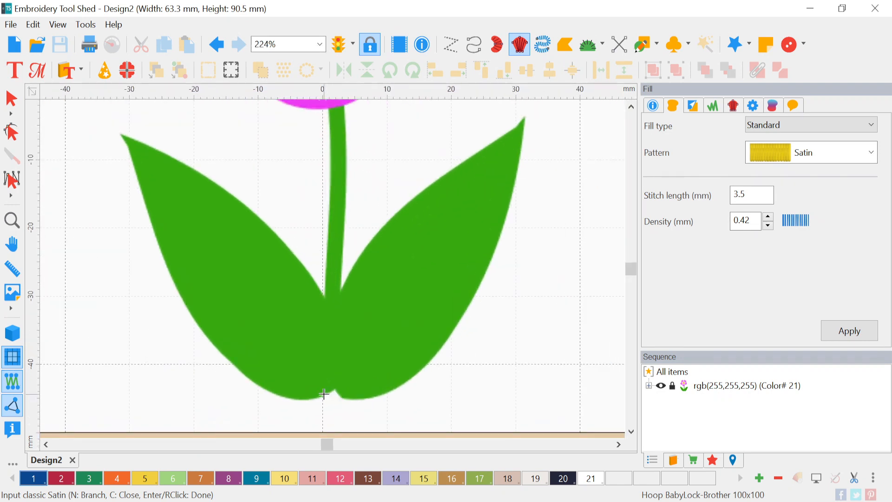
drag(323, 394, 338, 389)
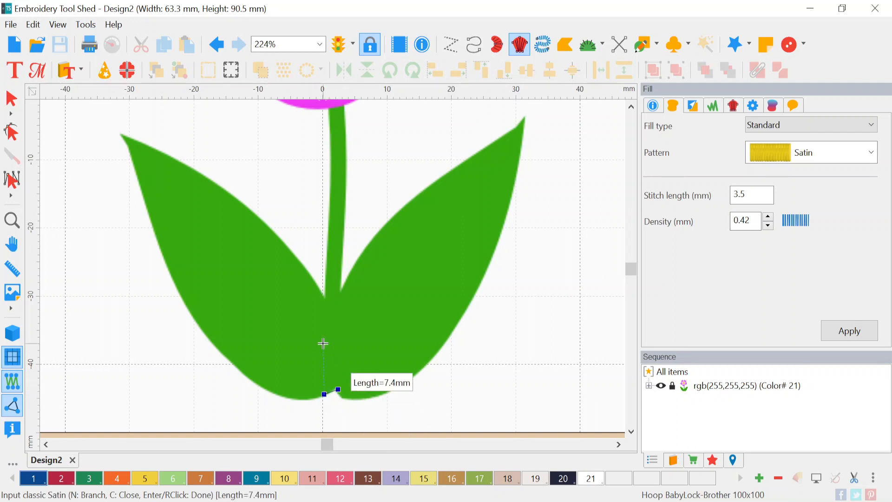
drag(323, 343, 339, 341)
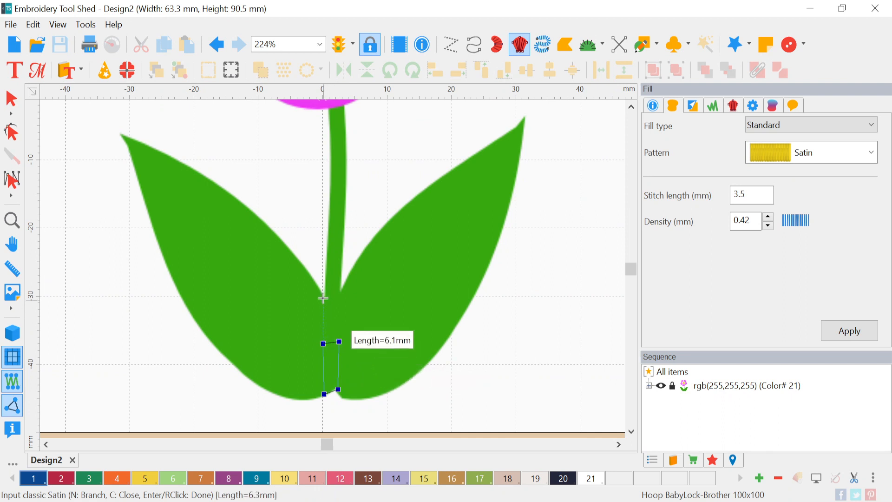
drag(324, 297, 342, 291)
drag(330, 222, 344, 216)
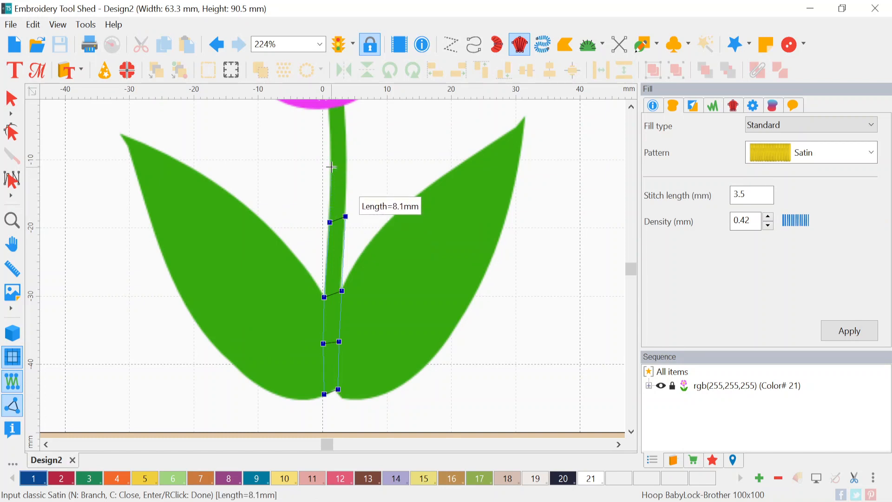
drag(332, 167, 348, 162)
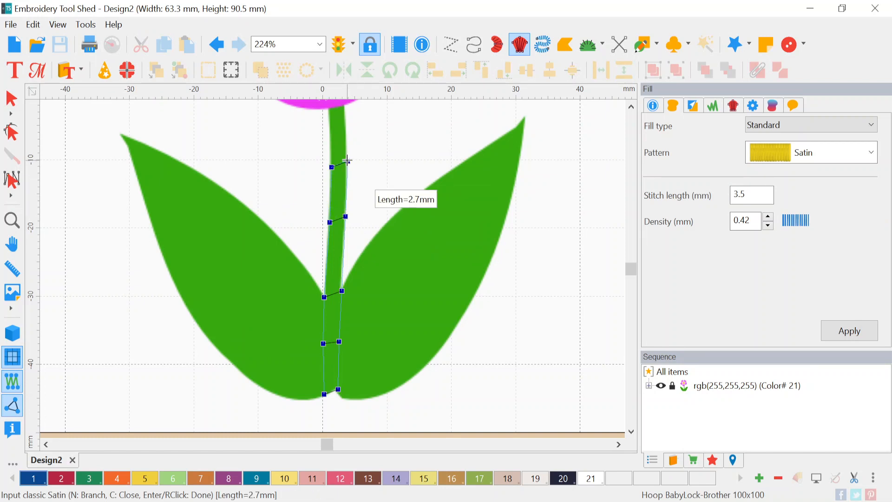
Step: Place the final pair of satin points where the stem meets the lower petal and finish the column, about 42.9 mm high
scroll(346, 161, down, 1)
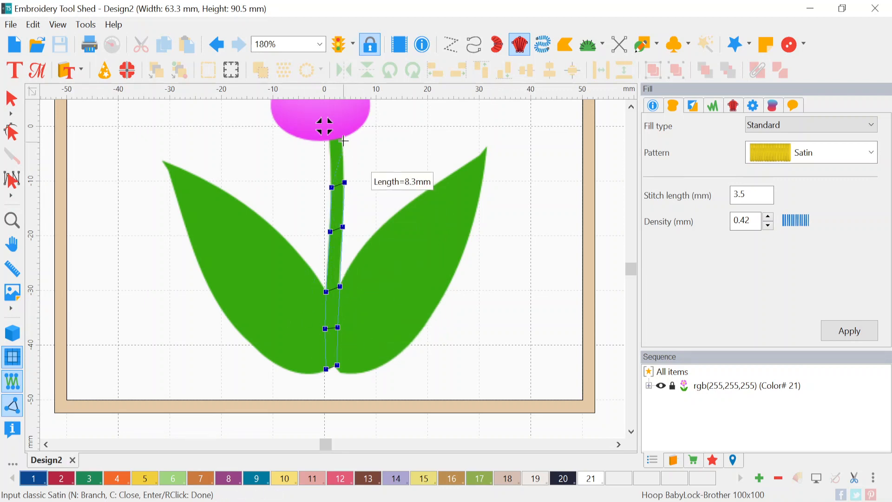
scroll(343, 140, up, 1)
scroll(343, 140, down, 2)
scroll(343, 154, up, 3)
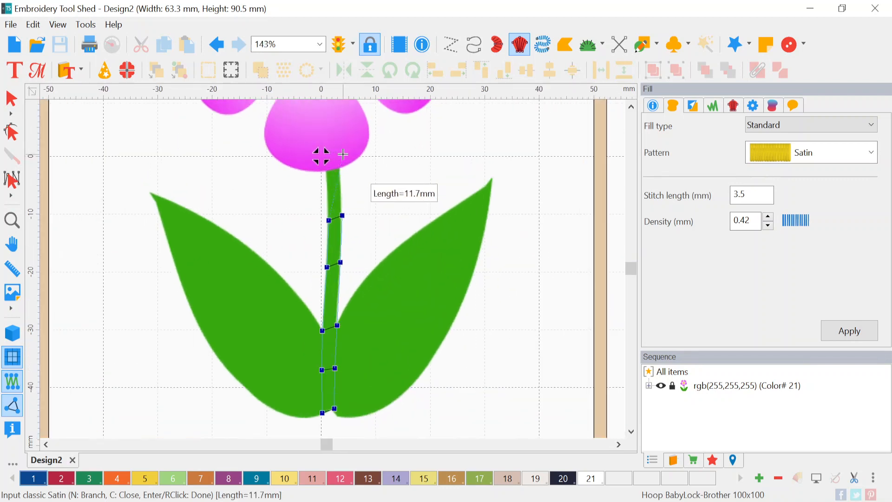
scroll(343, 154, up, 3)
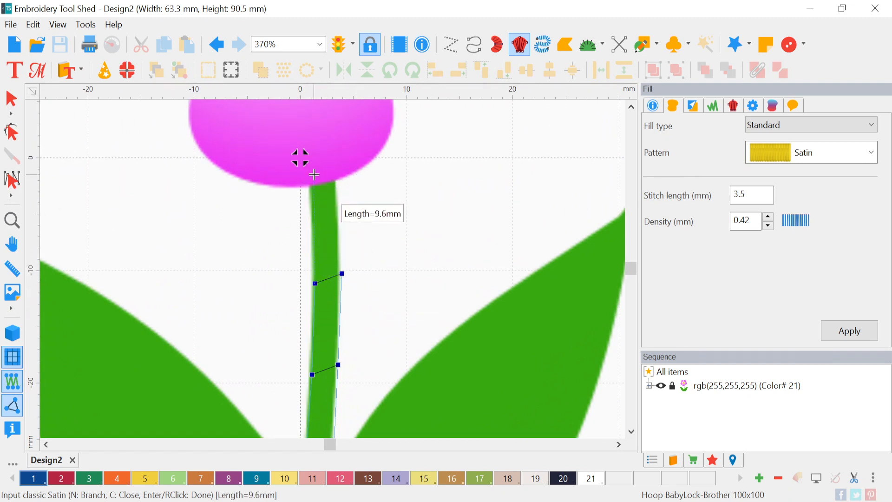
scroll(312, 181, up, 2)
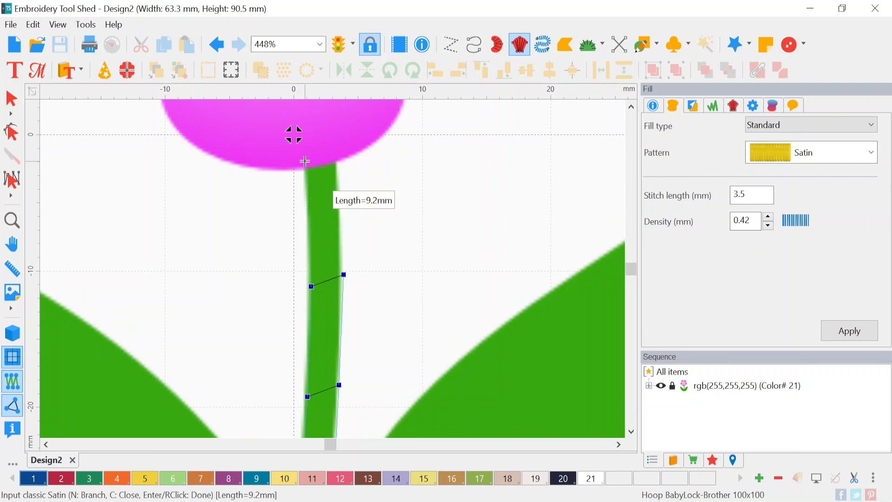
click(304, 161)
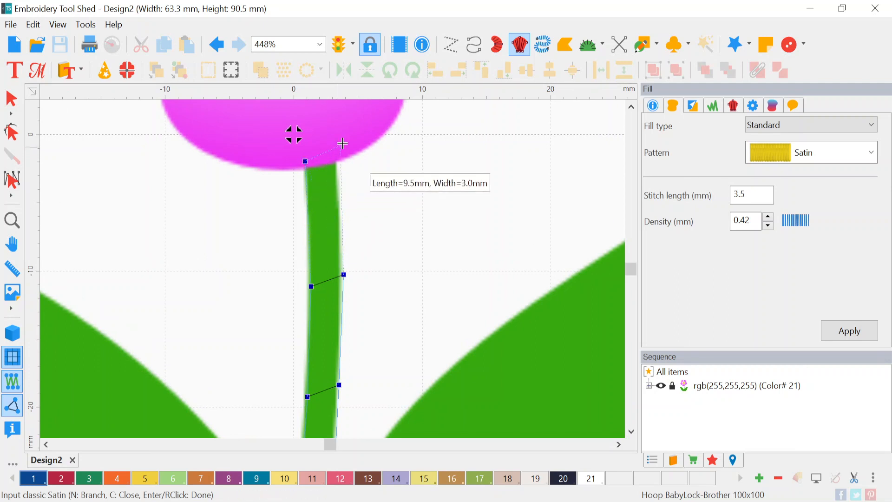
click(334, 155)
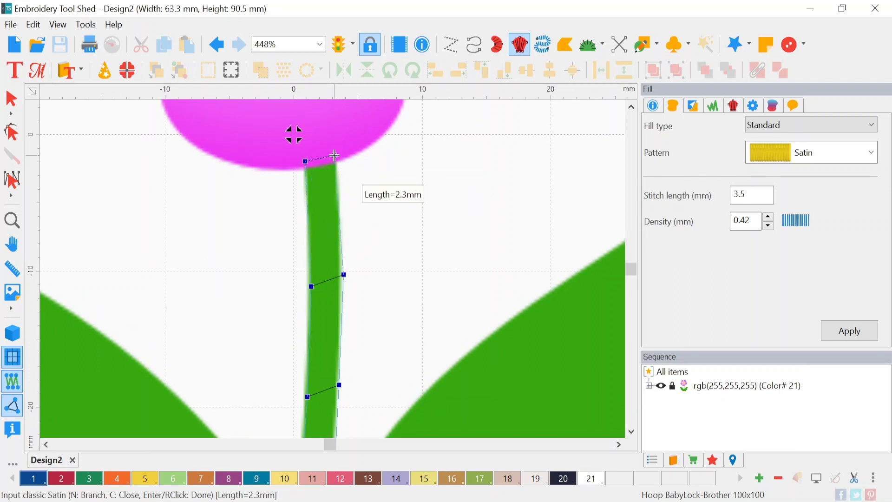
key(Return)
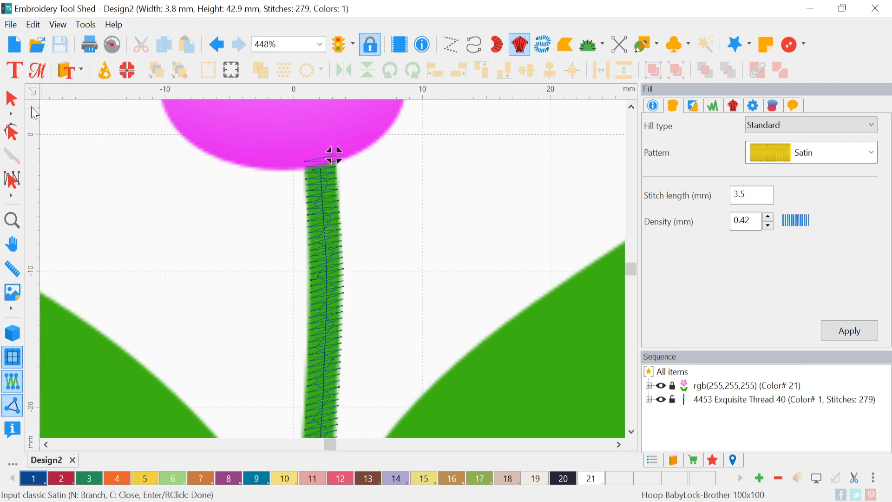
Step: Leave the Satin tool and examine the stem's satin stitching against the flower bitmap with nothing selected
click(13, 100)
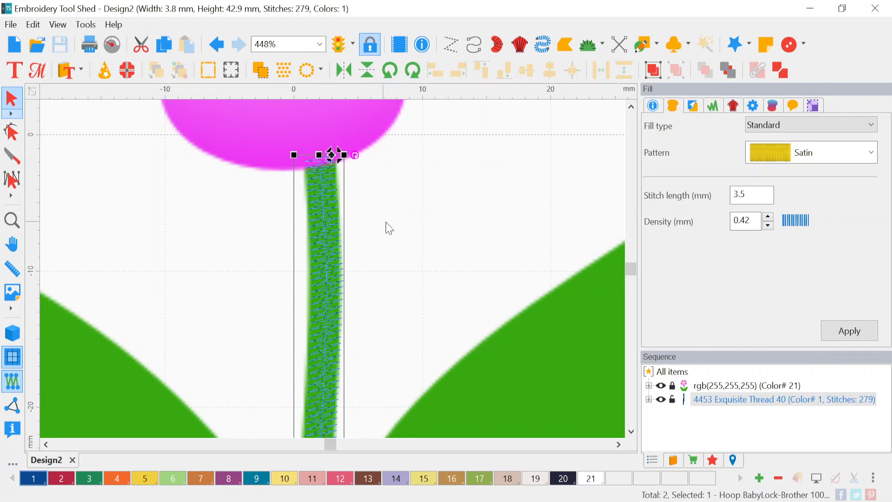
scroll(389, 229, down, 1)
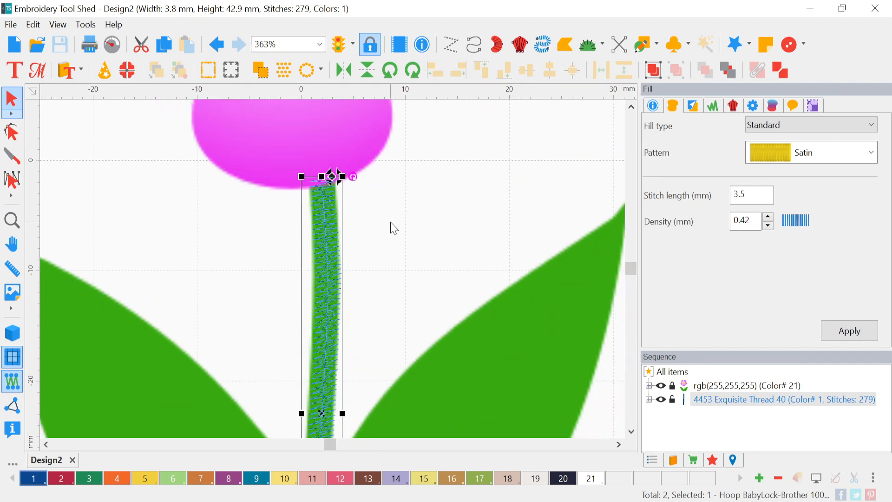
scroll(393, 228, down, 3)
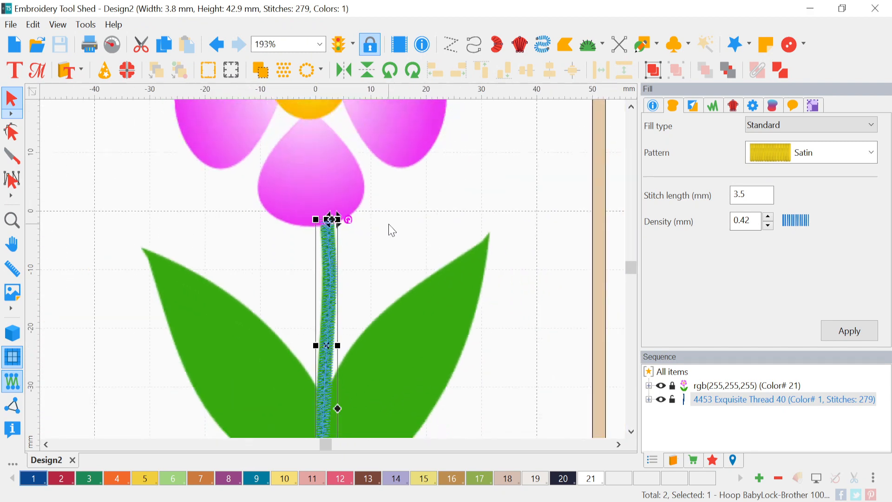
click(333, 417)
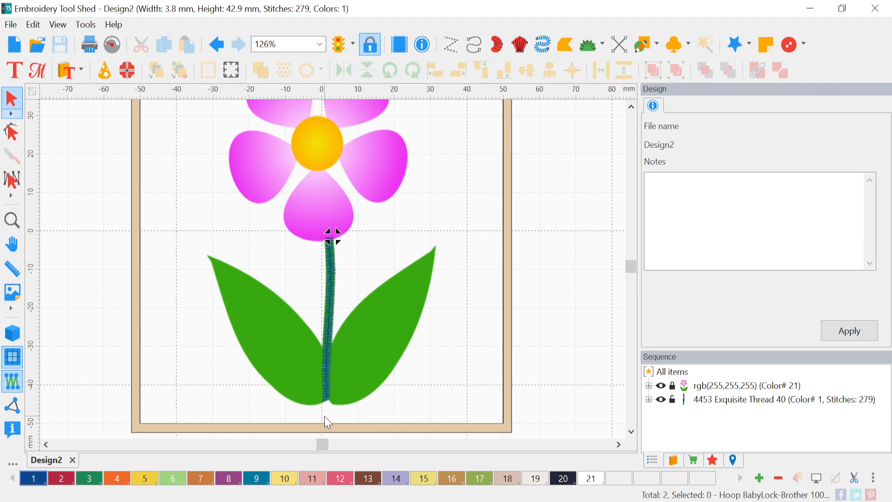
Step: Turn on the 3D stitch preview and examine the upper part of the satin stem up close
click(13, 335)
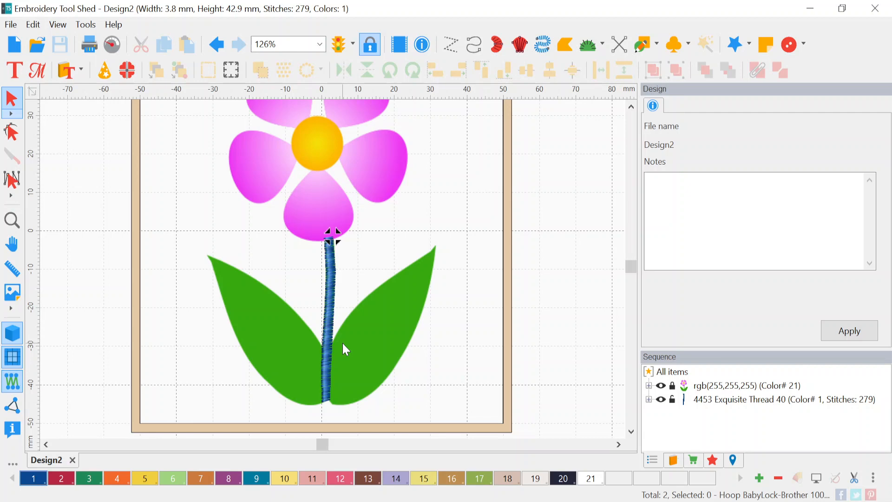
scroll(344, 349, up, 3)
scroll(376, 316, up, 2)
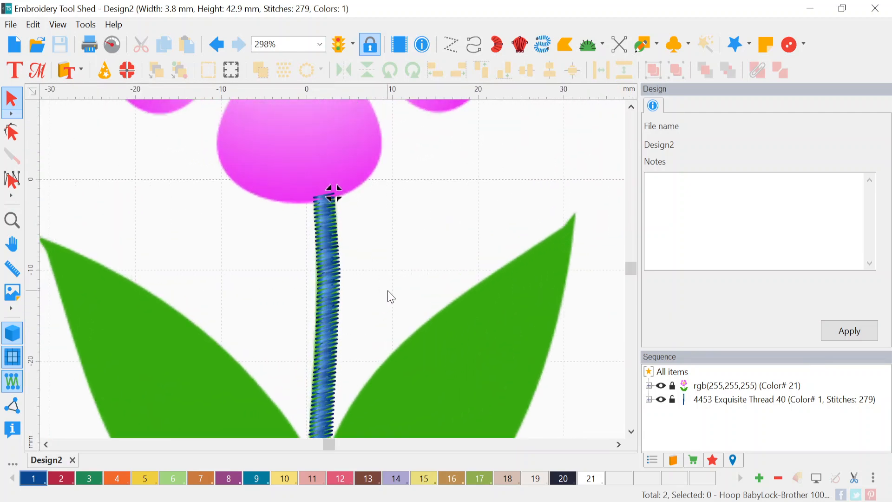
Step: Recolour the satin stem with thread colour 3, green 777 Exquisite Thread 40, and deselect it
click(330, 272)
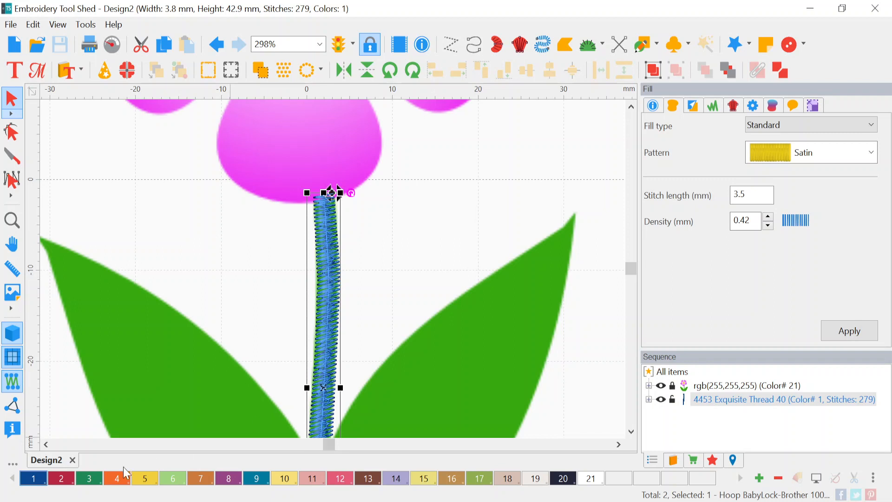
click(90, 482)
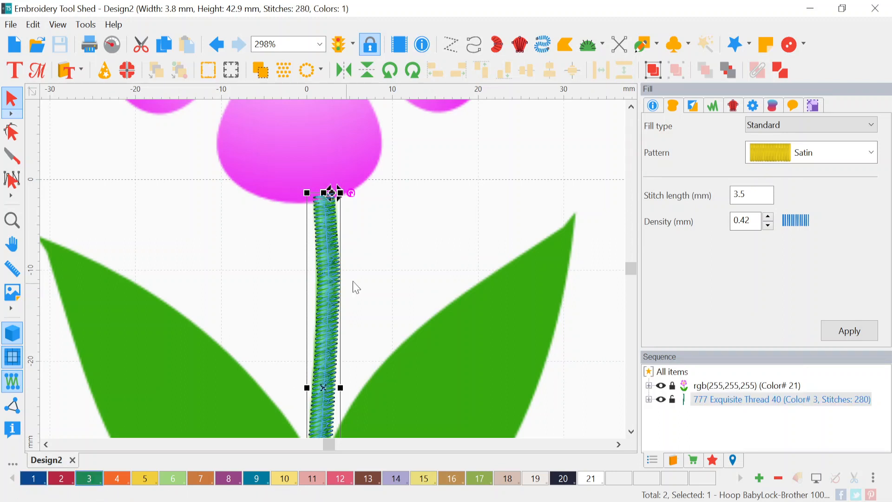
click(368, 276)
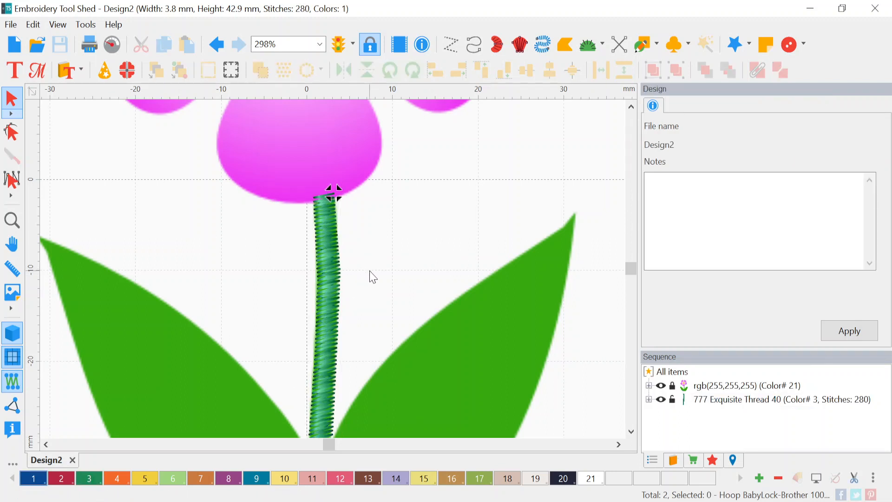
Step: Look at thread colour 3 in the thread palette without changing it, and check which sequence entry is the stem
double_click(93, 483)
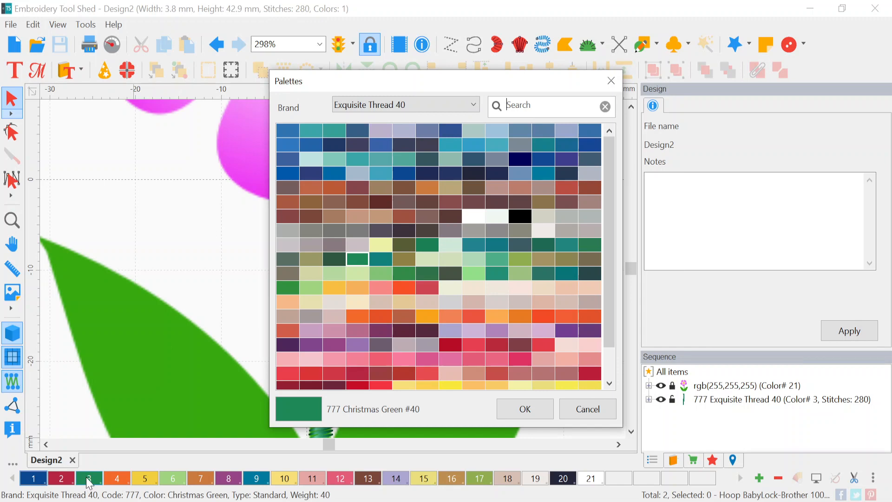
click(588, 409)
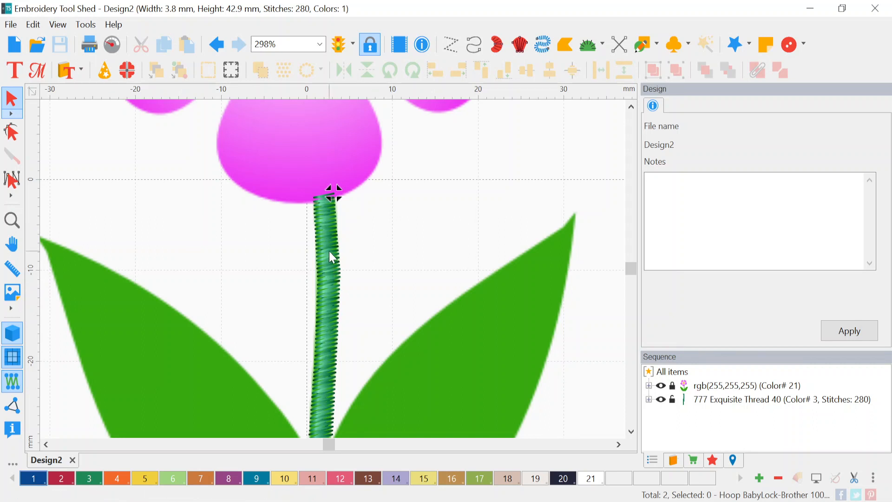
click(723, 404)
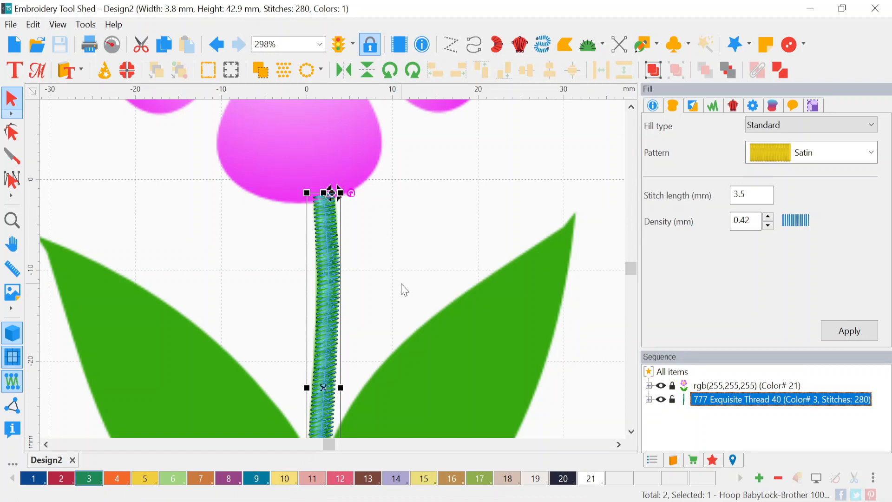
scroll(407, 290, down, 5)
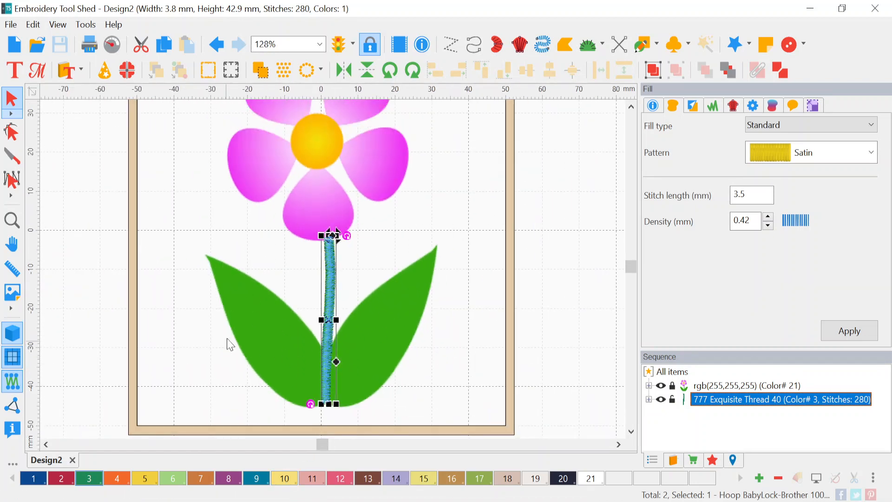
click(194, 352)
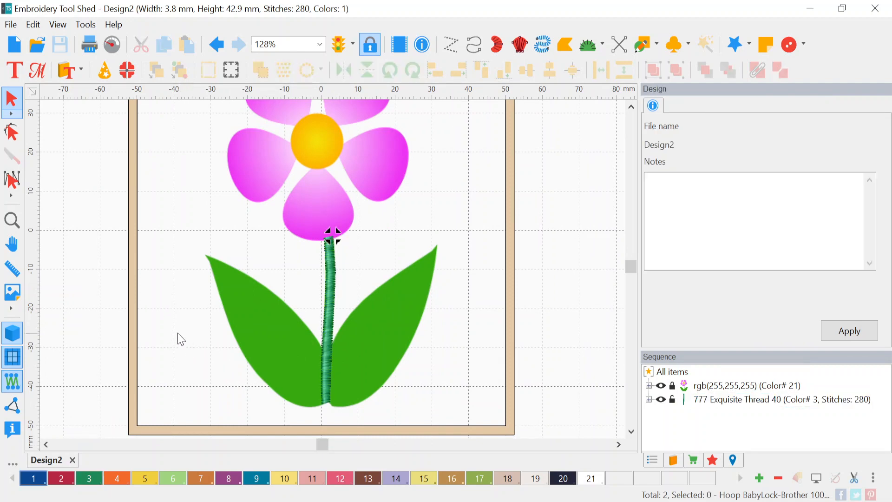
Step: Measure the distance diagonally across the lower part of the left leaf and return to selection mode
click(13, 271)
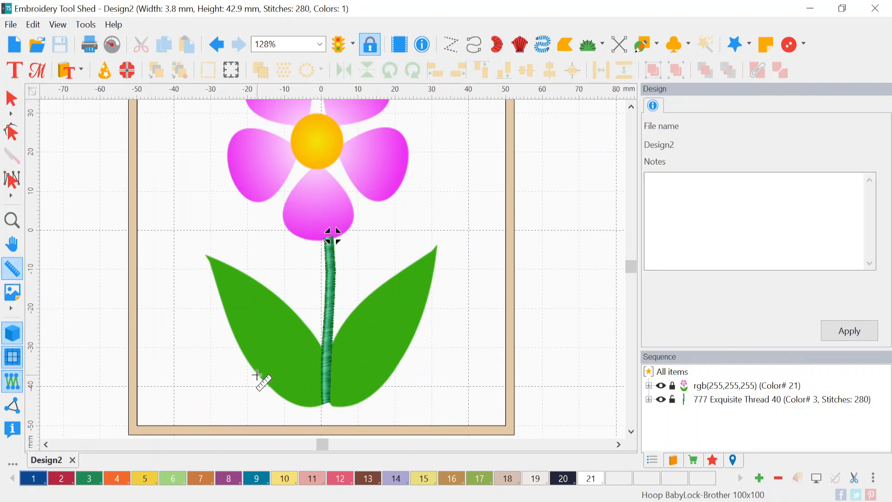
drag(257, 375, 303, 325)
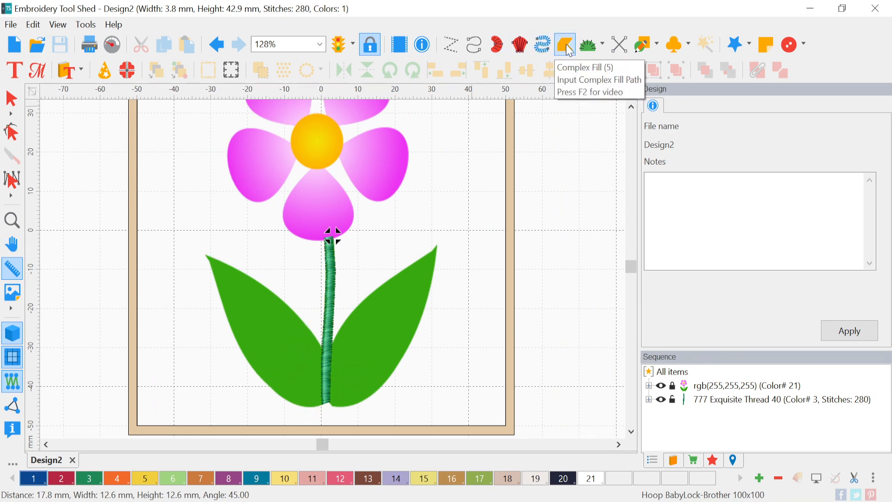
click(11, 100)
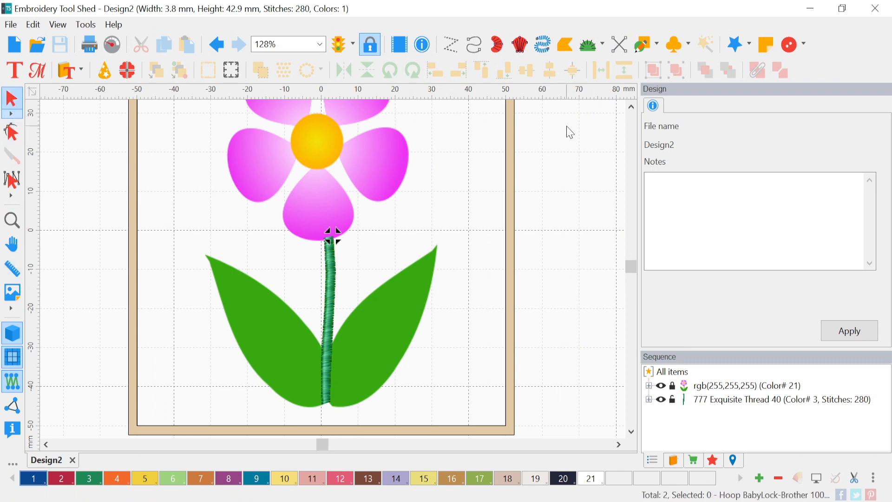
Step: Turn off the 3D preview and start a Complex Fill on the left leaf, placing two points beginning where it meets the stem
click(11, 335)
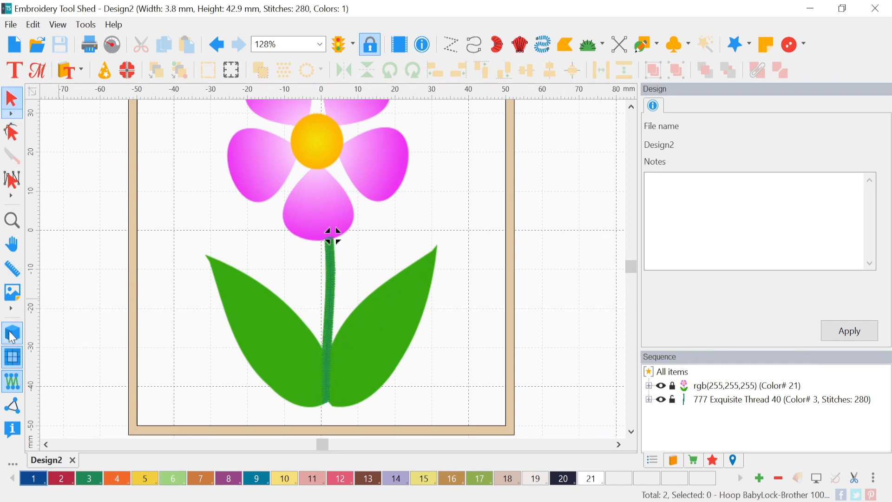
click(566, 47)
scroll(325, 379, up, 3)
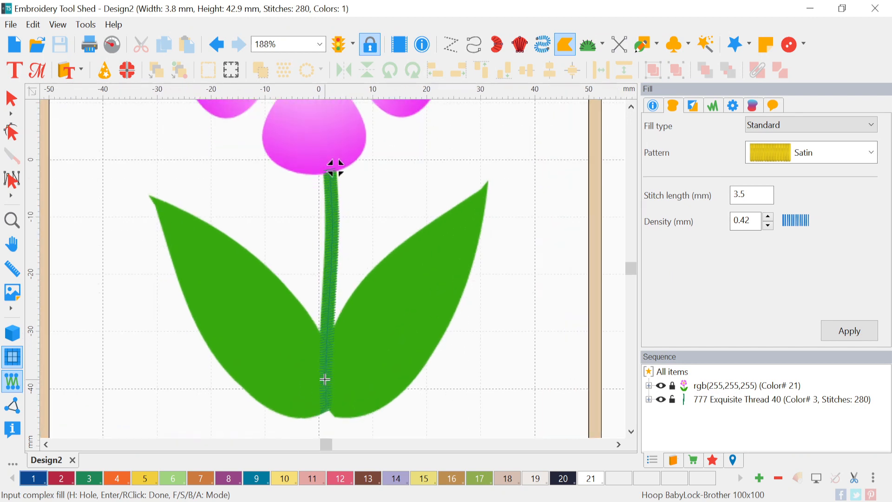
scroll(325, 353, up, 8)
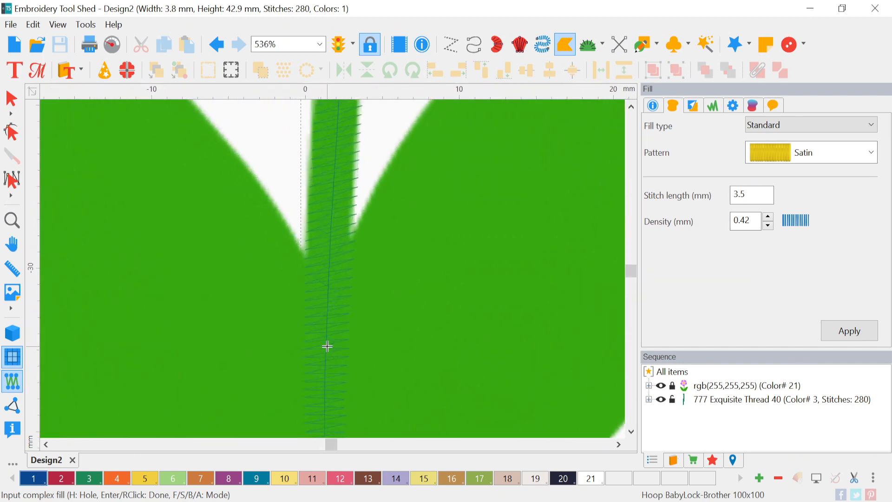
scroll(327, 347, up, 2)
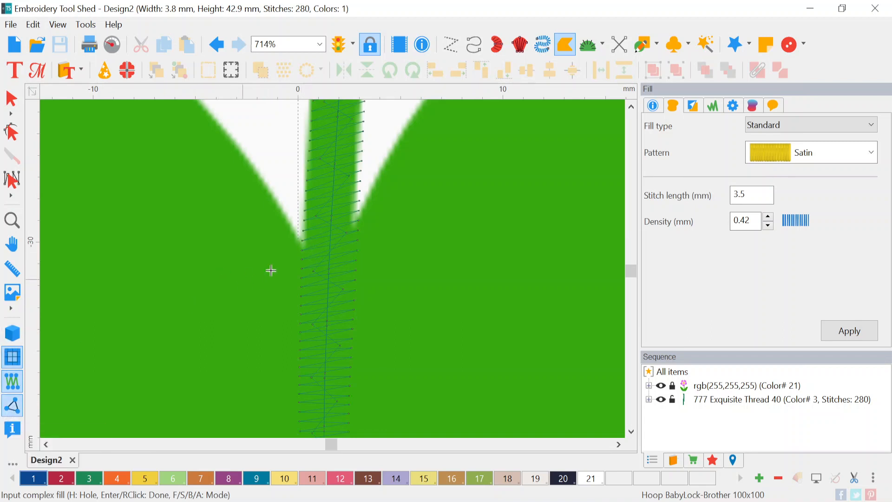
scroll(309, 253, up, 5)
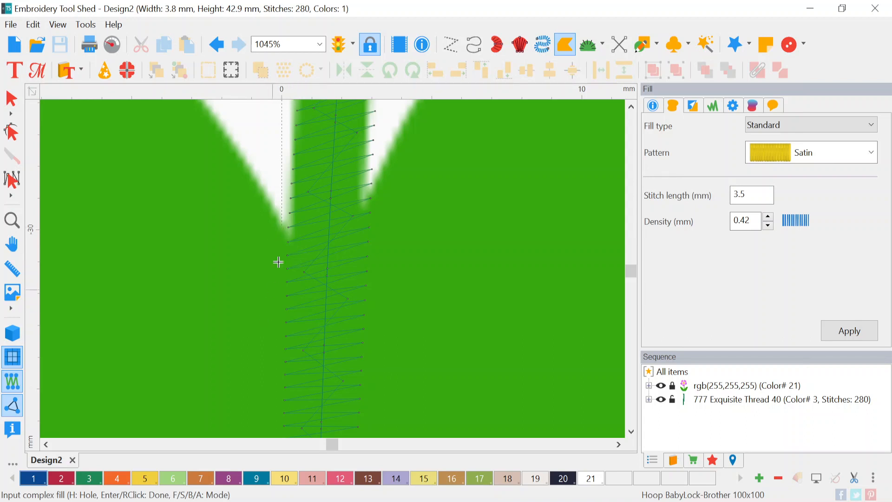
click(299, 250)
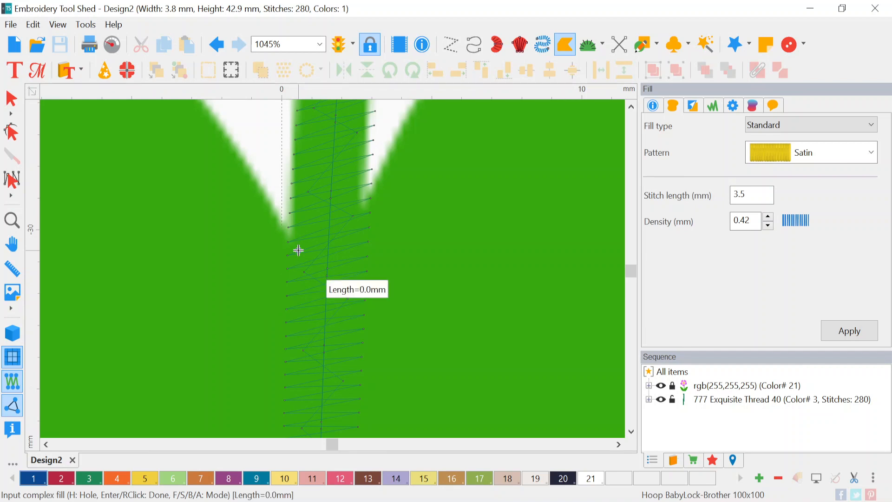
click(250, 167)
scroll(249, 168, down, 5)
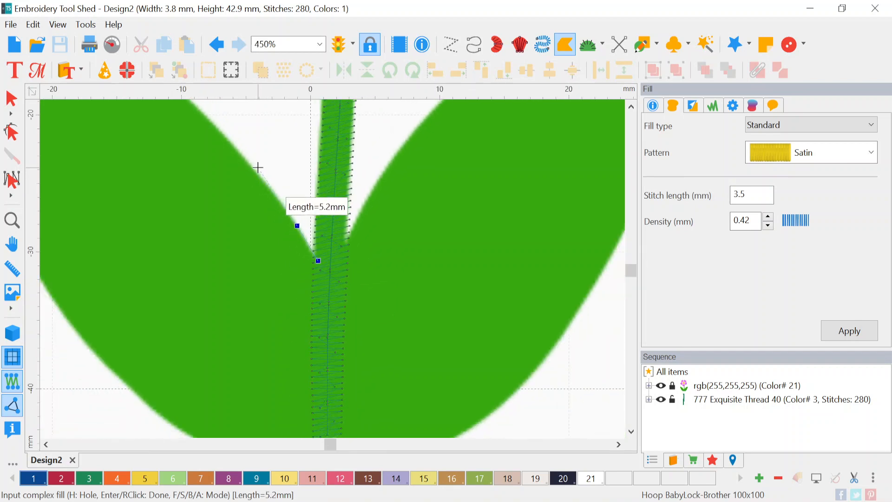
scroll(261, 169, down, 1)
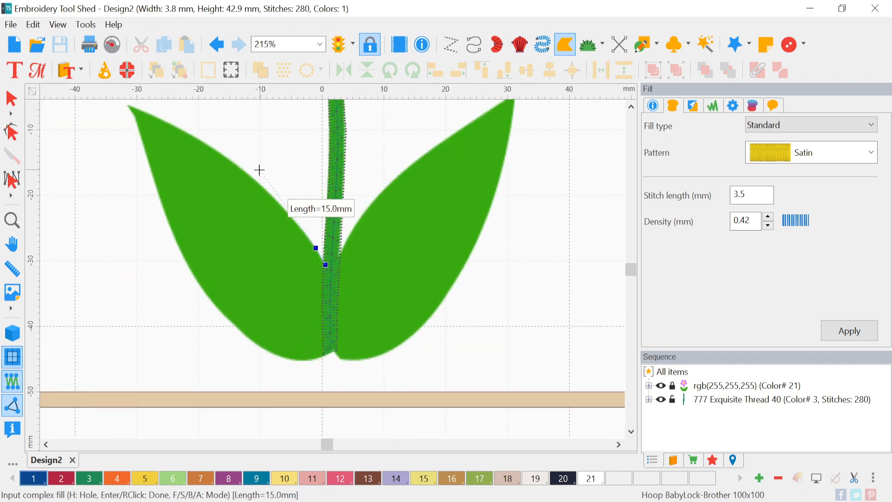
Step: Continue the left leaf's fill outline with four curve points along its upper edge, ending at the leaf tip
click(282, 208)
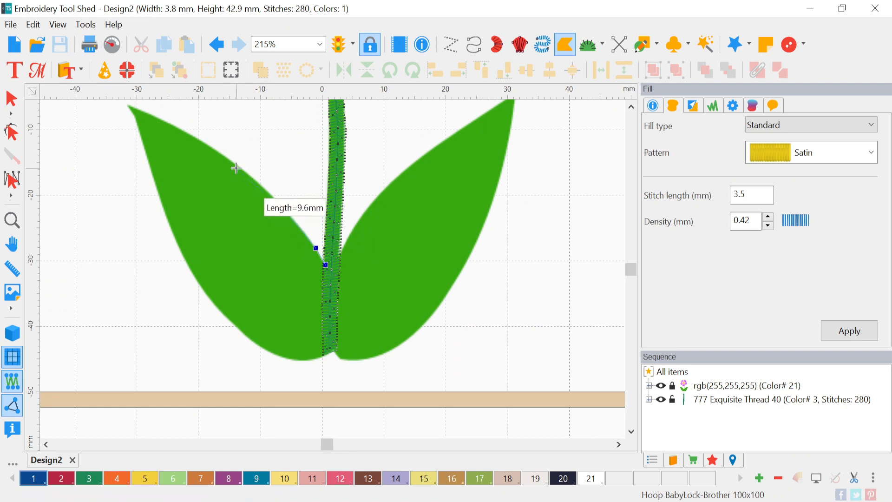
click(237, 165)
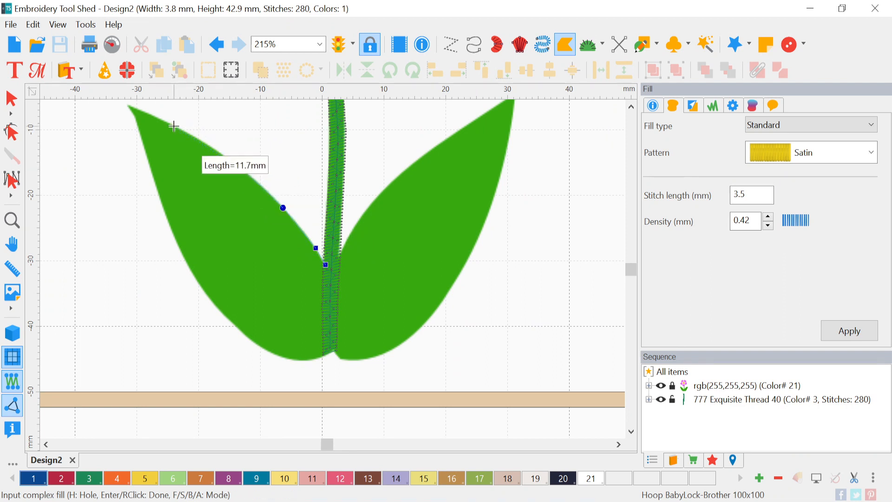
click(174, 127)
click(127, 105)
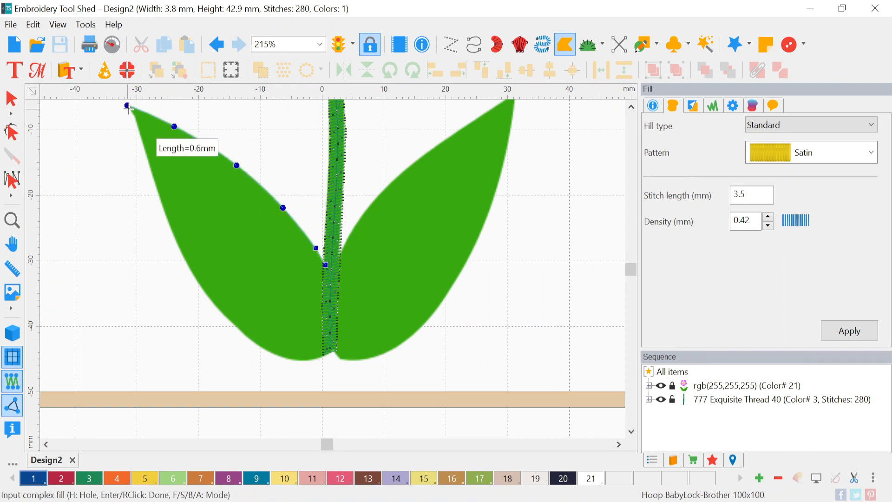
Step: Trace the left leaf's outer edge with five curve points from just below the tip down to its lowest point
click(135, 115)
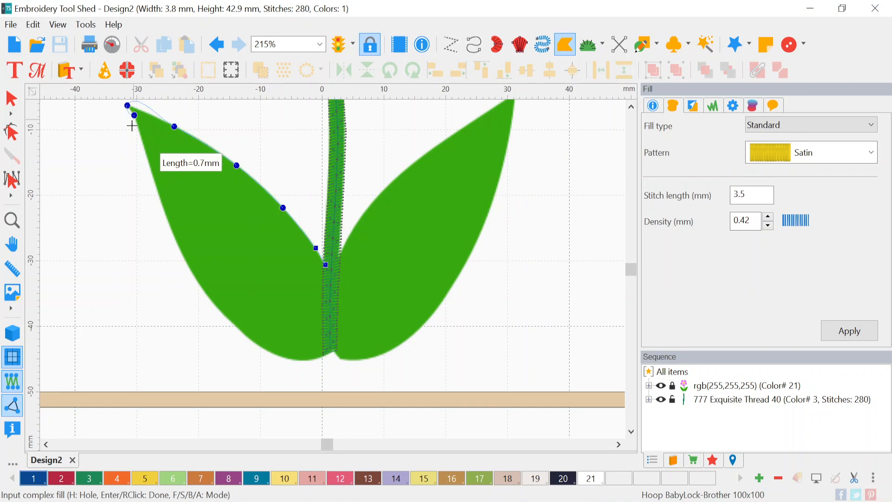
click(153, 176)
click(186, 266)
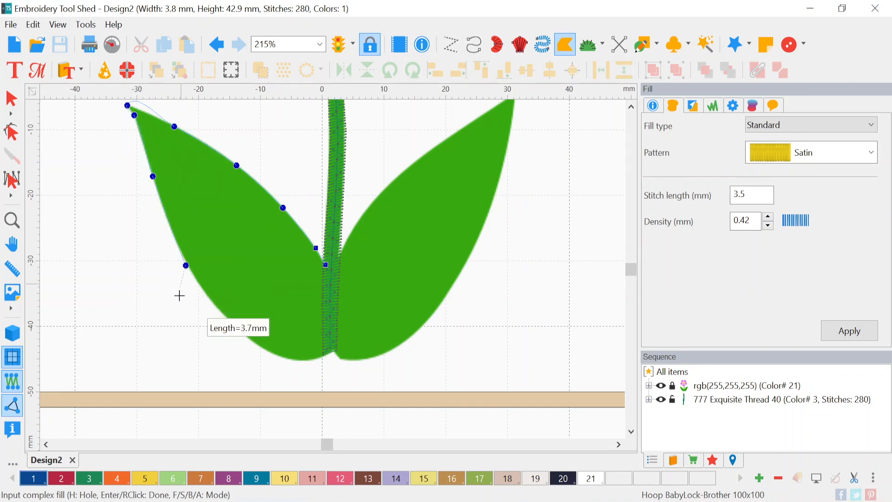
click(246, 338)
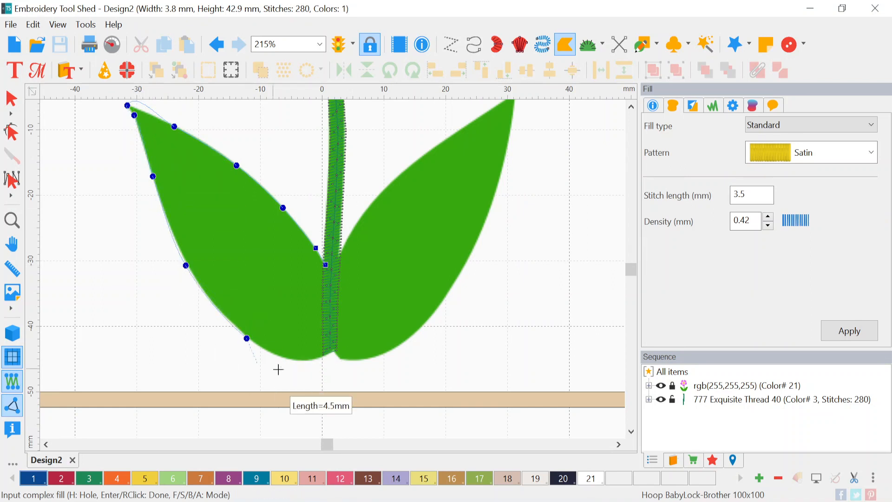
click(301, 362)
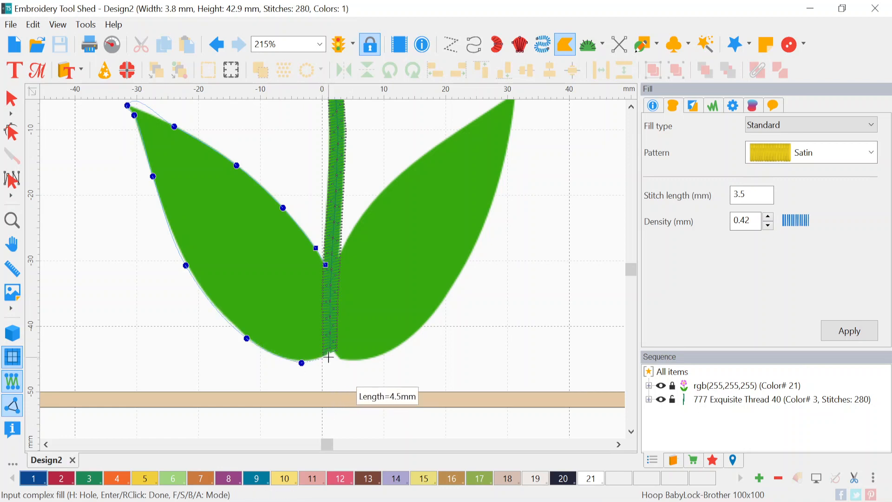
Step: Place the last outline point under the stem's base and finish the left leaf's complex fill
scroll(321, 359, up, 1)
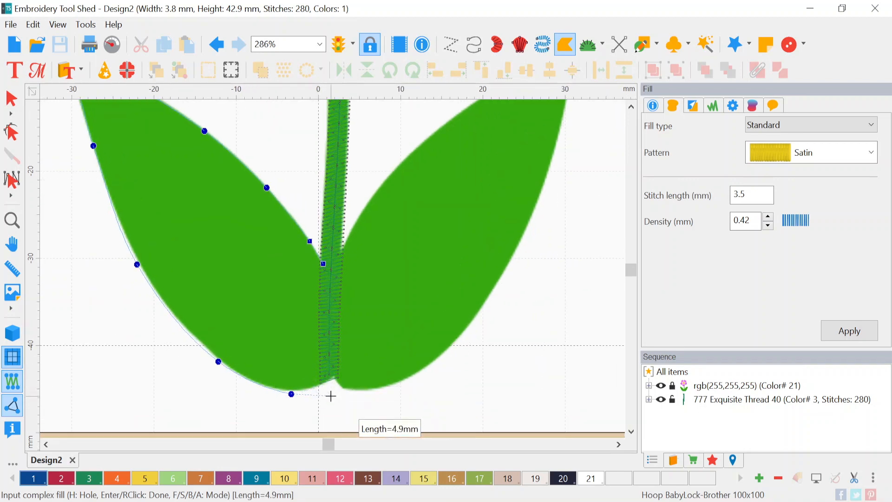
scroll(331, 394, up, 2)
scroll(331, 395, down, 2)
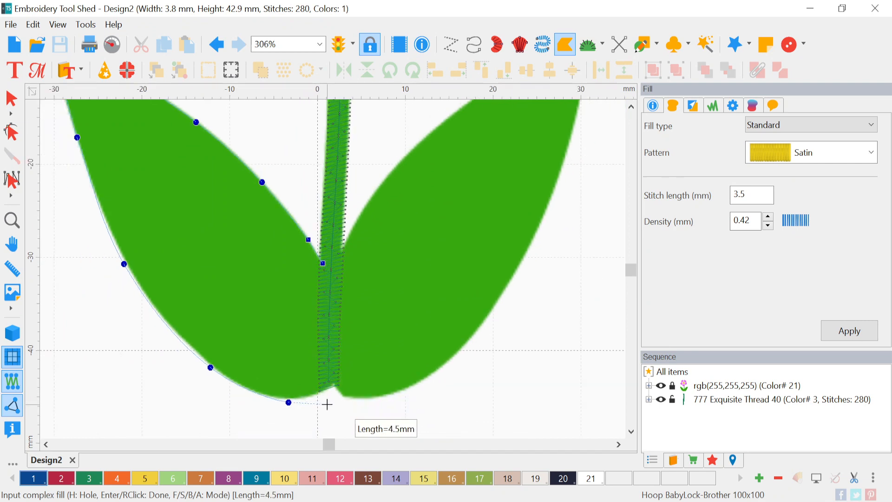
scroll(332, 404, up, 2)
scroll(332, 403, up, 1)
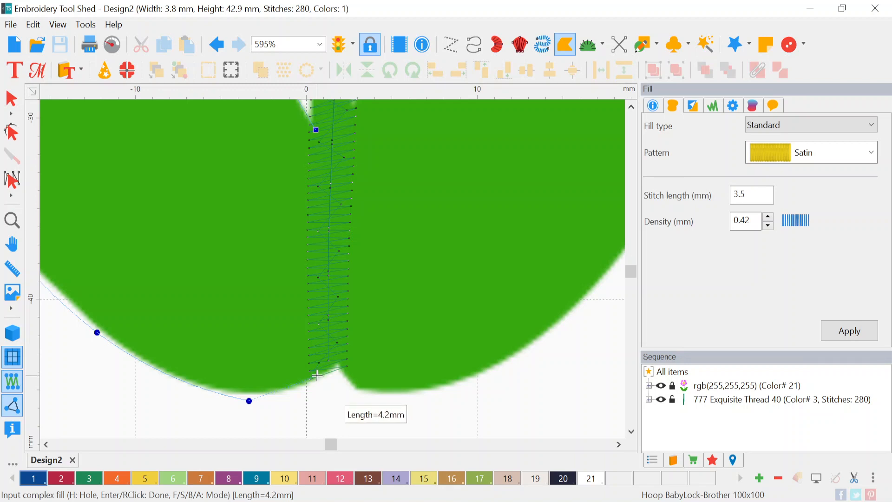
click(315, 375)
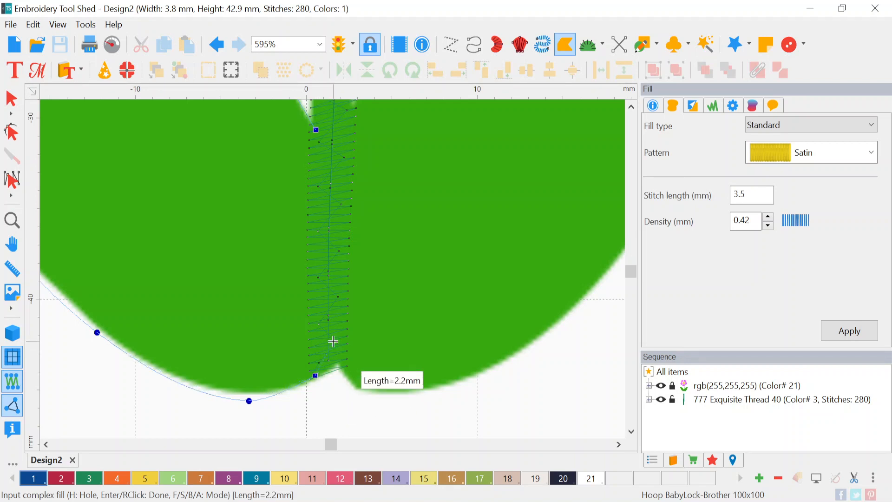
key(Return)
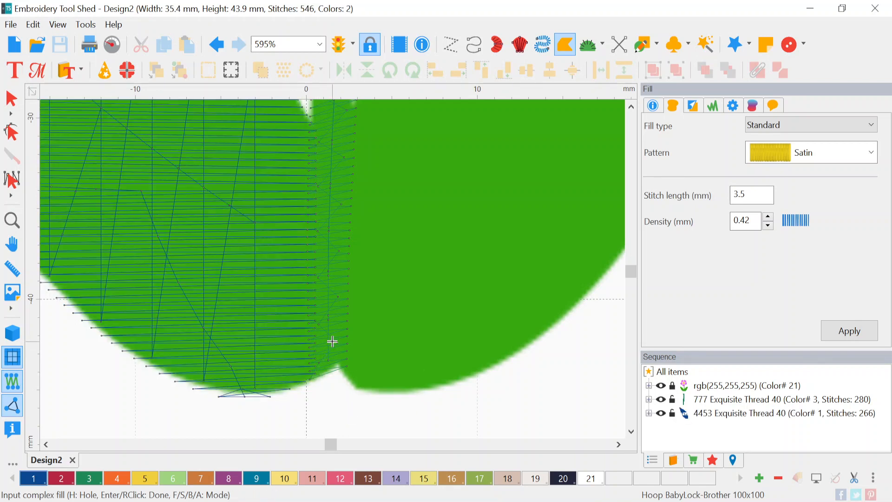
scroll(245, 264, down, 3)
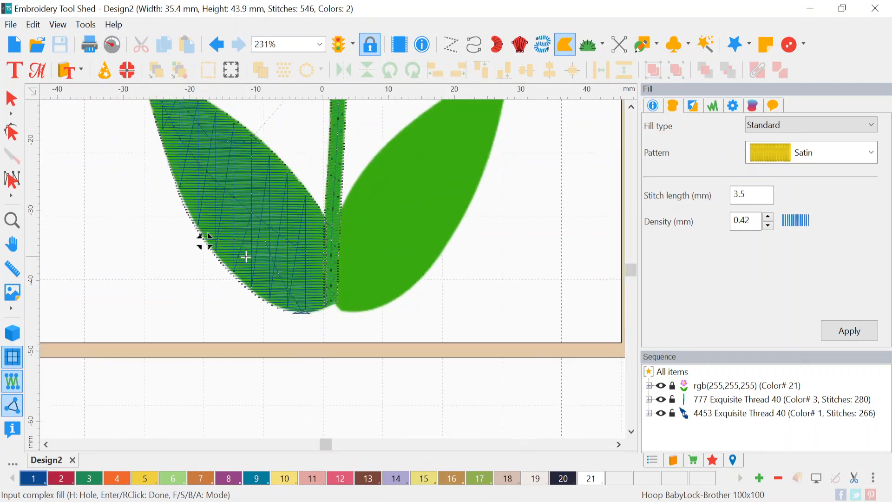
scroll(245, 256, down, 2)
scroll(204, 138, up, 1)
scroll(205, 138, down, 1)
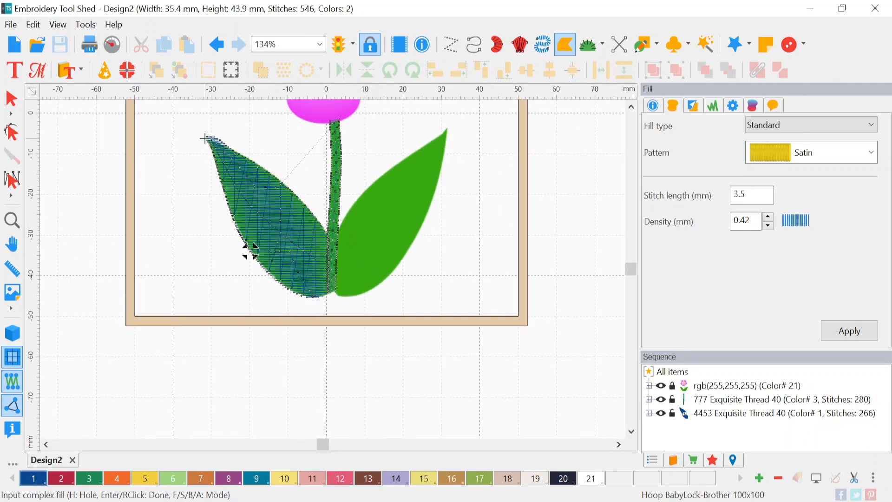
Step: Open the left leaf's fill outline for point editing and convert the point at the leaf tip to a cusp
scroll(205, 138, up, 4)
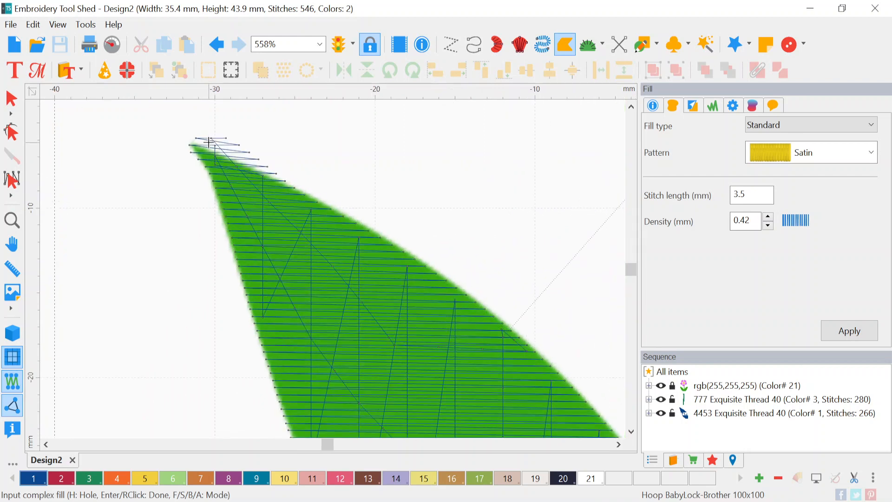
scroll(209, 143, up, 2)
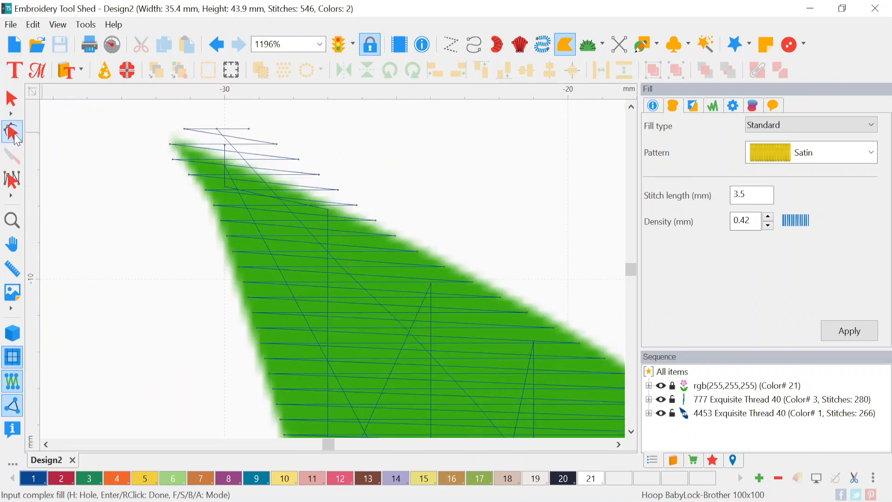
click(13, 132)
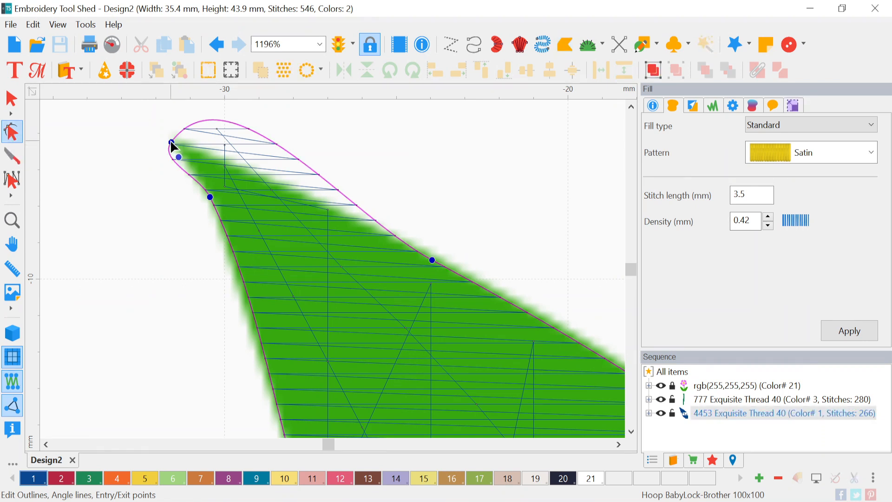
click(171, 141)
right_click(172, 146)
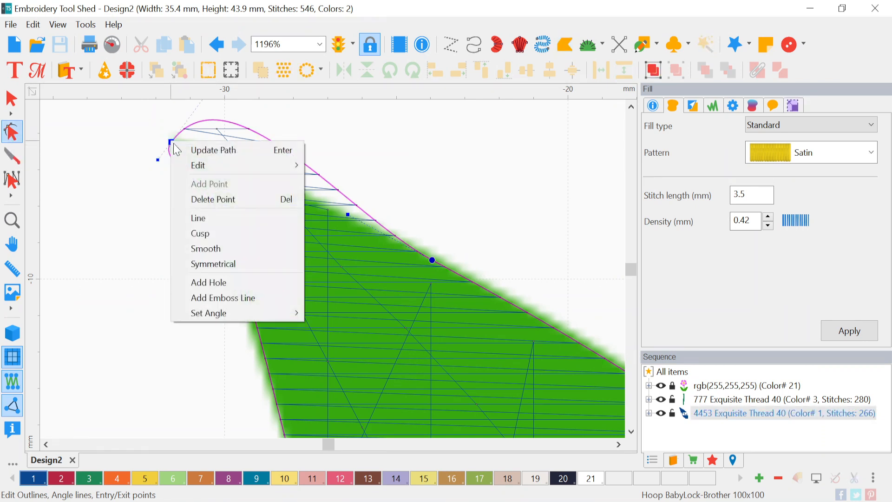
click(202, 233)
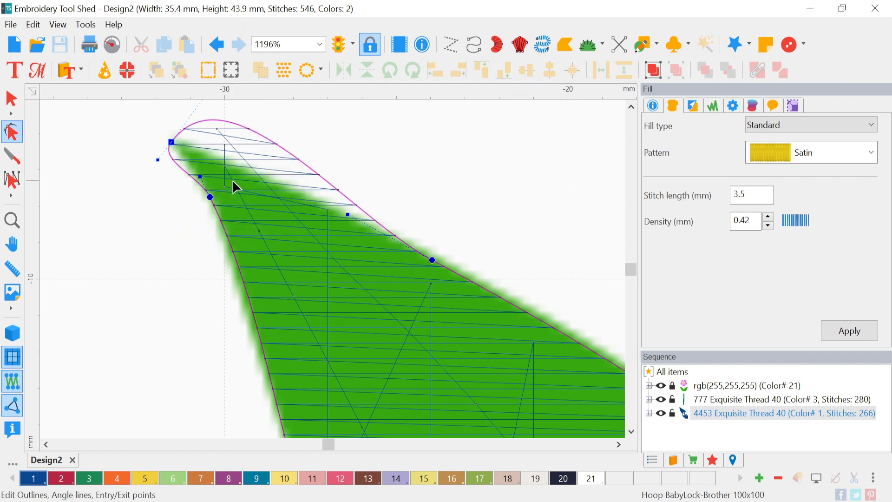
Step: Adjust the curve handles at the left leaf's tip so the outline follows the bitmap's pointed shape, and finish outline editing
scroll(233, 180, down, 2)
drag(257, 119, 263, 178)
drag(204, 189, 260, 183)
click(12, 98)
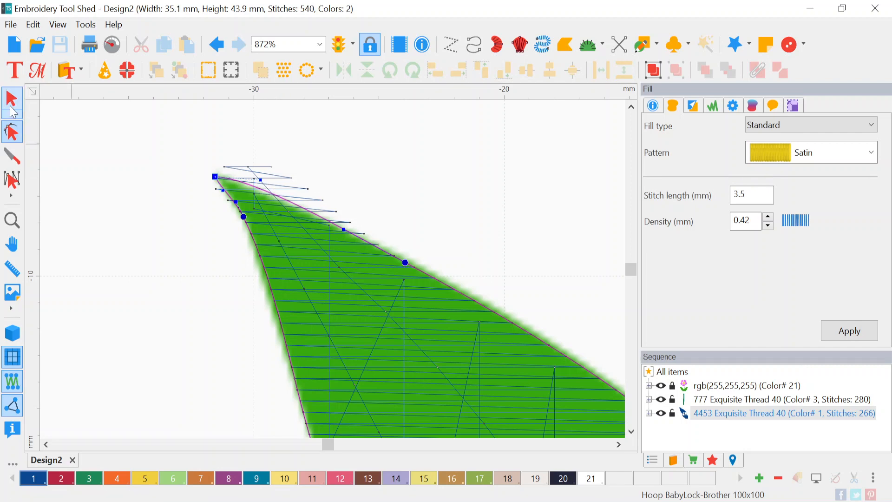
Step: Recolor the left leaf's fill with green thread color 3
scroll(149, 225, down, 4)
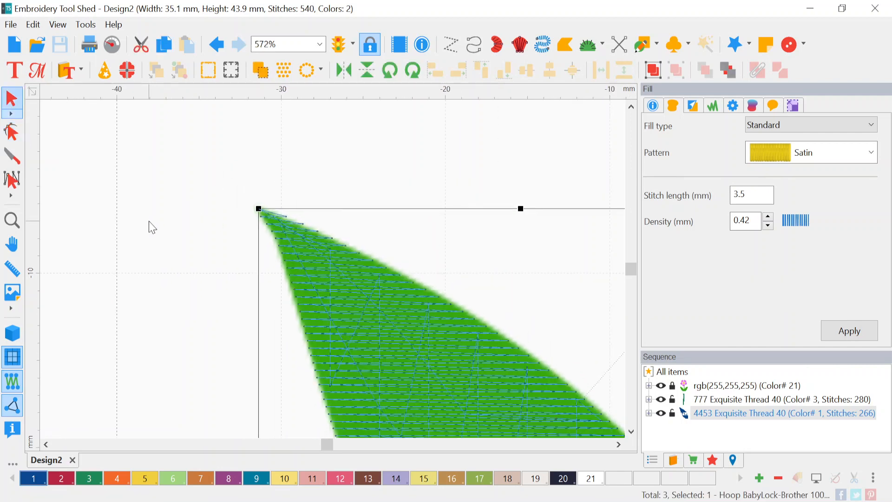
scroll(184, 216, down, 1)
scroll(177, 209, down, 10)
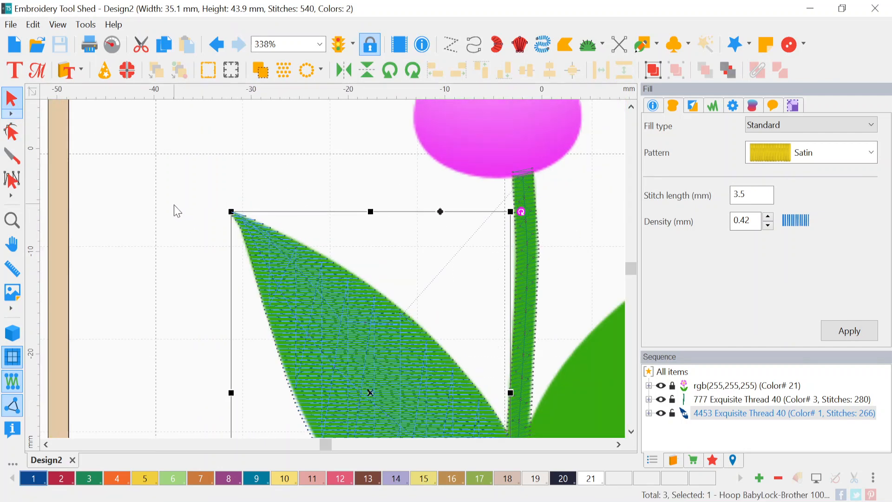
scroll(203, 301, up, 3)
scroll(203, 301, up, 1)
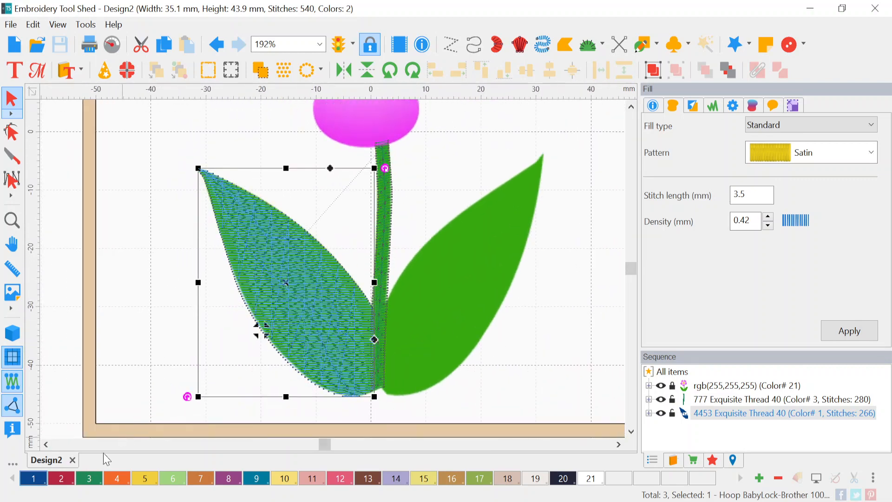
click(90, 481)
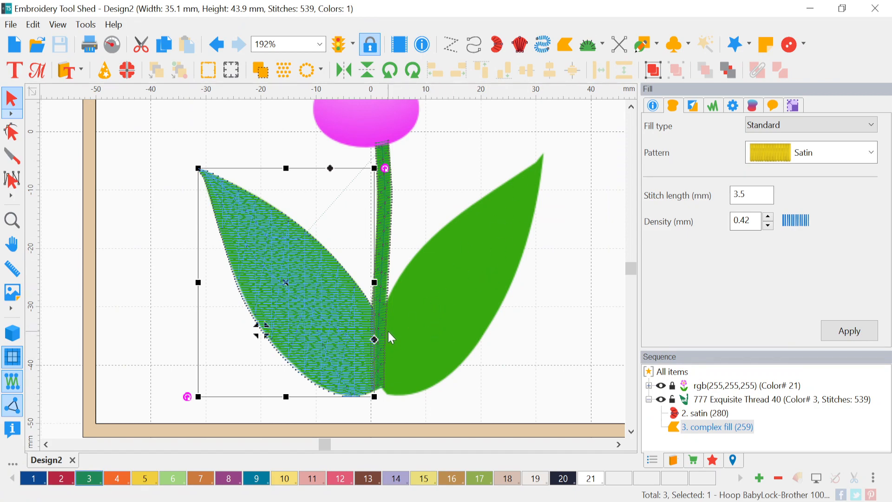
Step: Start a Complex Fill on the right leaf, placing two corner points along its upper edge from where it meets the stem
scroll(389, 331, up, 4)
scroll(389, 330, up, 3)
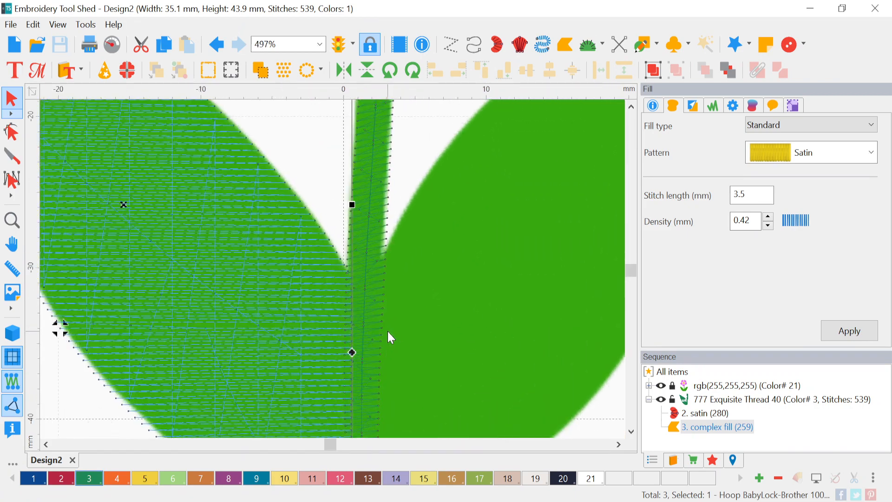
click(408, 182)
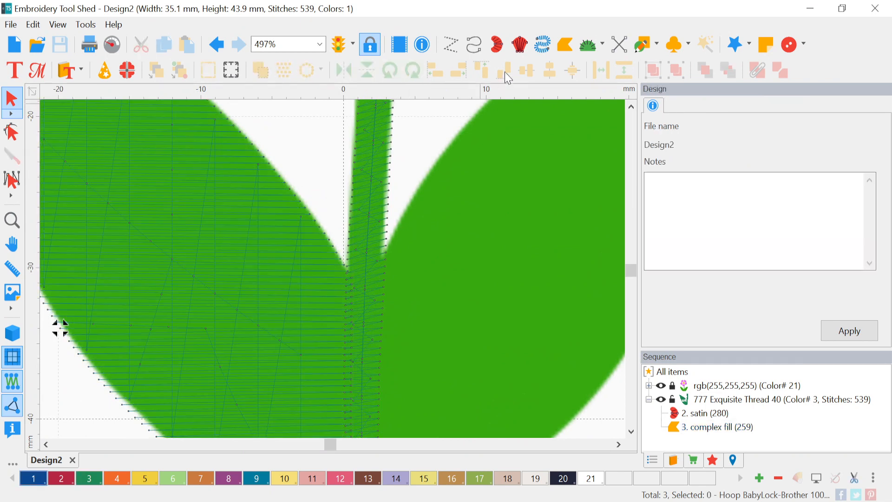
click(564, 44)
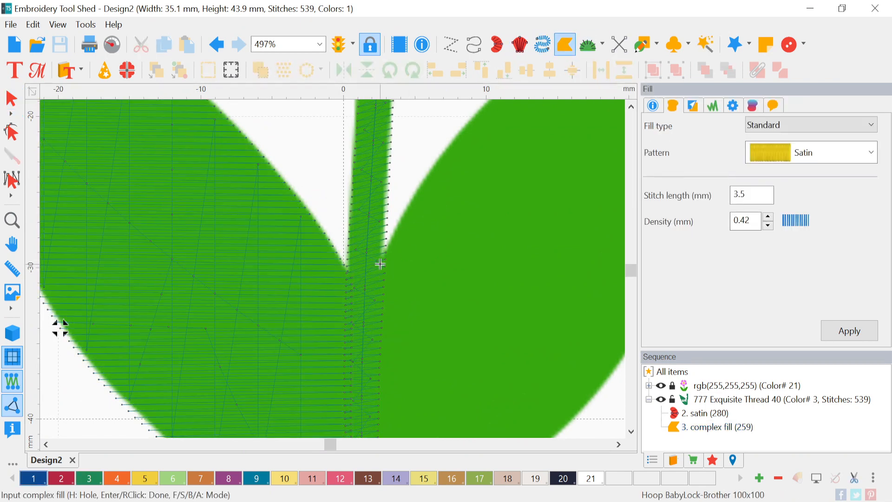
click(380, 264)
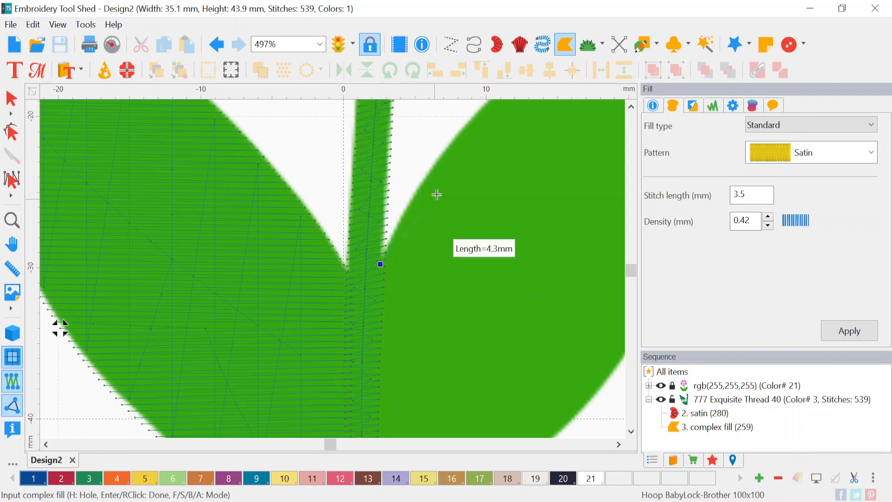
click(413, 198)
Step: Continue the right leaf's fill outline with four curve points along its upper edge, ending at the leaf tip
scroll(413, 198, down, 4)
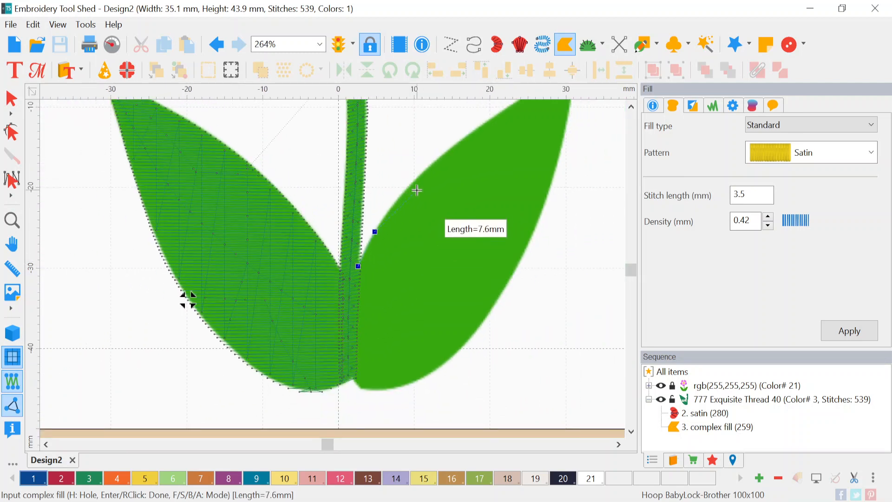
scroll(411, 185, down, 2)
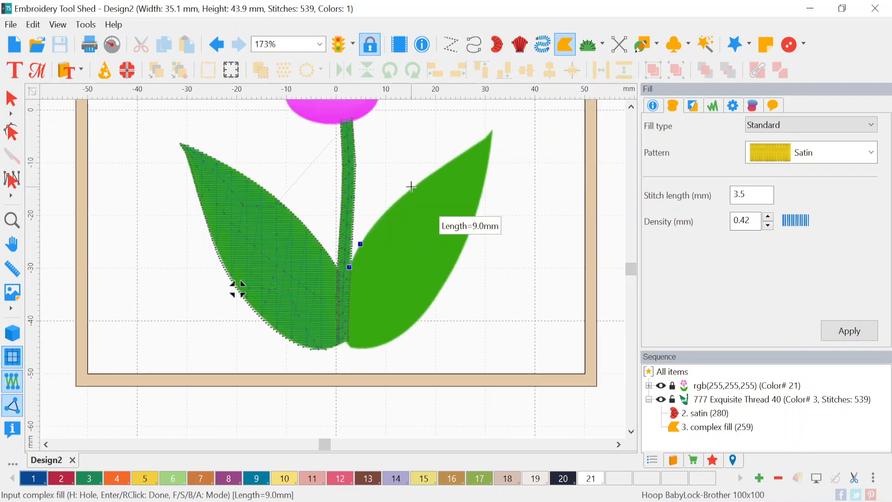
click(389, 210)
click(429, 176)
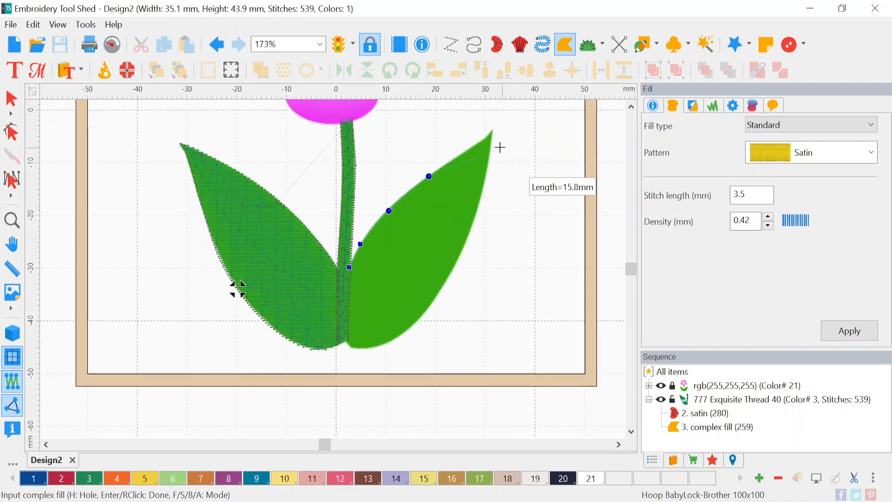
click(486, 137)
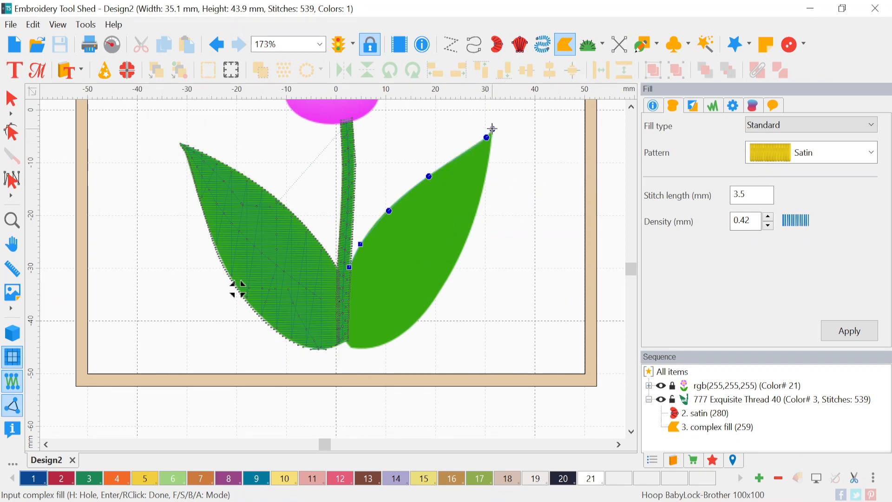
click(492, 128)
Step: Trace the right leaf's outer edge with five curve points from just below the tip down to its bottom beside the stem
click(490, 158)
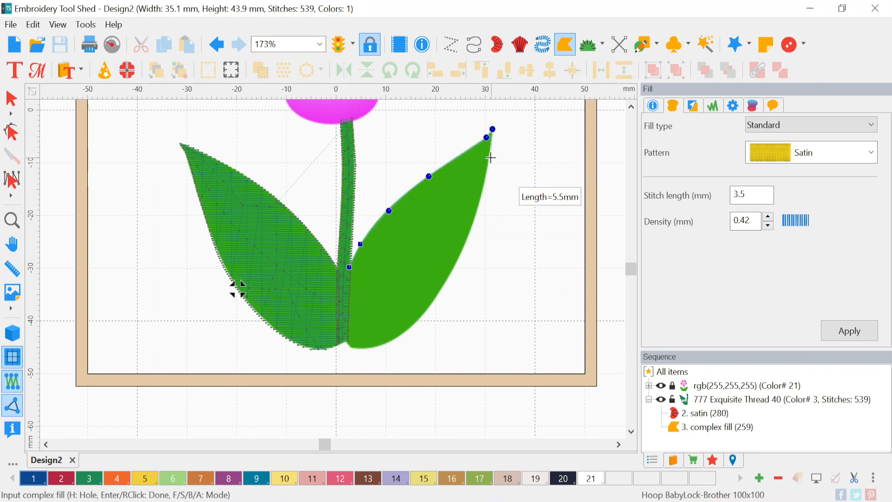
click(463, 250)
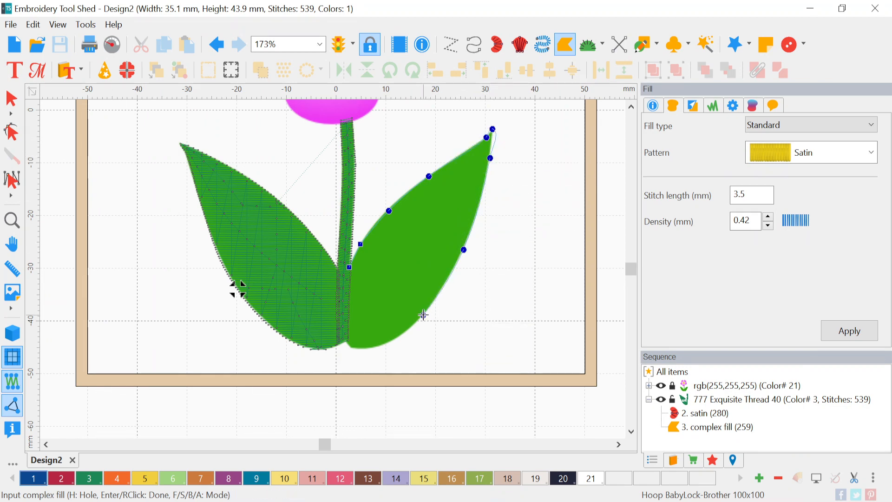
click(423, 314)
click(375, 347)
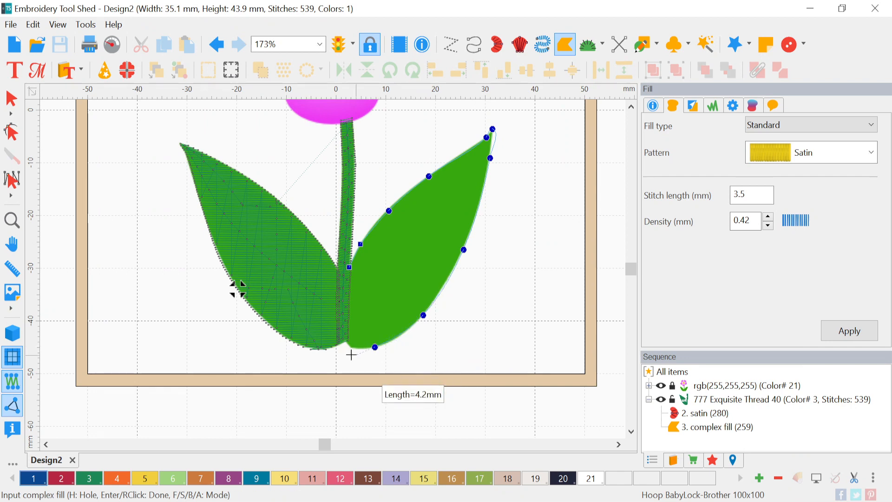
click(349, 348)
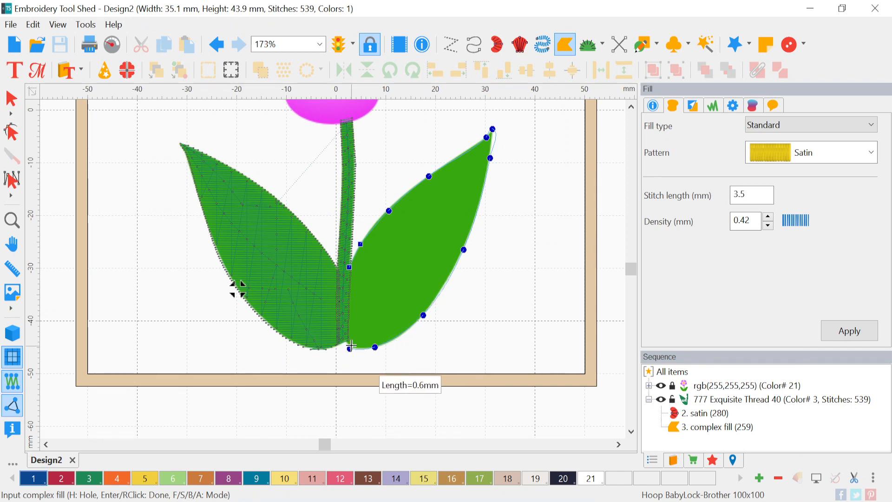
Step: Place a final corner point at the stem's base and finish the right leaf's complex fill
scroll(351, 345, up, 3)
scroll(354, 336, up, 3)
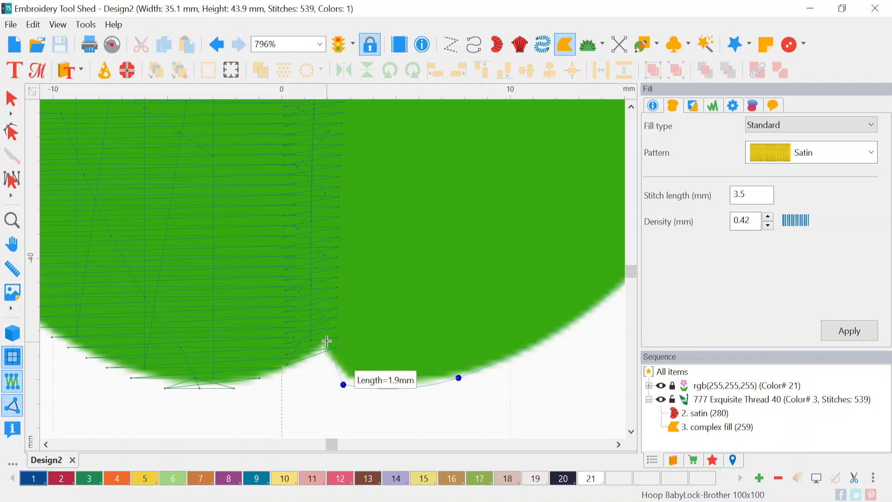
click(328, 343)
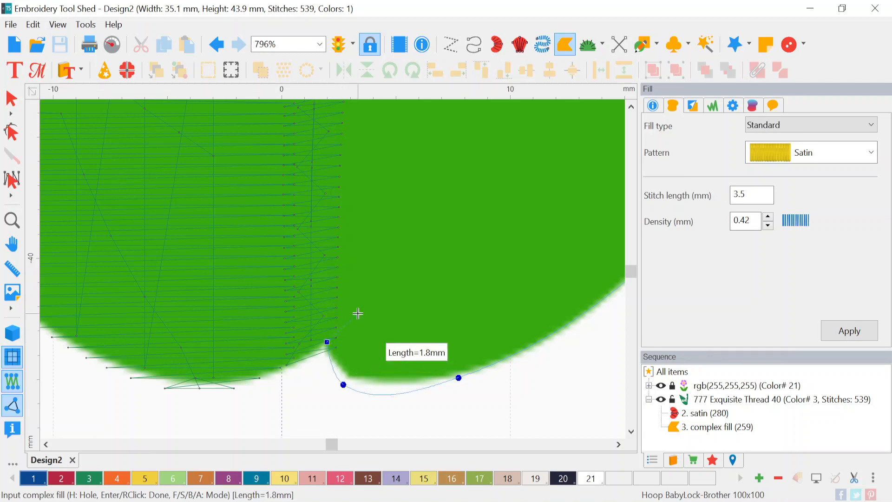
key(Return)
Step: Select the right leaf's fill and recolor it with green thread color 3
scroll(357, 313, down, 4)
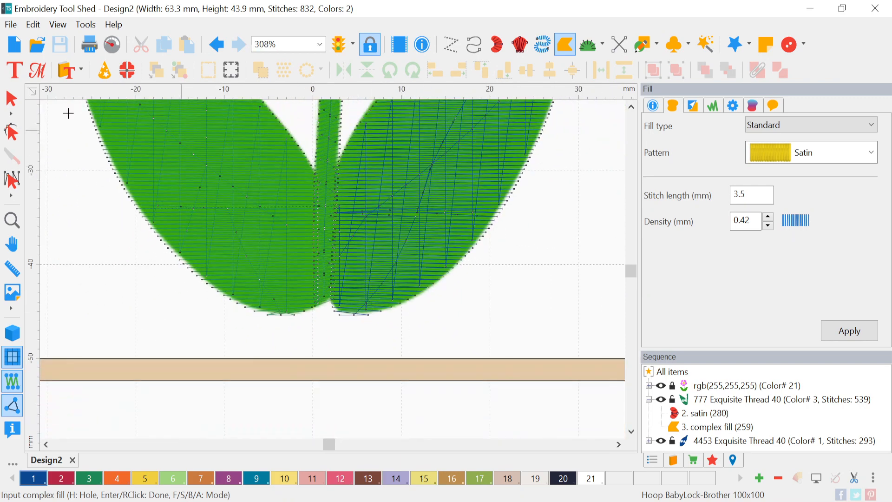
click(12, 99)
click(399, 219)
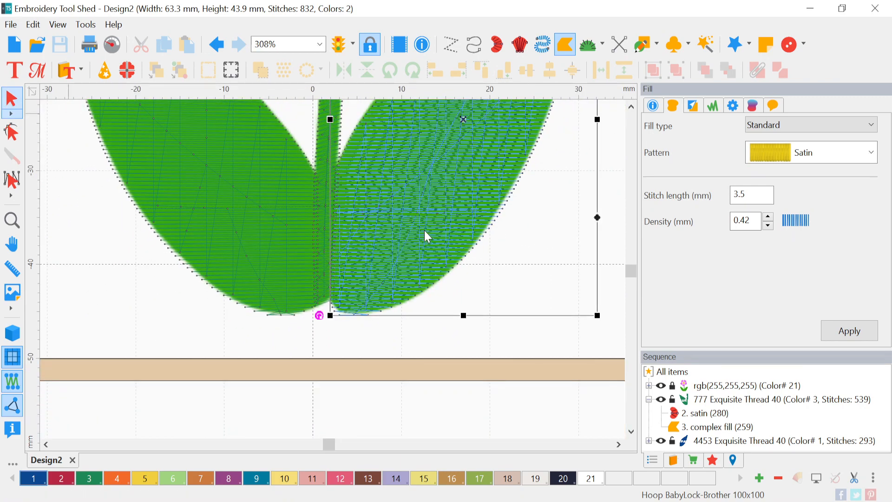
click(88, 481)
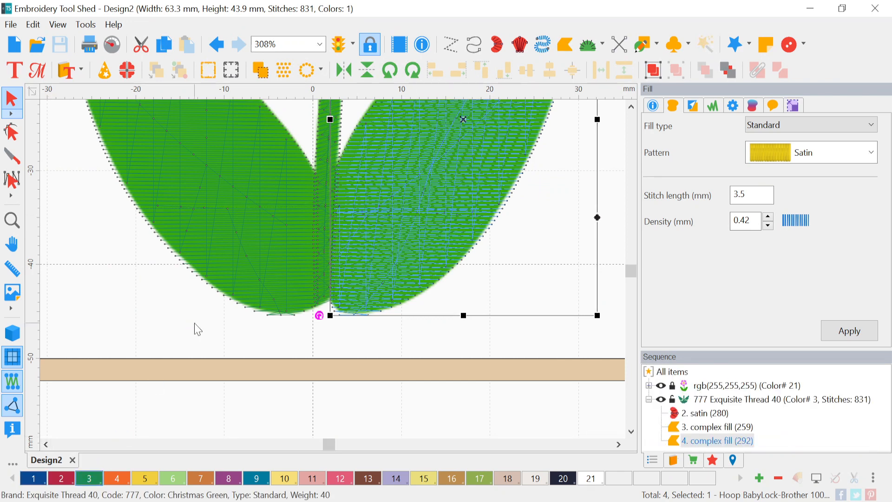
Step: Convert the right leaf's tip point to a cusp and adjust its handle so the fill's outer edge follows the artwork
scroll(195, 324, down, 2)
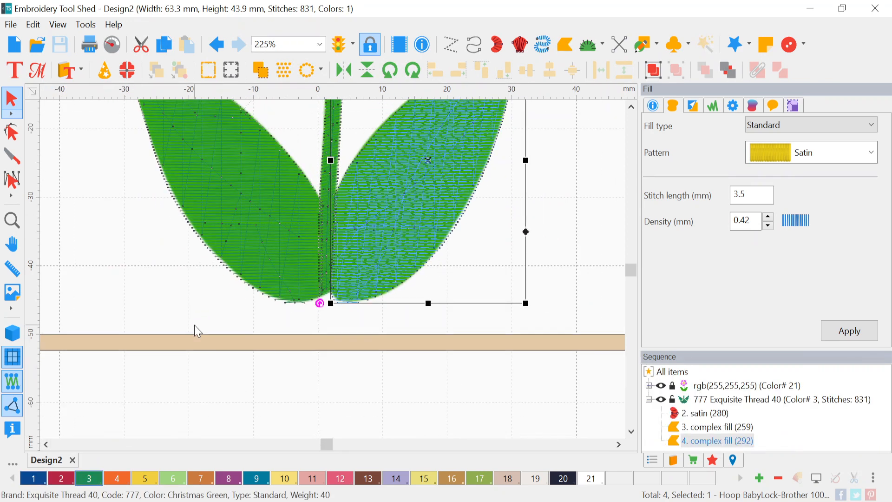
scroll(195, 325, down, 1)
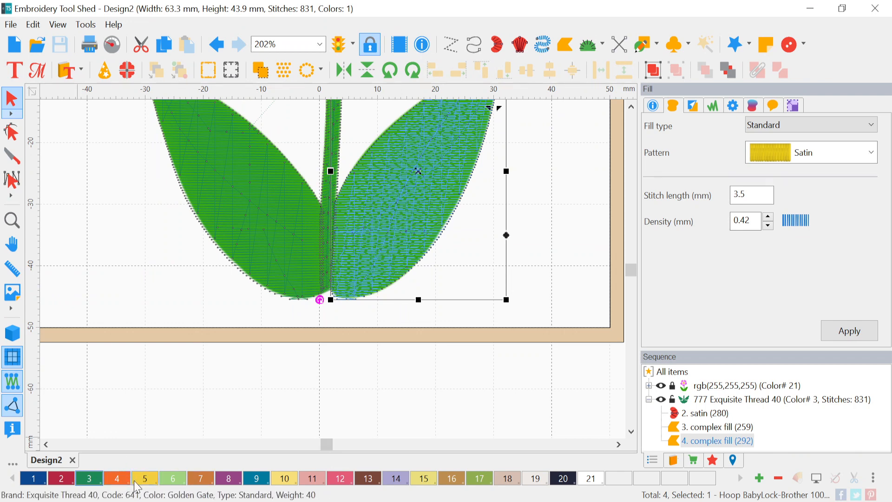
scroll(250, 379, down, 2)
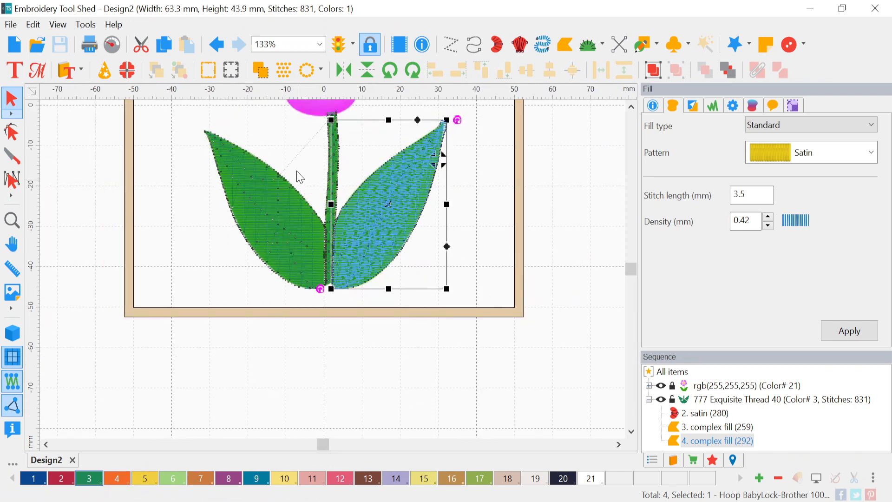
click(319, 44)
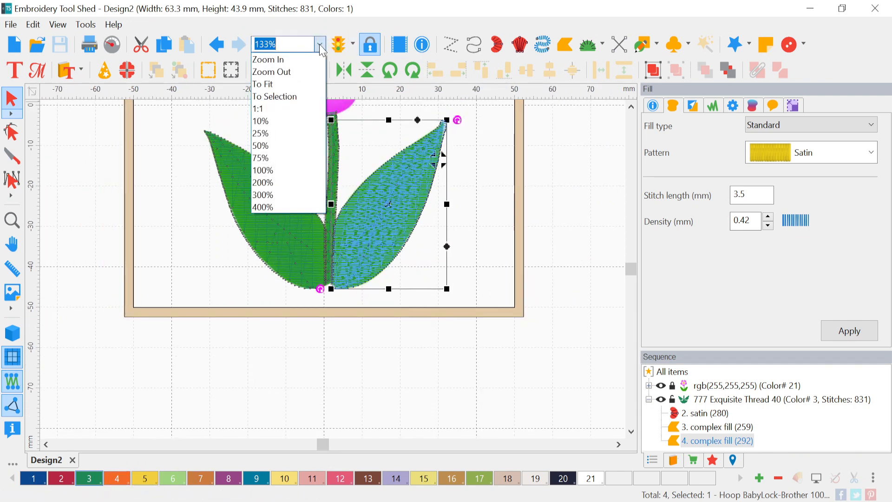
click(300, 84)
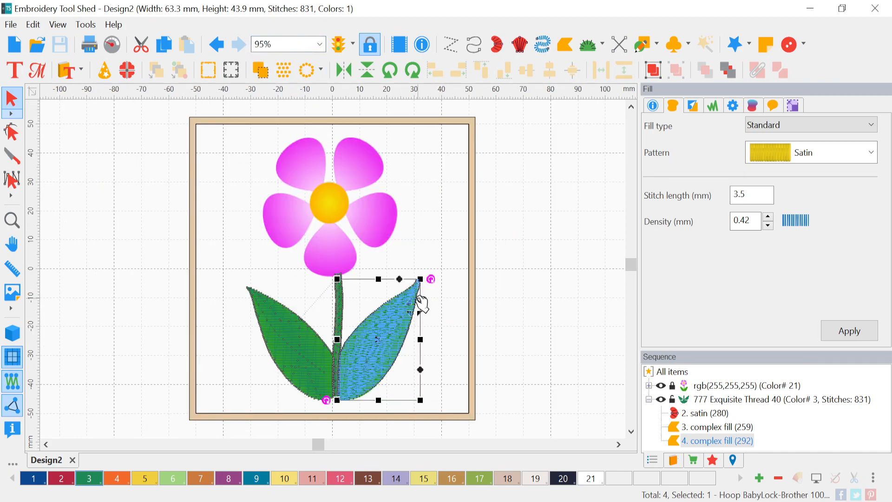
scroll(421, 281, up, 2)
scroll(420, 283, up, 8)
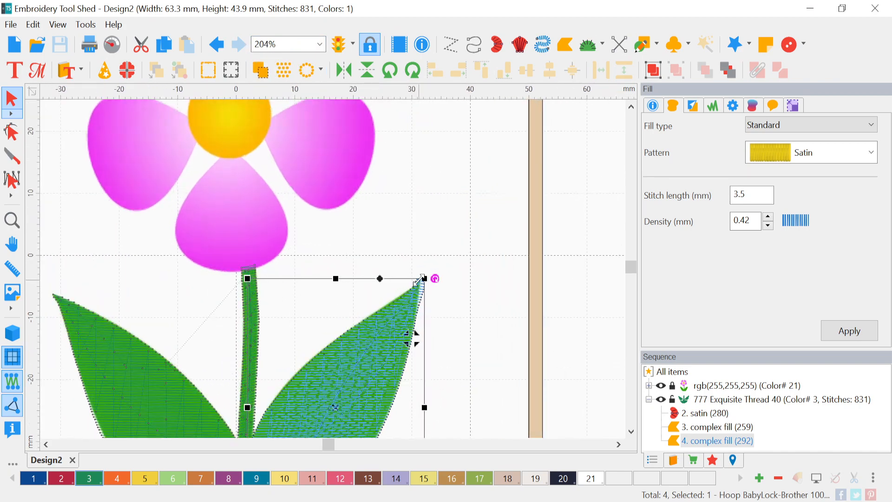
scroll(427, 284, up, 2)
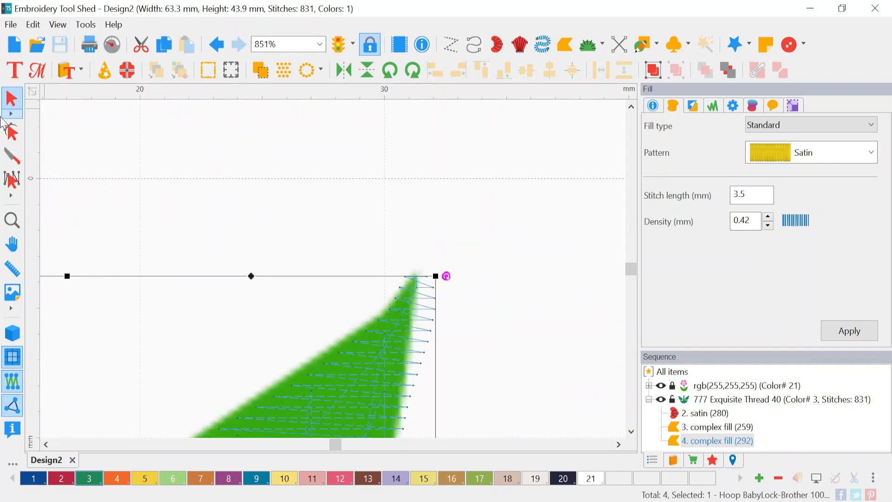
click(10, 134)
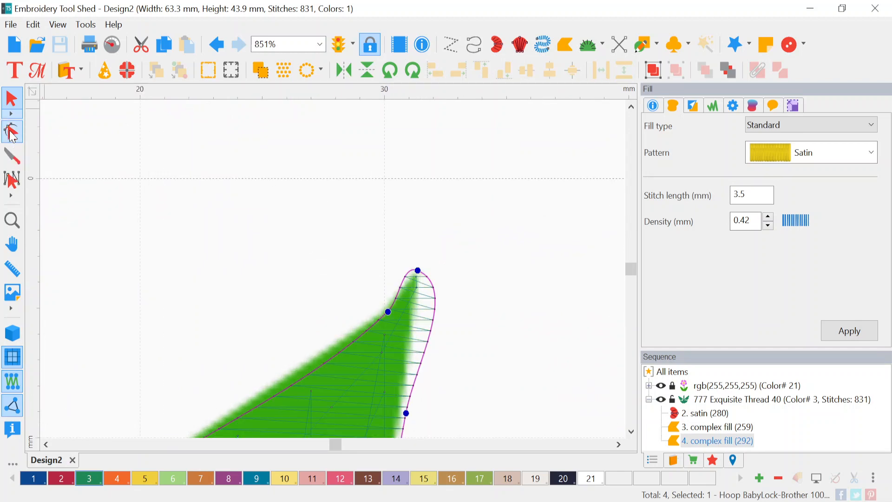
drag(419, 274, 419, 270)
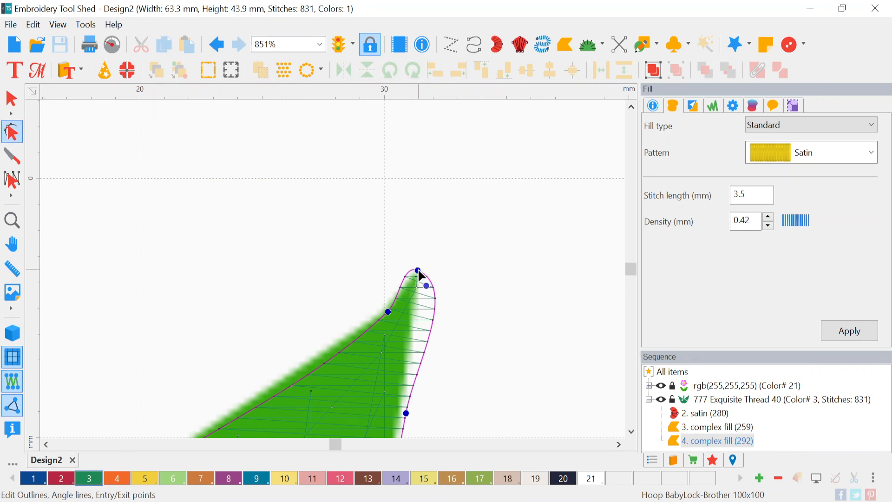
right_click(419, 275)
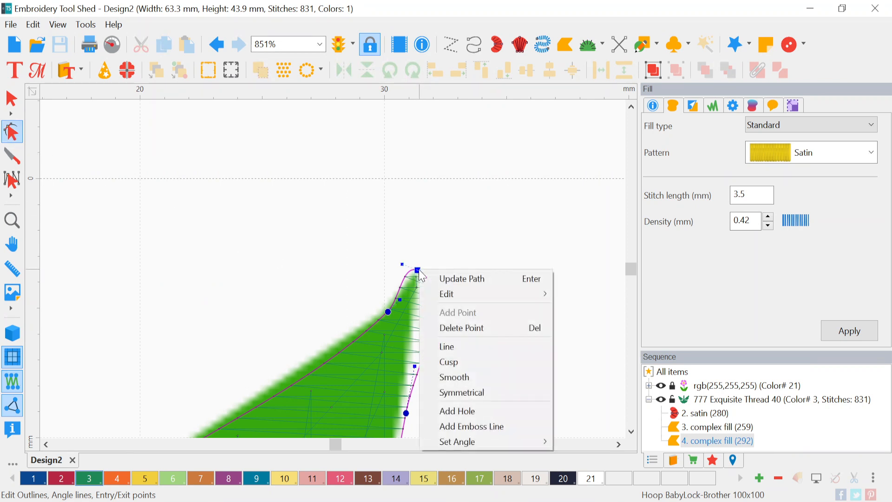
click(461, 356)
drag(459, 287, 417, 318)
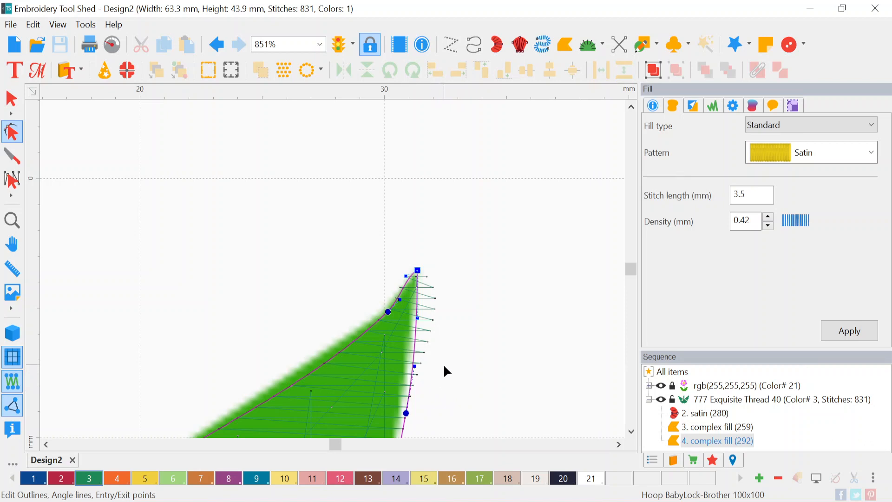
click(12, 99)
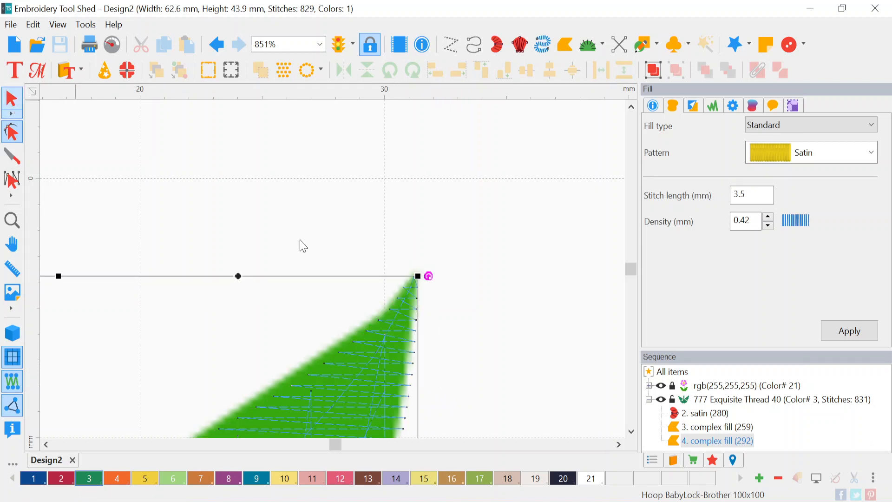
Step: Fit the whole design in view with nothing selected and turn on the 3D stitch preview
ctrl+scroll(291, 252, down, 1)
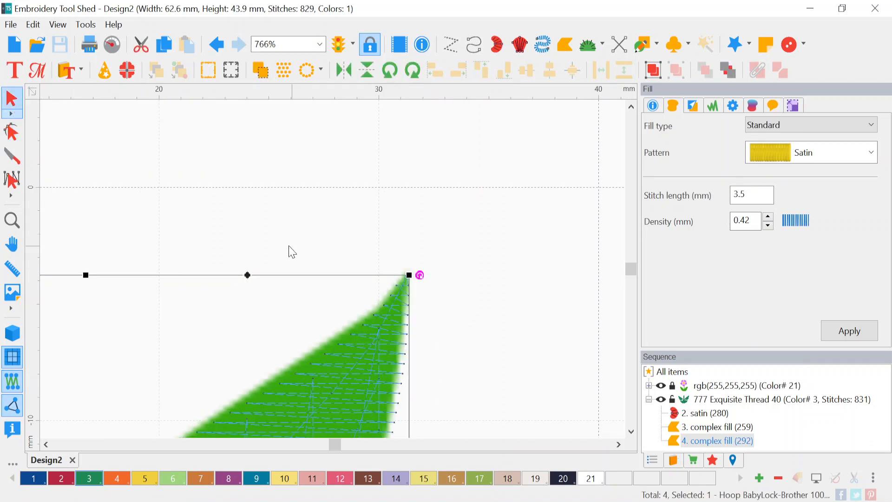
click(320, 44)
scroll(284, 92, up, 1)
click(289, 86)
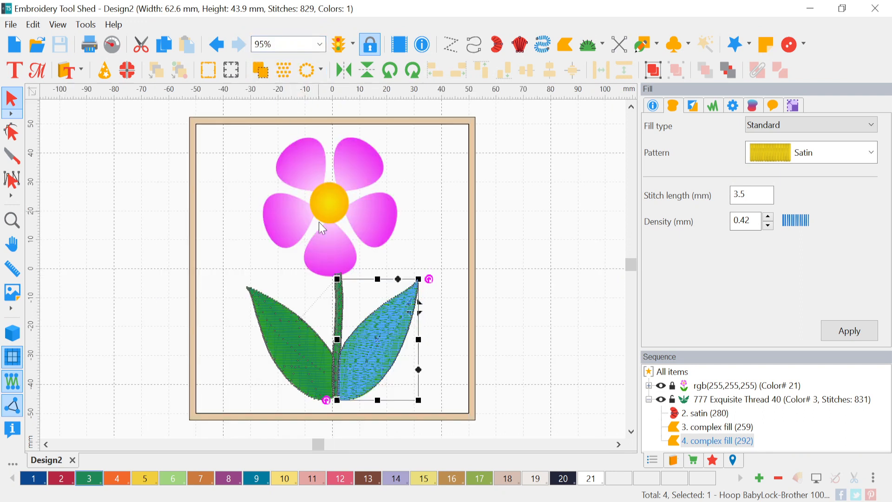
click(472, 301)
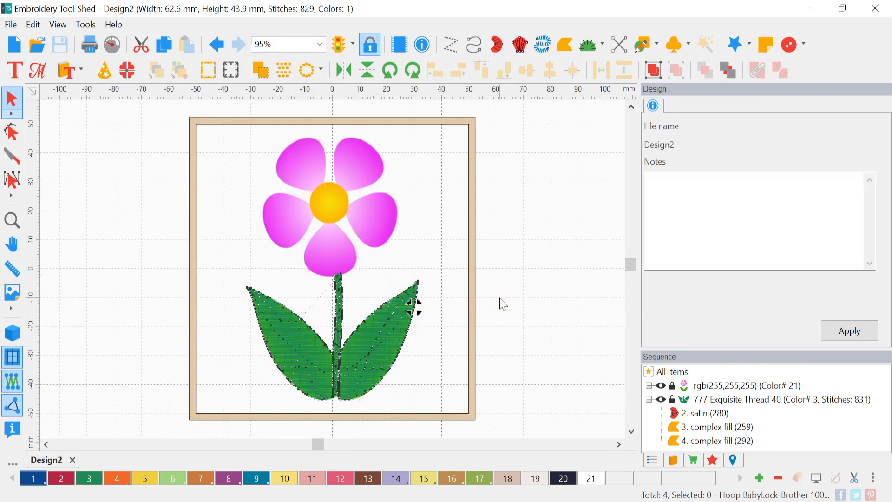
click(11, 341)
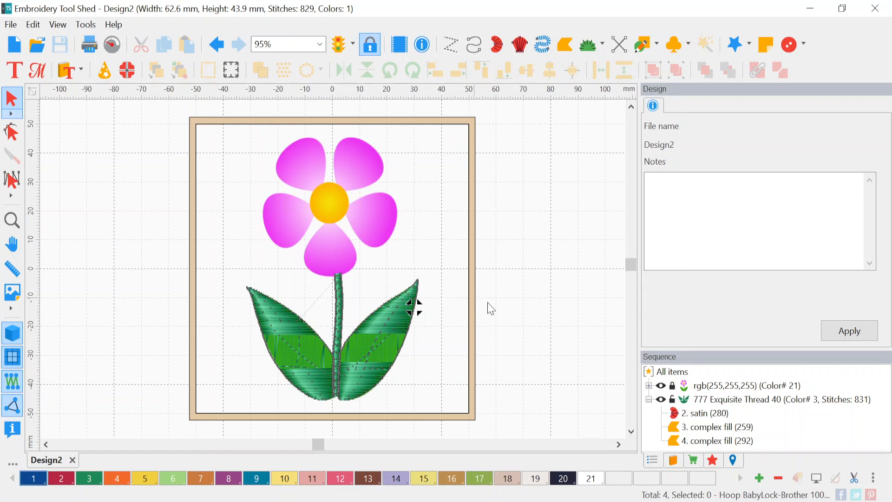
Step: Change the left leaf's complex fill pattern to Tatami and apply it
click(279, 319)
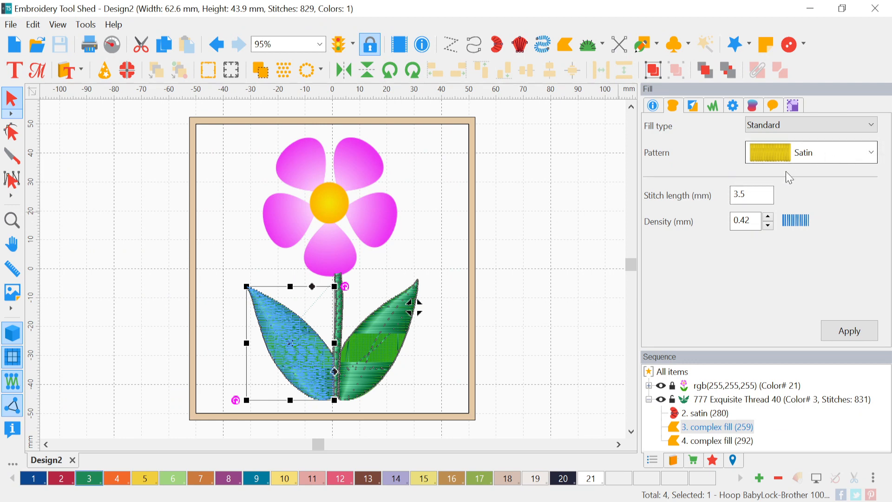
click(843, 158)
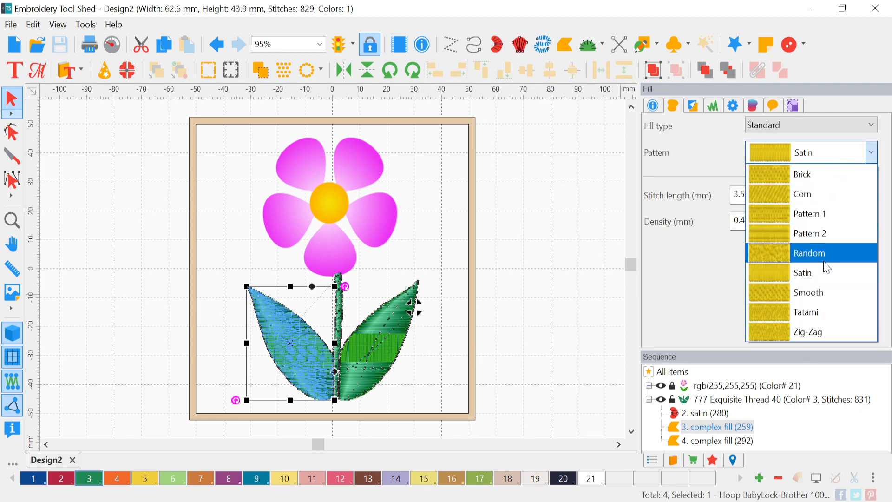
click(828, 311)
click(839, 330)
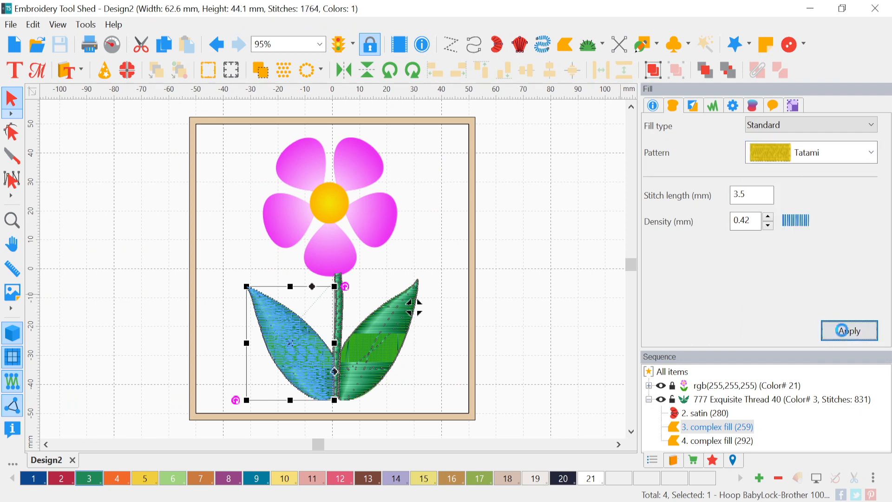
Step: Apply the Tatami pattern to the right leaf's complex fill and deselect the leaf
click(388, 319)
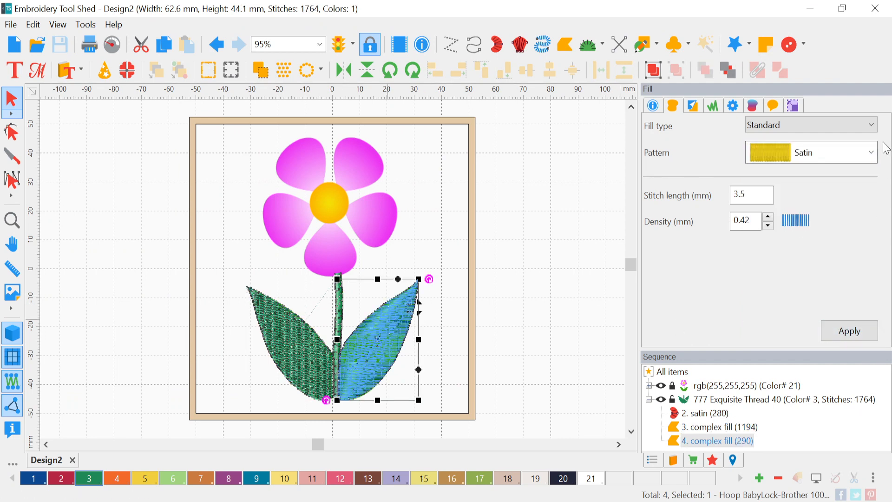
click(857, 333)
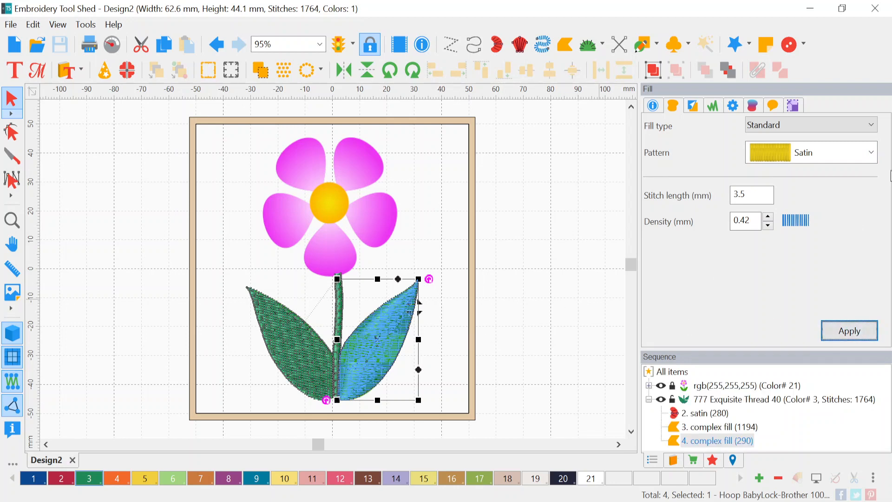
click(870, 152)
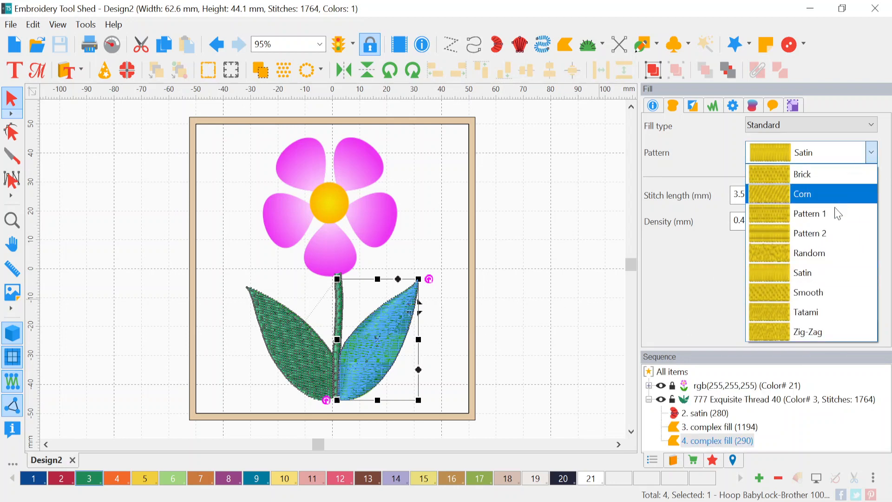
click(827, 312)
click(844, 330)
click(531, 305)
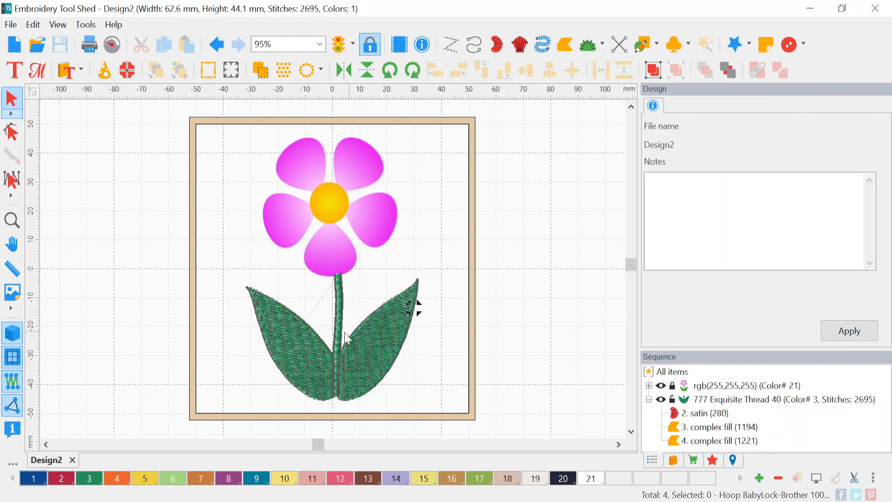
click(389, 354)
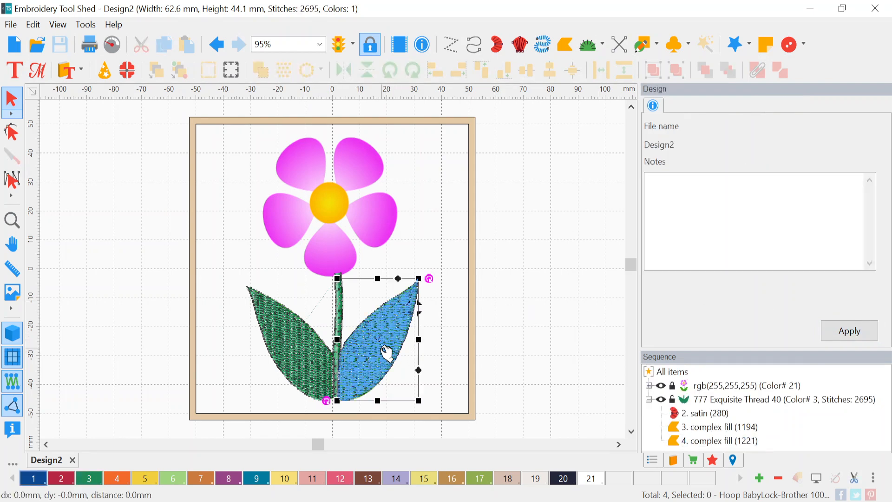
click(293, 350)
click(421, 356)
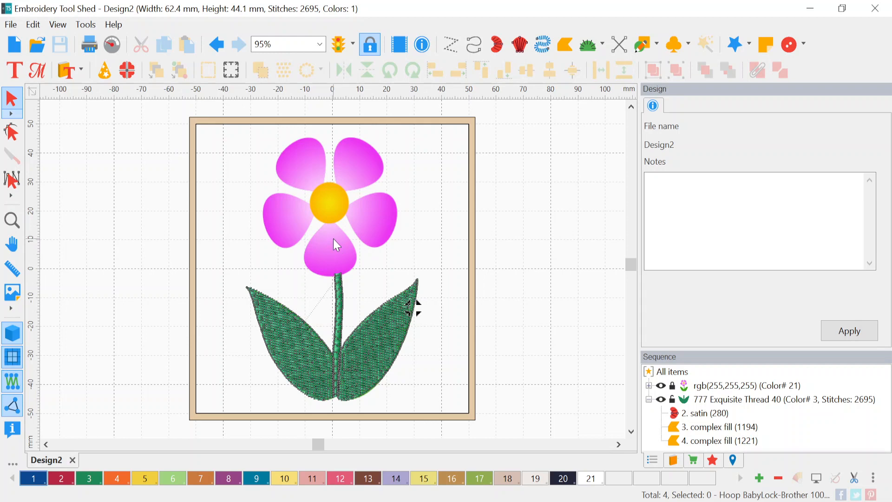
Step: Begin a complex fill for the bottom petal with a corner point under the flower centre and three curve points down its right edge
scroll(334, 239, up, 1)
scroll(335, 239, up, 3)
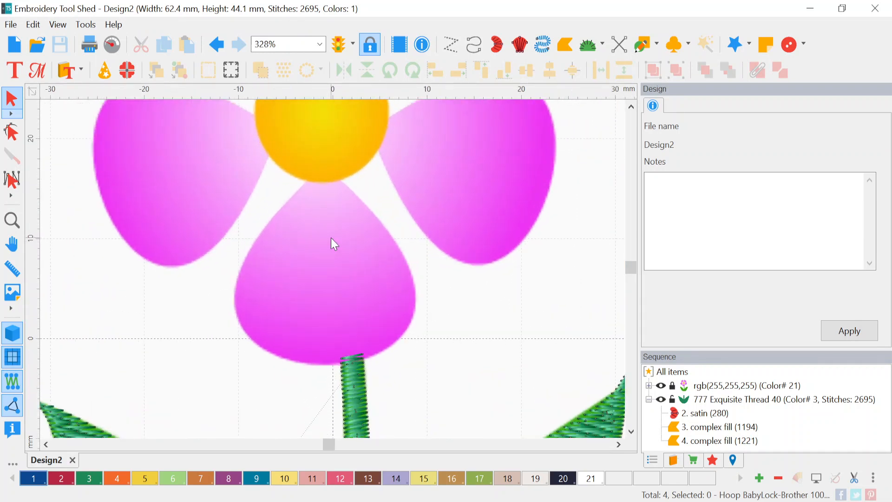
click(564, 46)
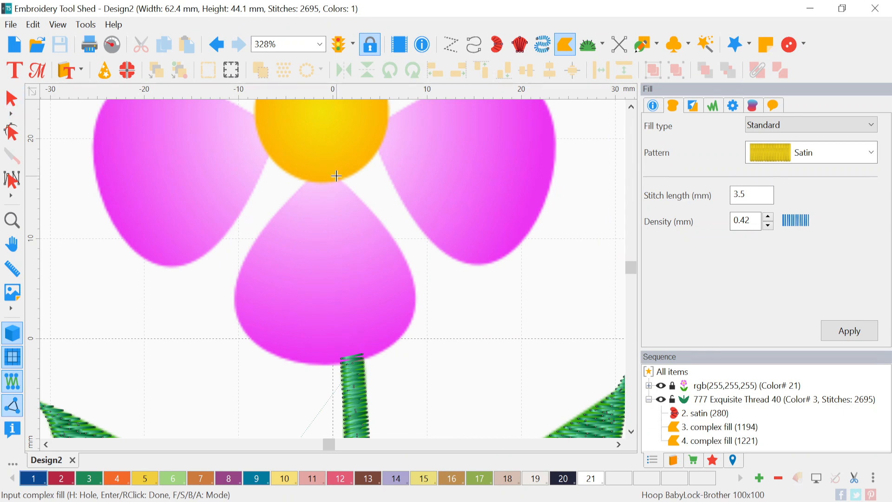
click(337, 176)
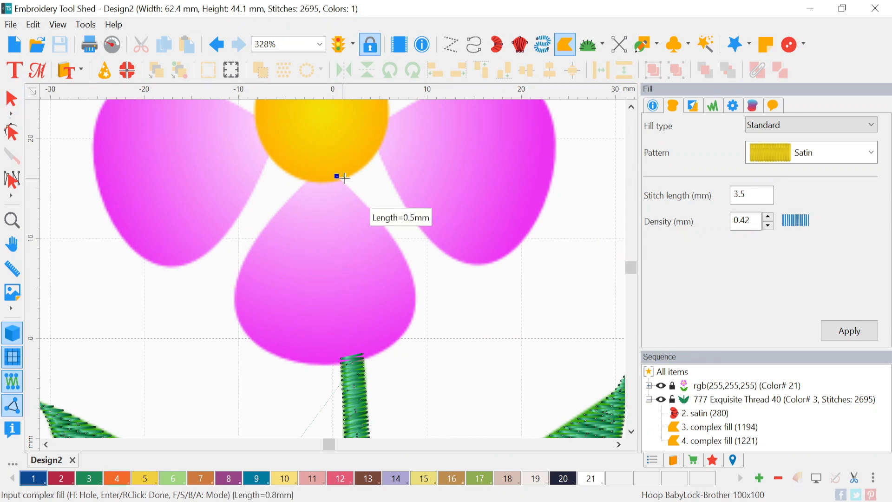
click(361, 198)
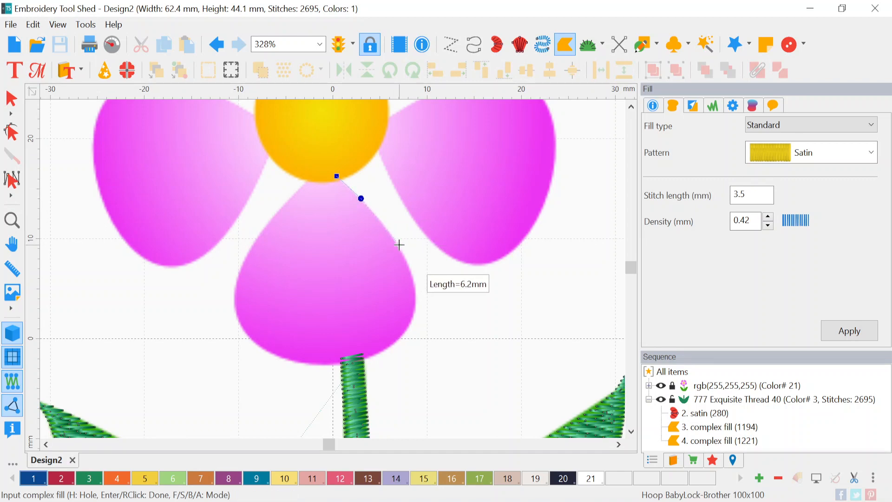
click(398, 245)
click(418, 297)
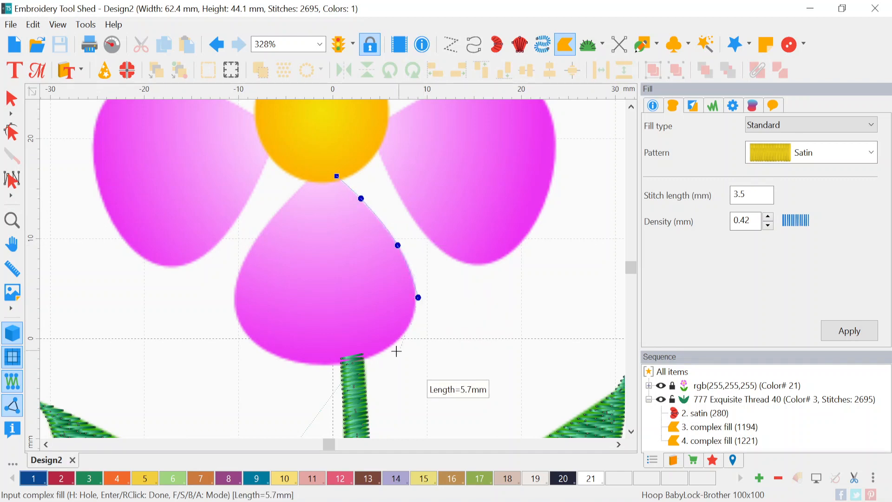
Step: Complete the bottom petal's complex fill with curve points around its base and up the left edge, closing it beneath the flower centre
click(394, 346)
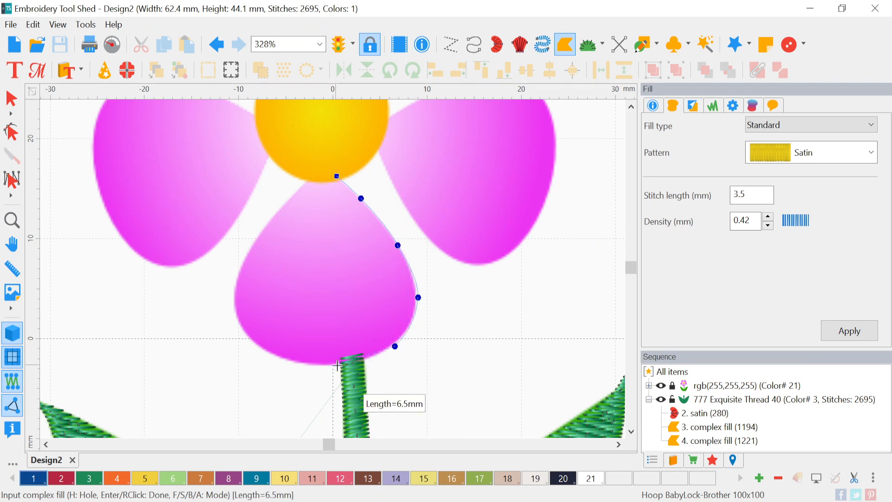
click(367, 357)
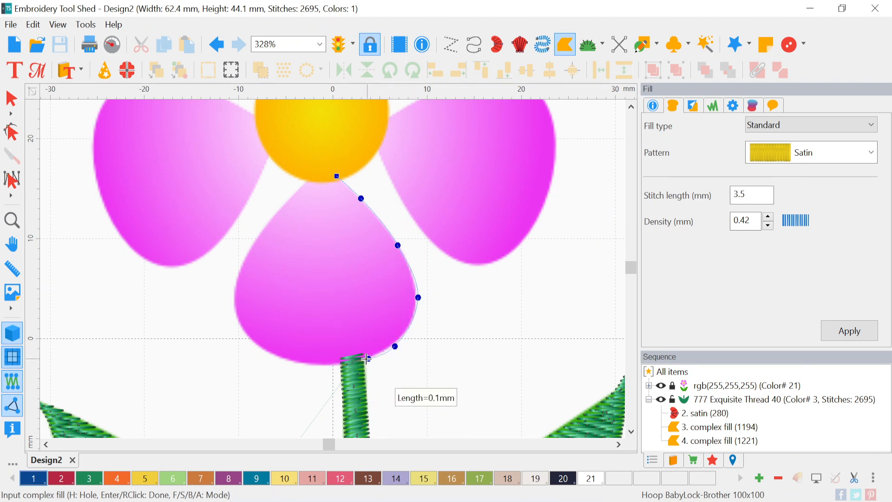
click(336, 365)
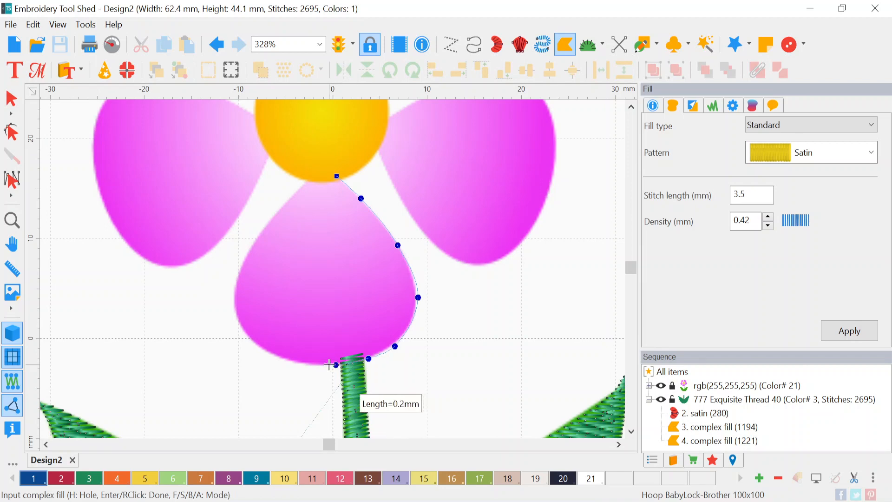
click(290, 362)
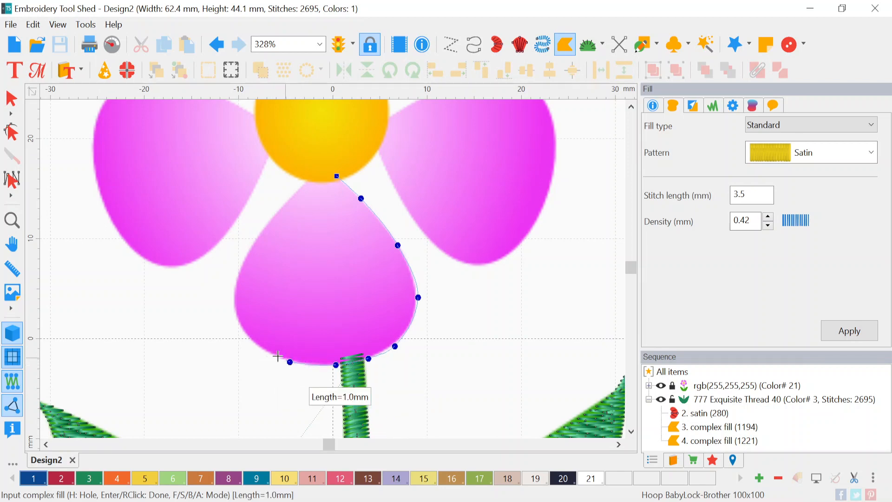
click(245, 335)
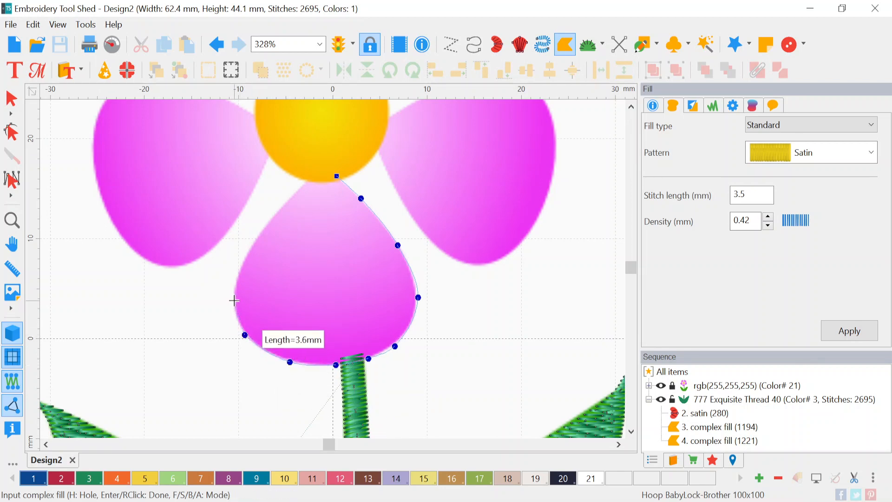
click(234, 300)
click(252, 245)
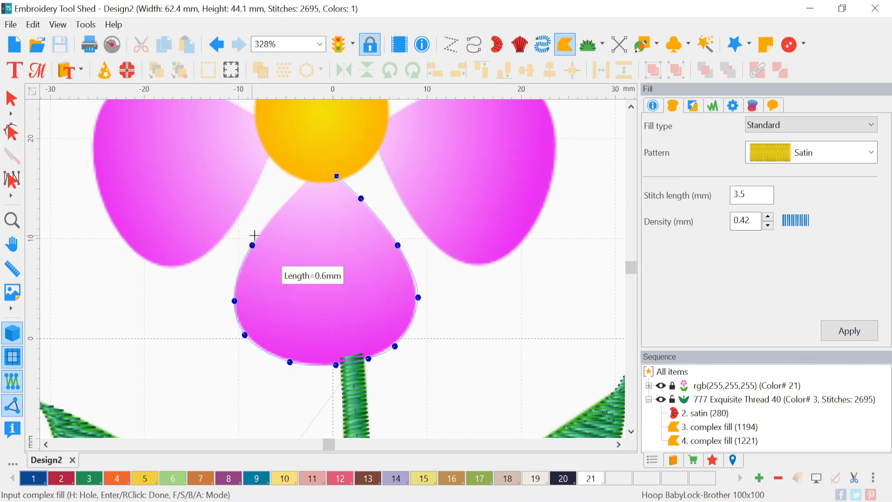
click(284, 206)
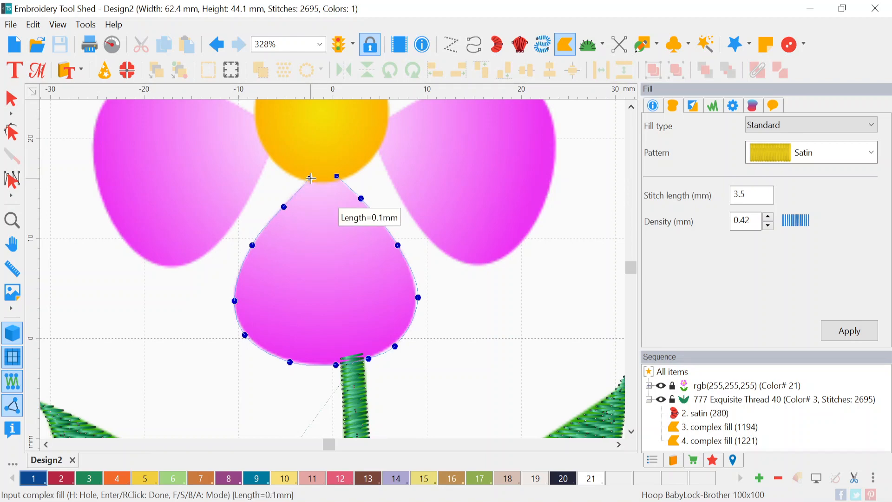
right_click(328, 182)
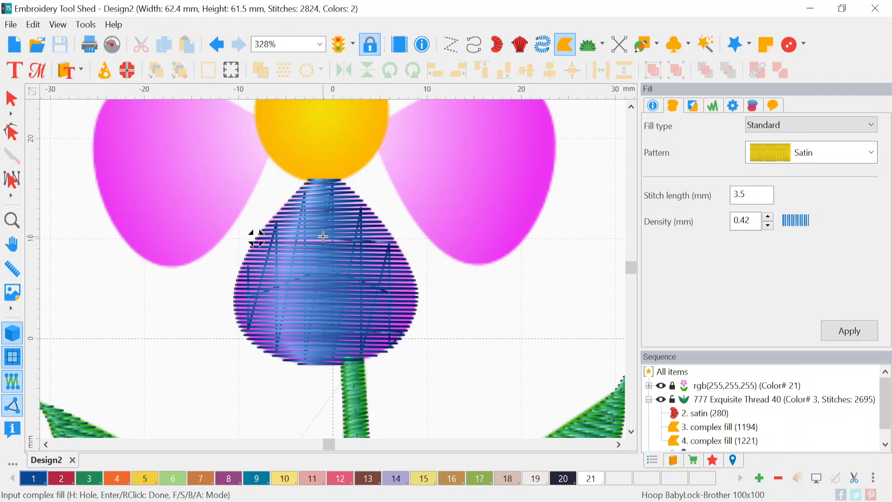
Step: Recolour the bottom petal to thread color 12, Rose Delight, find it in the sequence, and leave nothing selected
click(12, 98)
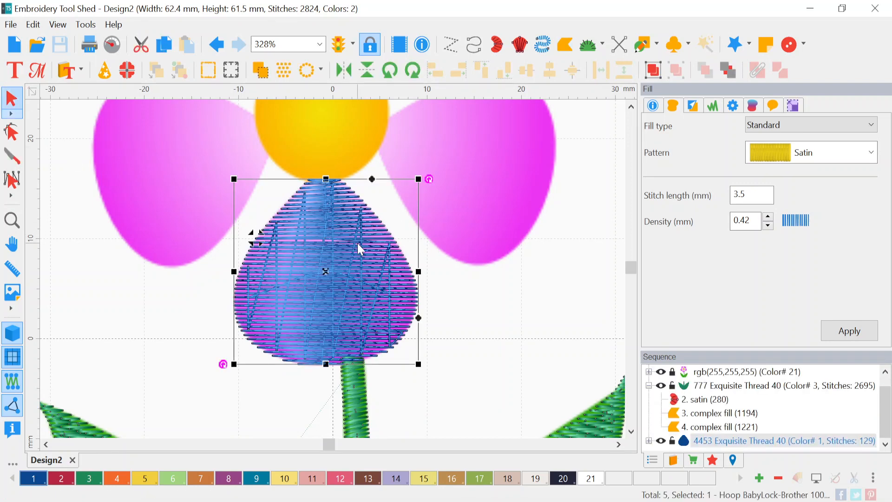
click(342, 478)
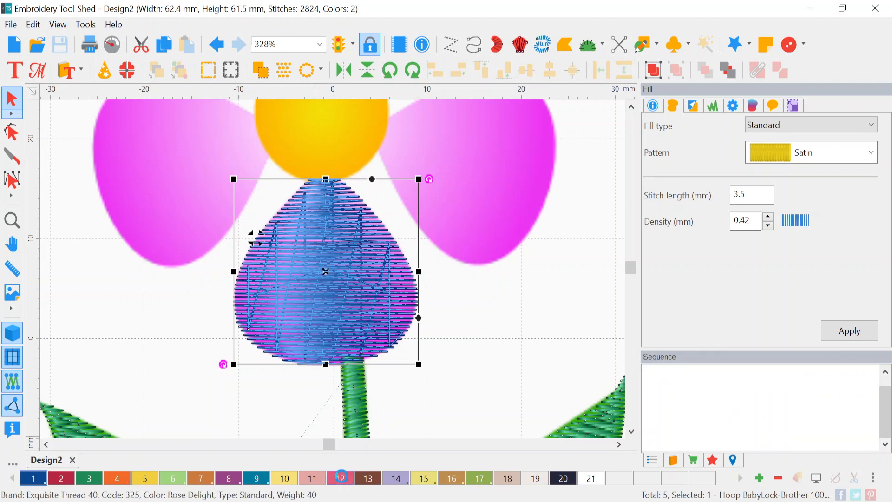
click(481, 324)
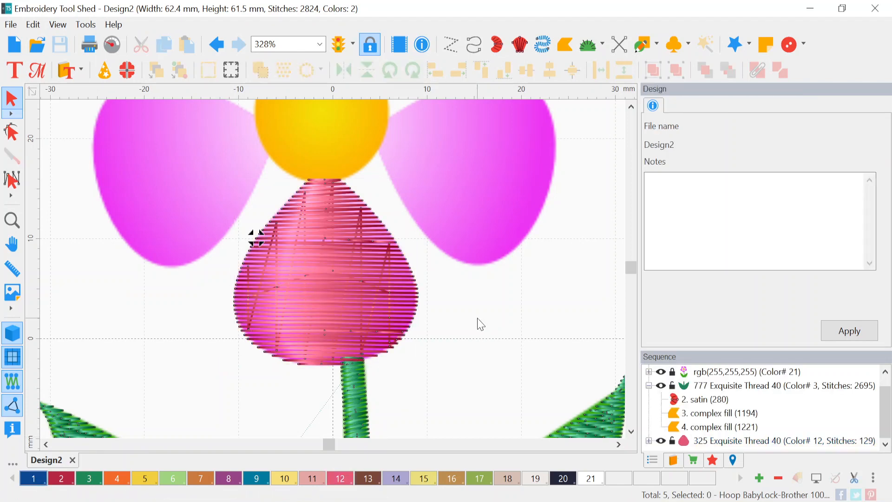
scroll(482, 321, down, 2)
scroll(479, 311, down, 3)
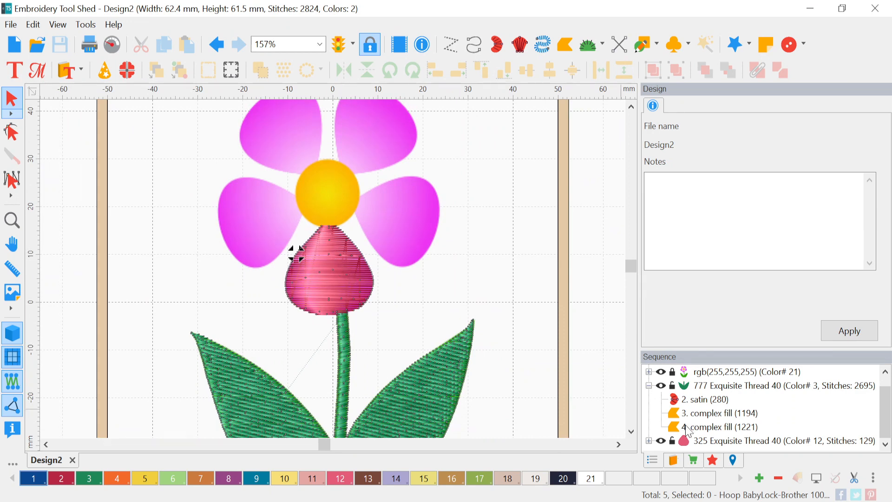
click(715, 443)
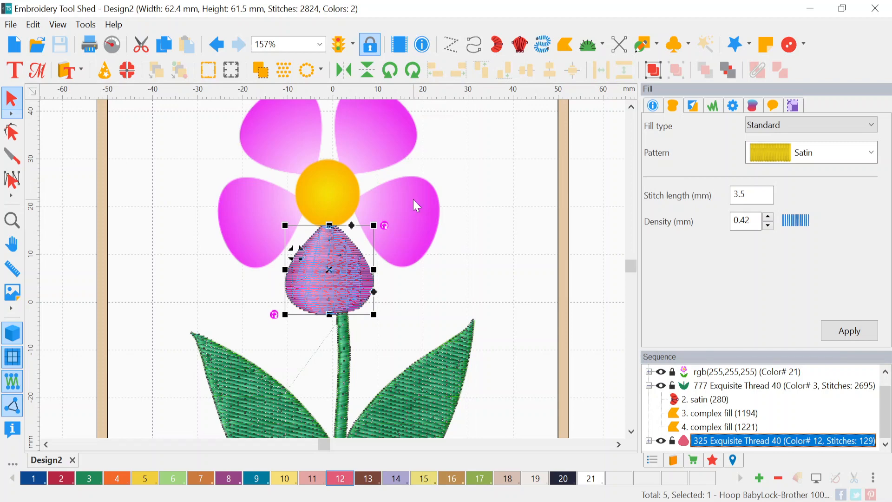
scroll(344, 158, down, 2)
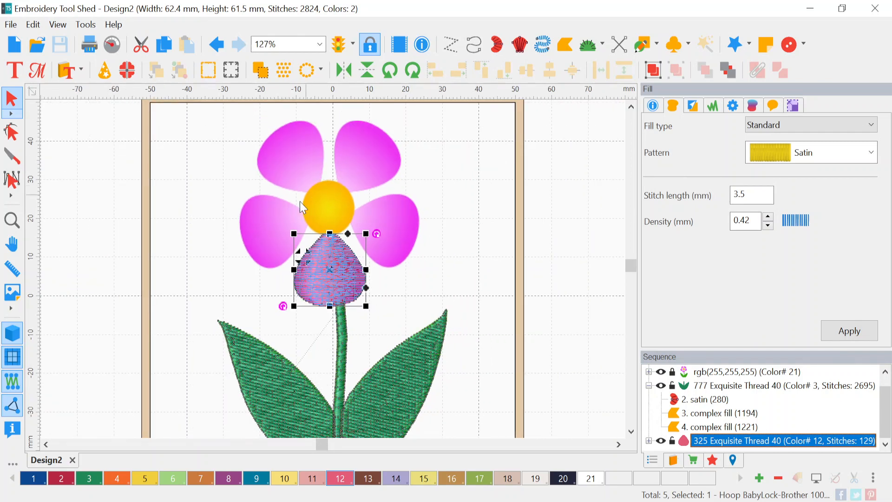
scroll(294, 207, up, 1)
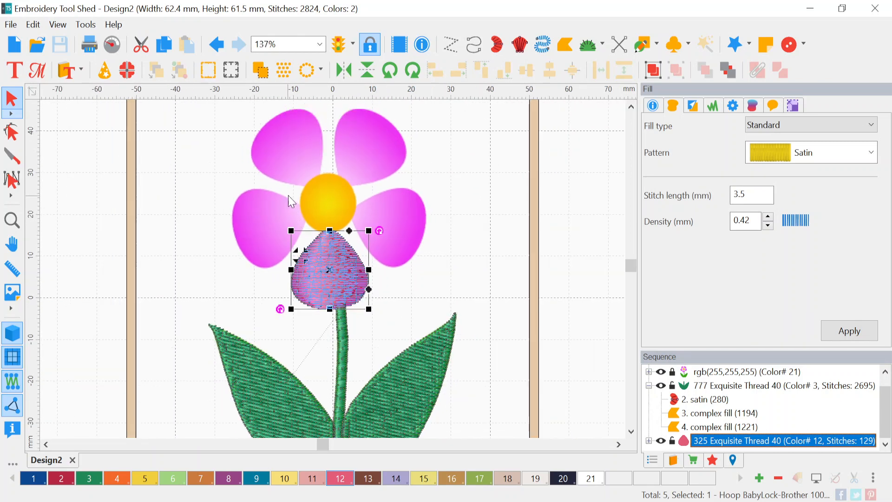
scroll(291, 200, up, 4)
scroll(293, 199, up, 1)
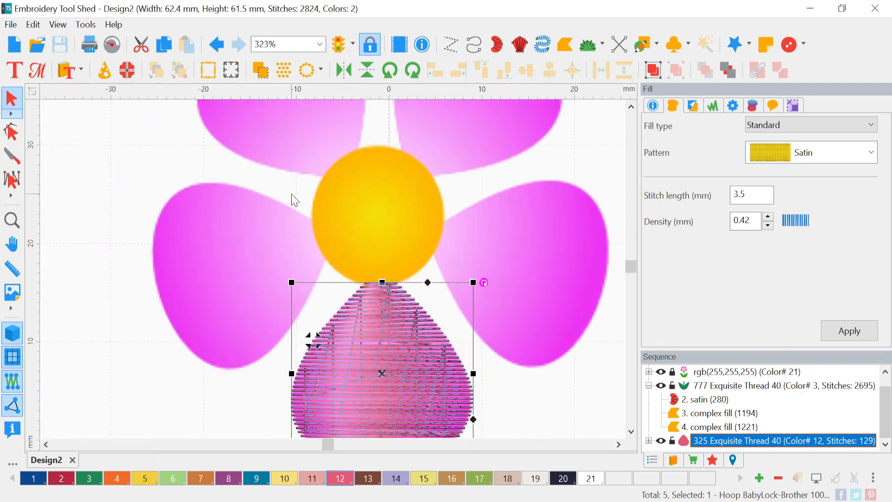
click(122, 169)
Step: Create a complex fill for the lower left petal, from a corner point at the flower centre clockwise around its outline with curve points
click(564, 44)
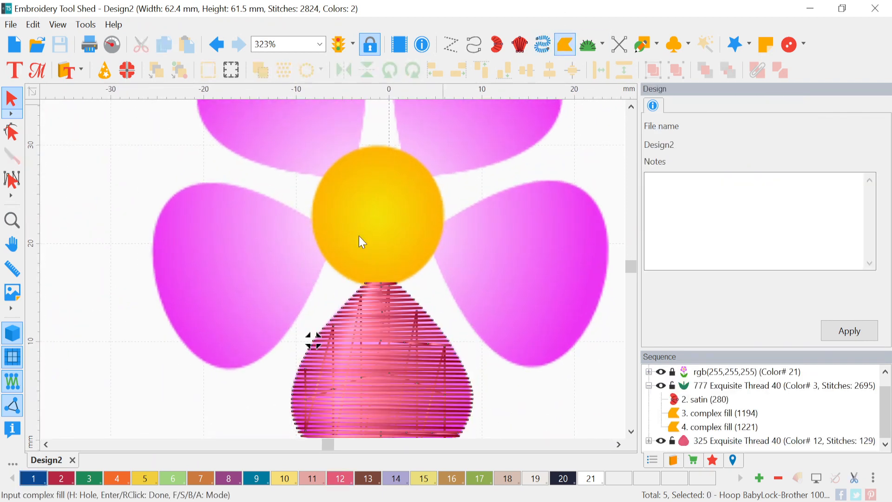
click(328, 252)
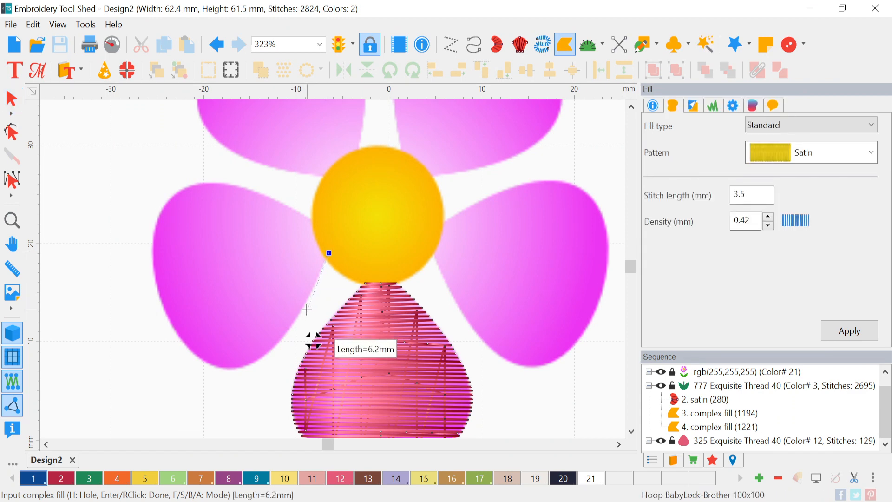
click(303, 309)
click(255, 364)
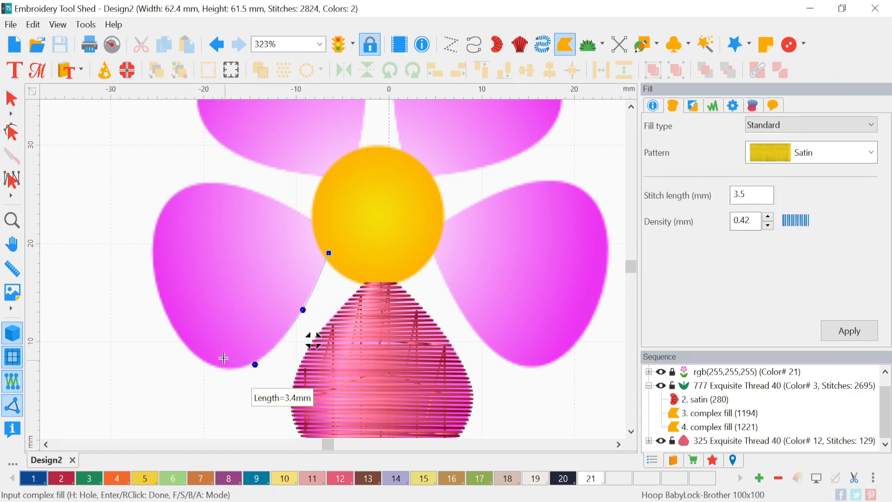
click(193, 351)
click(152, 276)
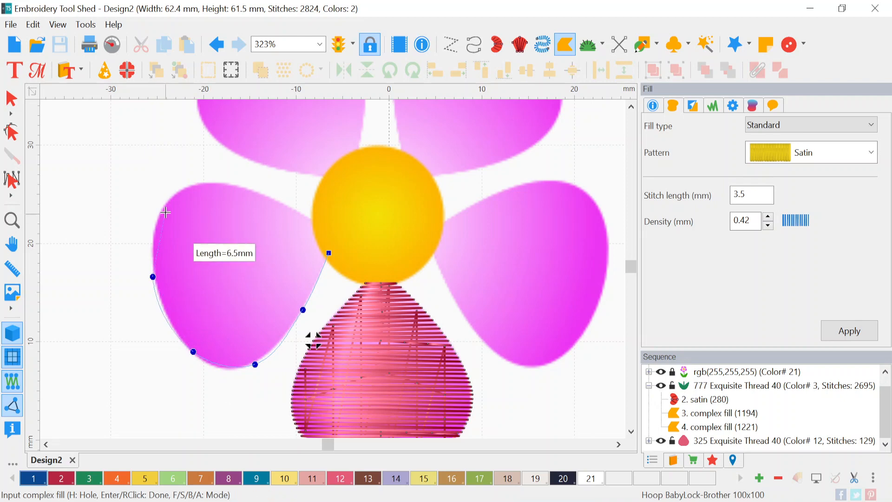
click(160, 208)
click(221, 181)
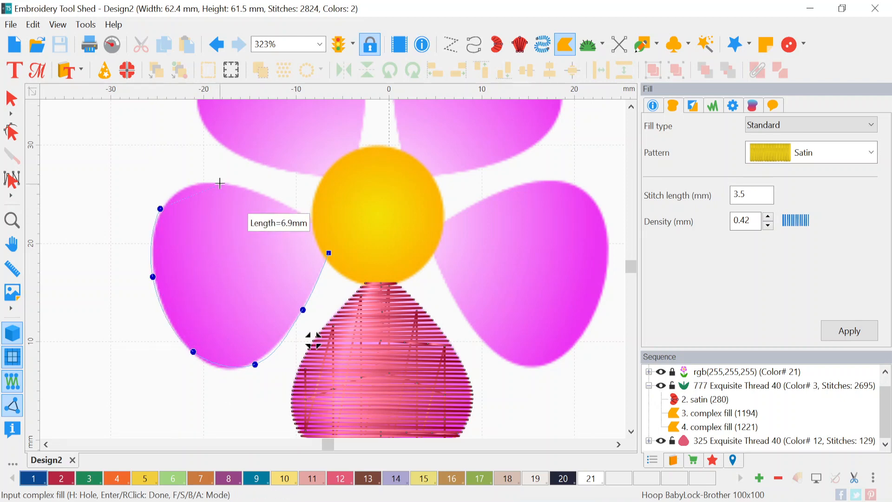
click(288, 204)
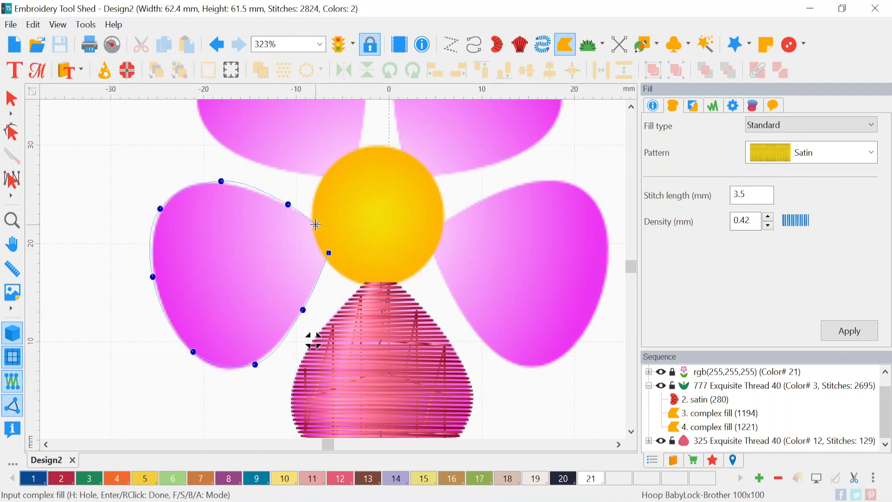
key(Return)
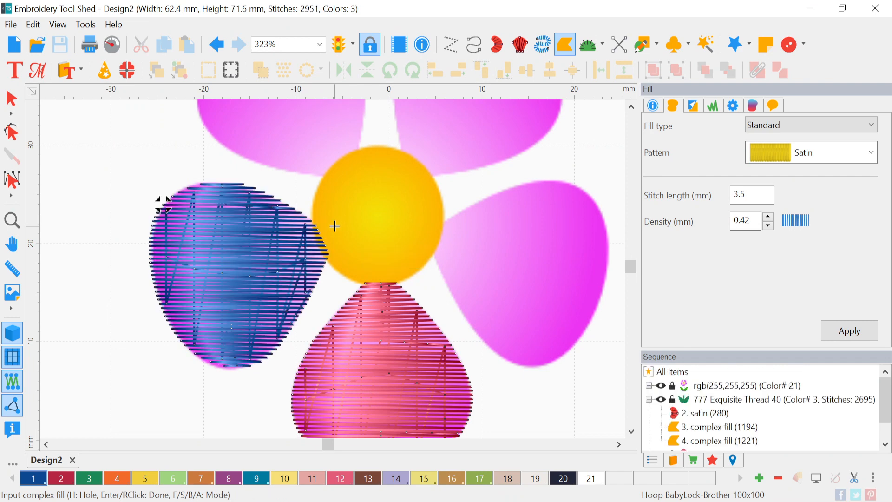
Step: Trace the upper left petal as a complex fill, with corner points at the flower centre and curve points around the outer edge
scroll(334, 226, down, 3)
scroll(351, 140, up, 3)
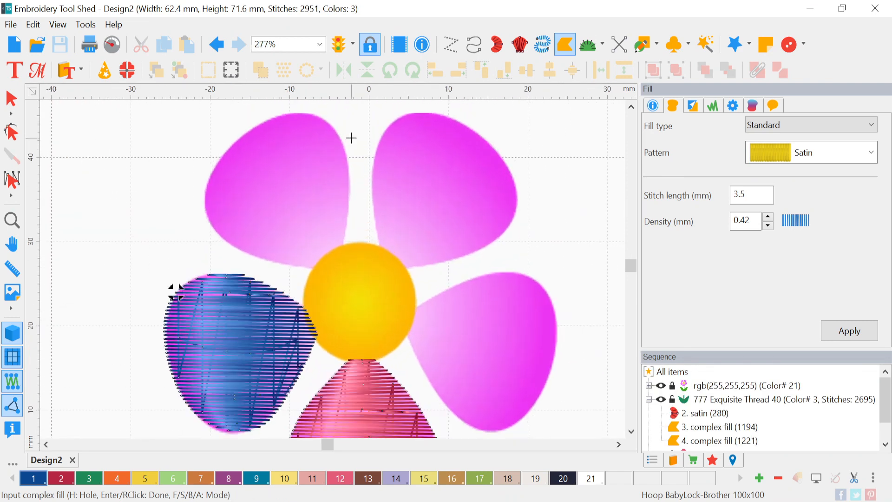
click(318, 271)
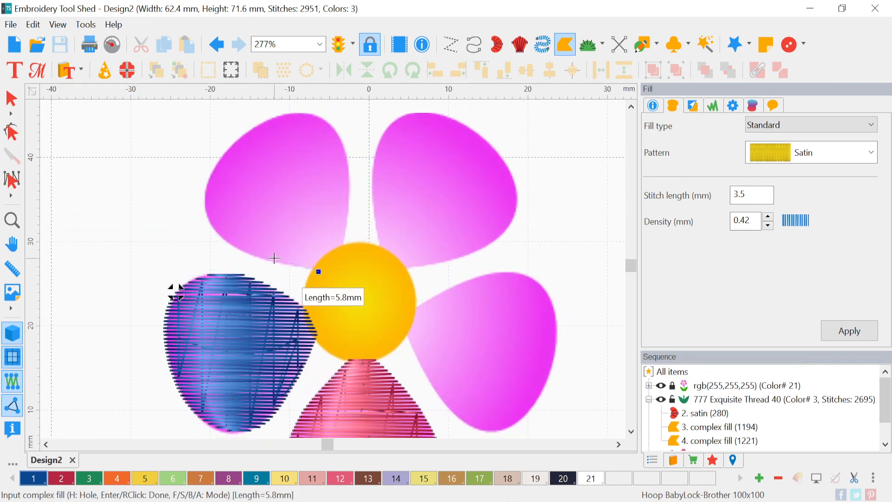
click(220, 236)
click(207, 186)
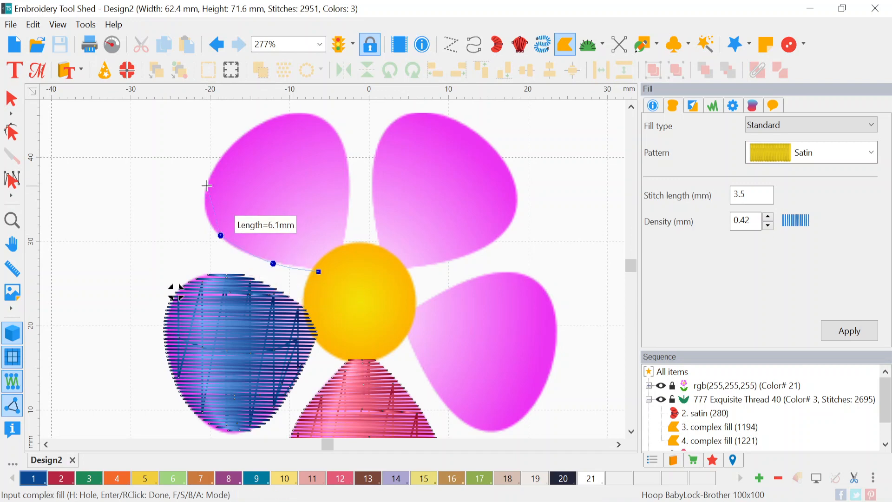
click(244, 134)
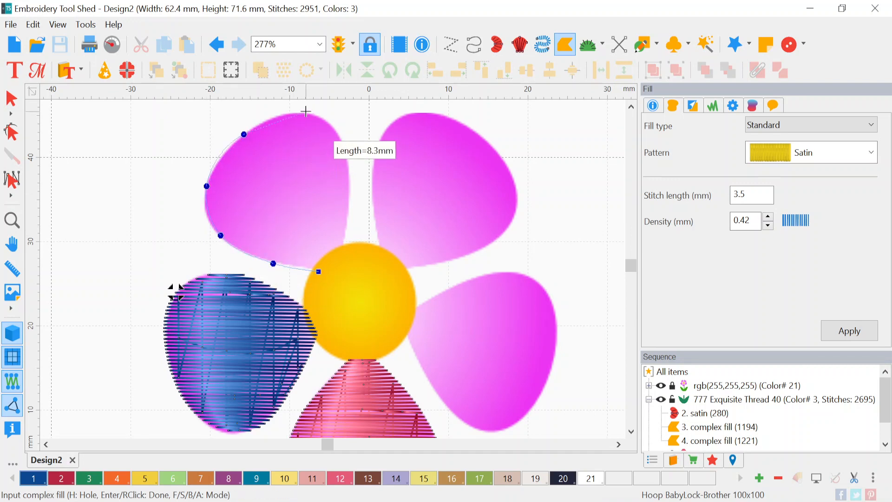
click(306, 111)
click(343, 140)
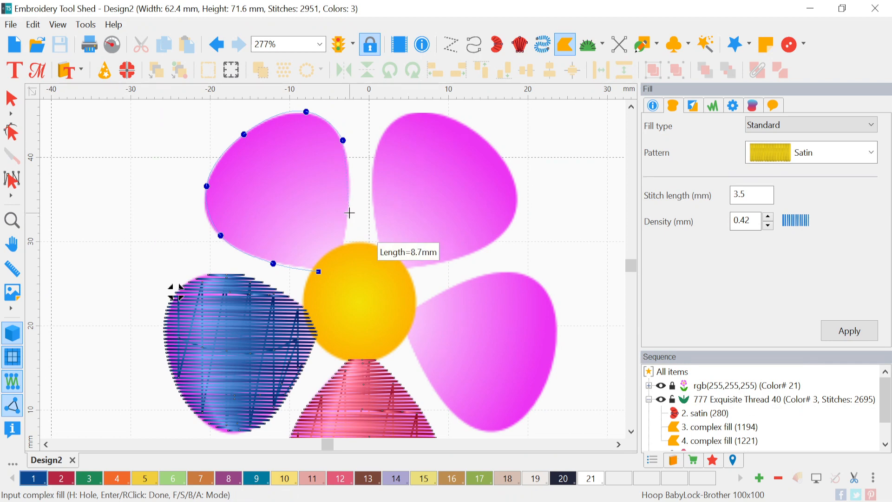
click(350, 213)
click(342, 255)
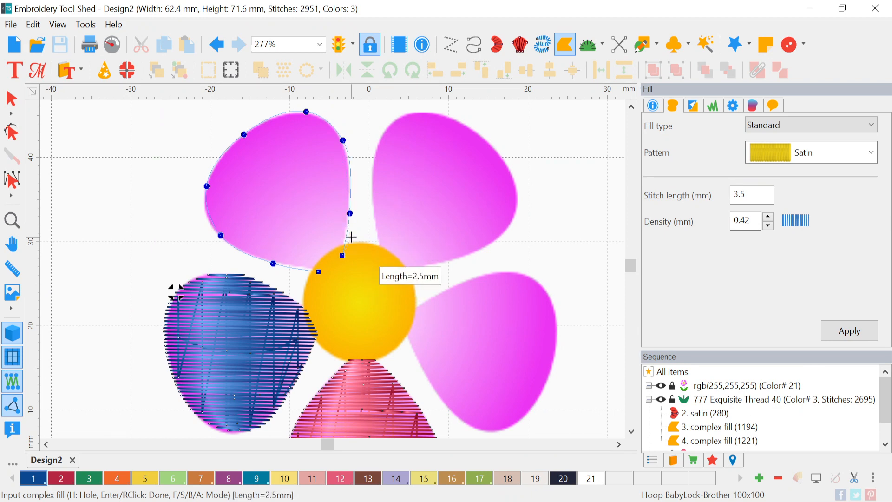
right_click(352, 236)
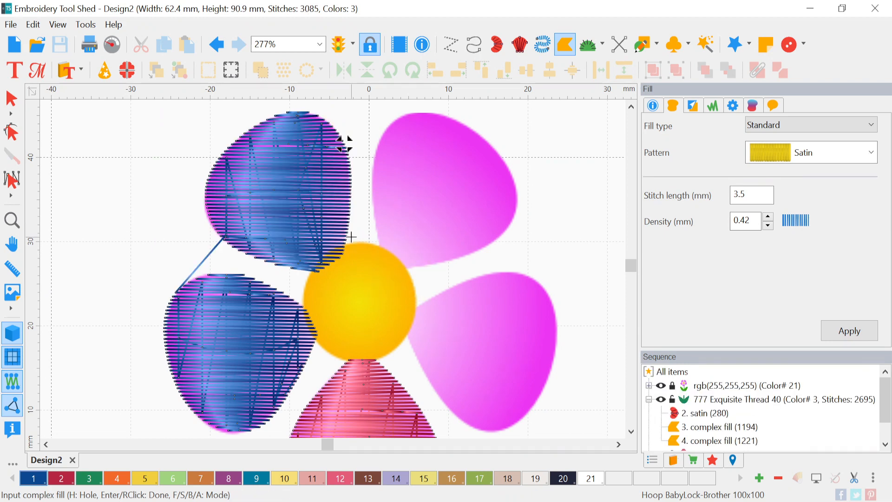
Step: Trace the upper right petal clockwise as a complex fill, with corner points at the flower centre and curve points along its outline
click(381, 255)
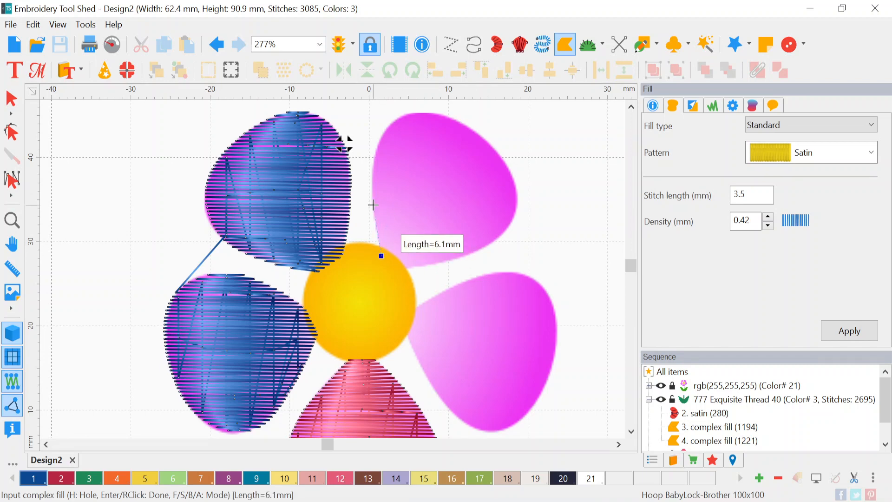
click(373, 204)
click(378, 149)
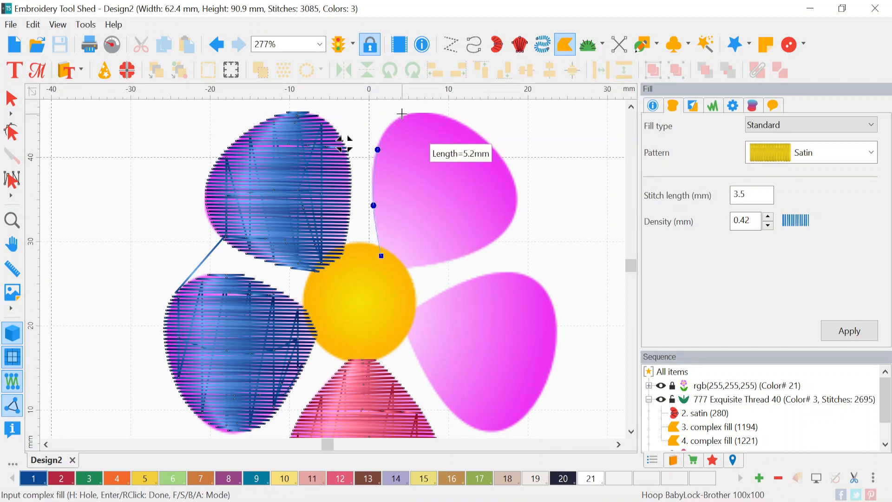
click(402, 114)
click(450, 116)
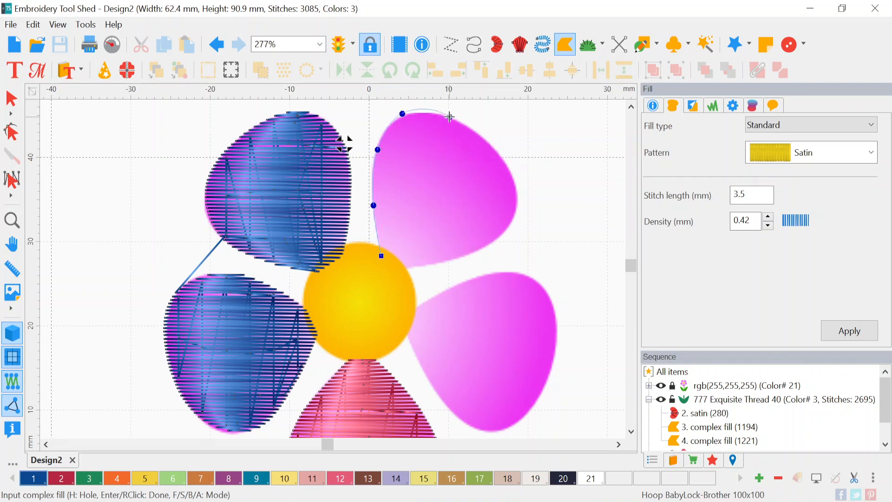
click(501, 153)
click(512, 221)
click(449, 260)
right_click(453, 226)
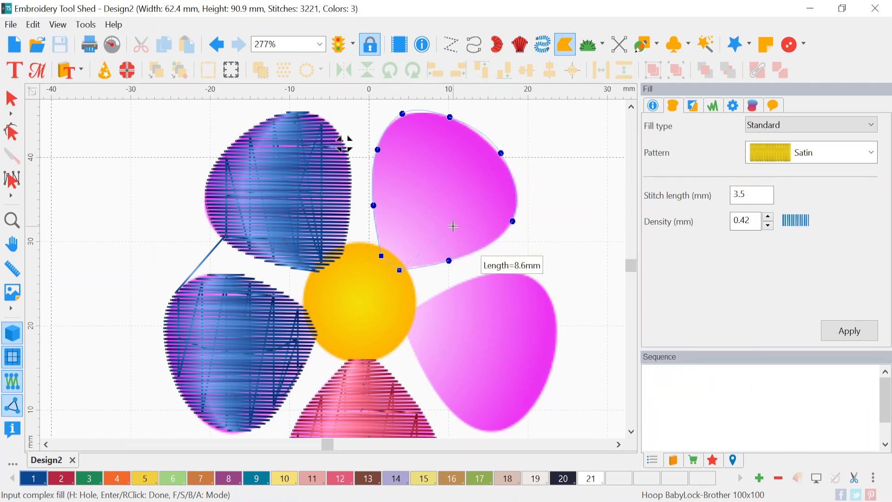
scroll(469, 263, down, 2)
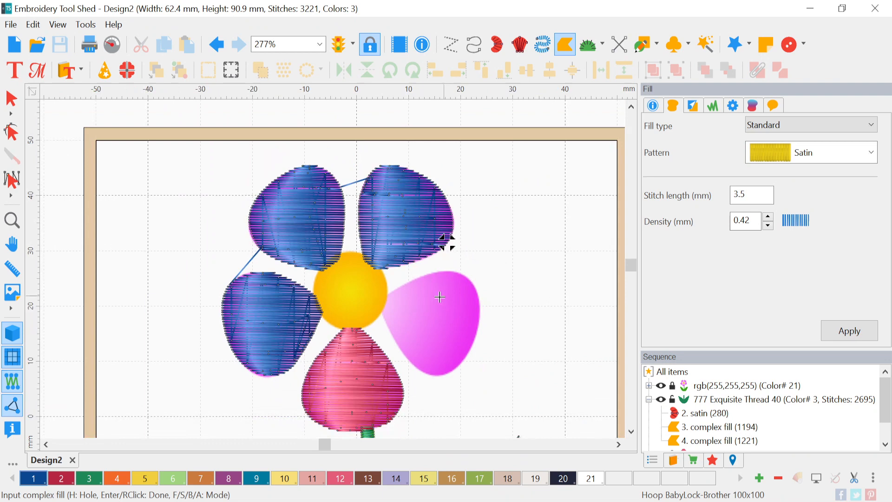
Step: Trace the right petal clockwise as a complex fill, from a corner point at the flower centre around its outline with curve points
click(382, 296)
click(402, 288)
click(432, 274)
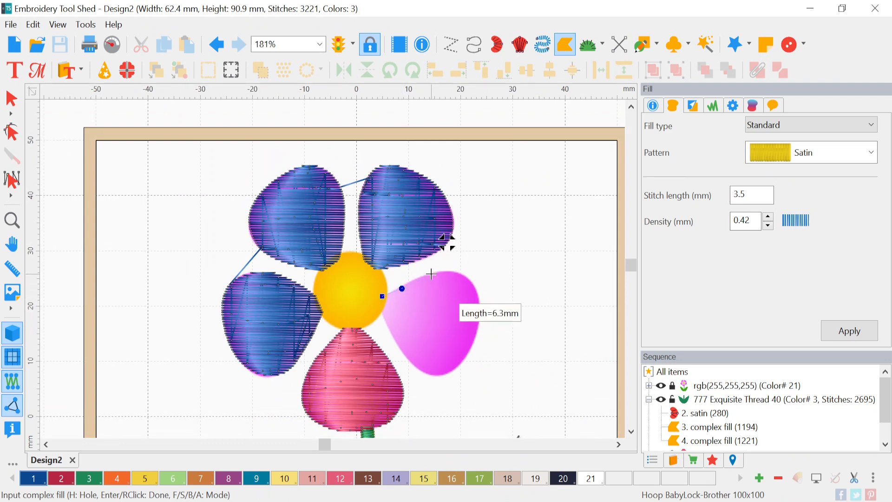
click(467, 275)
click(478, 328)
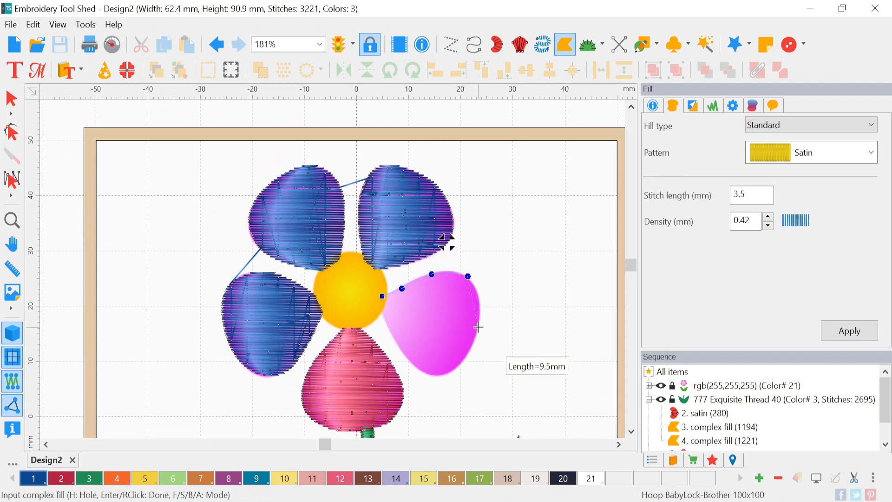
click(460, 368)
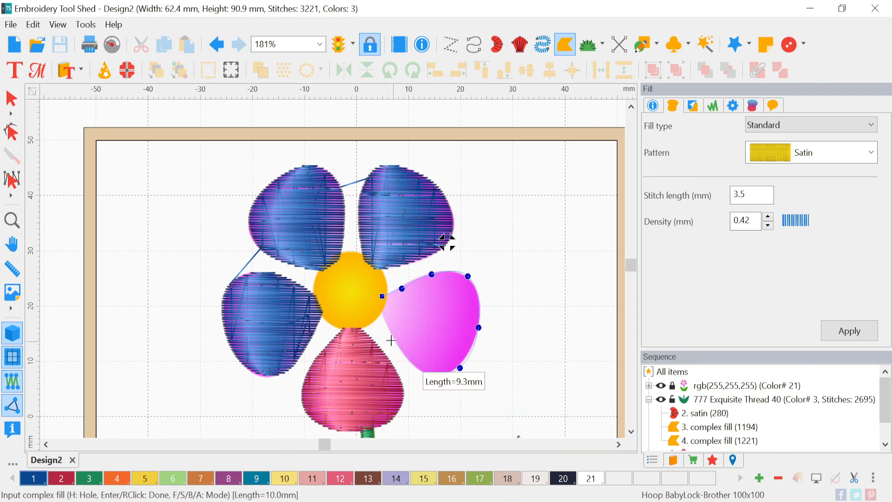
click(397, 341)
click(378, 310)
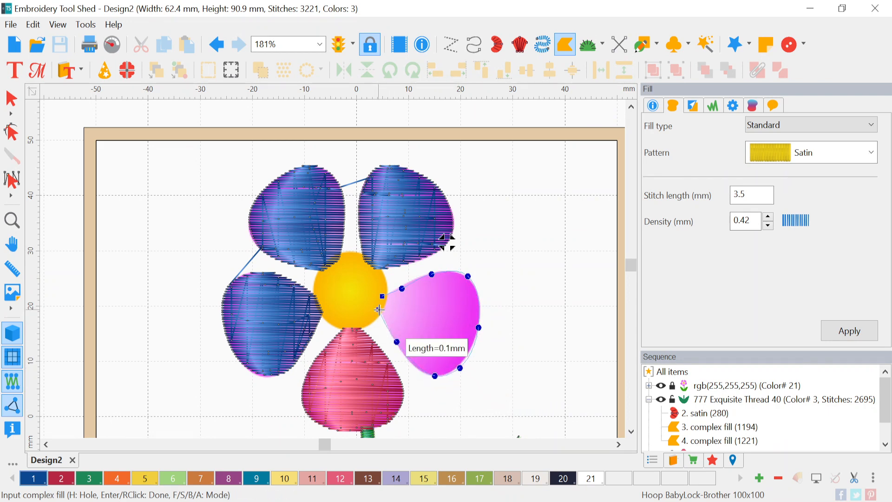
key(Return)
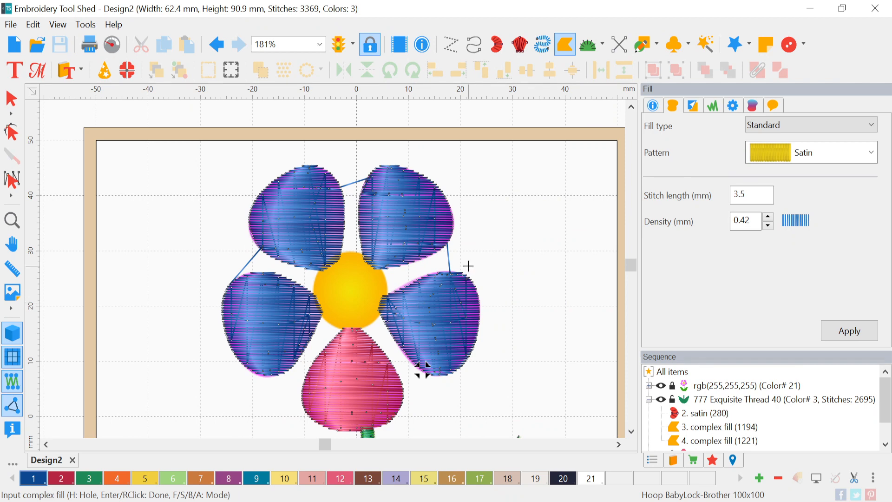
scroll(469, 265, down, 2)
scroll(769, 433, down, 1)
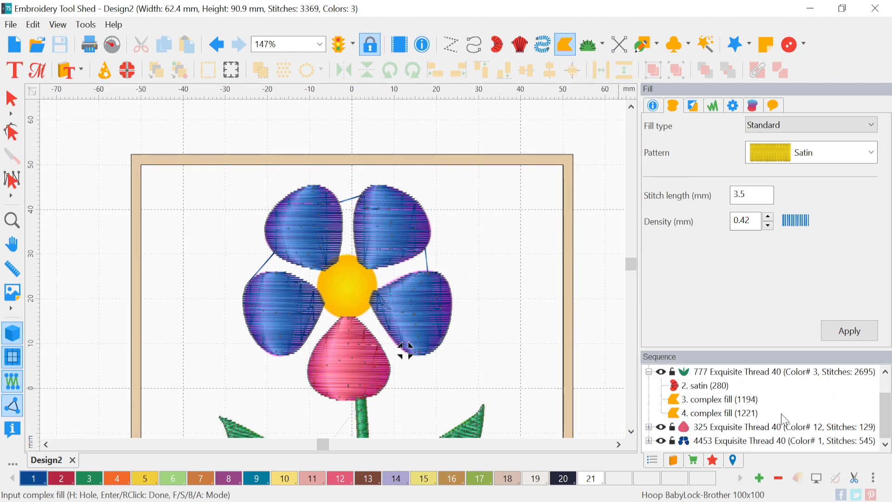
key(Escape)
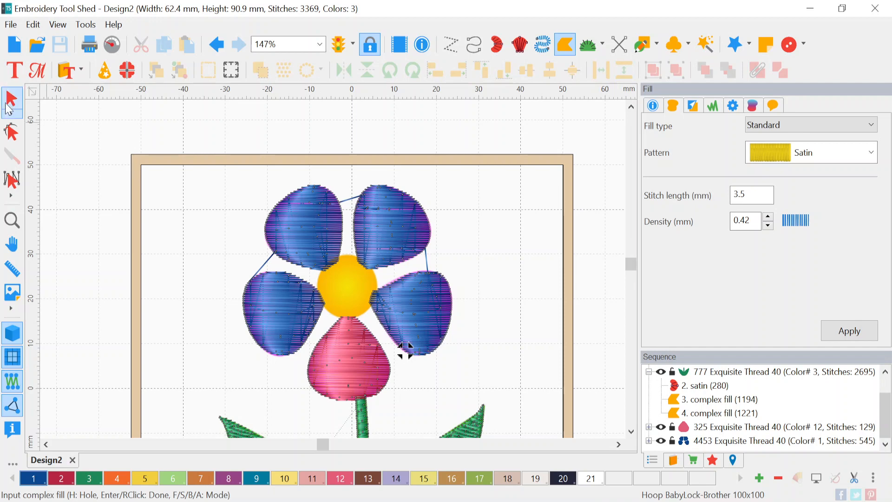
Step: Recolour the four blue petals together to thread color 12, Rose Delight, and leave nothing selected
click(279, 320)
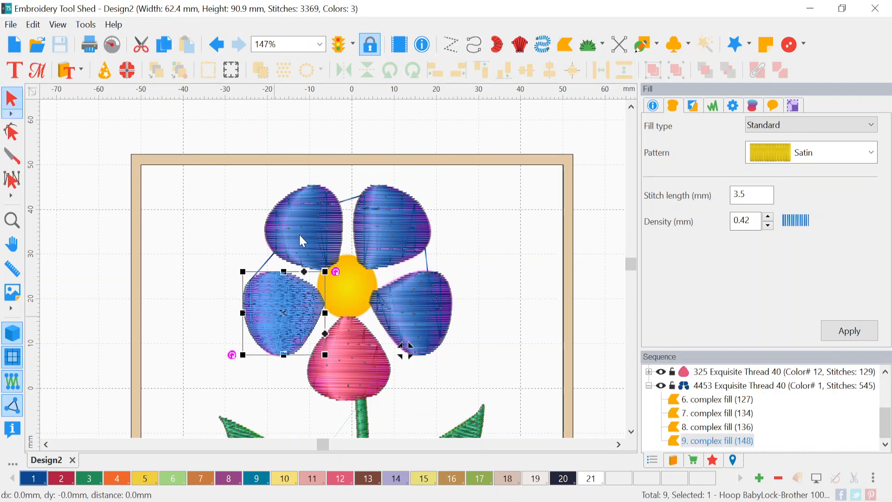
shift+click(317, 203)
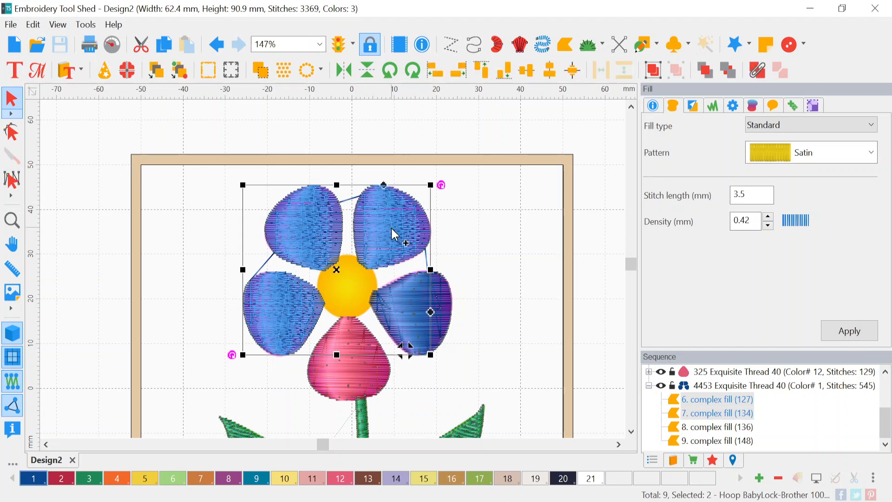
shift+click(430, 309)
shift+click(440, 309)
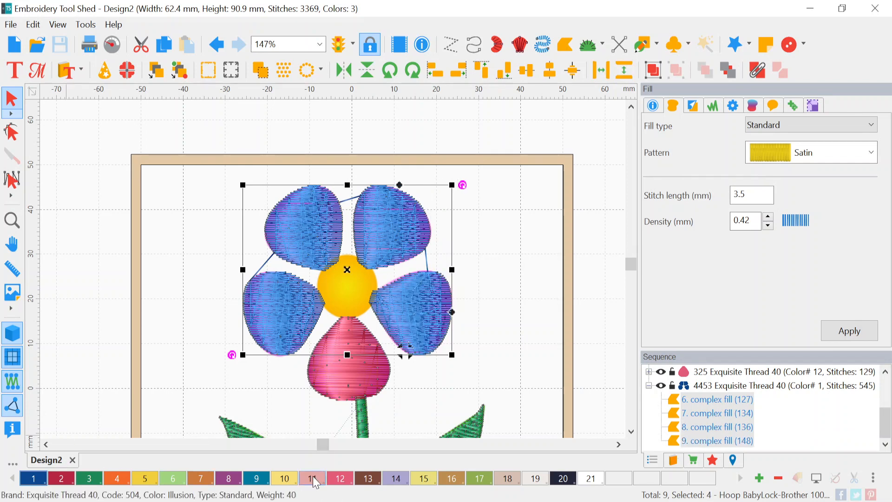
click(342, 485)
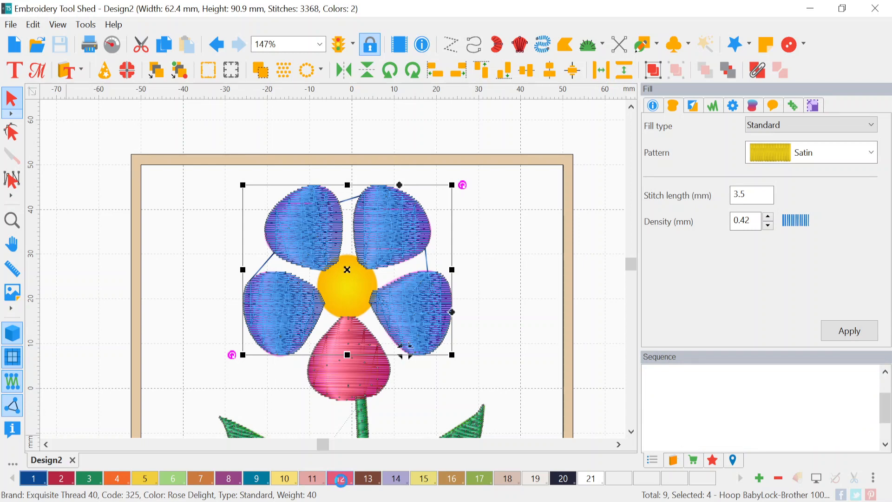
click(504, 352)
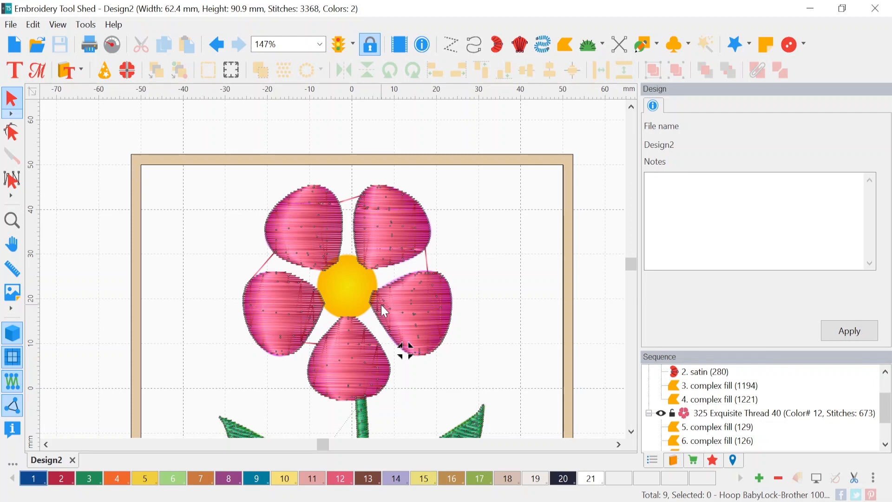
Step: Look through the Exquisite Thread 40 palette for thread color 12 and close it without choosing another color
double_click(342, 483)
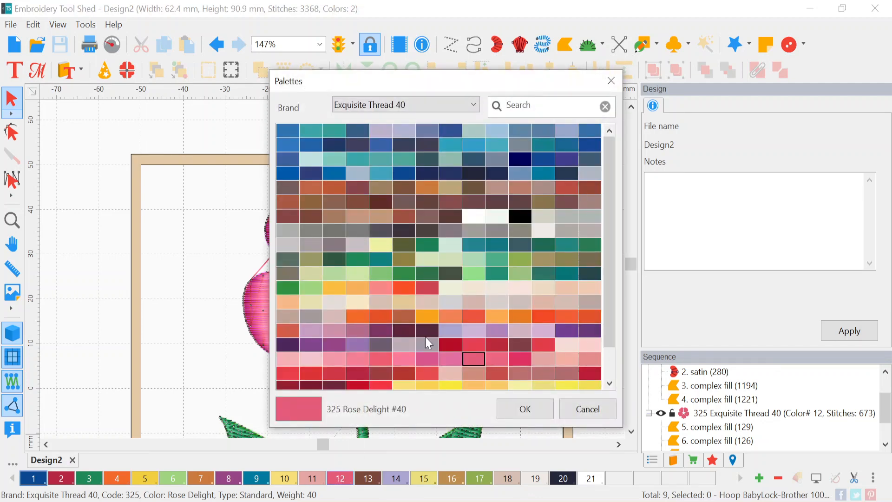
scroll(433, 294, down, 2)
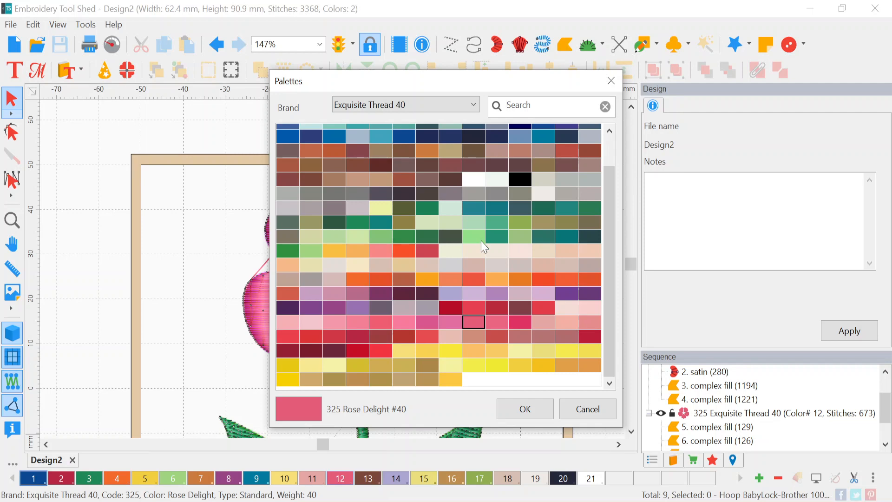
click(588, 409)
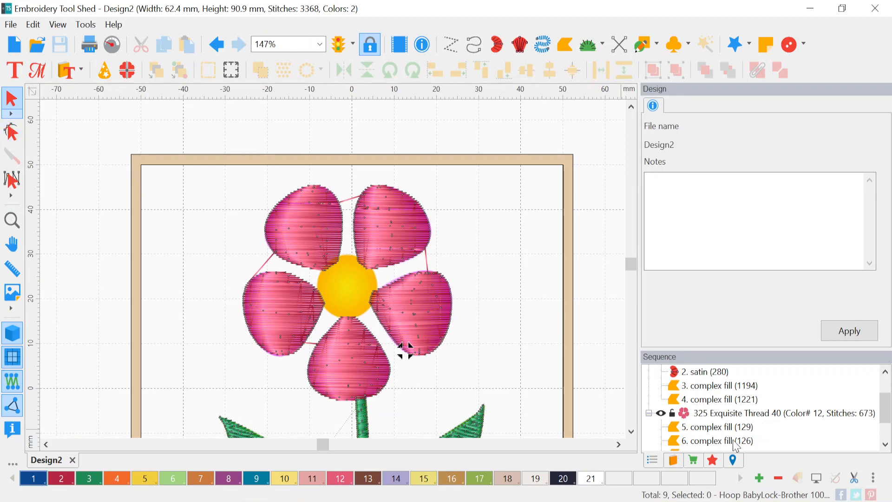
Step: Select the whole Rose Delight color group in the sequence, apply the Tatami fill pattern to all its petals, and deselect
scroll(736, 443, down, 1)
click(719, 376)
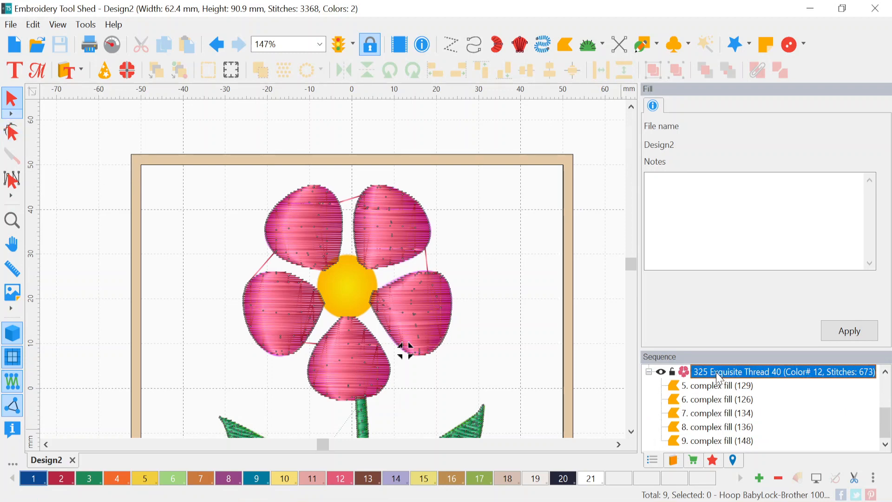
click(872, 156)
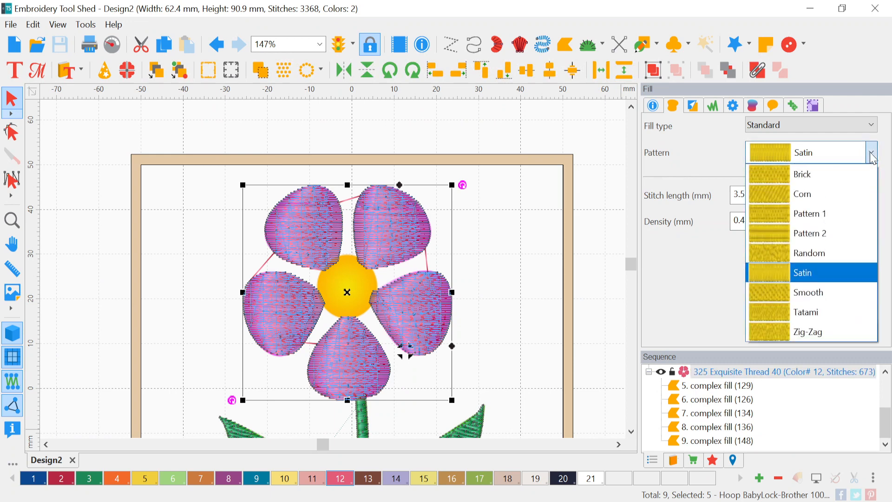
click(815, 312)
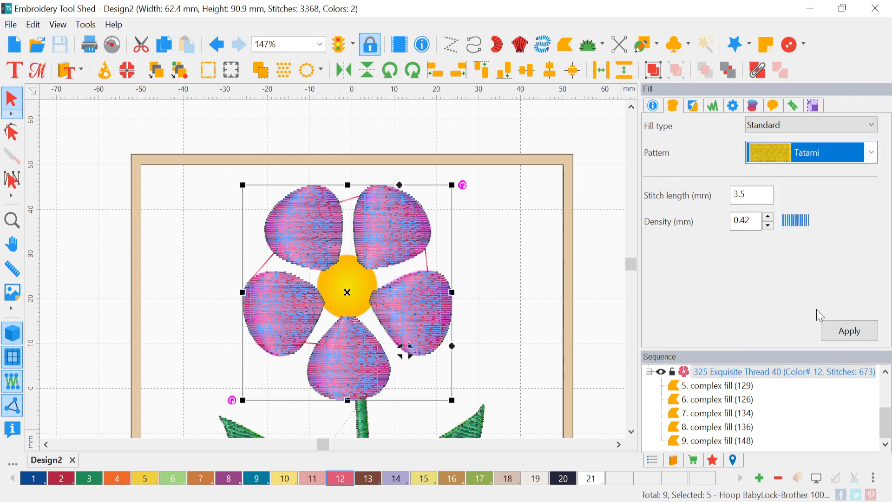
click(846, 324)
click(529, 288)
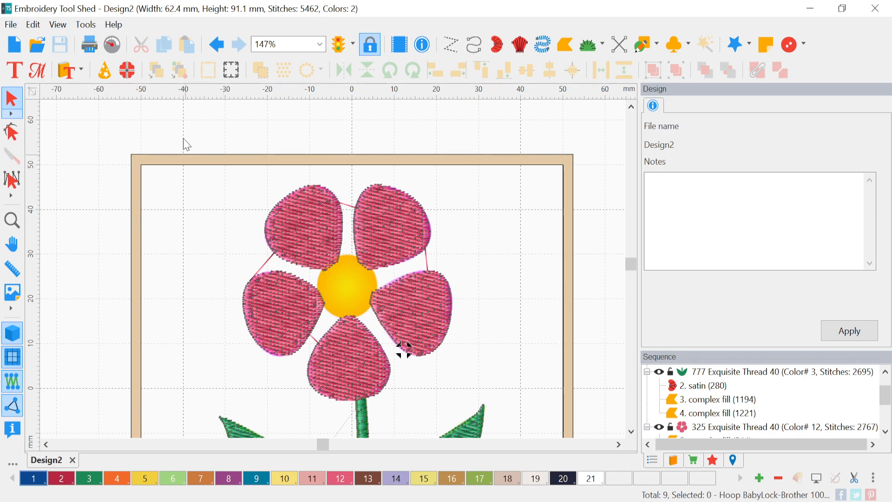
Step: Examine the available outline input modes in the general digitizing options and close the options without changing anything
click(91, 27)
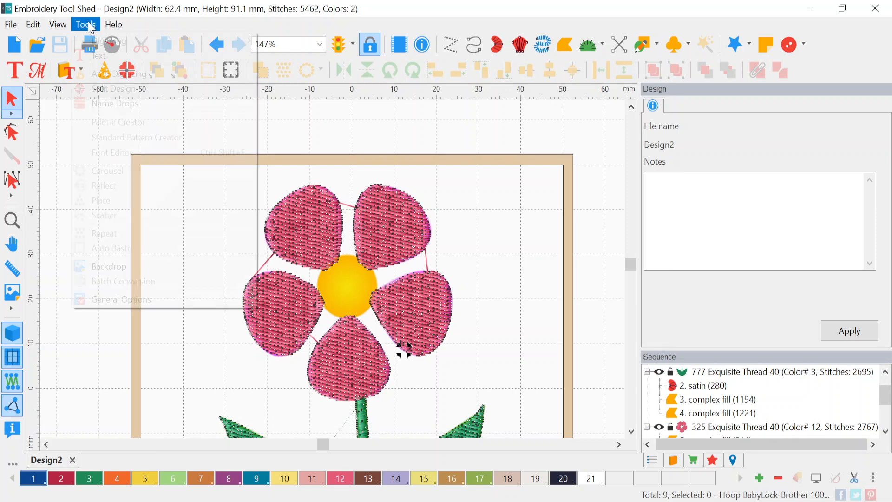
click(124, 306)
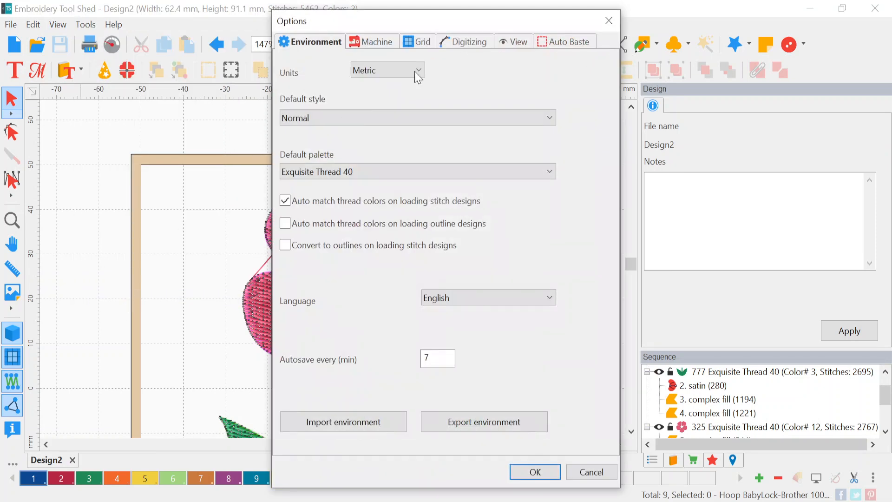
click(456, 44)
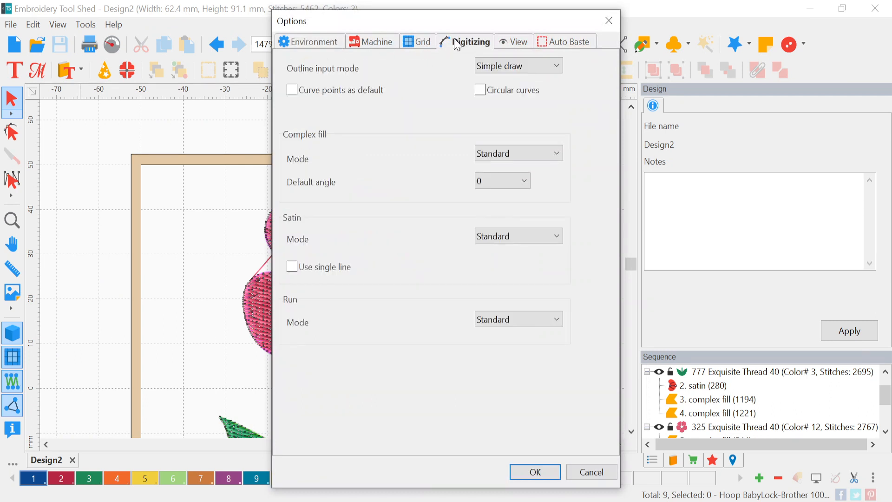
click(510, 69)
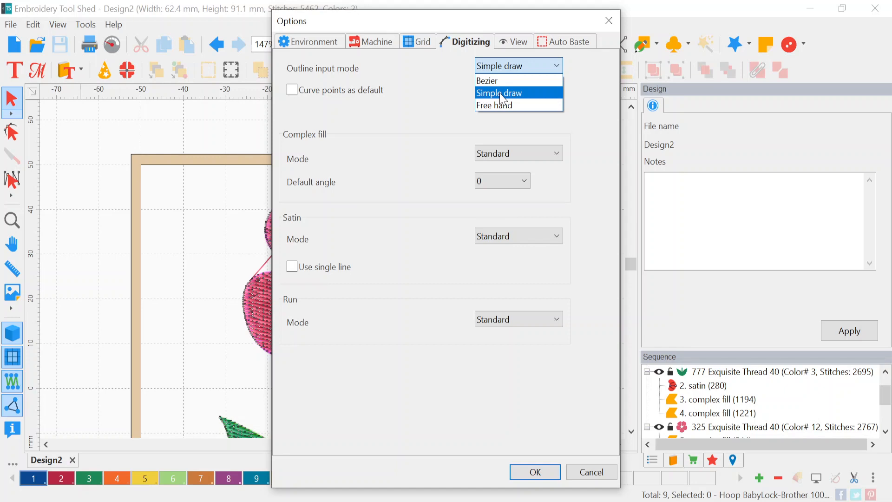
click(420, 94)
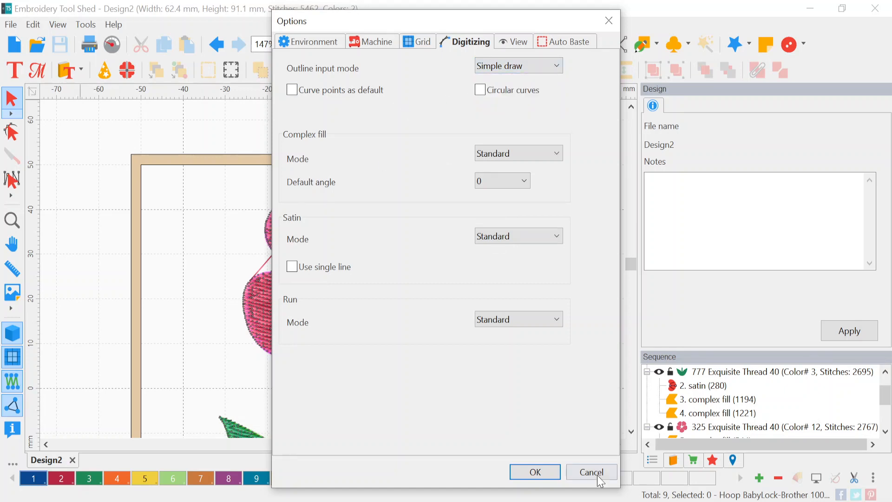
click(597, 473)
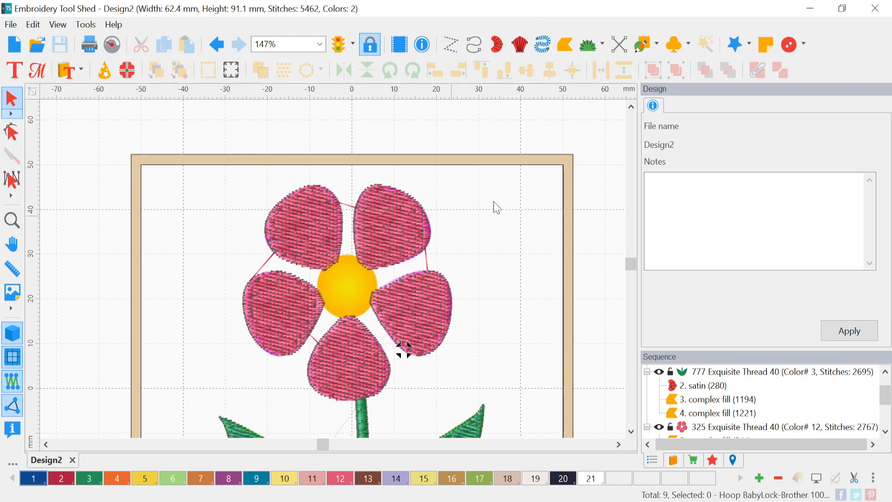
Step: Draw an upright outline ellipse in the empty hoop area beside the upper right petal and leave drawing mode
click(656, 47)
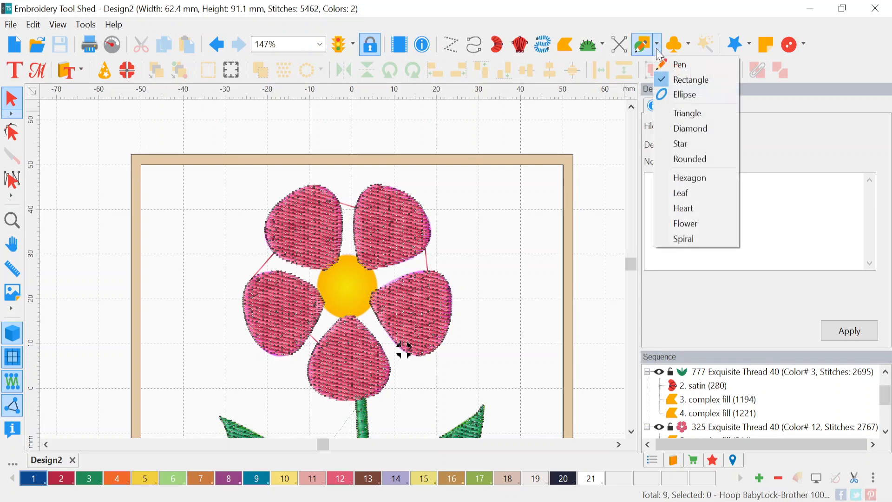
click(681, 97)
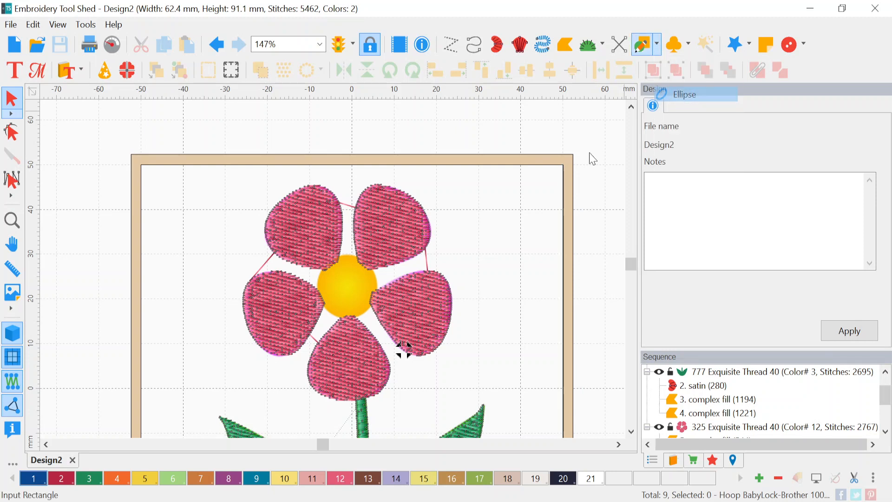
drag(496, 194, 564, 279)
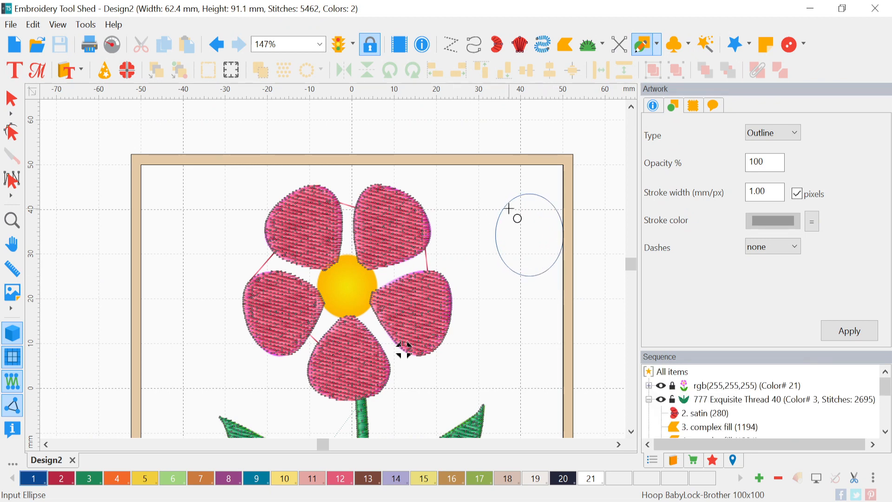
click(12, 98)
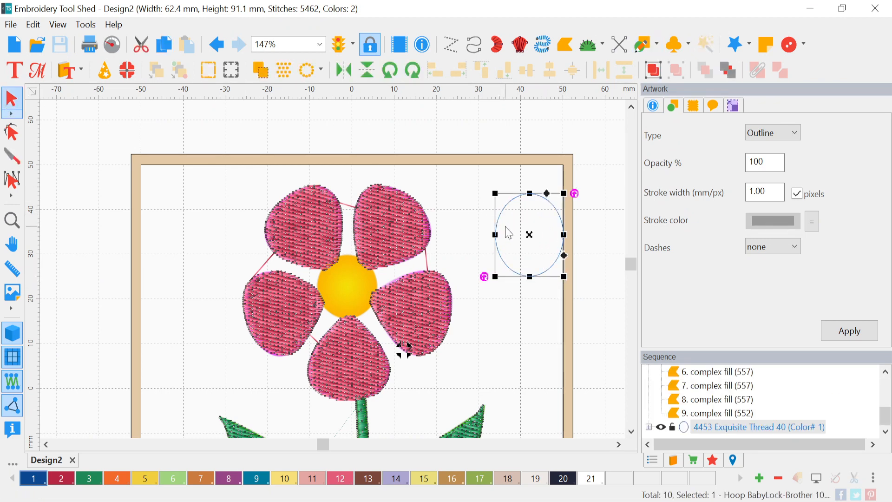
Step: Delete the unfilled outline ellipse beside the flower
key(Delete)
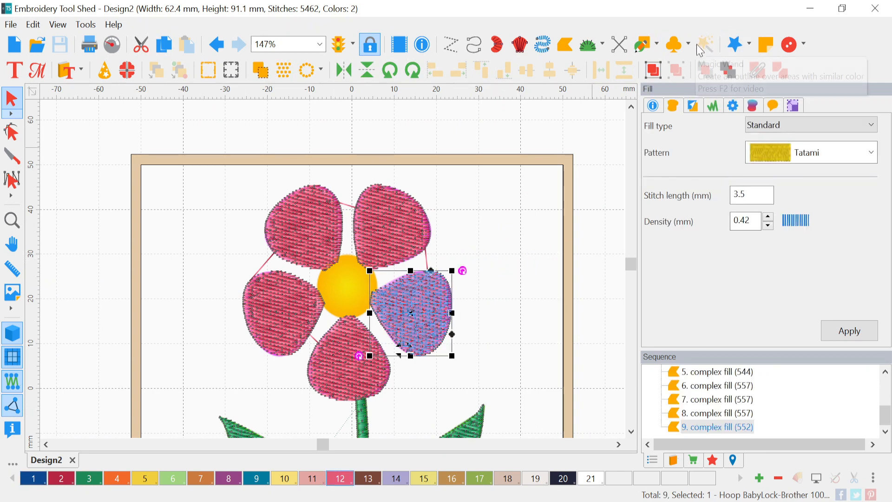
Step: Draw an outline ellipse roughly over the flower's yellow centre and select it
click(657, 47)
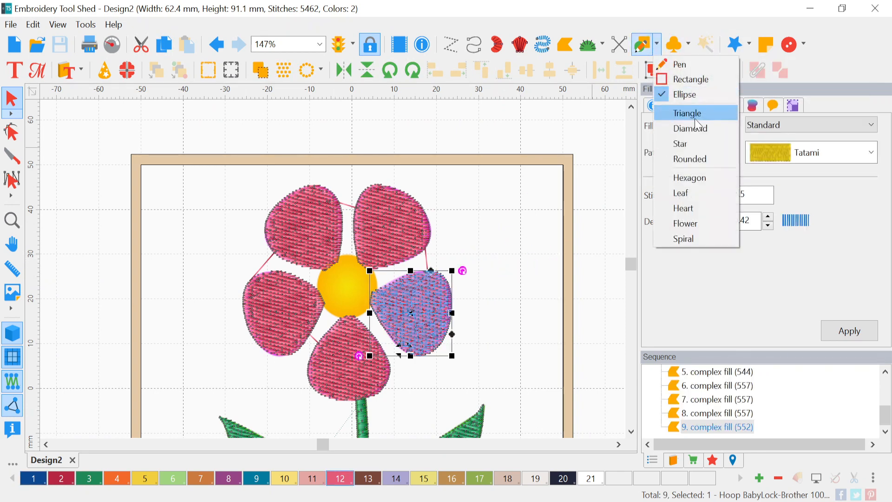
click(692, 93)
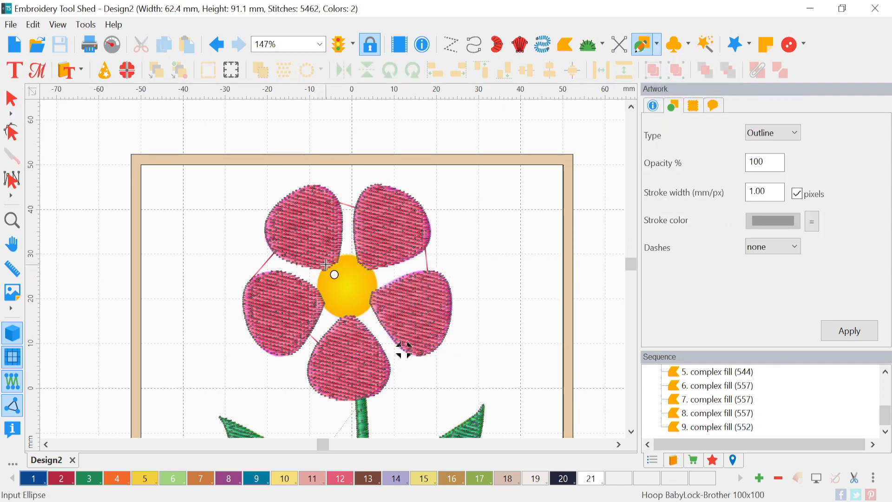
drag(328, 263, 383, 322)
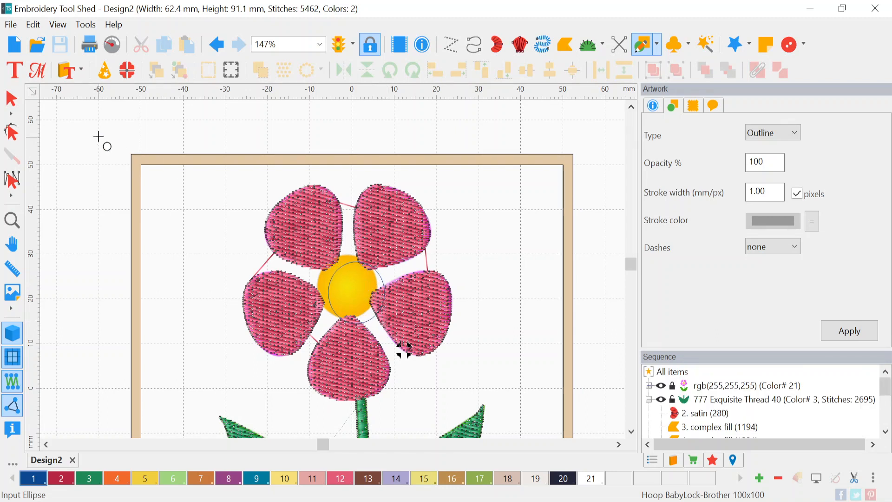
click(12, 98)
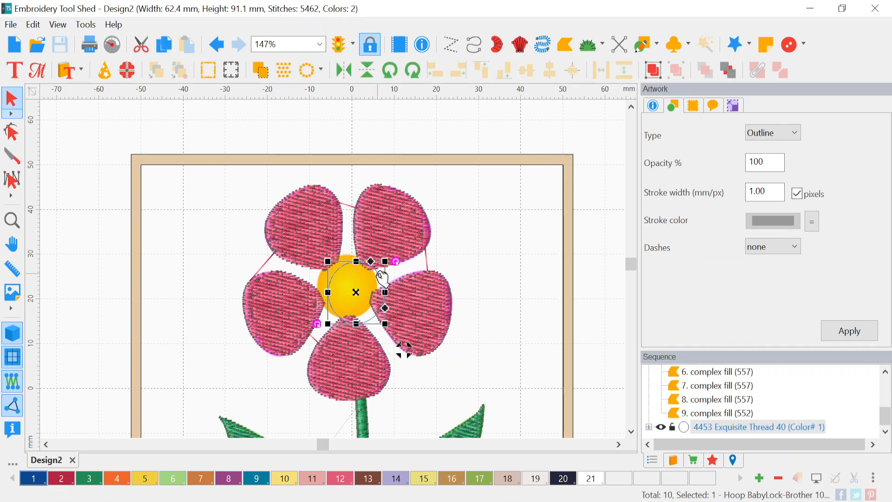
Step: Convert the ellipse to a Complex Fill and move it onto the flower's yellow centre
right_click(379, 275)
mouse_move(451, 397)
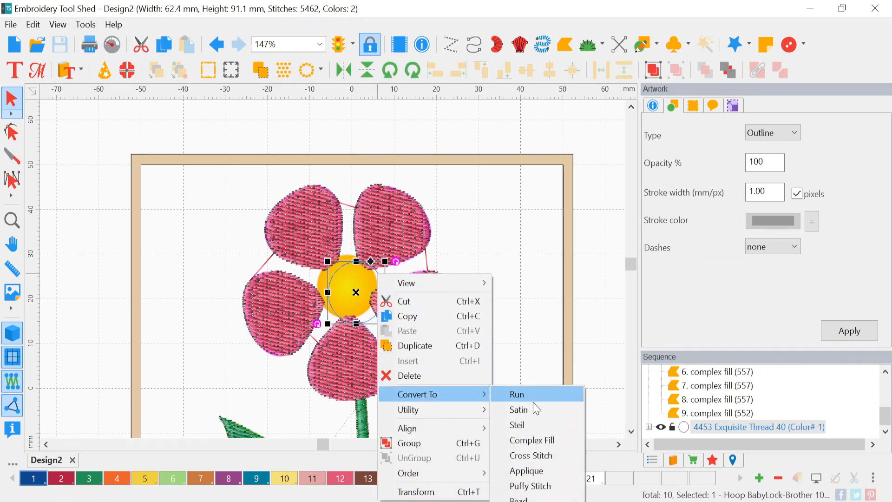
click(534, 440)
mouse_move(371, 288)
mouse_down()
mouse_move(360, 282)
mouse_move(370, 284)
mouse_up()
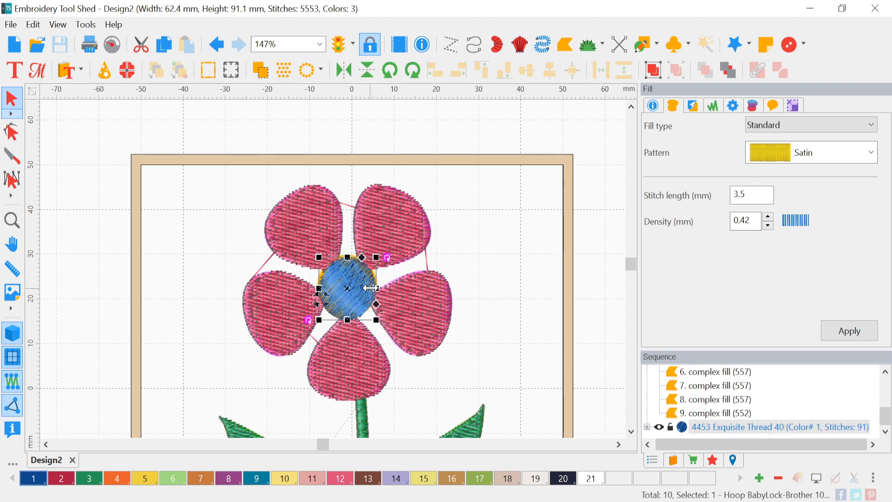
Step: Delete the filled ellipse from the flower's centre
click(542, 259)
click(358, 275)
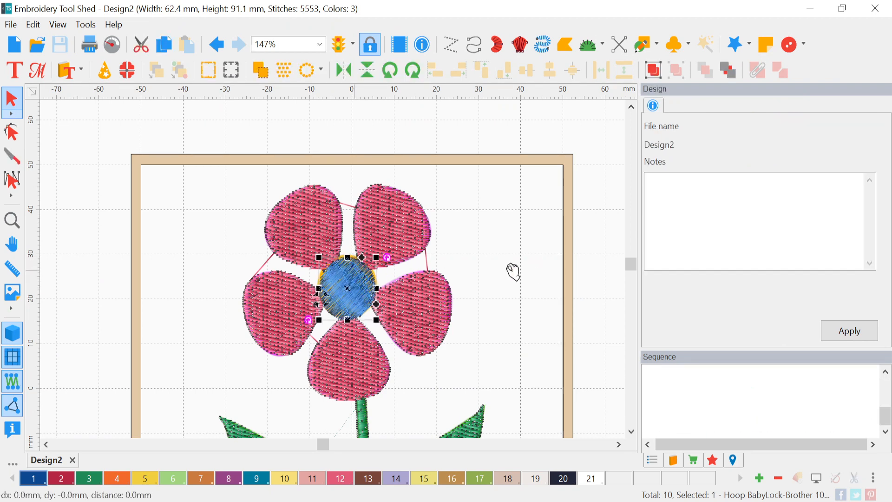
key(Delete)
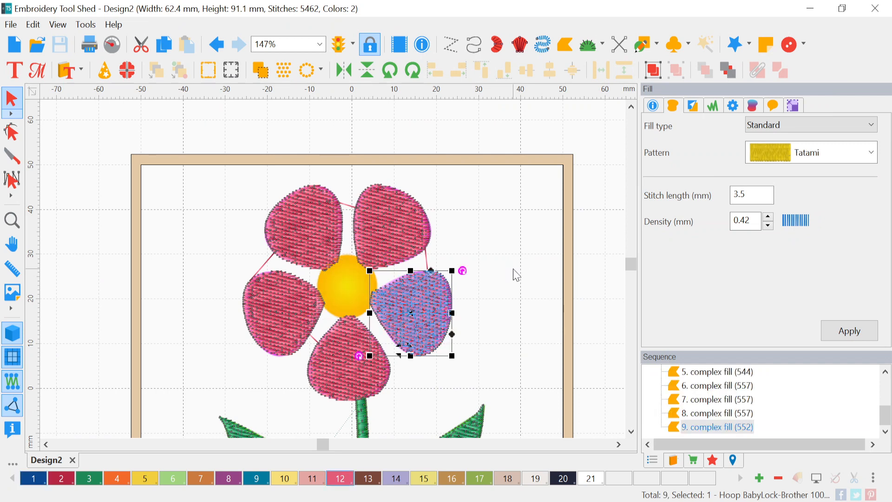
Step: Digitize a complex fill by placing five points around the edge of the flower's yellow centre
click(564, 44)
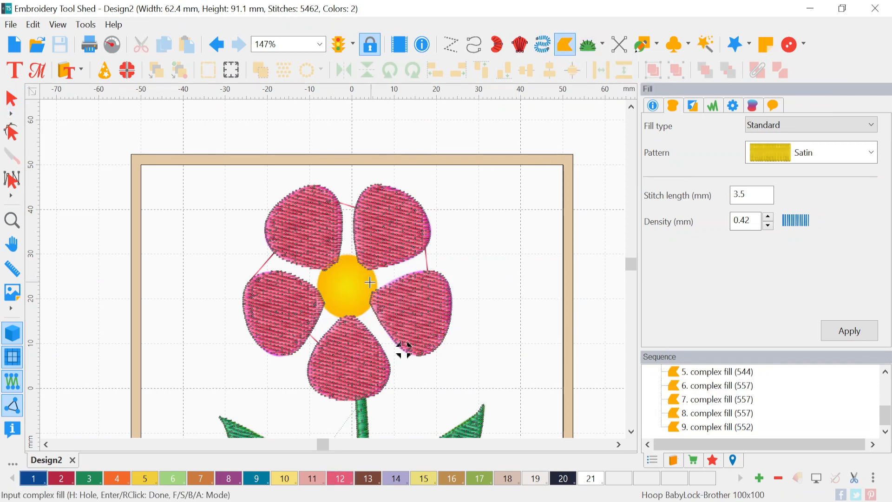
scroll(371, 283, up, 4)
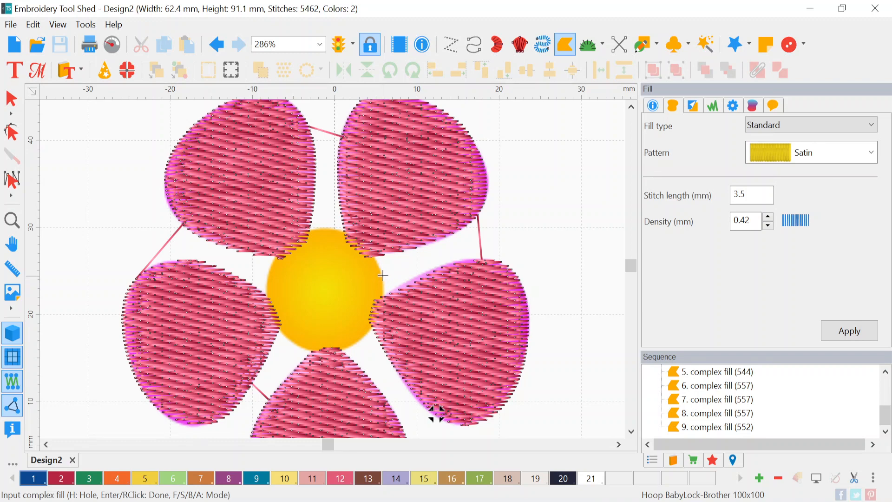
click(381, 275)
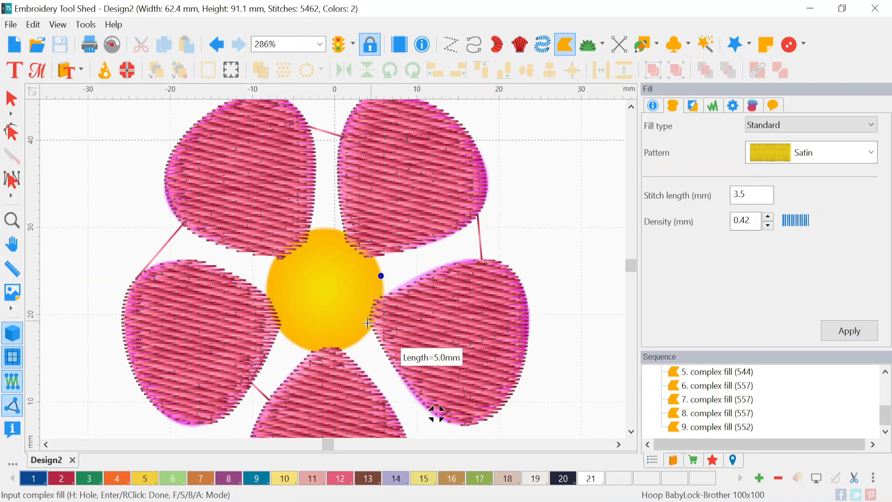
click(359, 342)
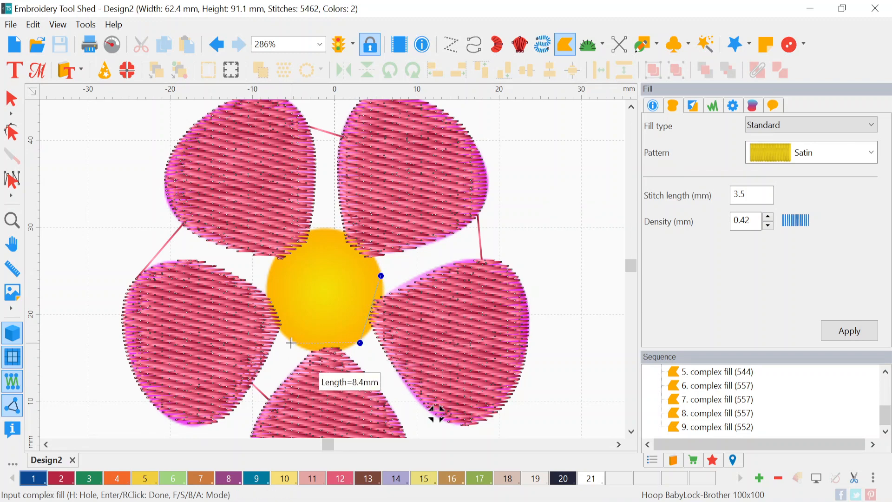
click(291, 343)
click(269, 271)
click(325, 227)
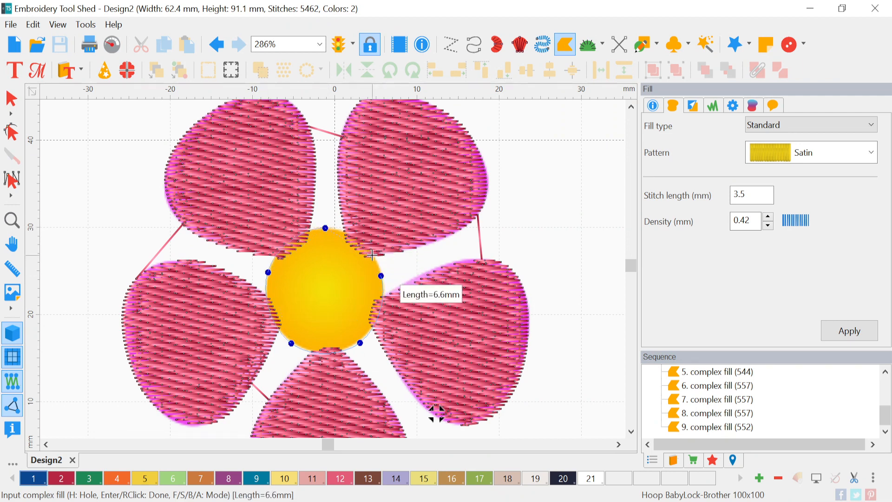
key(Return)
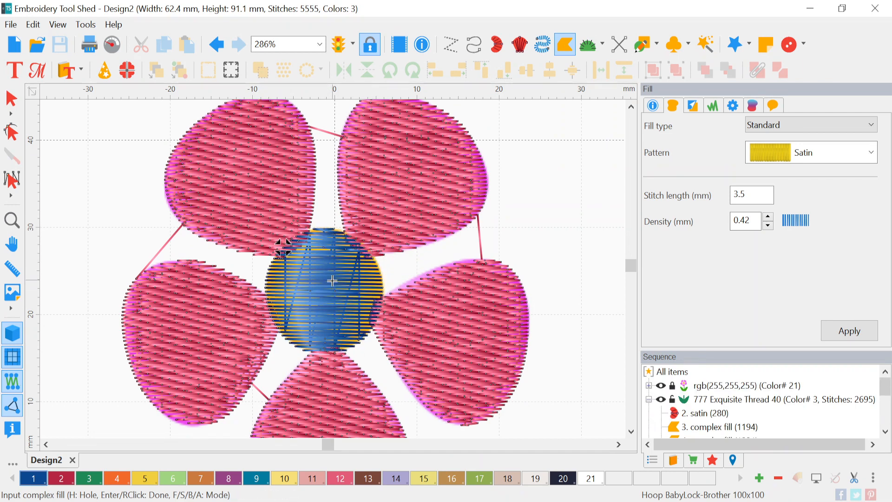
Step: Recolour the flower's centre fill with thread 5 (Golden Gate) and apply the Tatami pattern to it
click(12, 98)
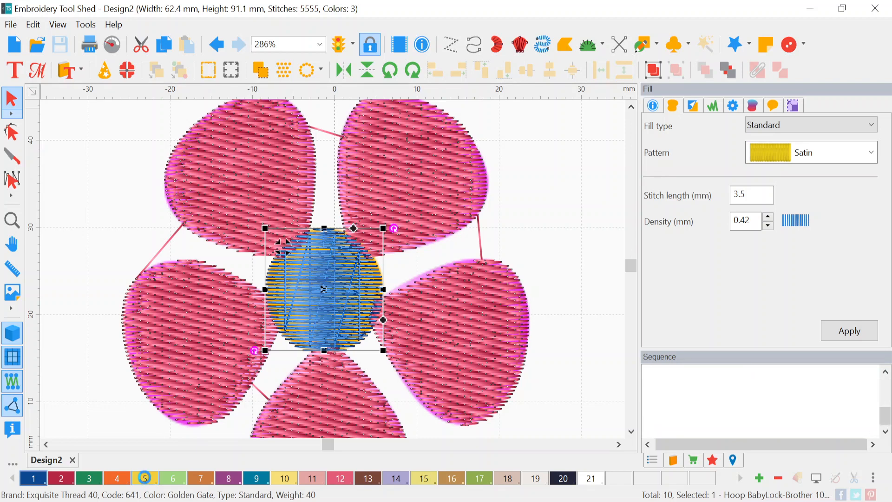
click(147, 481)
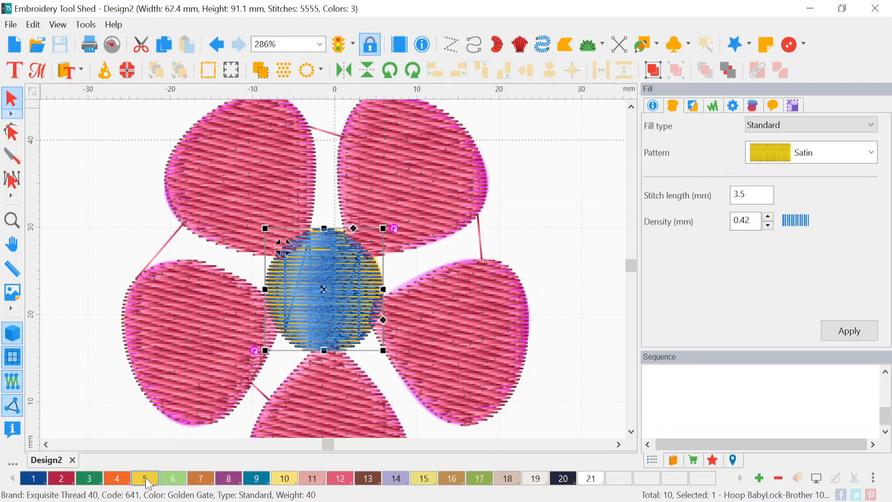
click(870, 152)
click(827, 309)
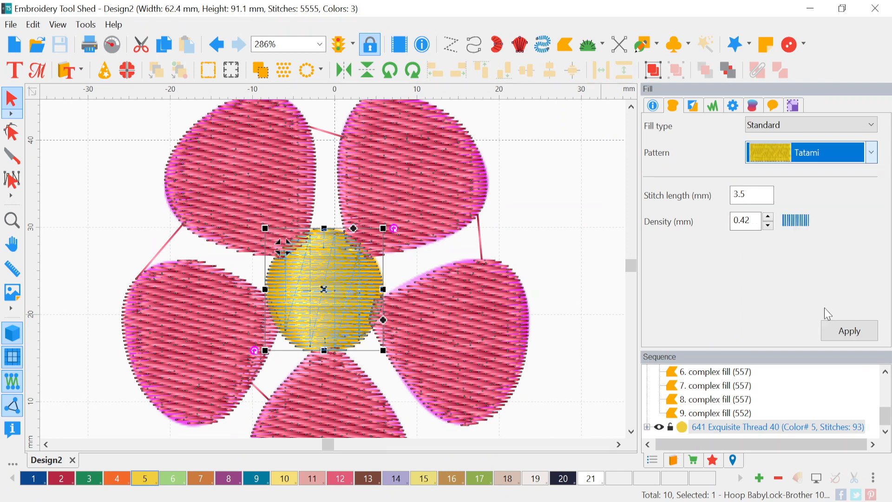
click(845, 330)
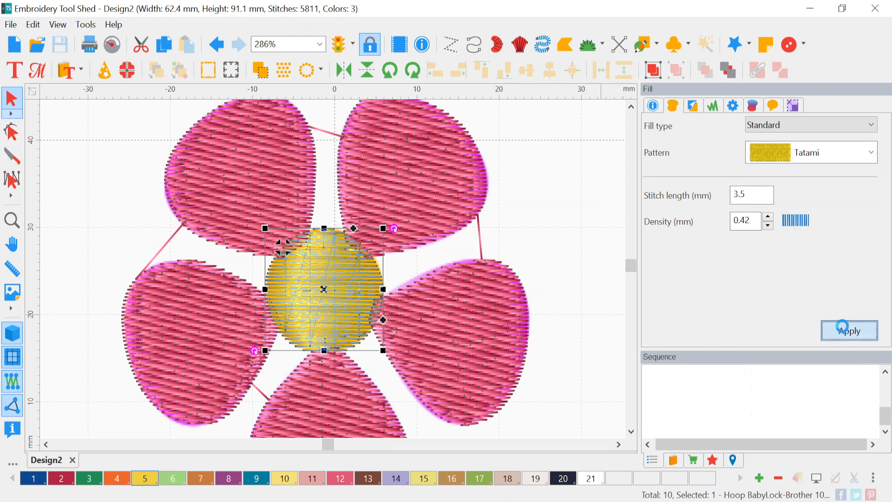
click(544, 238)
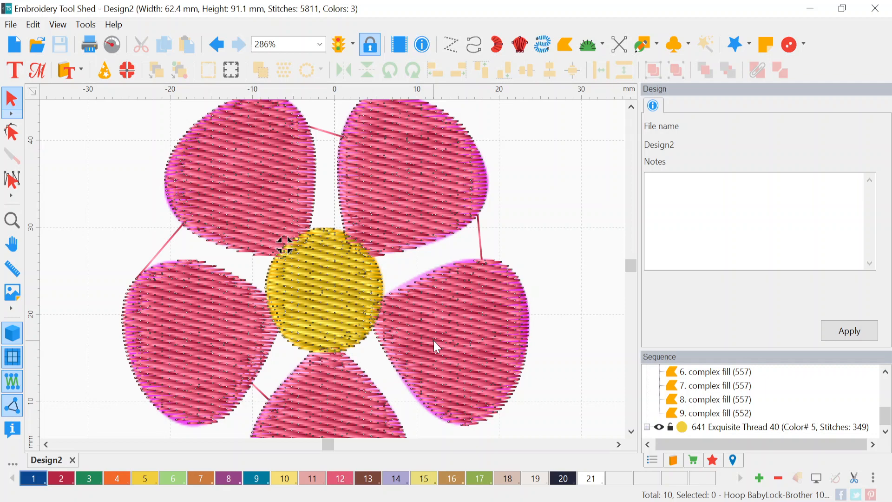
Step: Reposition the left leaf's stitch angle line so it runs diagonally from near the leaf tip to its base at the stem
scroll(436, 345, down, 4)
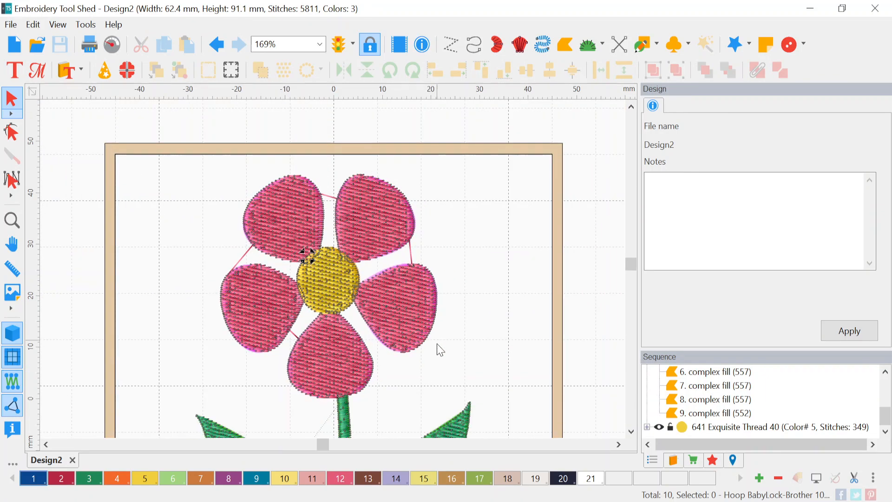
scroll(437, 351, down, 3)
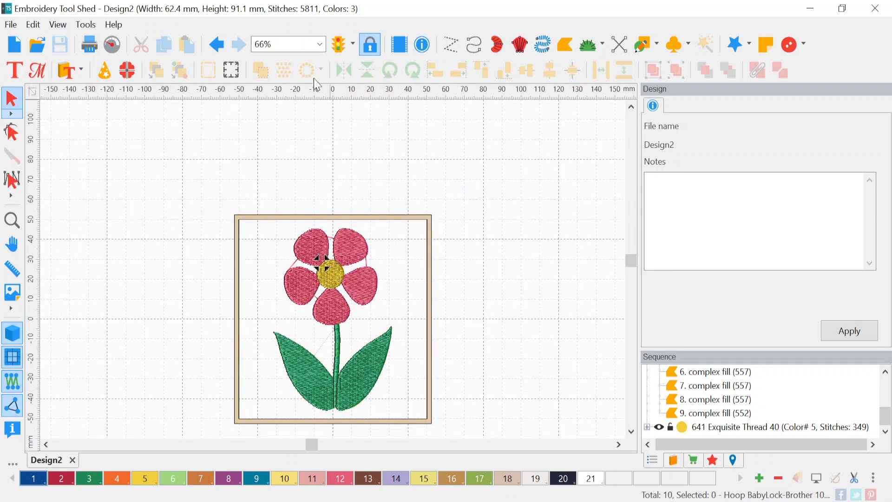
click(320, 44)
click(290, 84)
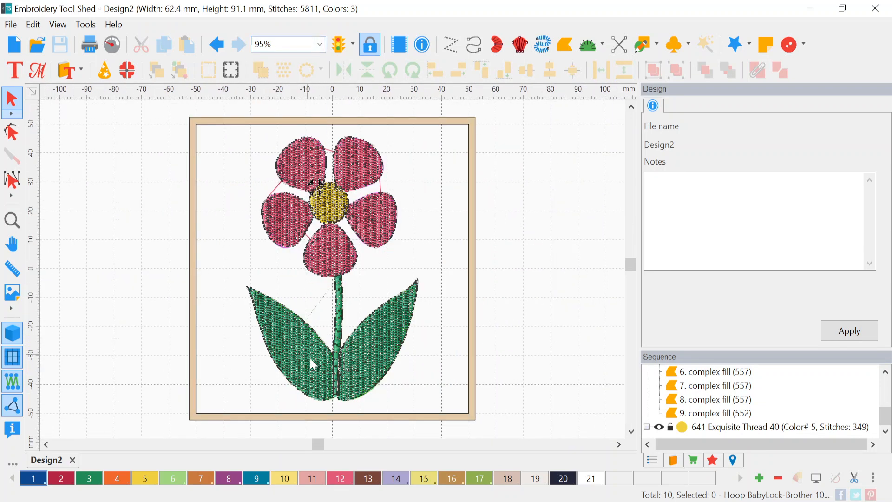
click(299, 359)
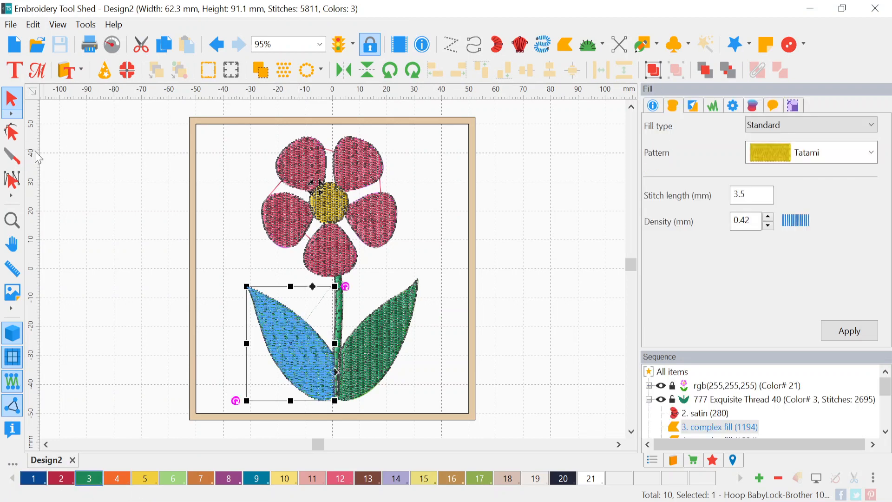
click(13, 134)
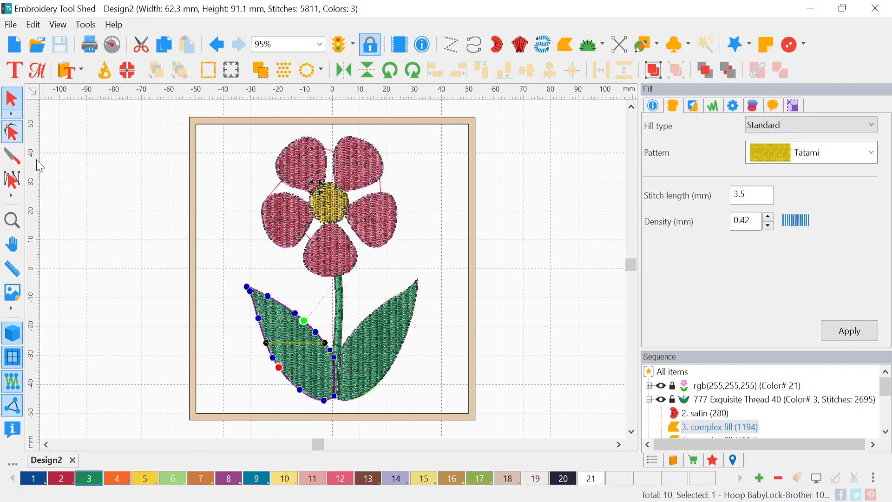
scroll(318, 374, up, 1)
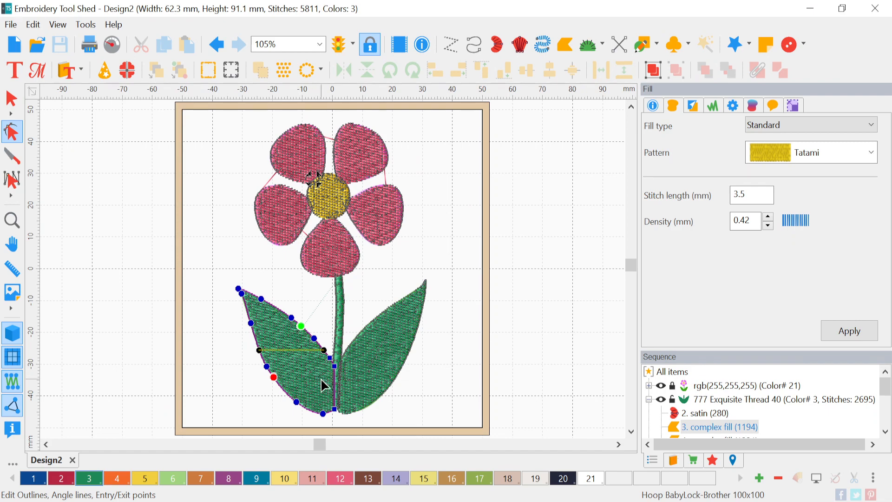
scroll(324, 385, up, 3)
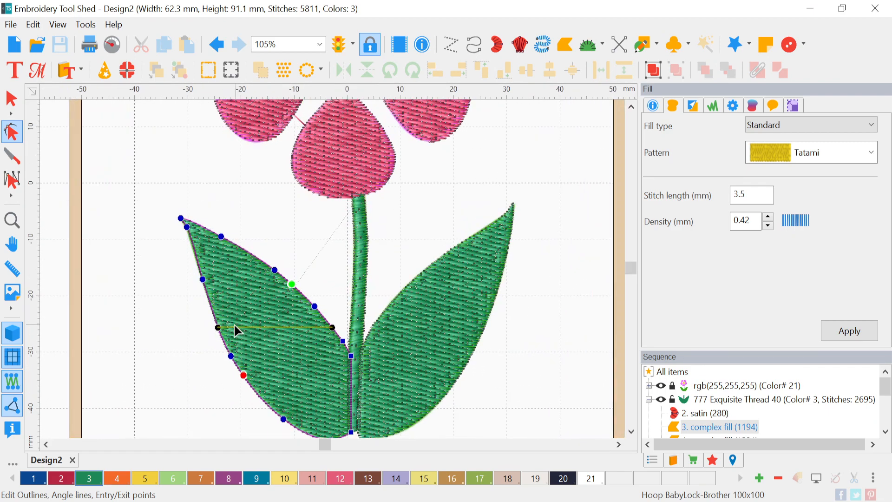
drag(218, 328, 203, 227)
drag(336, 333, 346, 408)
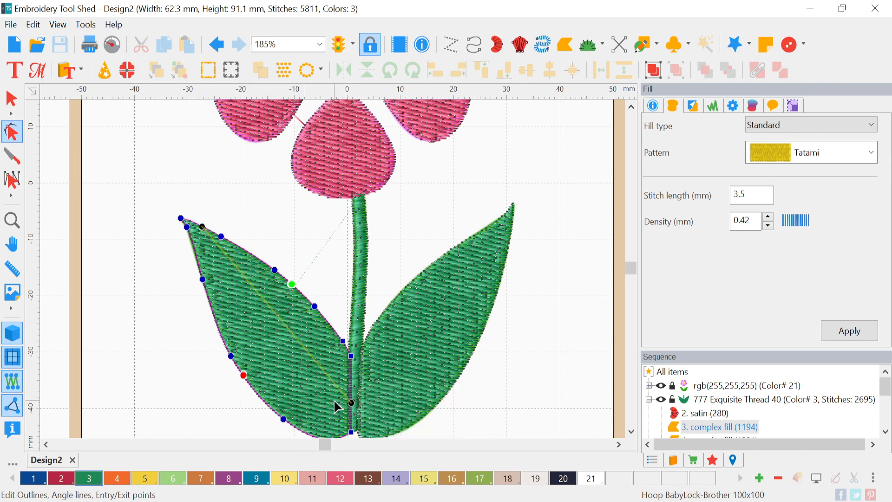
Step: Reposition the right leaf's stitch angle line so it runs diagonally from its base at the stem to near the leaf tip
click(429, 340)
drag(372, 321, 358, 406)
drag(487, 322, 511, 229)
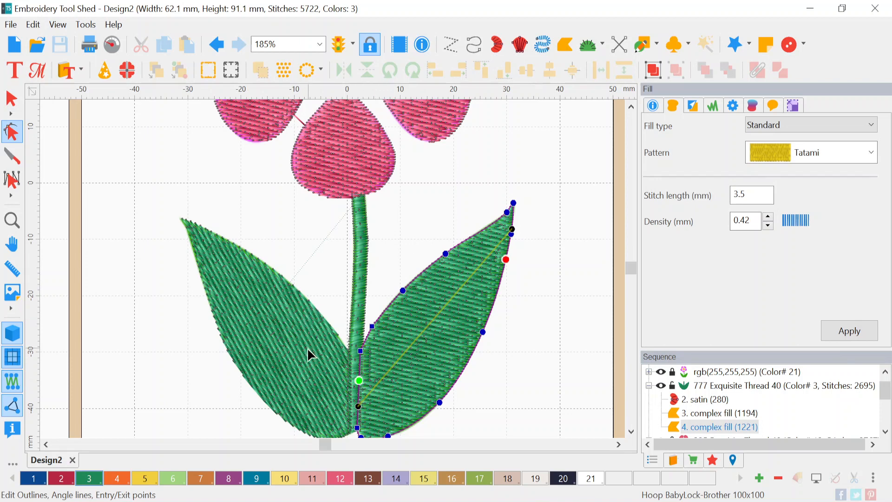
click(11, 99)
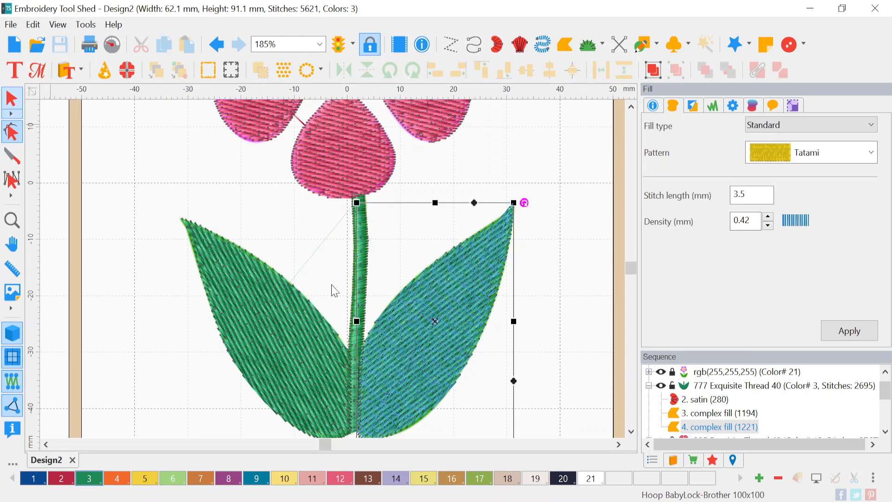
click(535, 308)
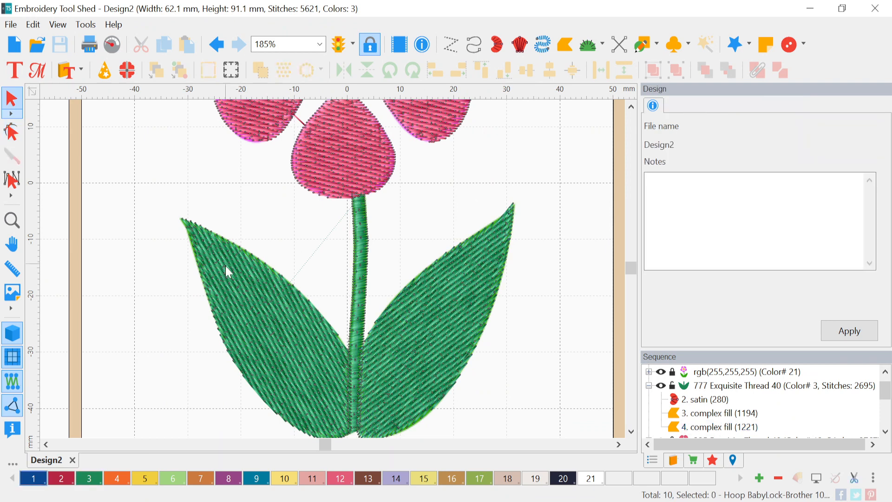
Step: Review the left leaf fill's available stitch patterns and its underlay settings, including the Perpendicular option
click(275, 327)
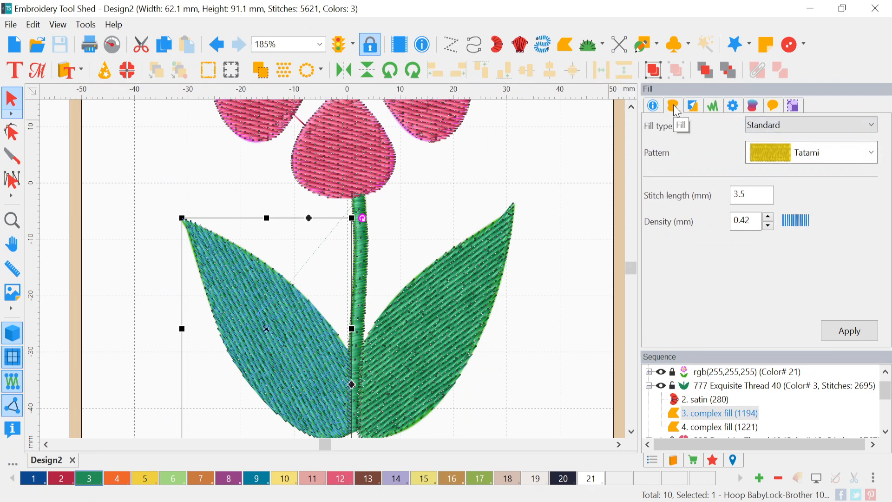
click(826, 165)
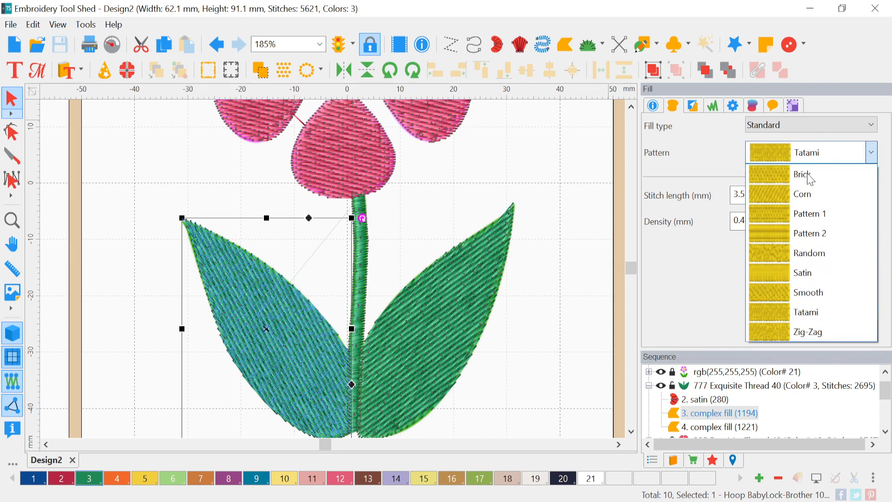
click(704, 262)
click(693, 106)
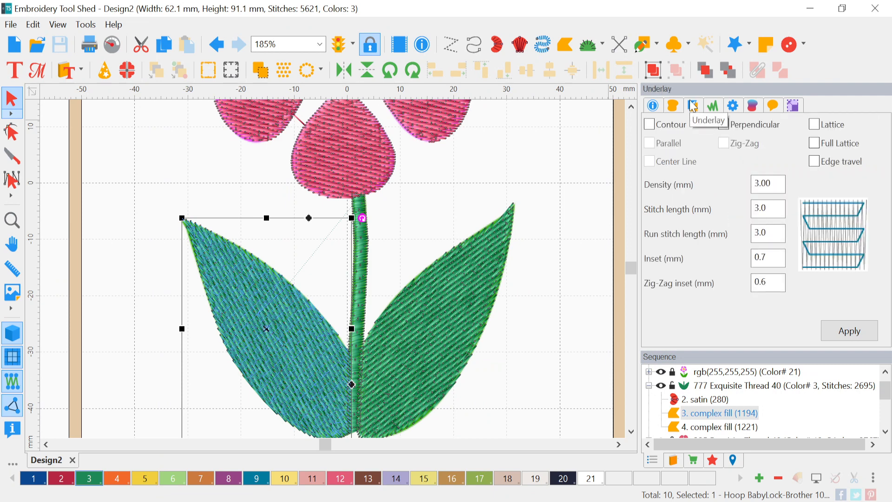
click(723, 125)
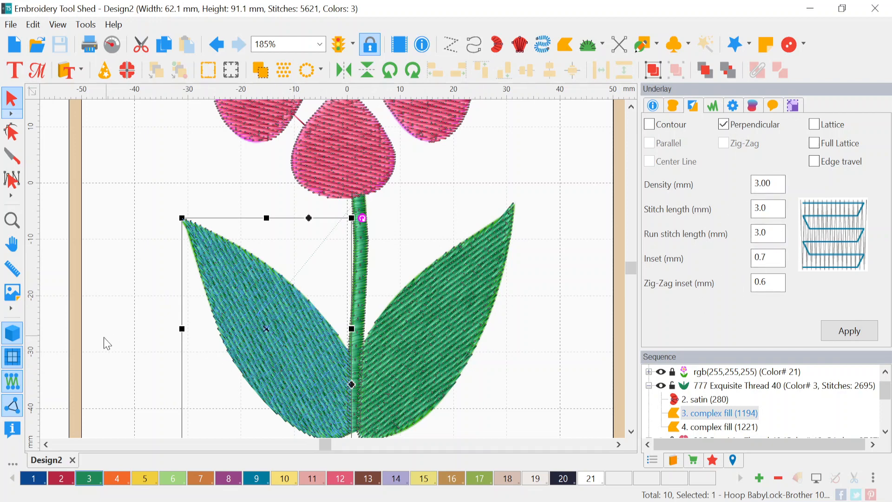
Step: Switch off the 3D stitch rendering and hide the white background artwork so the leaves' underlay stitches can be inspected
click(17, 338)
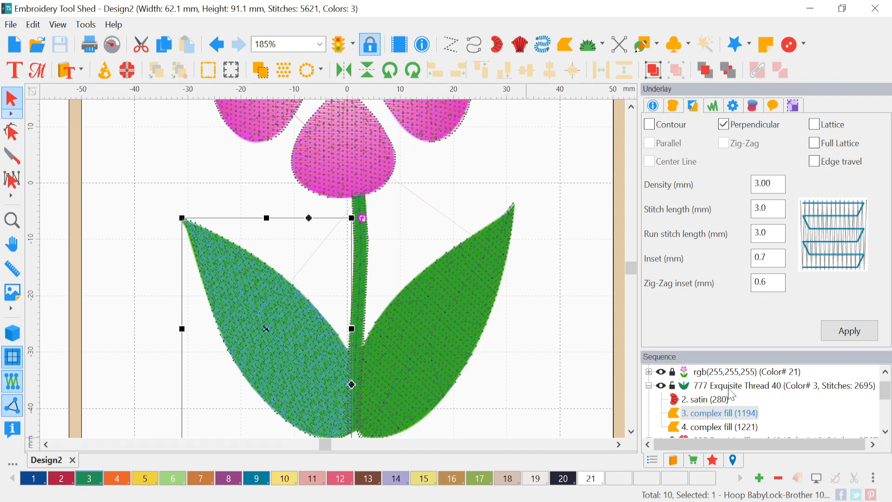
scroll(721, 391, up, 1)
click(662, 388)
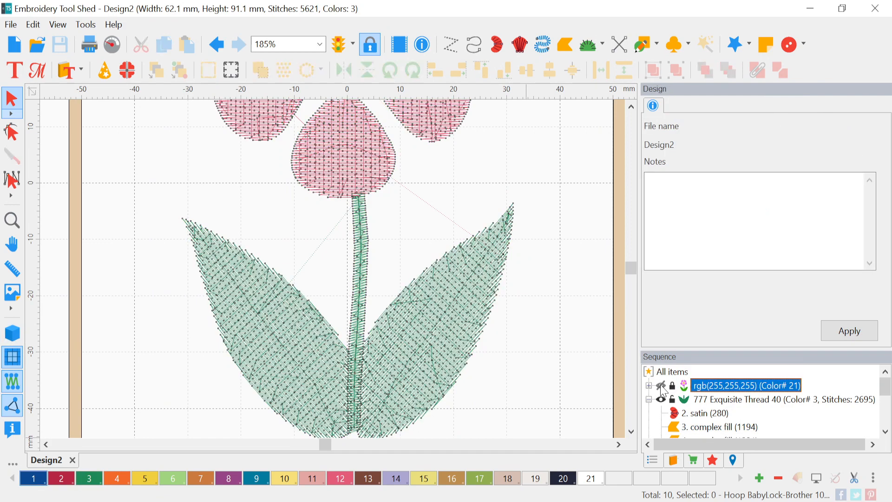
scroll(301, 355, up, 2)
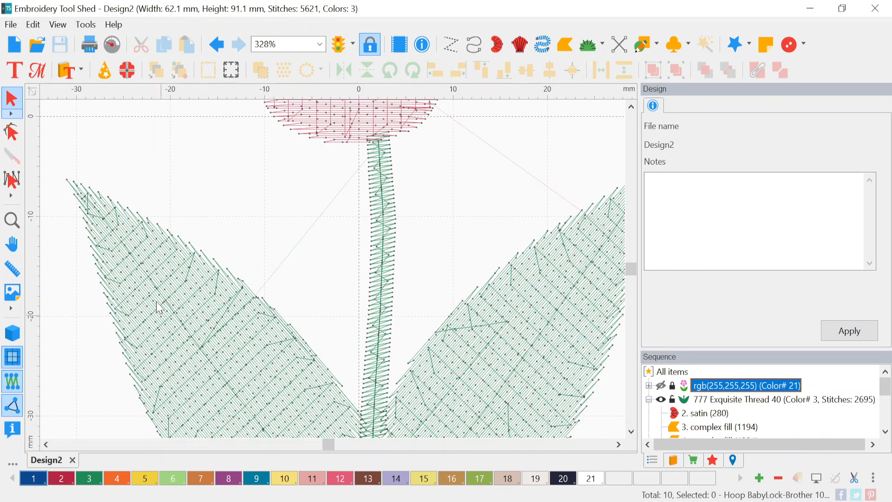
Step: Review the left leaf's underlay, pull/push compensation, general connection and blend settings
click(177, 323)
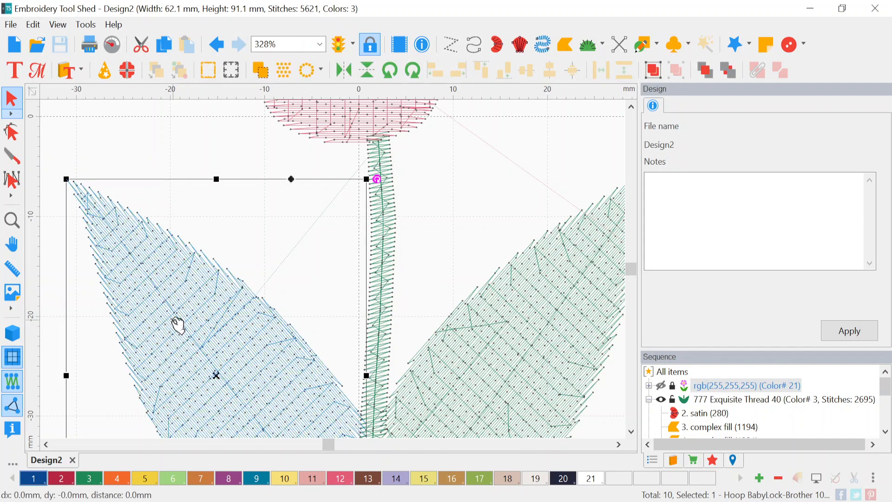
click(693, 107)
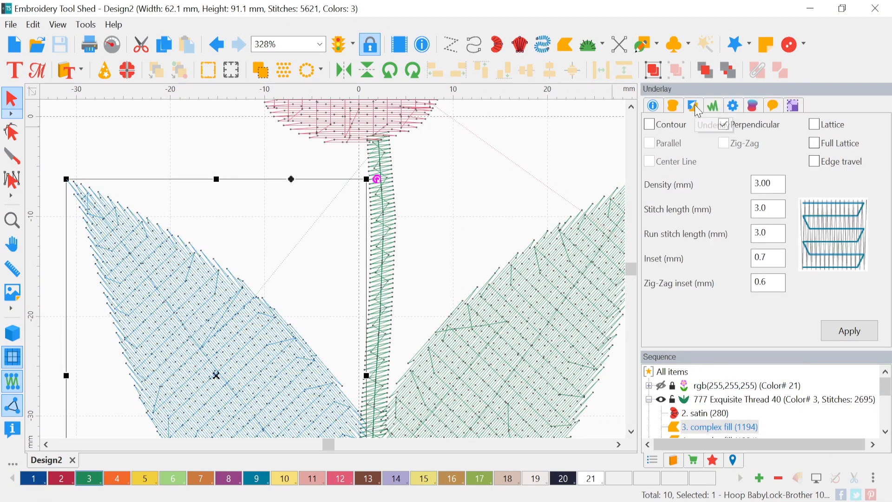
click(718, 109)
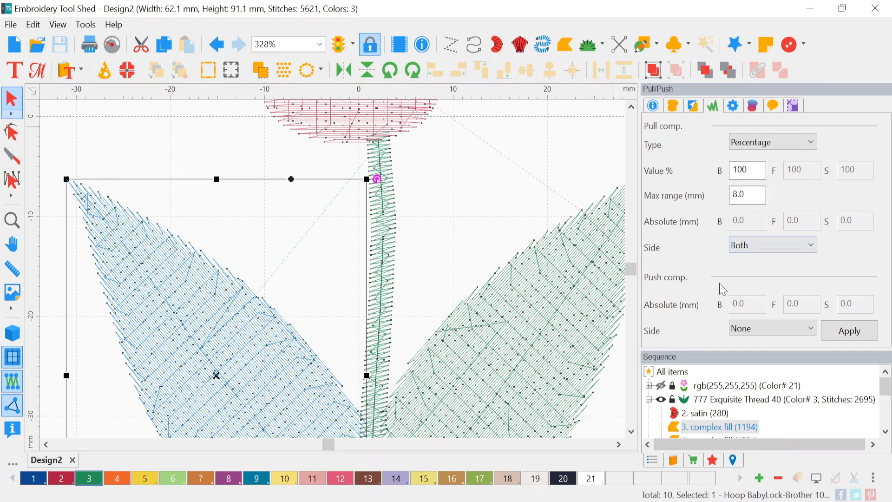
click(733, 106)
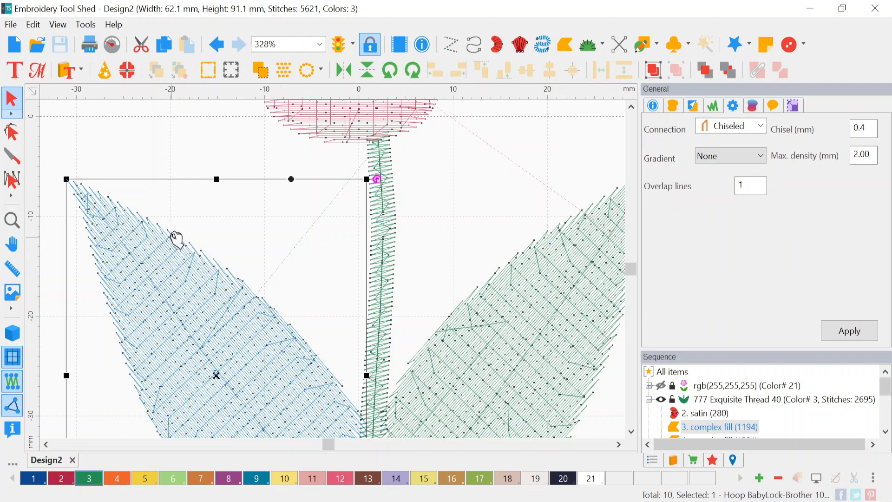
click(761, 126)
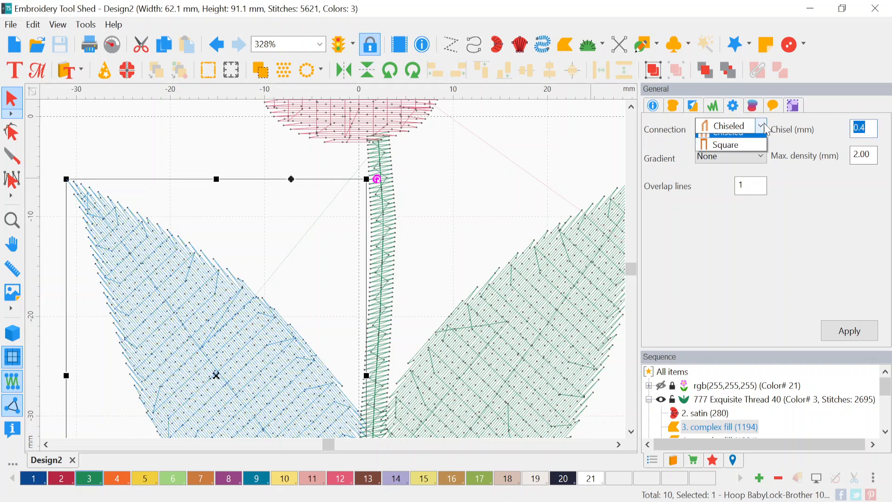
click(764, 129)
click(752, 106)
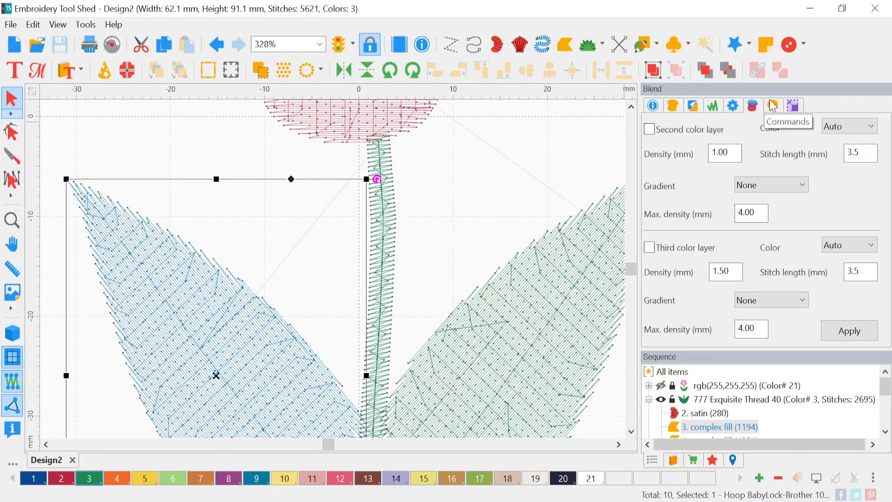
Step: Set both tie in and tie off to basic for the left leaf fill and apply the change
click(772, 108)
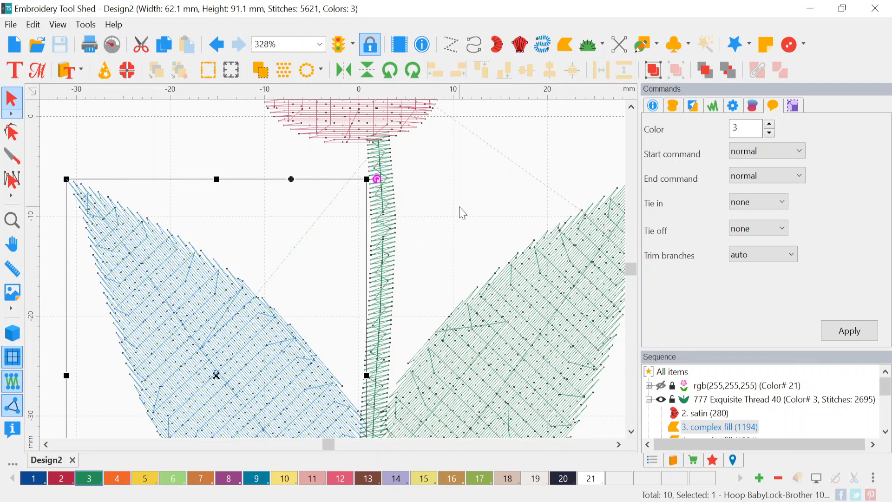
click(759, 207)
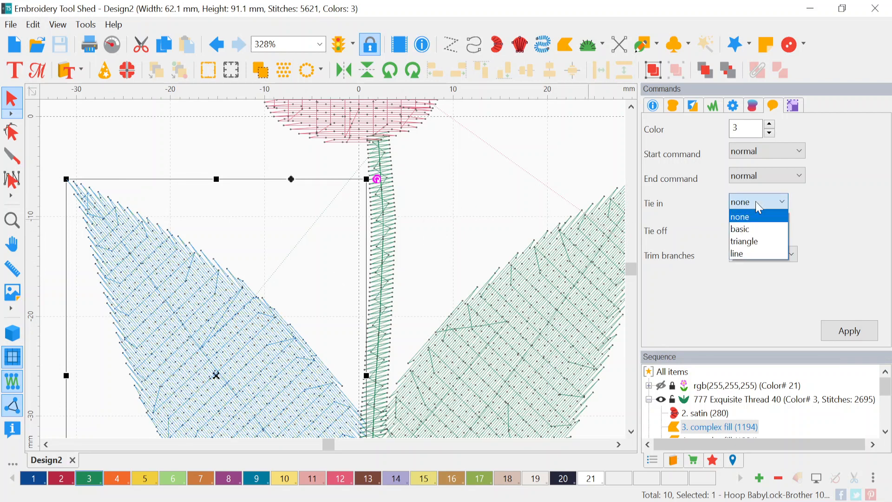
click(760, 229)
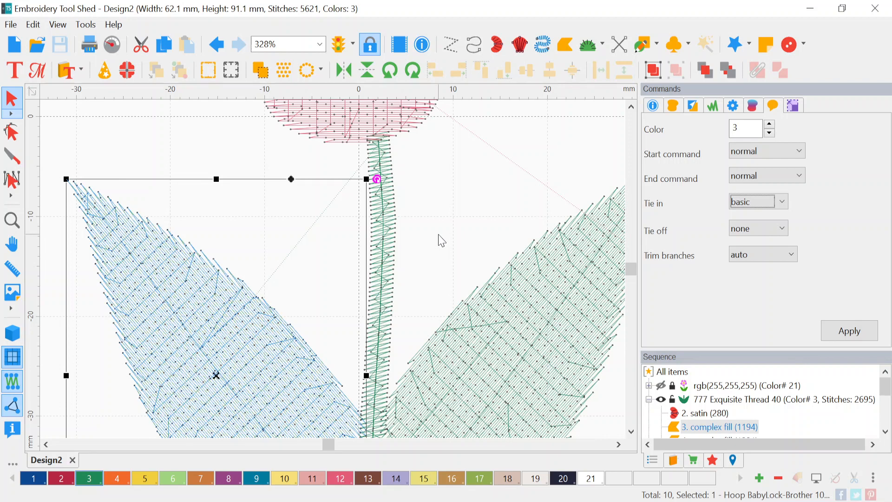
scroll(442, 238, down, 4)
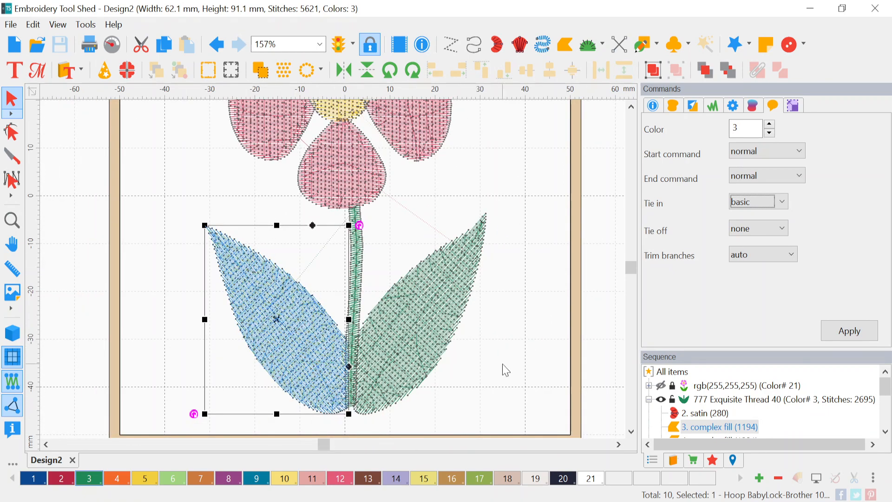
click(754, 227)
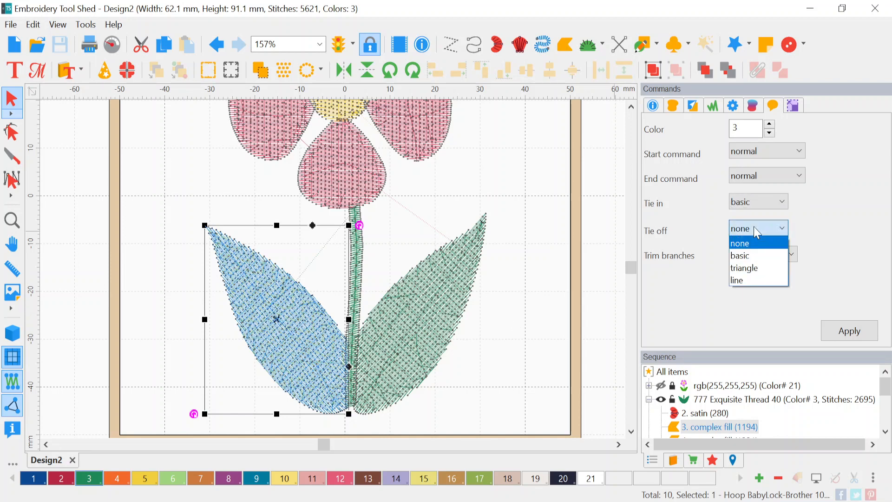
click(744, 255)
click(841, 331)
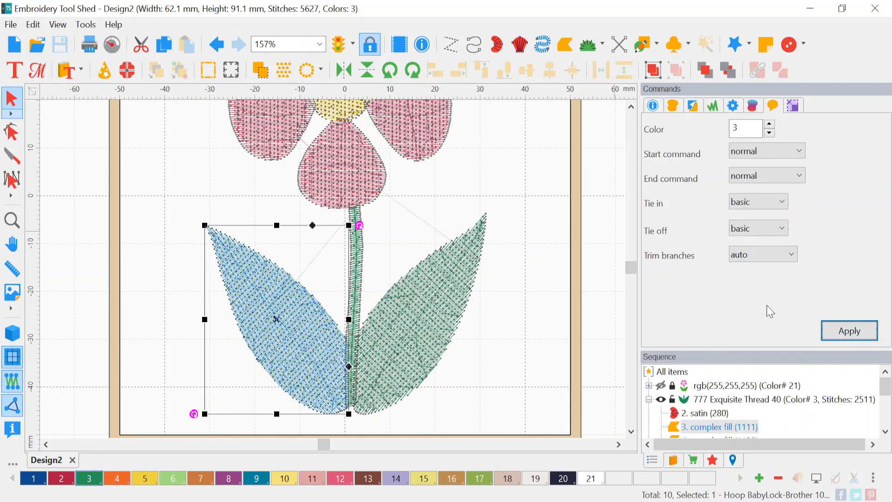
Step: Review the left leaf's transform, underlay and pull/push settings, and examine closely where its stitches overlap the stem
click(794, 106)
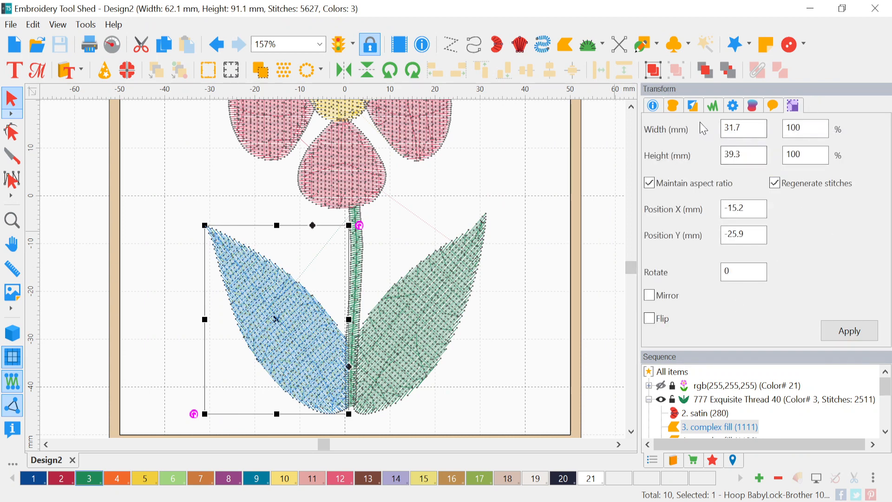
click(693, 106)
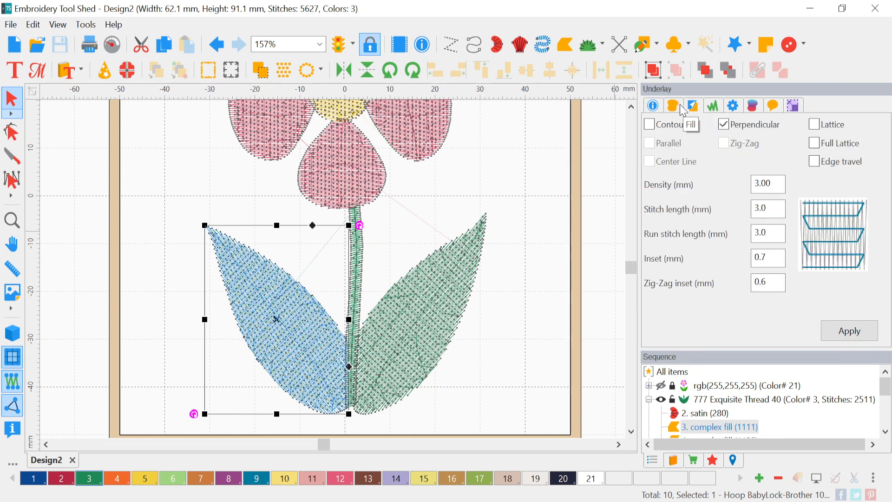
click(711, 107)
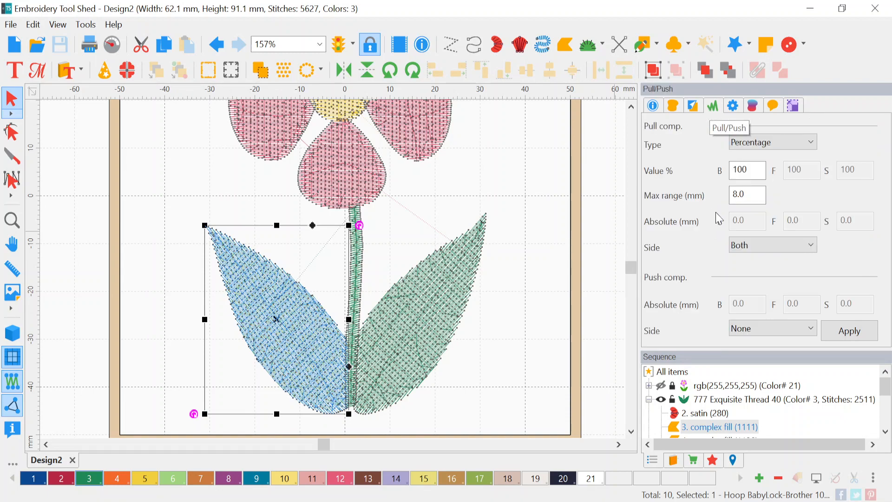
scroll(342, 355, down, 2)
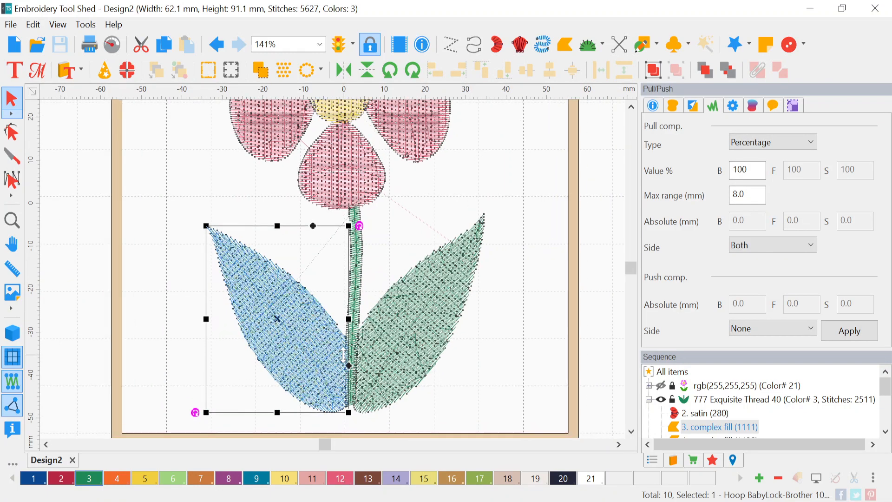
scroll(343, 355, up, 2)
scroll(349, 370, up, 9)
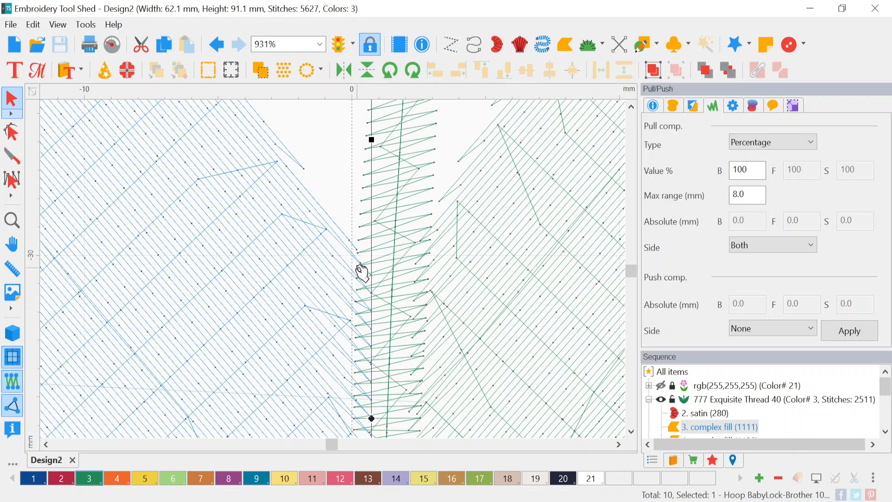
scroll(367, 313, down, 6)
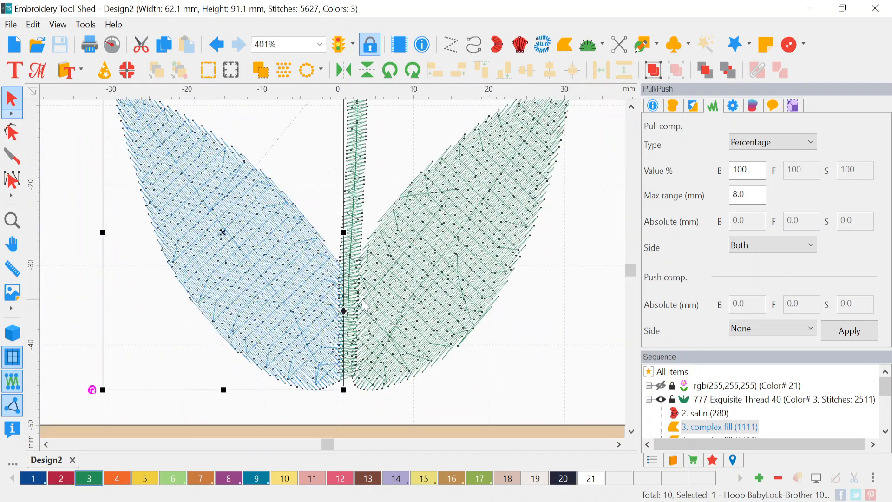
Step: Draw a tall outlined artwork rectangle about 37 mm wide and 68 mm high in the empty space right of the hoop
scroll(511, 249, down, 2)
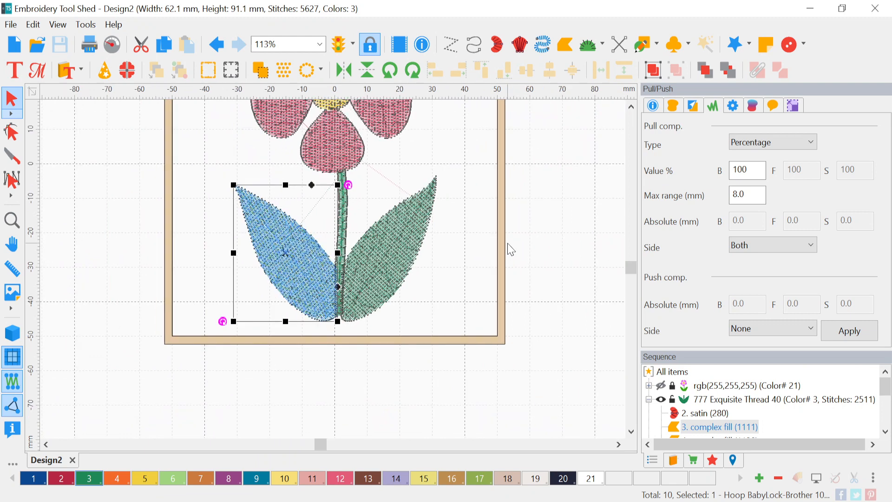
scroll(567, 145, down, 2)
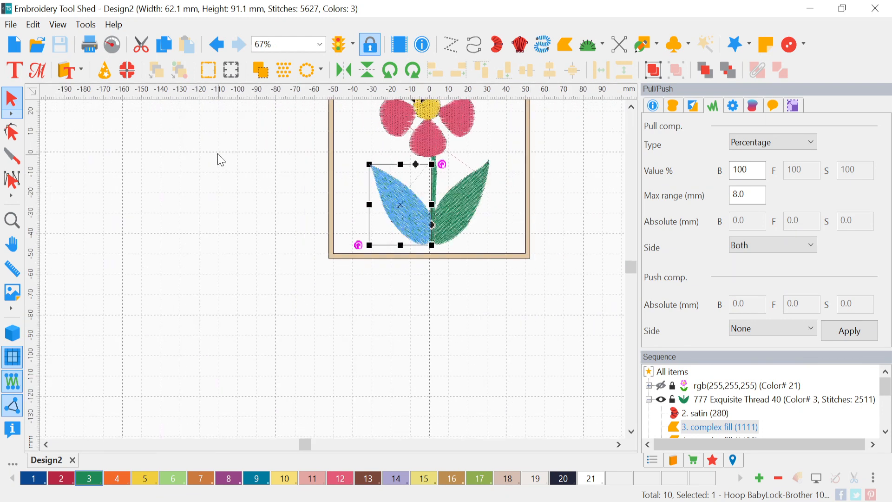
scroll(216, 151, down, 2)
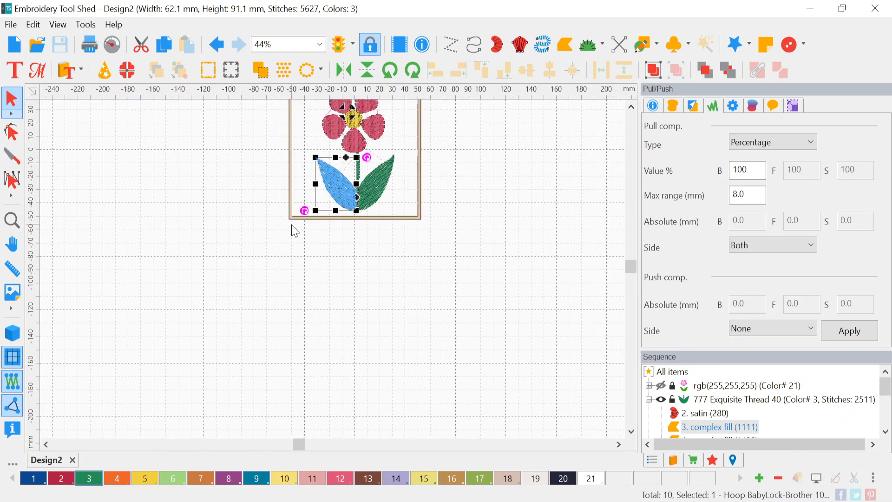
click(320, 44)
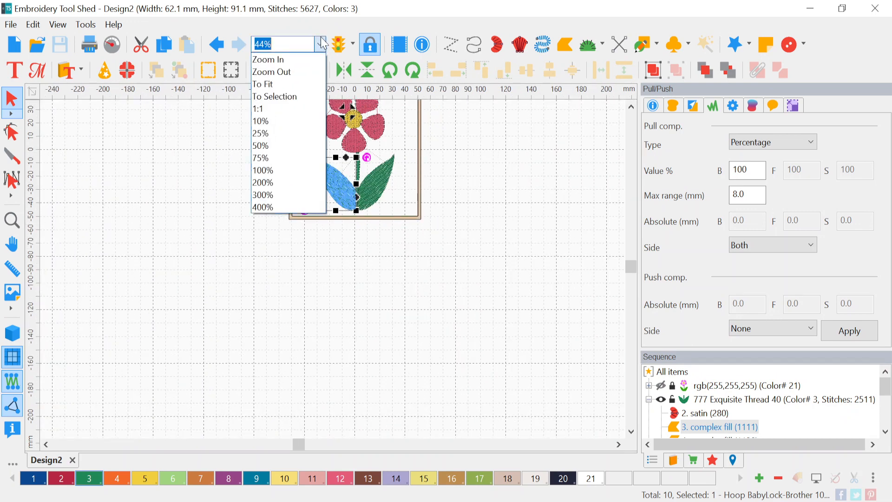
click(279, 83)
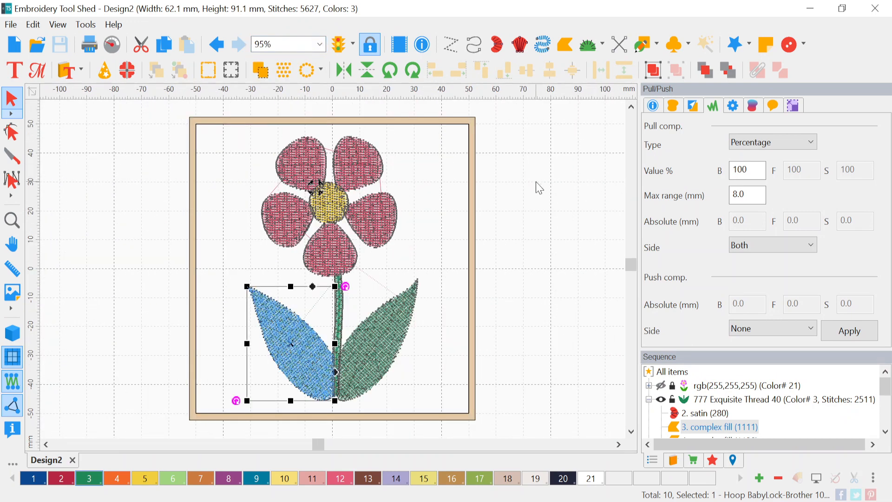
scroll(135, 189, down, 2)
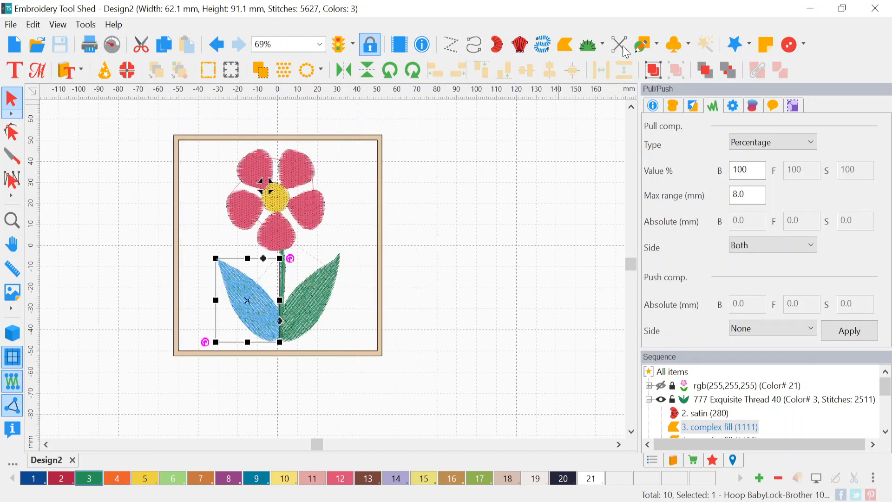
click(656, 45)
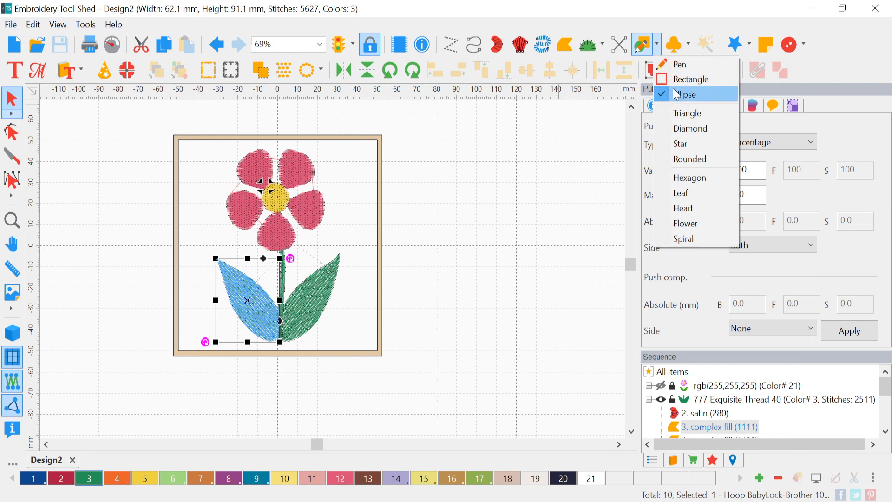
click(685, 77)
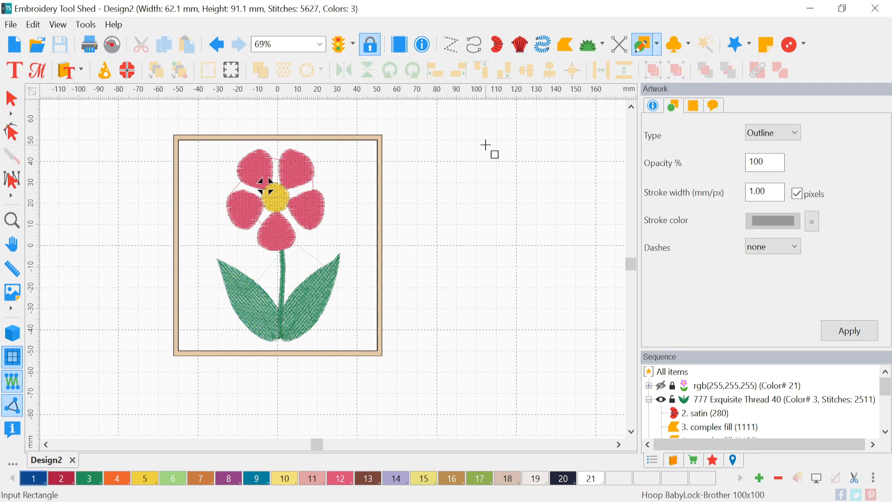
drag(484, 144, 559, 289)
Step: Convert the drawn artwork rectangle to a complex fill and apply the Tatami pattern to it
click(12, 99)
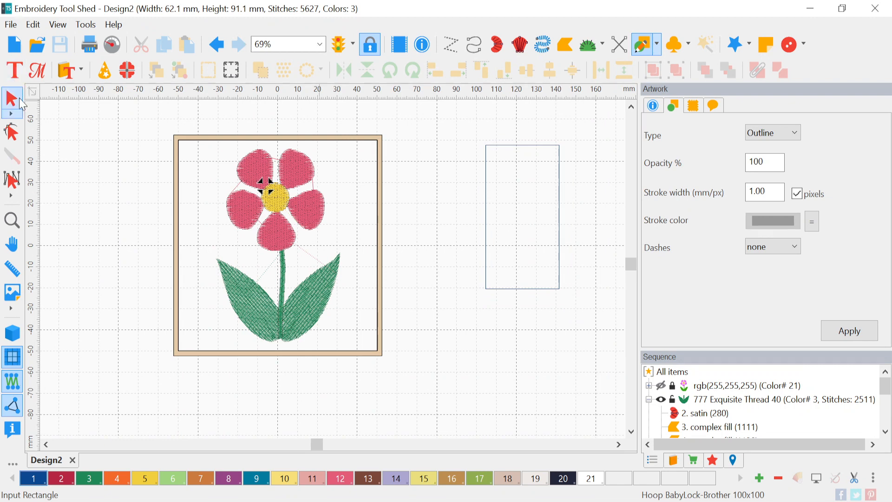
right_click(557, 200)
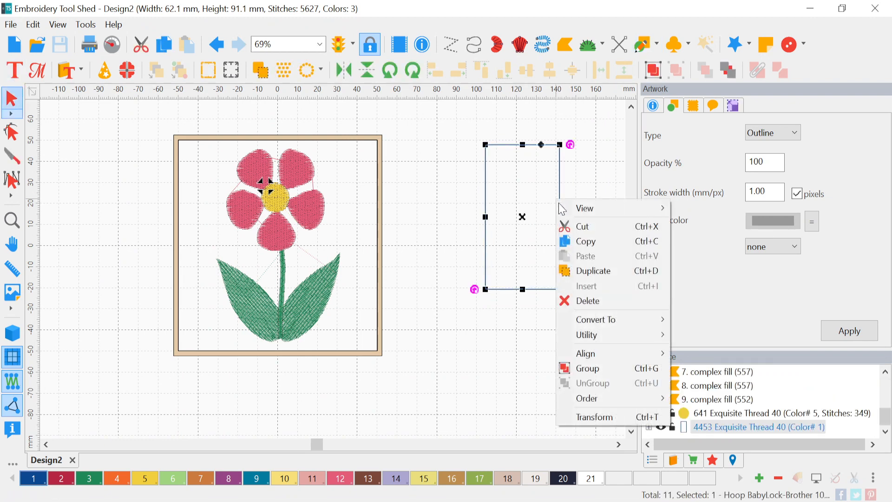
mouse_move(597, 324)
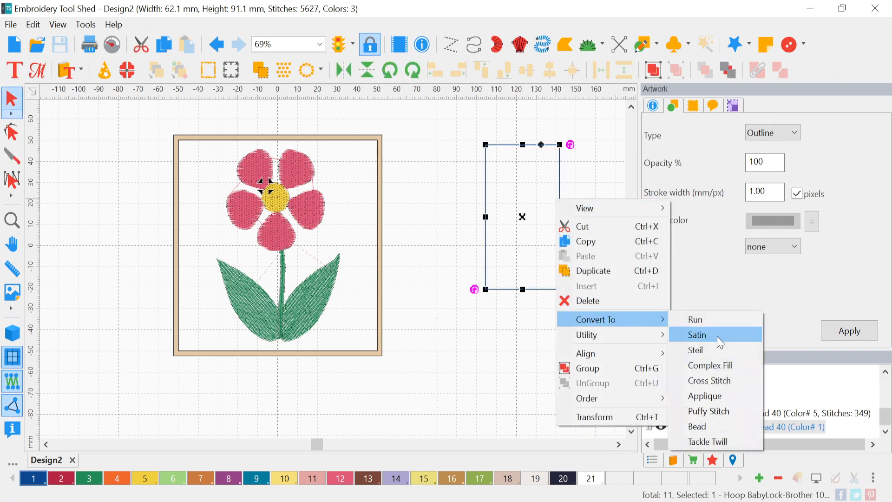
click(728, 365)
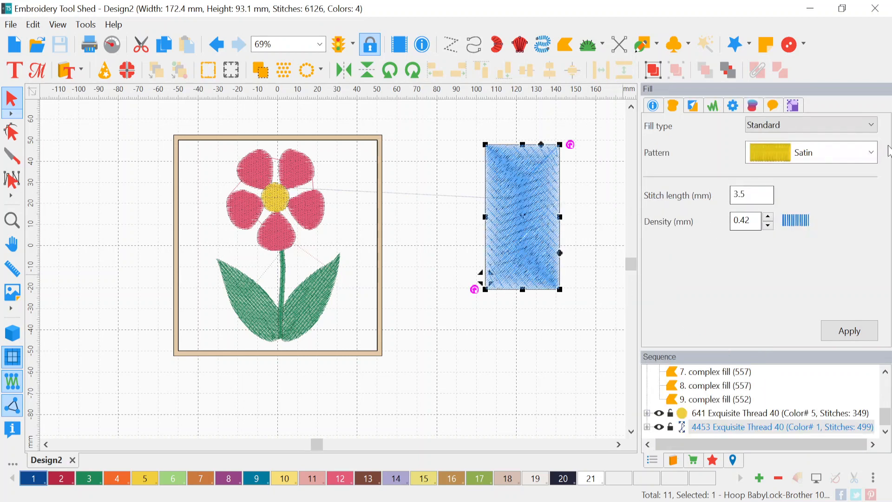
click(871, 153)
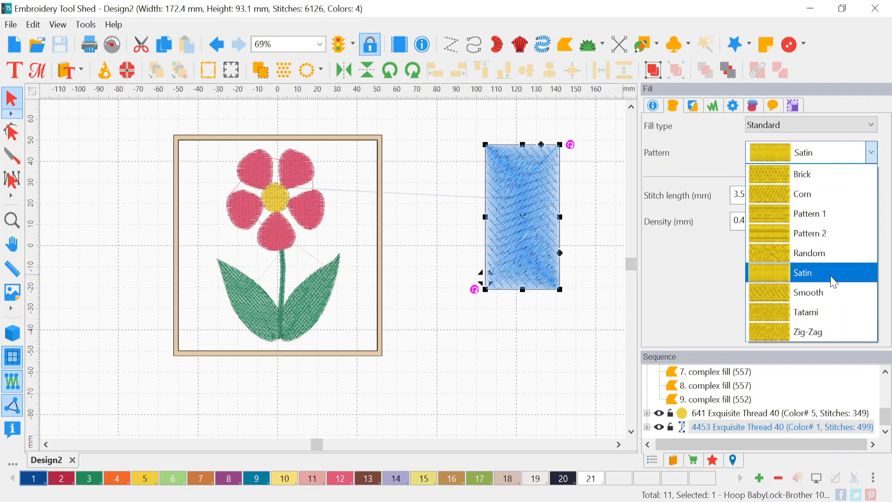
click(825, 311)
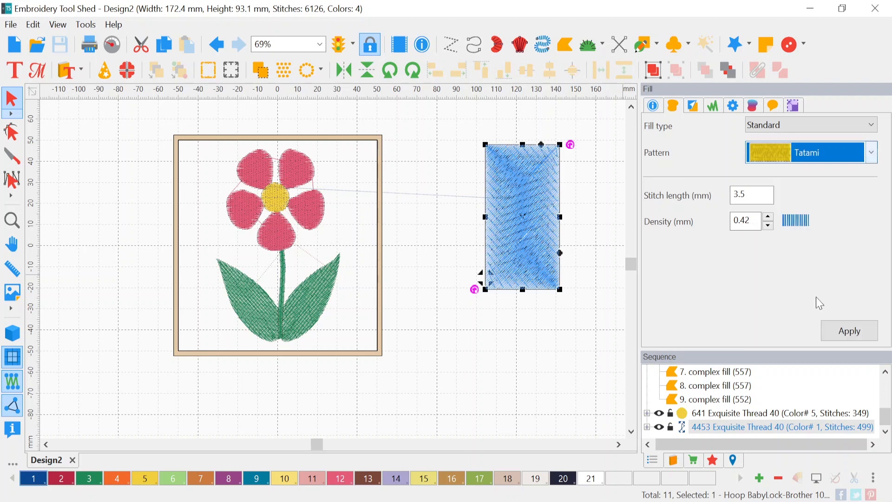
click(860, 333)
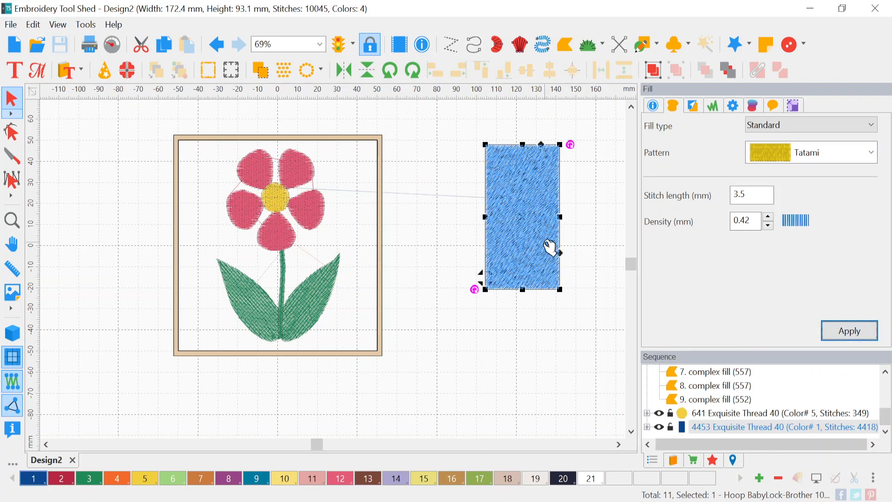
Step: Level the rectangle fill's angle line so that its stitches run horizontally
click(12, 132)
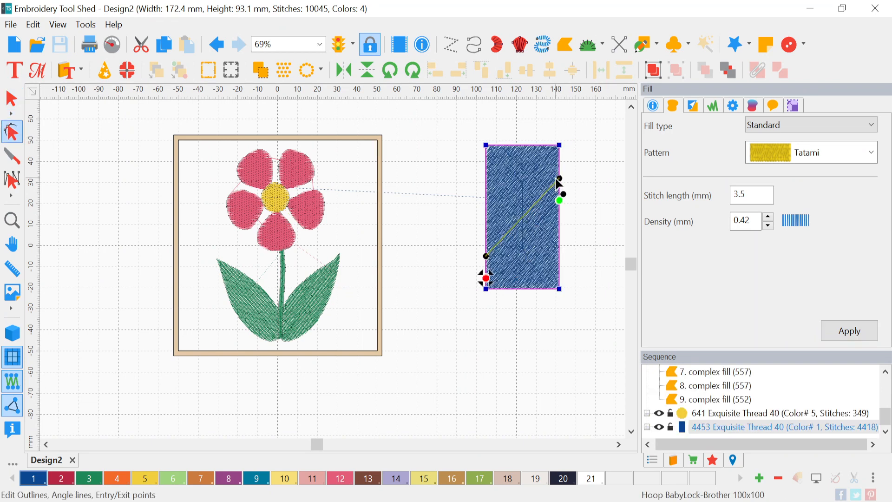
drag(560, 180, 564, 254)
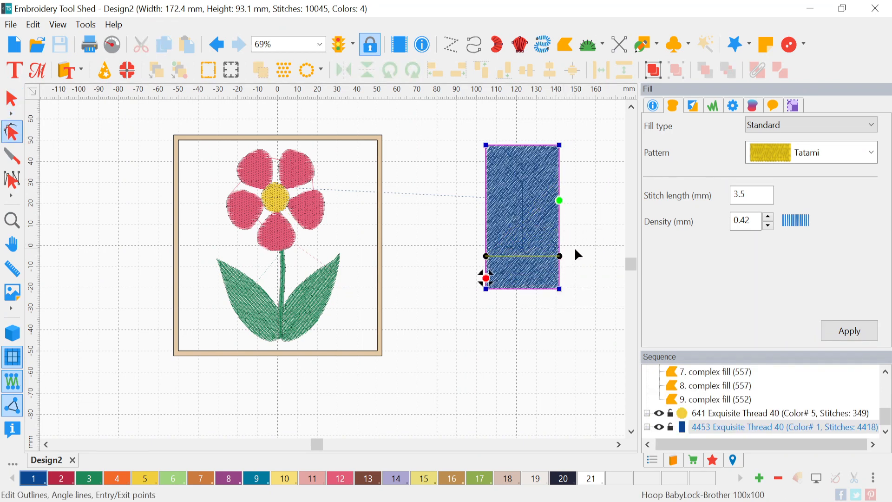
click(11, 98)
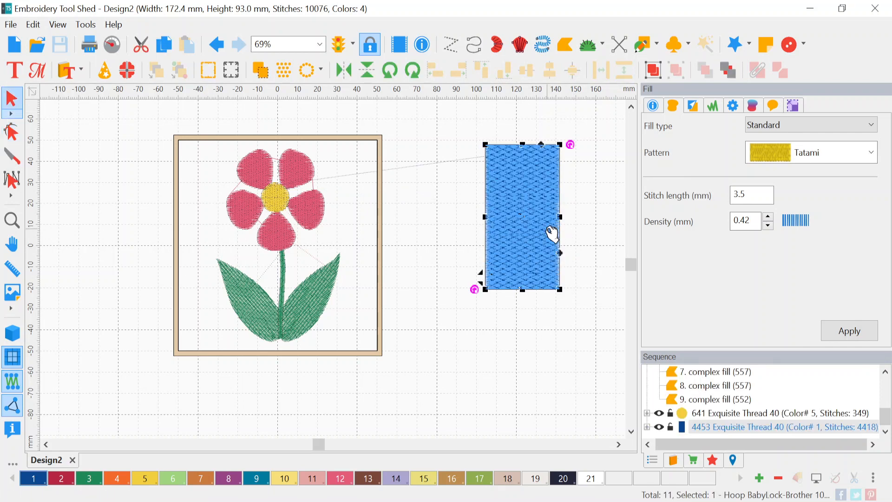
Step: Create a border around the Tatami-filled rectangle
scroll(552, 233, up, 1)
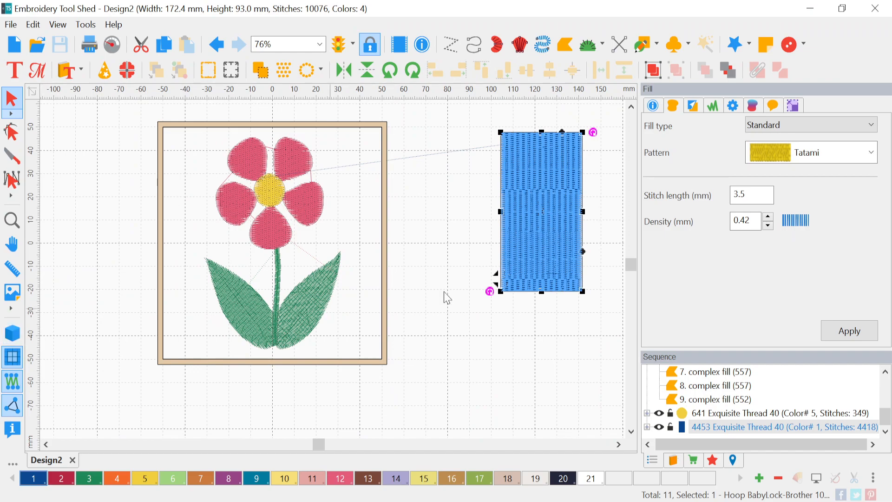
scroll(599, 235, up, 5)
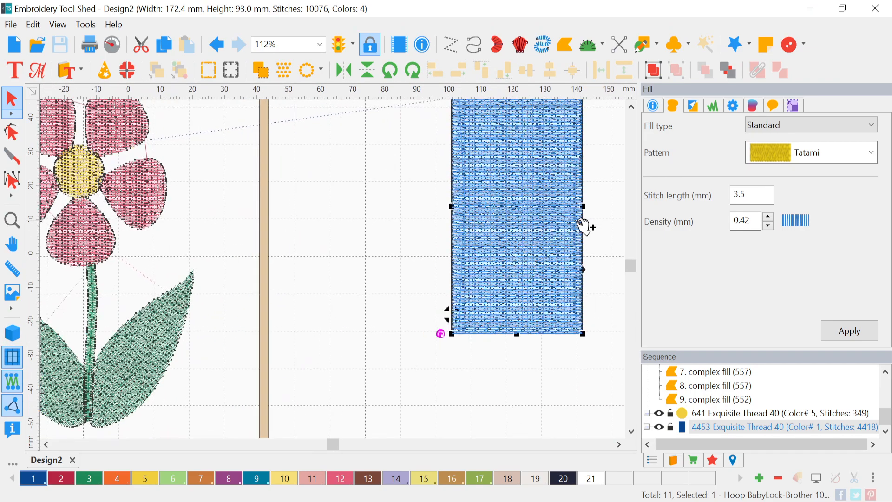
scroll(550, 269, up, 1)
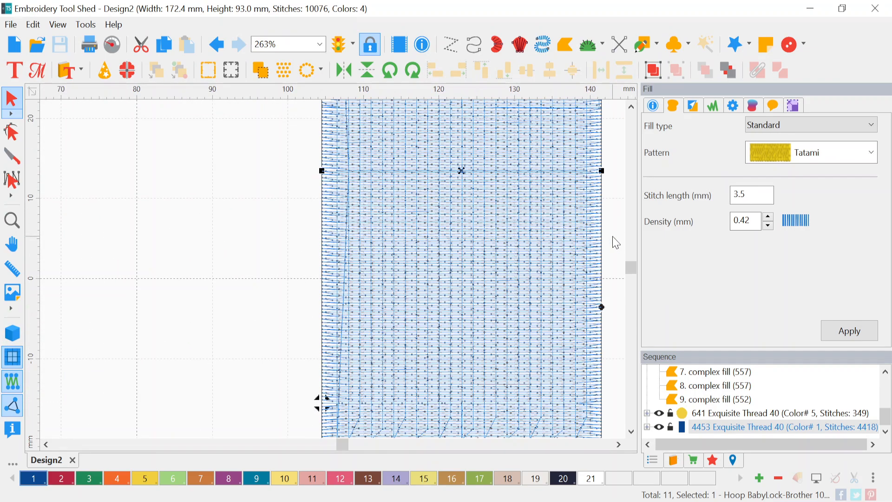
scroll(616, 242, up, 2)
scroll(616, 242, down, 4)
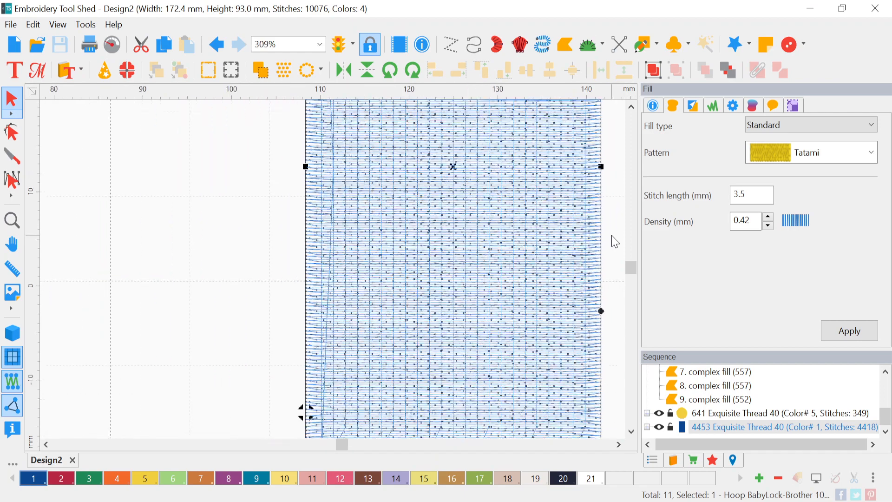
right_click(534, 256)
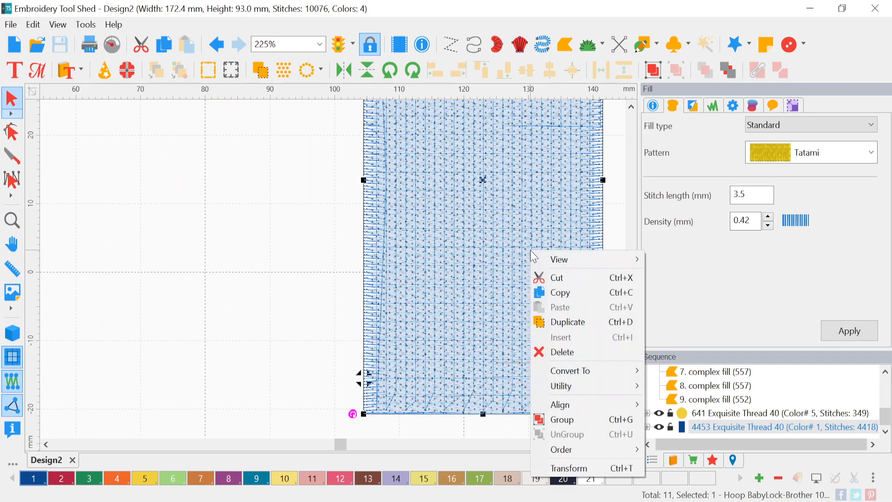
mouse_move(578, 379)
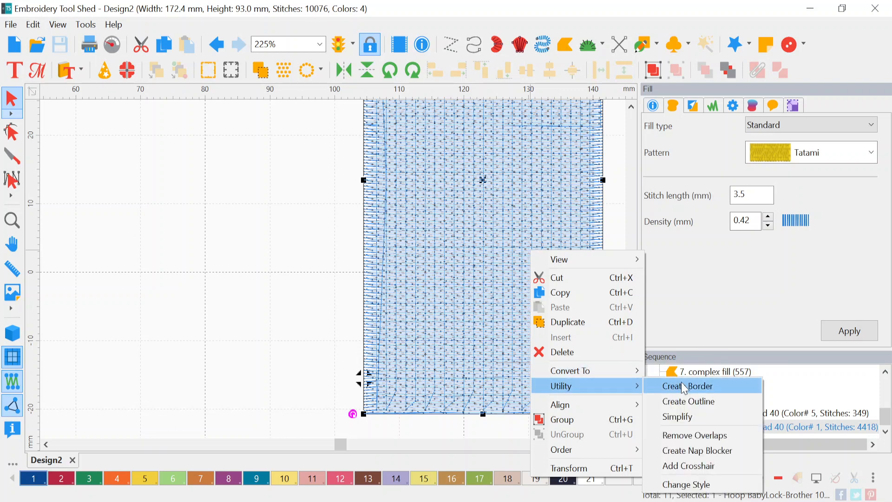
click(685, 387)
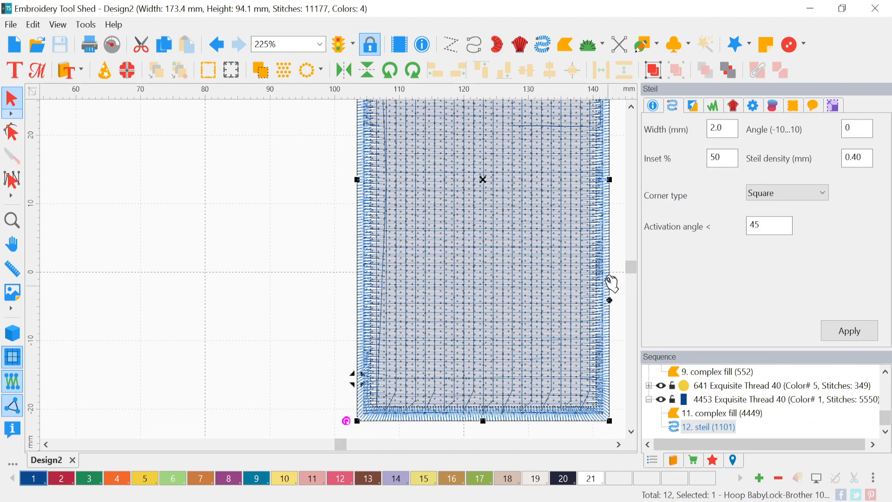
Step: Convert the rectangle's steil border to a run stitch and assign it thread color 10
right_click(701, 430)
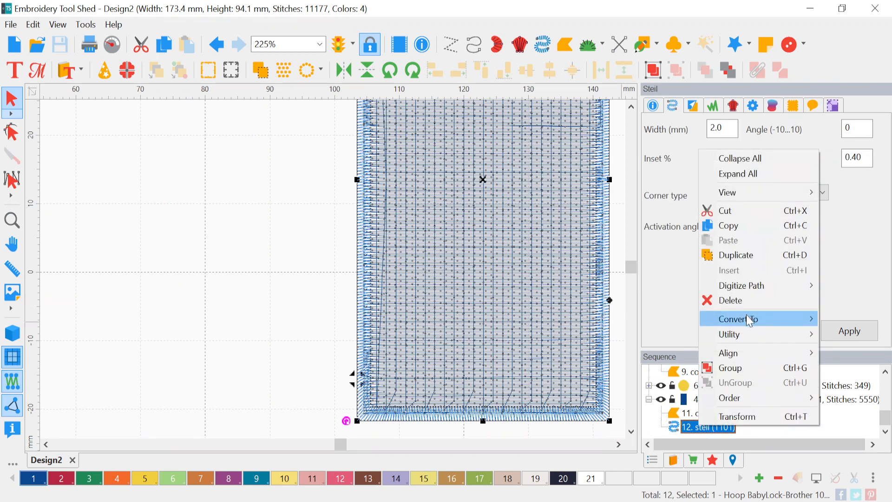
mouse_move(750, 321)
click(641, 334)
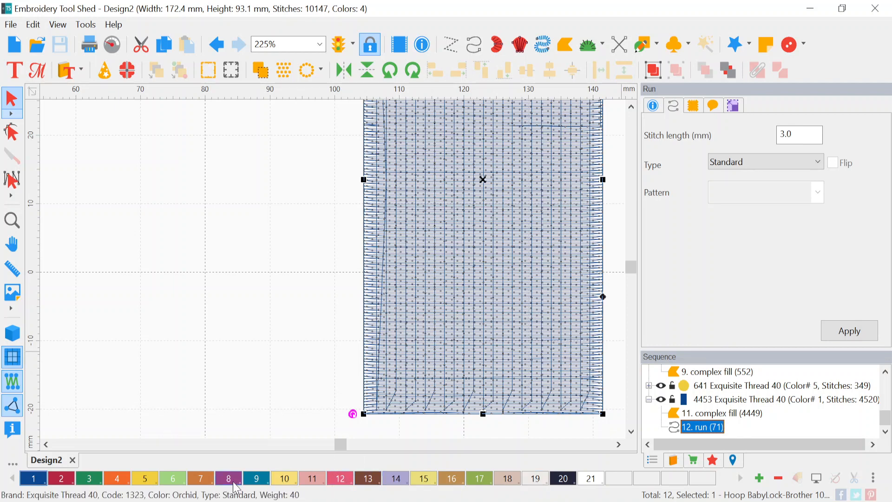
click(286, 478)
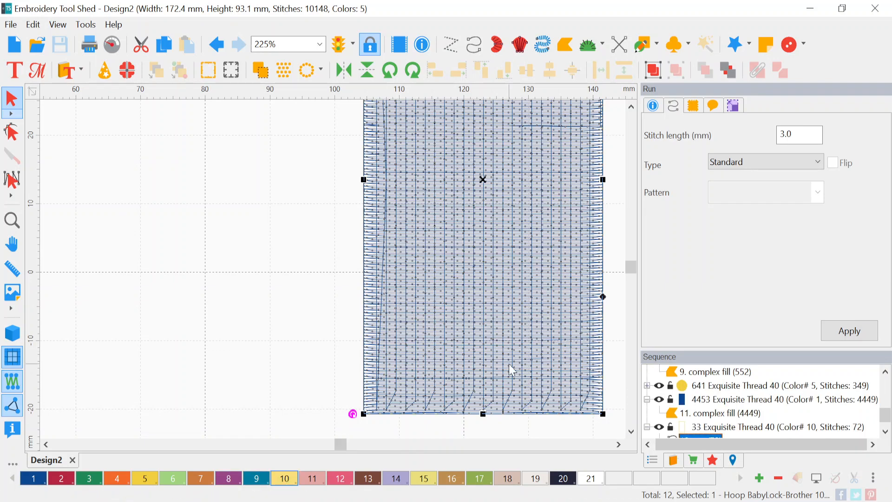
Step: Examine closely where the fill stitches meet the run outline along the rectangle's right edge, hiding and reshowing the outline
scroll(506, 365, down, 1)
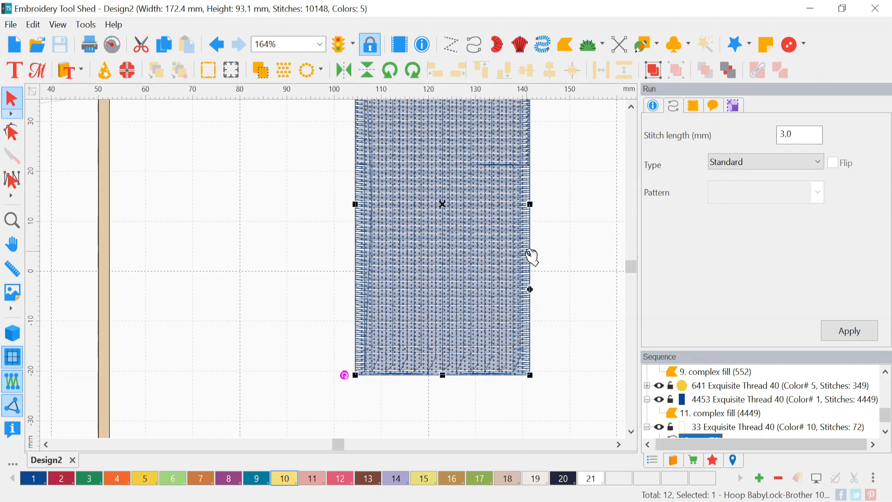
scroll(531, 255, up, 5)
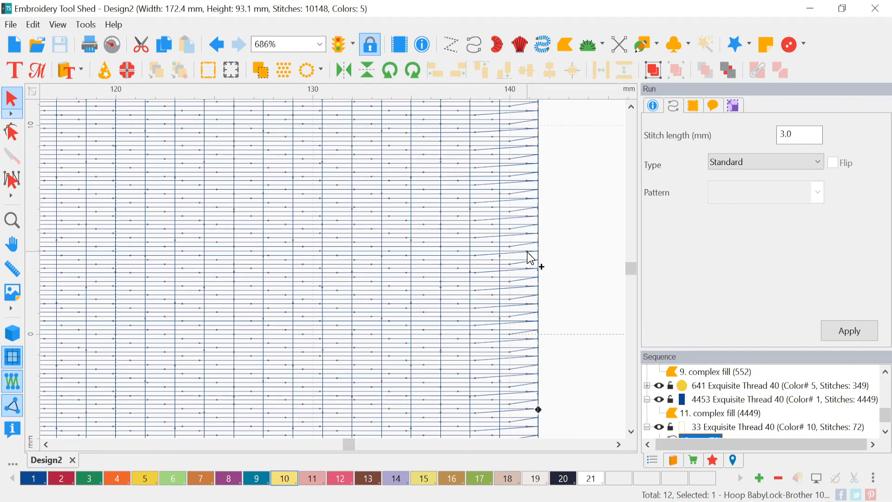
scroll(531, 255, up, 2)
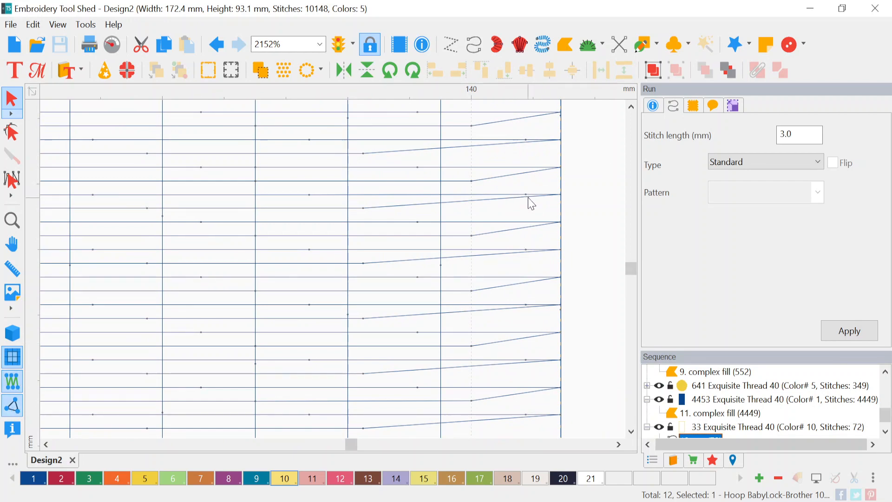
click(12, 405)
scroll(566, 197, up, 5)
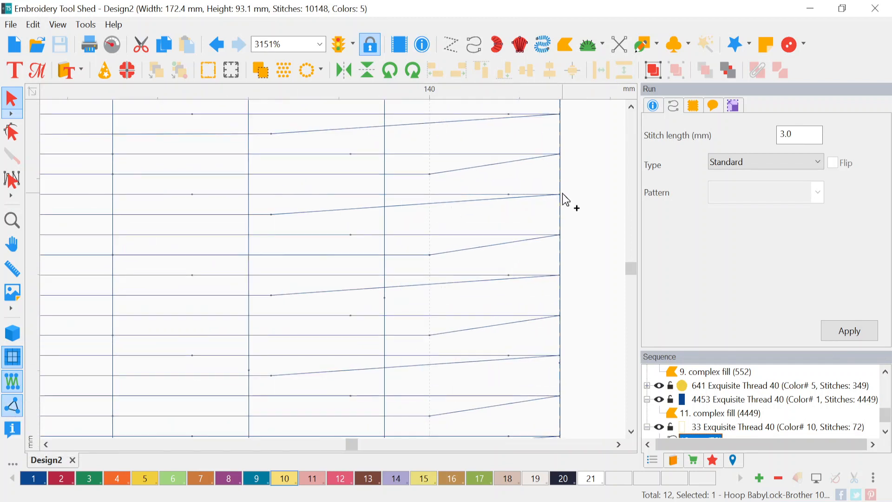
scroll(840, 406, down, 1)
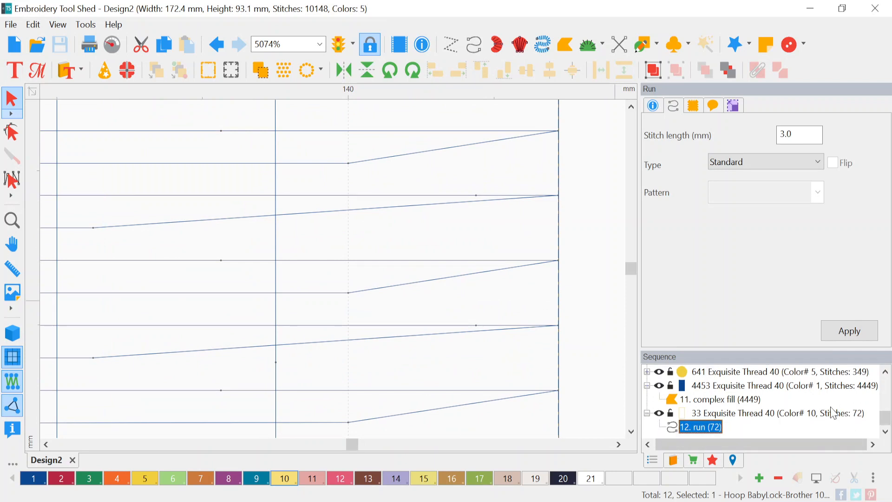
click(660, 414)
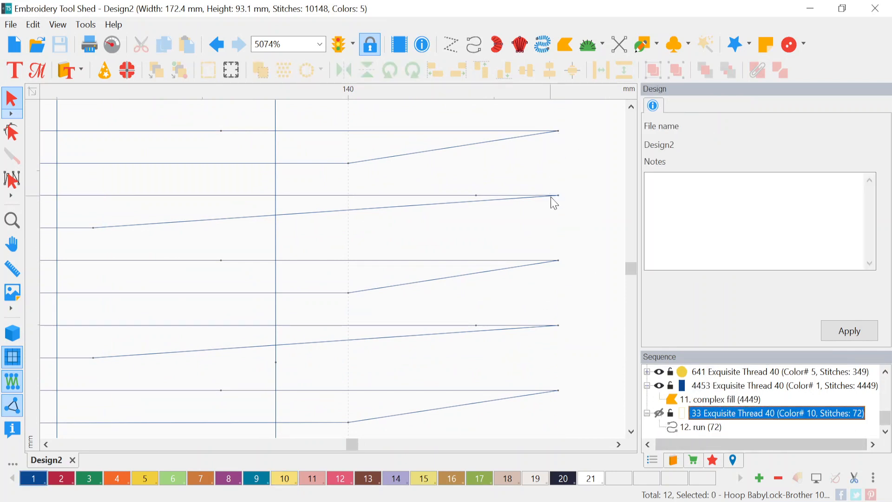
click(658, 413)
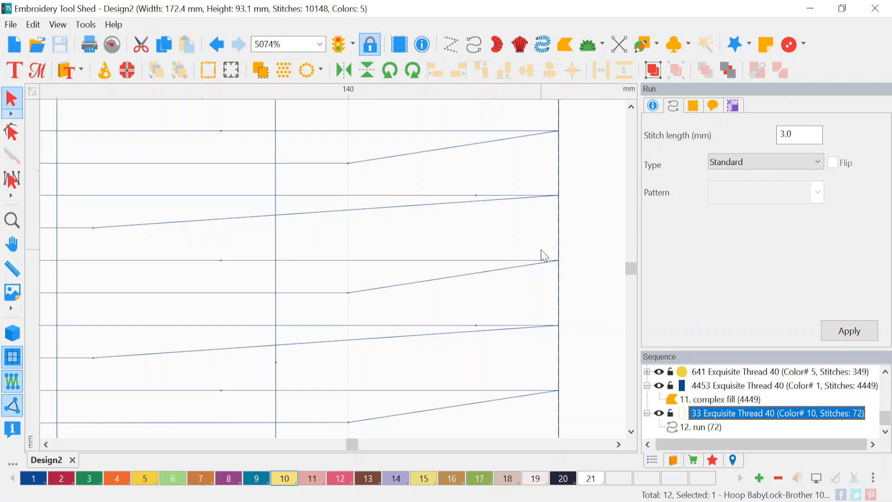
Step: Set the rectangle fill's pull compensation type to Absolute with a value of 0.4 mm and apply it
click(711, 386)
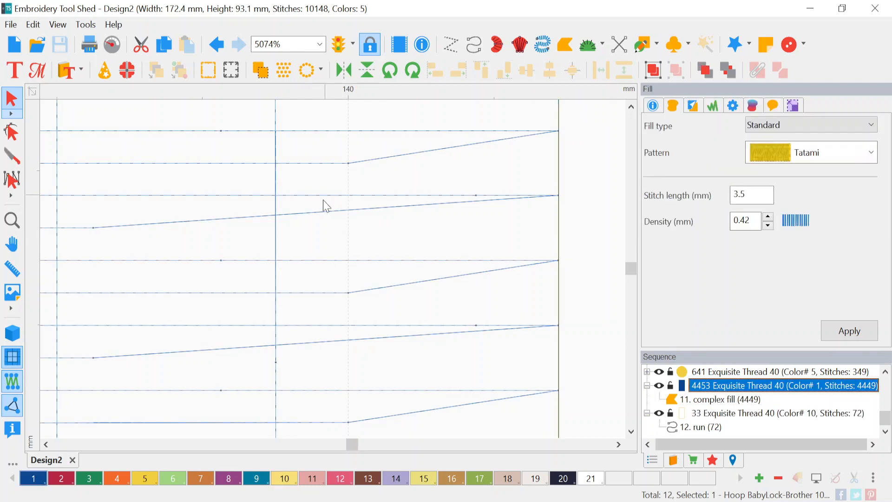
click(699, 105)
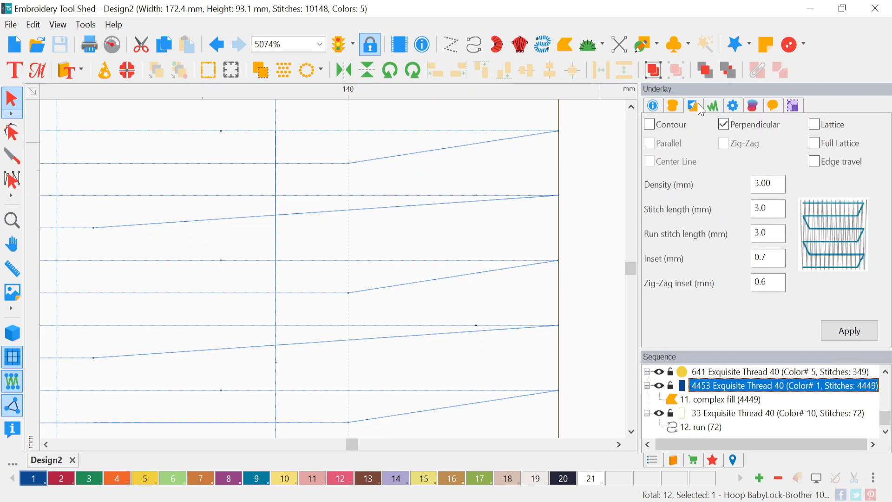
click(713, 106)
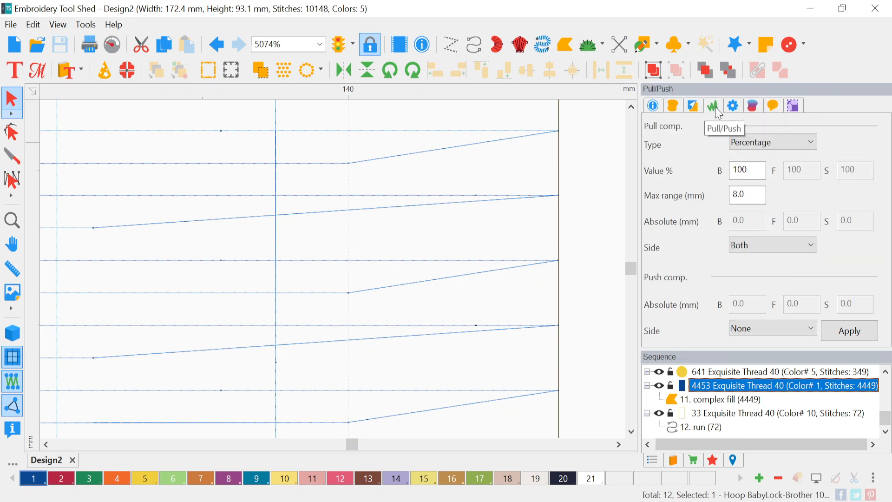
click(766, 142)
click(777, 182)
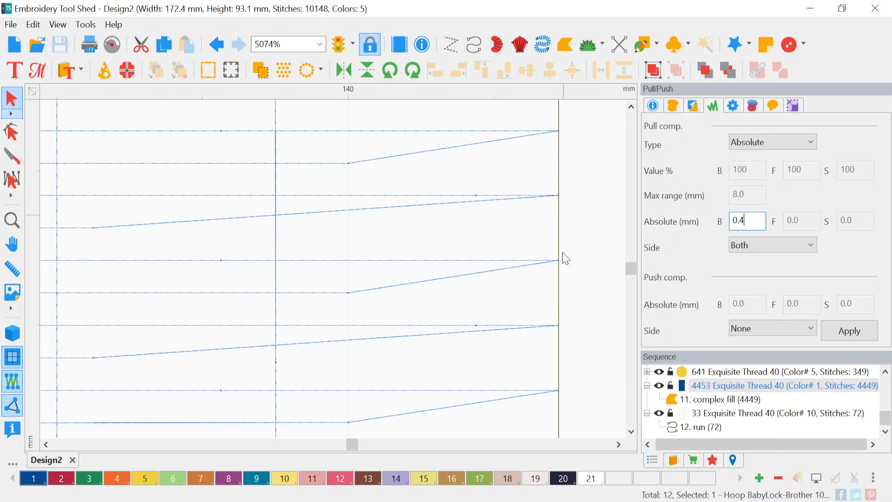
click(854, 334)
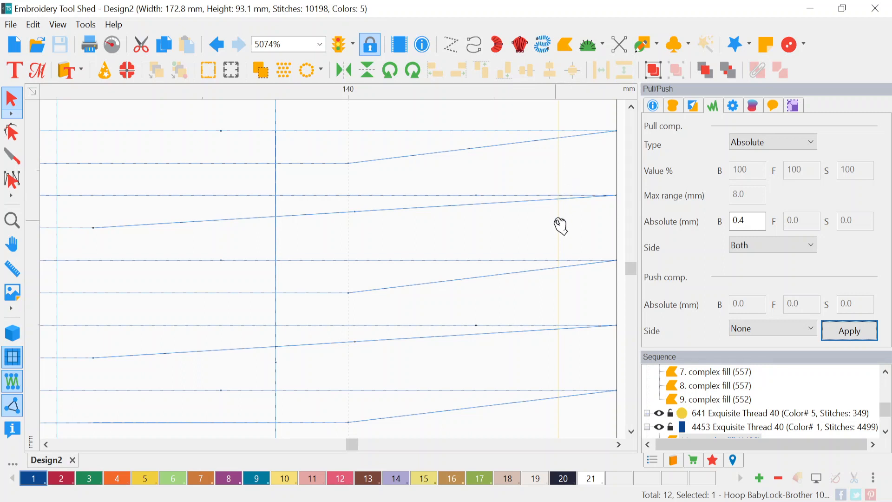
Step: Change the rectangle's run outline to thread color 20
scroll(779, 415, down, 1)
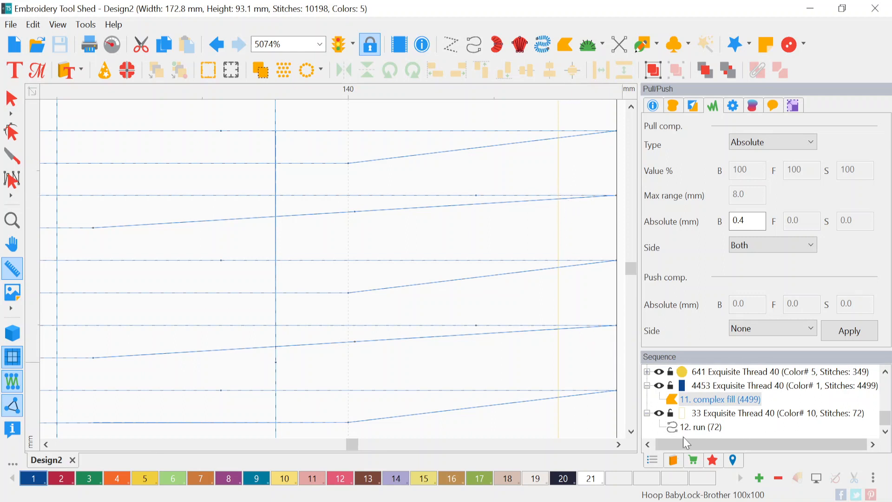
click(703, 427)
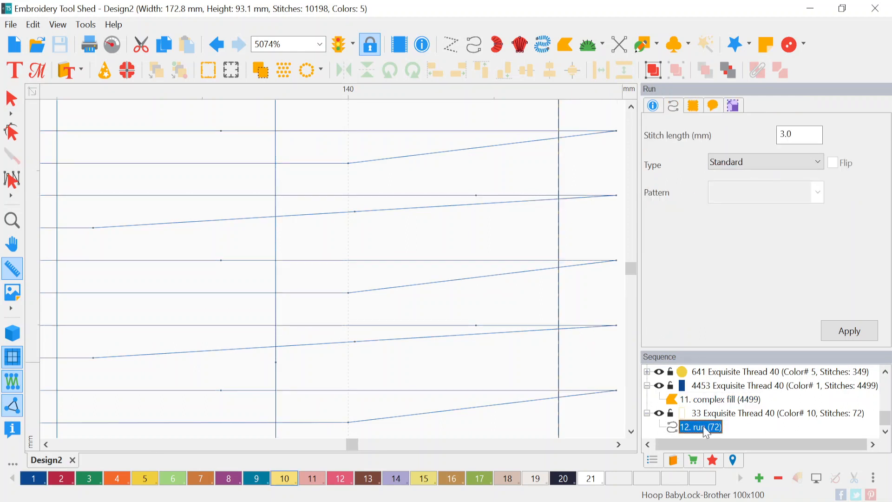
click(567, 483)
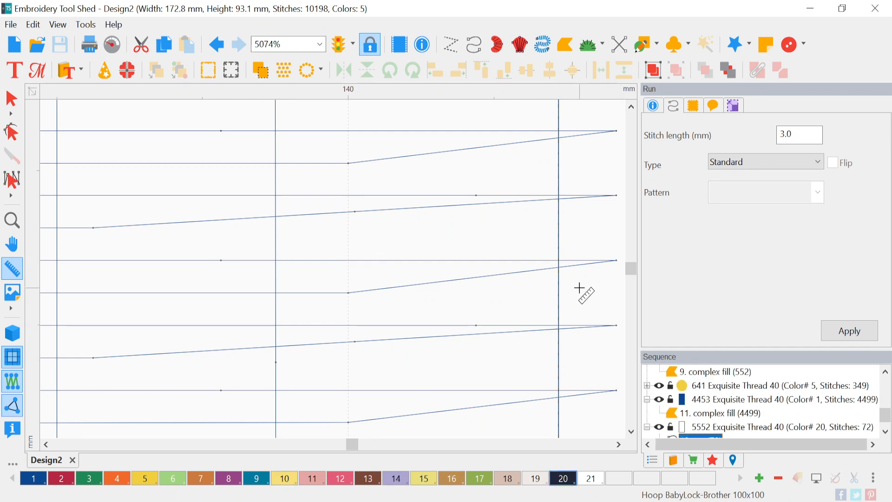
Step: Check the rectangle fill's pull compensation settings and measure the distance from its stitch ends to the run outline
click(735, 415)
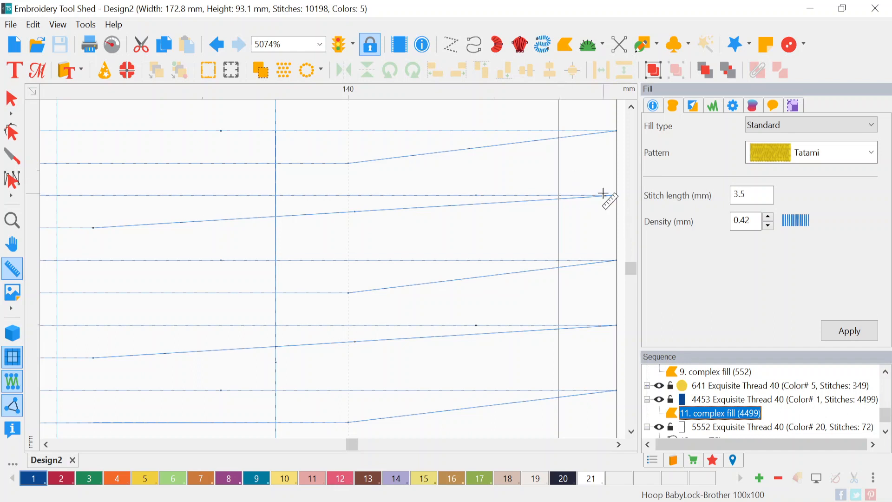
click(713, 106)
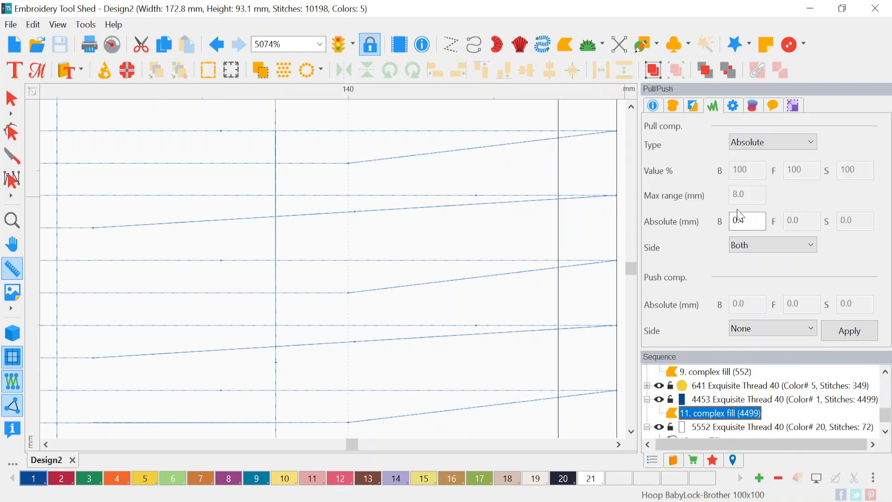
drag(617, 195, 558, 195)
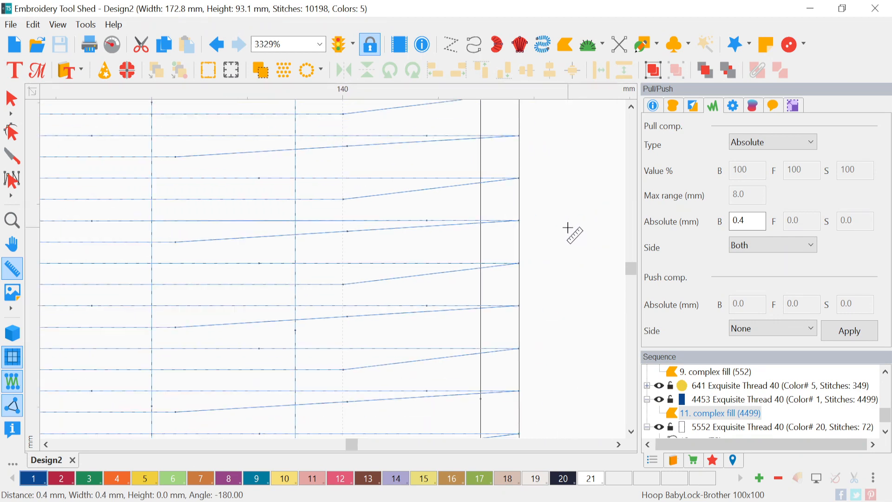
scroll(570, 231, down, 1)
scroll(493, 222, down, 4)
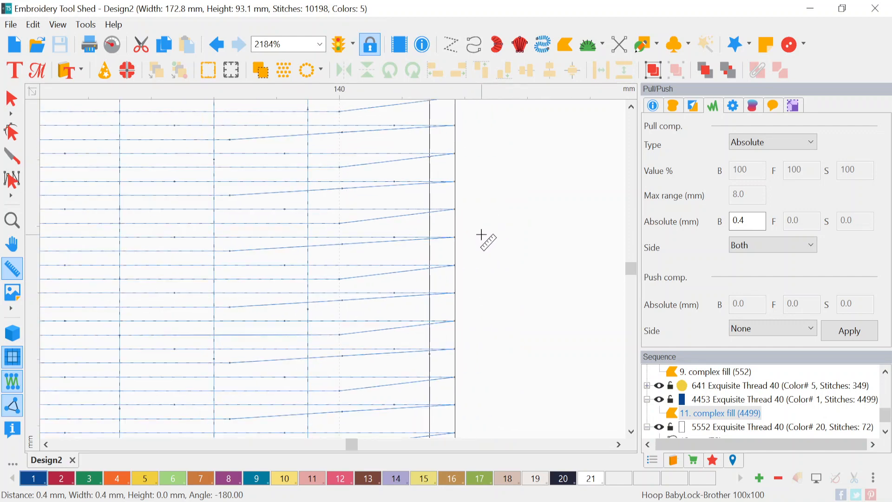
click(10, 103)
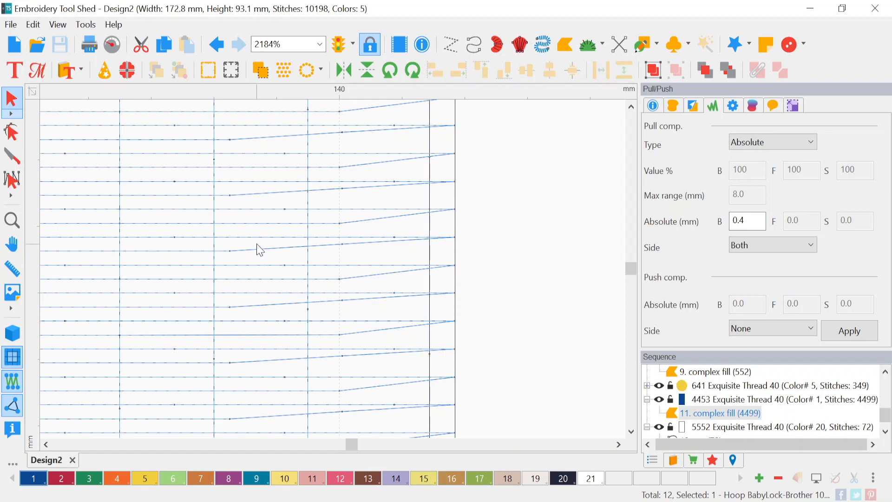
Step: Delete the run outline and the test rectangle's Tatami fill from the design
key(Escape)
scroll(228, 265, down, 6)
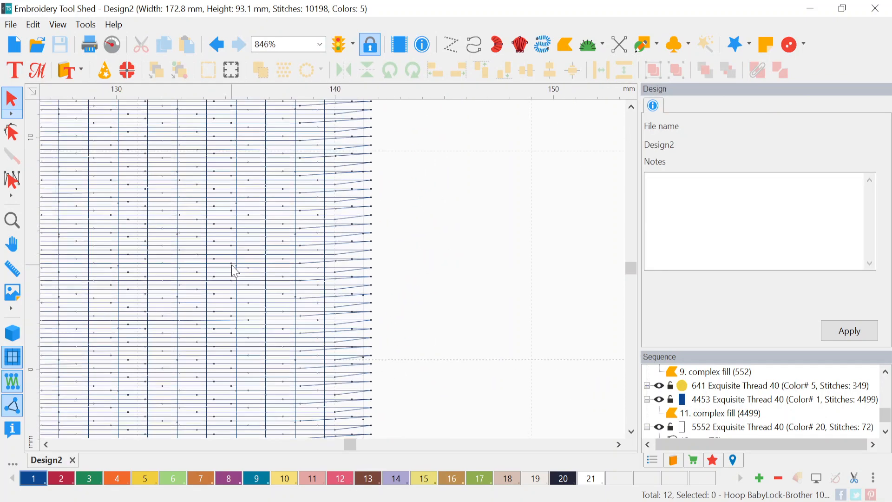
scroll(235, 269, down, 5)
scroll(762, 415, down, 1)
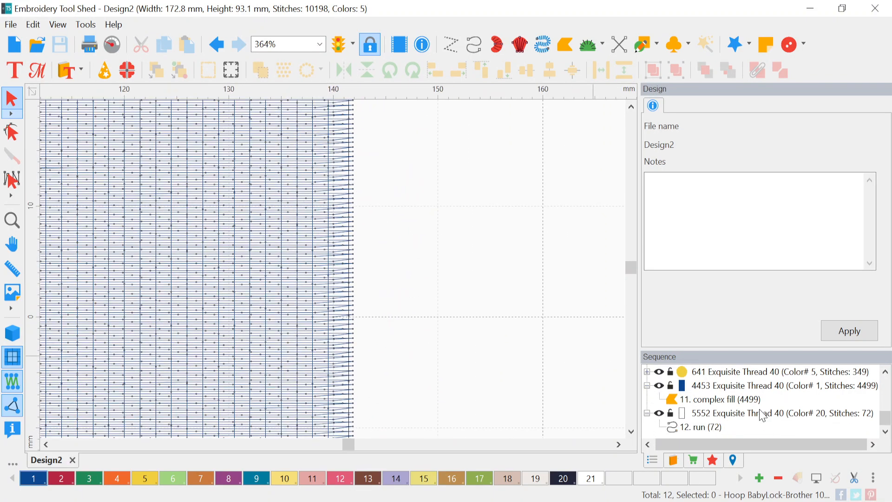
click(713, 428)
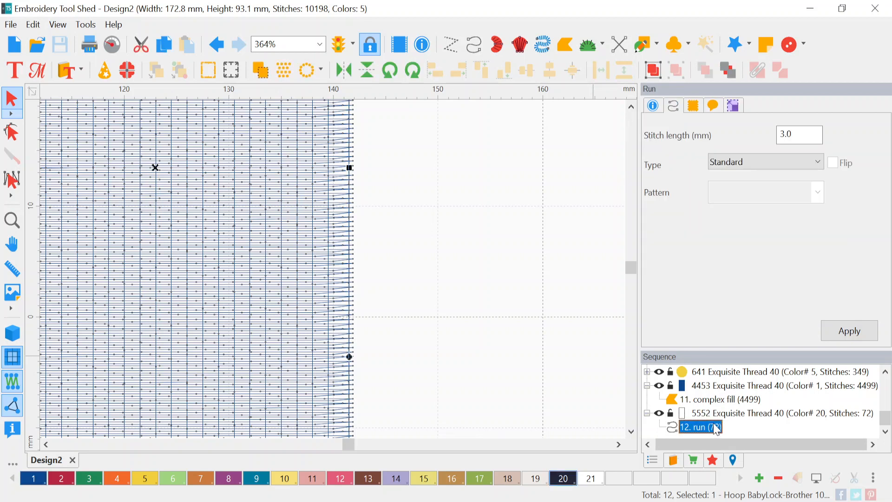
key(Delete)
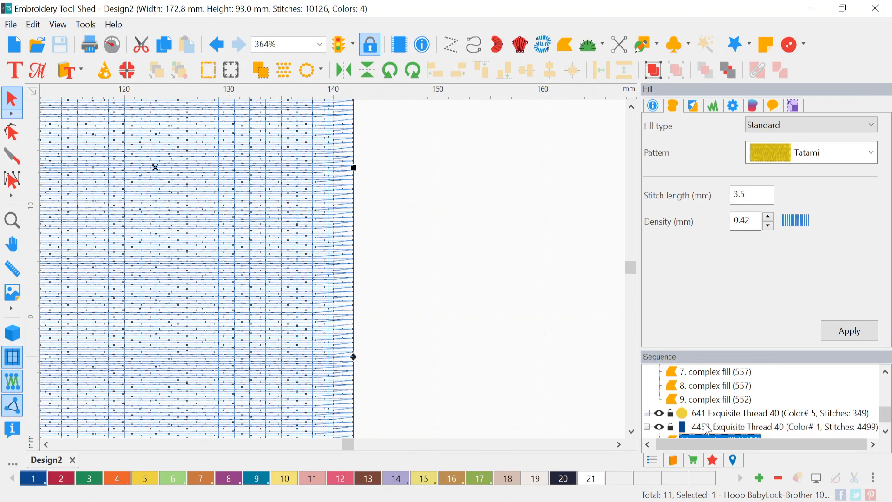
click(710, 428)
scroll(711, 425, down, 1)
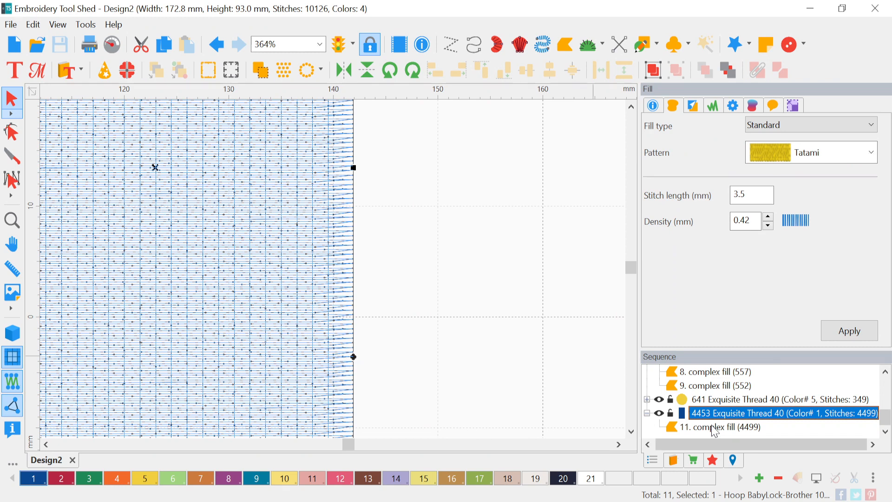
key(Delete)
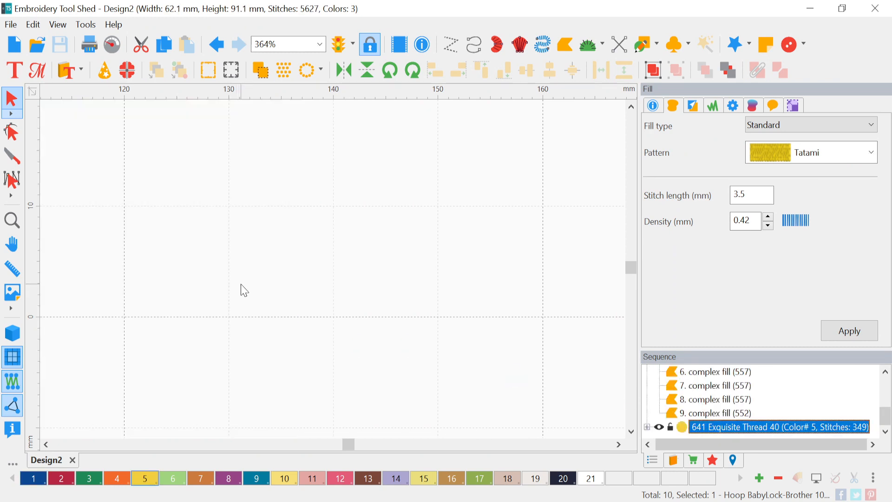
Step: Review the flower center's pull compensation settings and examine the stitches where the stem meets the leaves
click(320, 44)
click(297, 85)
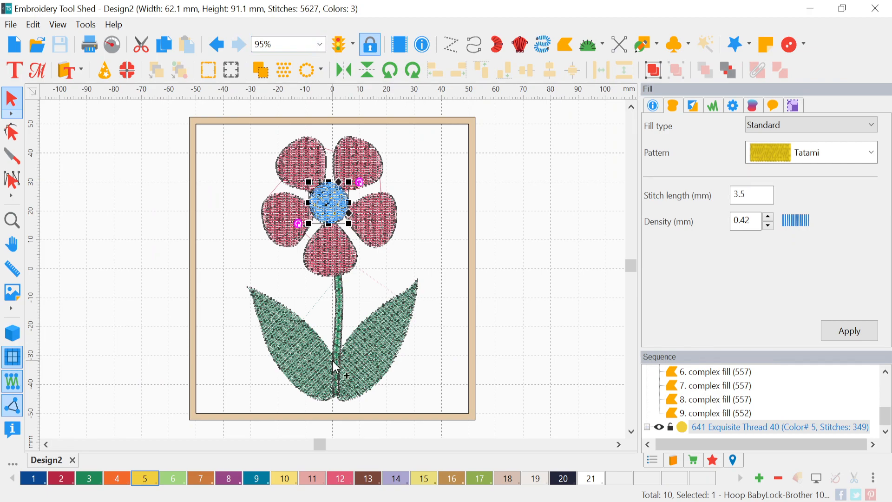
scroll(333, 360, up, 5)
scroll(331, 371, up, 3)
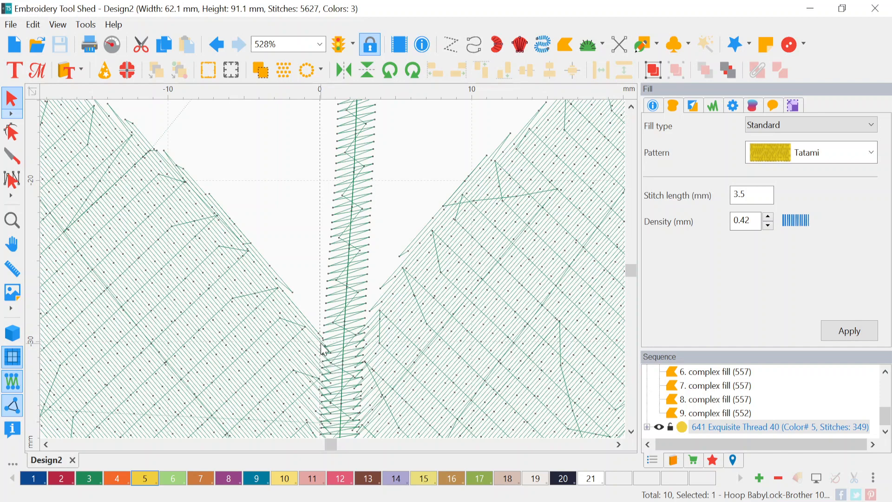
click(699, 107)
click(713, 106)
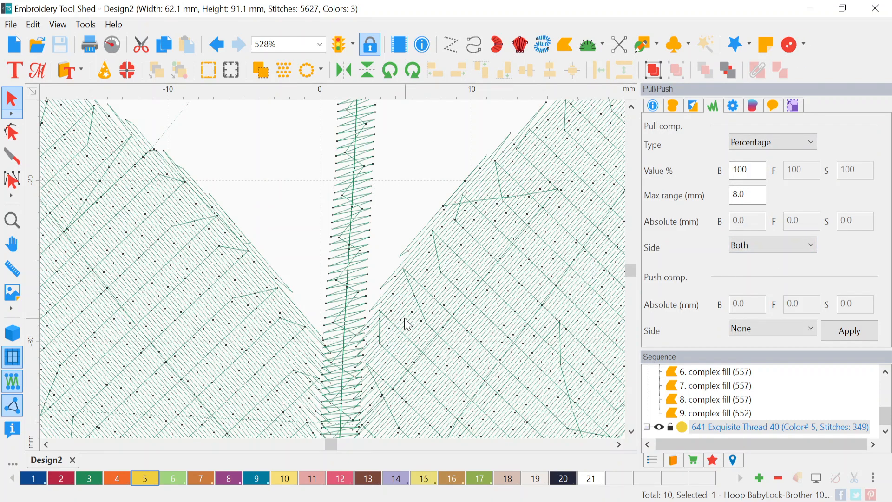
scroll(385, 297, down, 4)
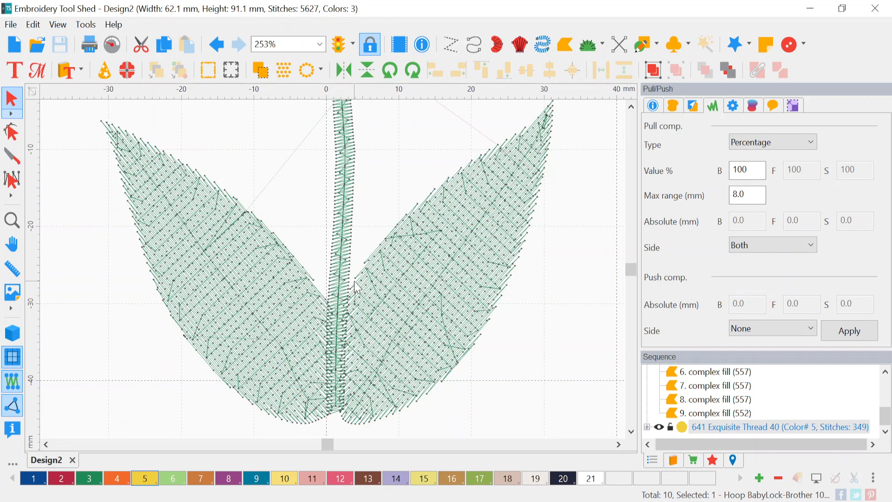
click(674, 106)
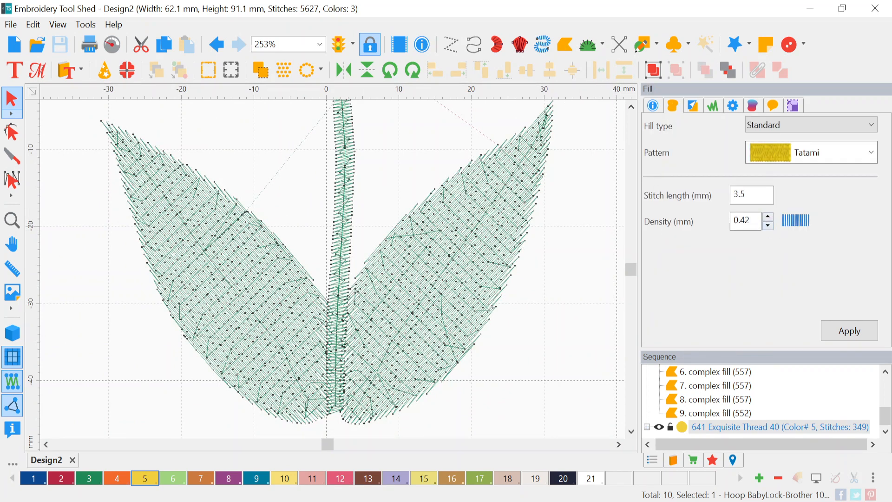
Step: Select the left leaf's fill and examine its stitch edges beside the stem, leaving it deselected
click(280, 288)
scroll(273, 290, up, 3)
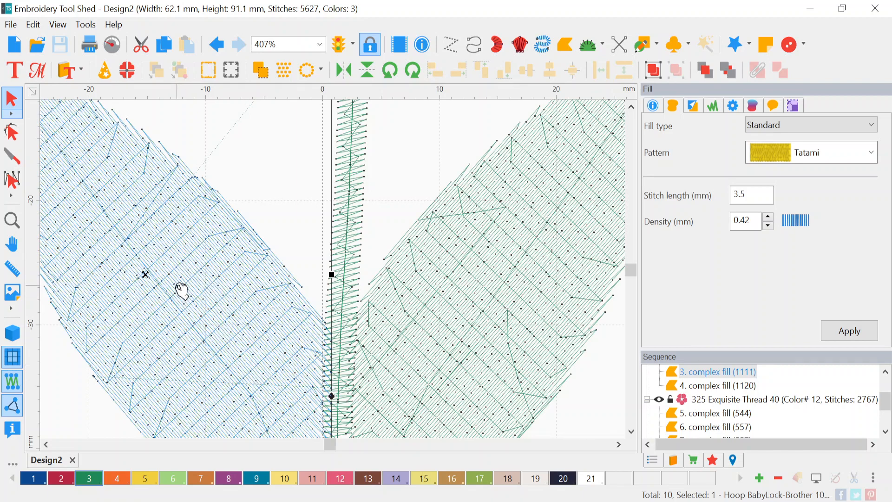
scroll(182, 275, down, 5)
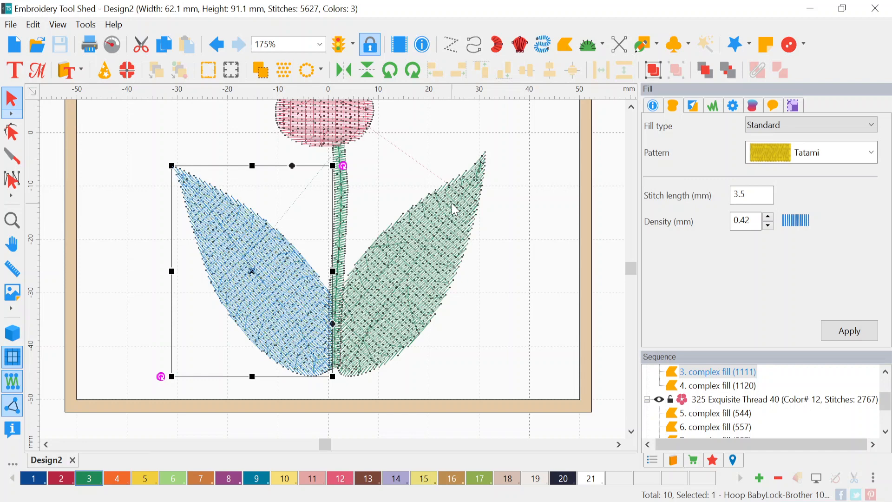
click(413, 172)
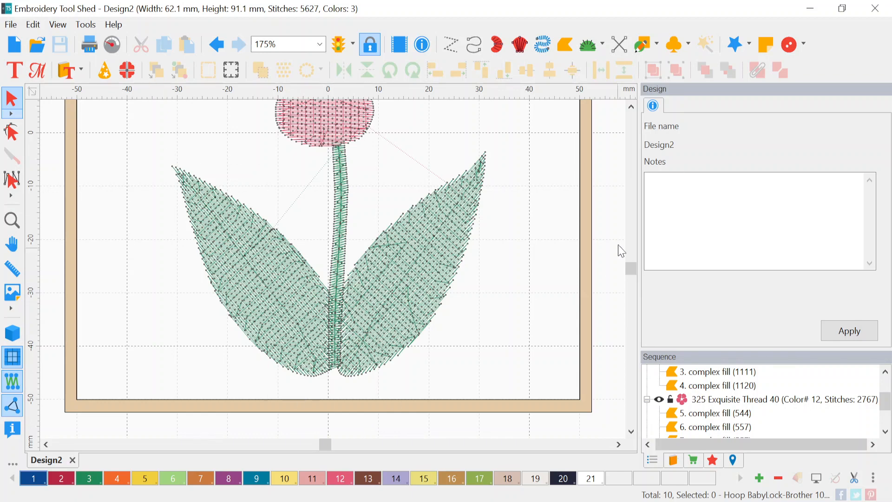
Step: Start a run stitch path with square nodes down the stem's left edge, from under the bottom petal to the left leaf
scroll(333, 213, down, 3)
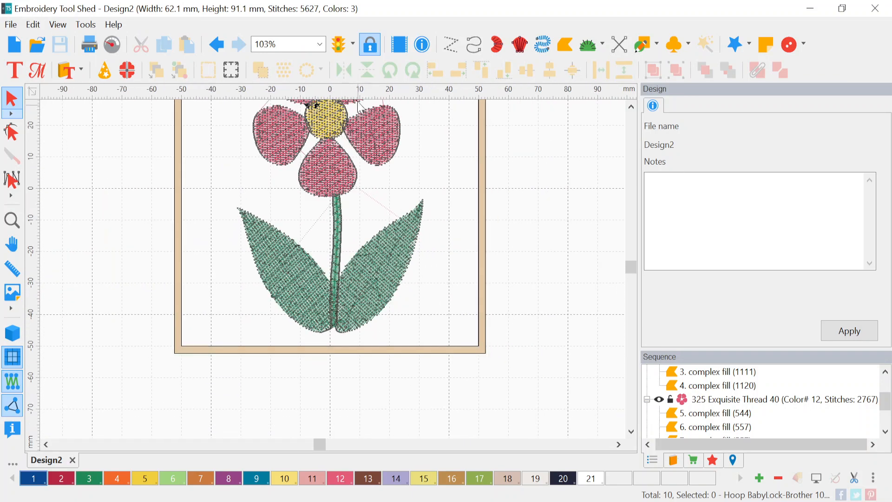
scroll(330, 199, up, 2)
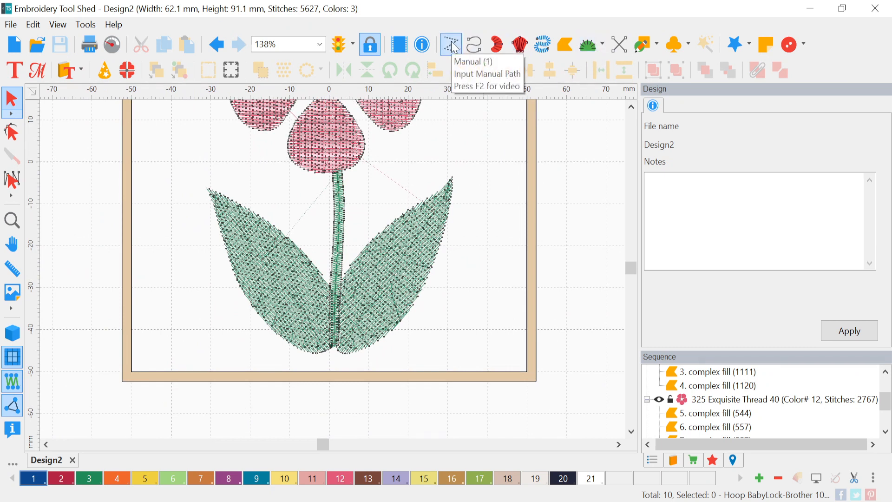
click(474, 45)
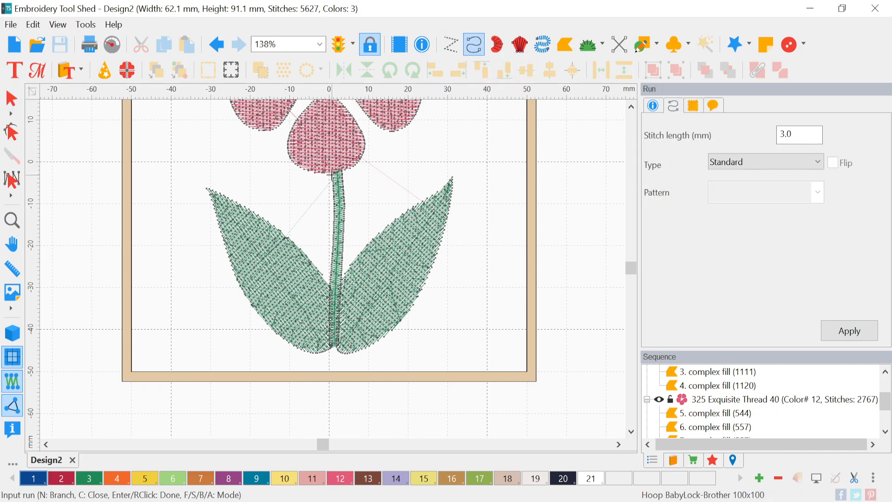
scroll(334, 176, up, 4)
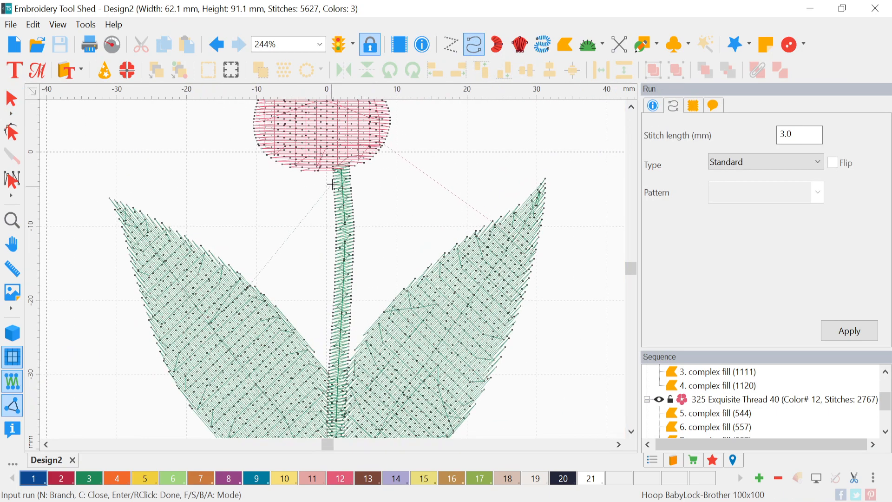
scroll(334, 170, up, 2)
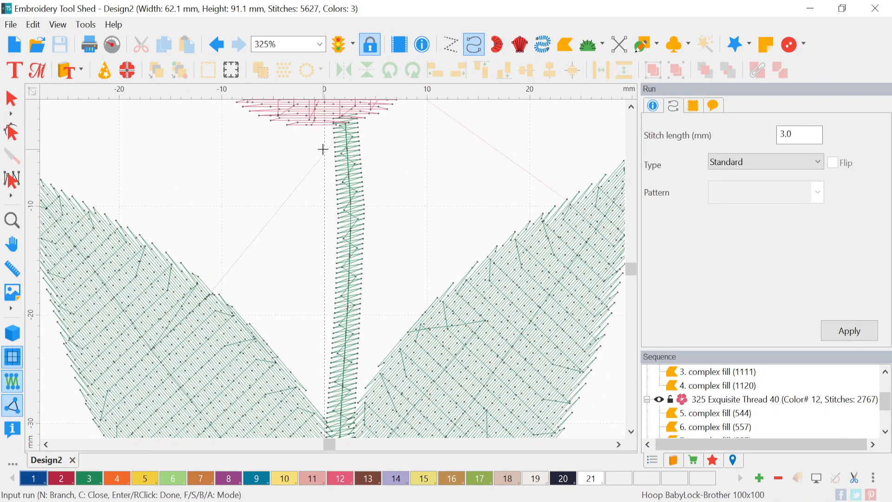
click(333, 119)
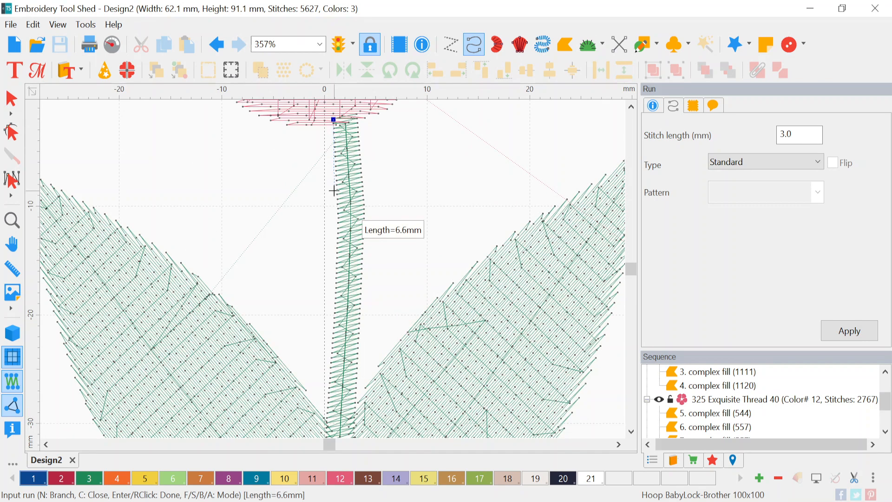
click(338, 190)
click(335, 282)
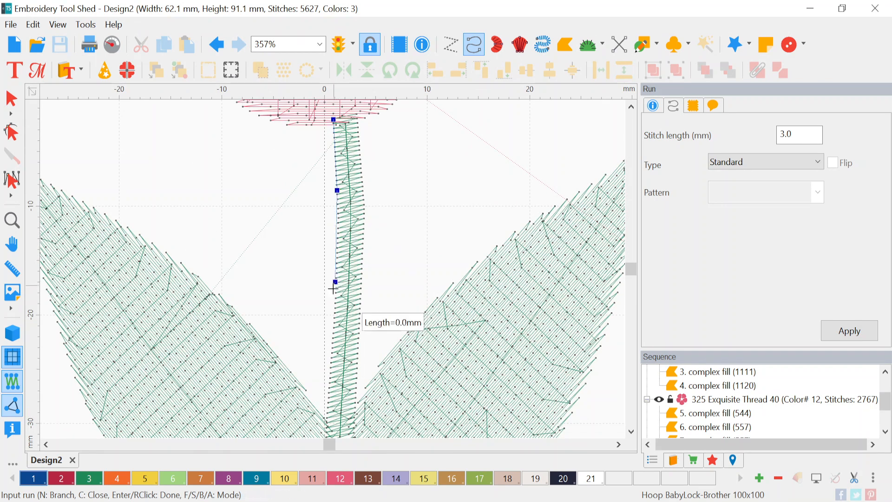
click(332, 378)
click(326, 424)
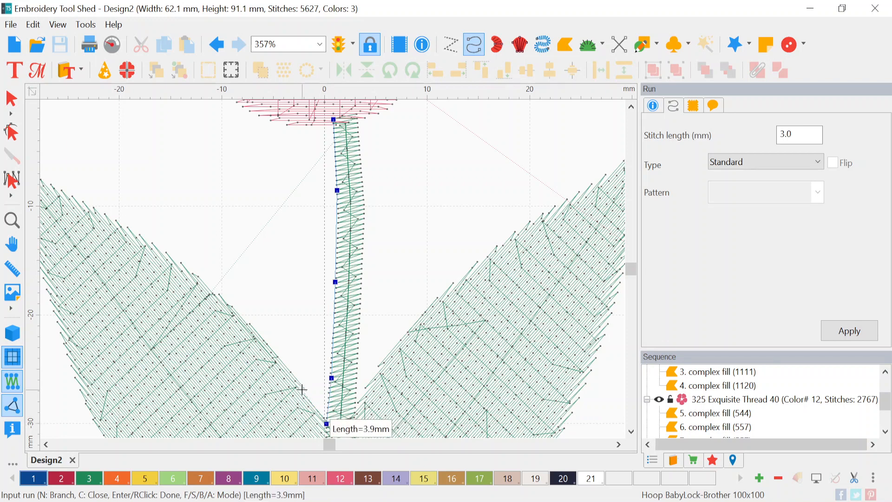
Step: Continue the run path with round nodes along the left leaf's upper edge, from the stem out to the leaf tip
click(303, 390)
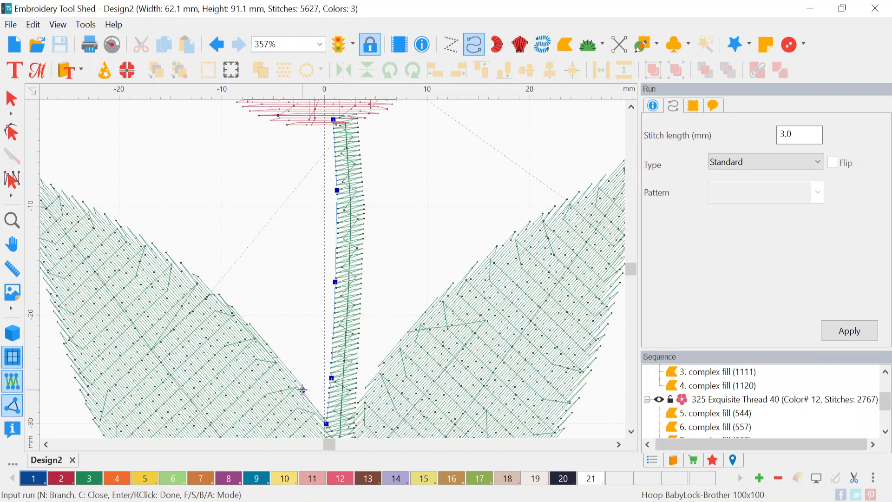
click(220, 299)
click(153, 249)
scroll(154, 251, down, 3)
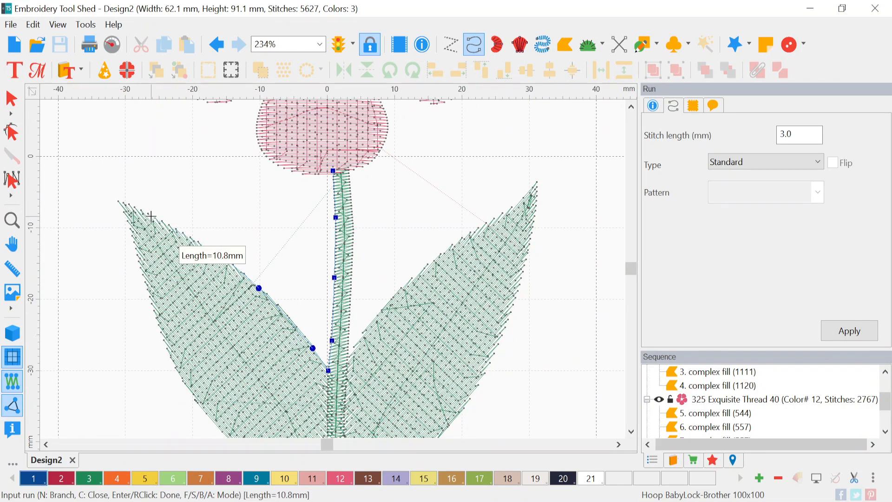
click(152, 216)
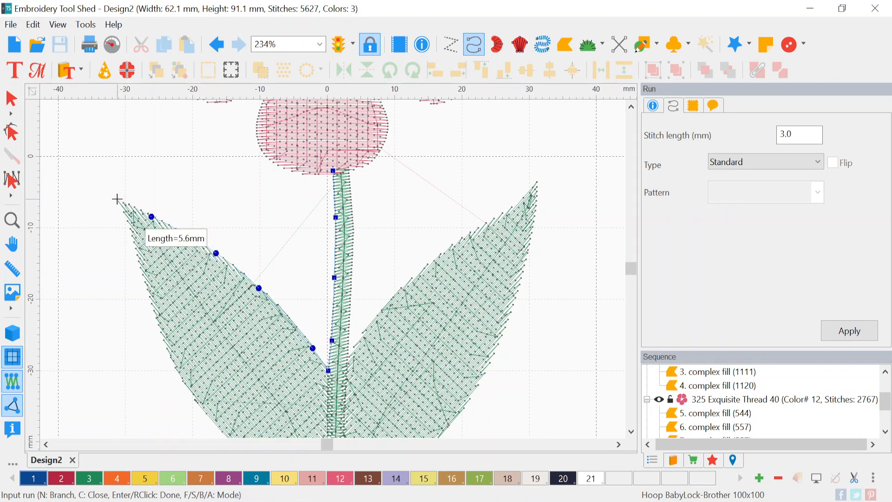
click(118, 199)
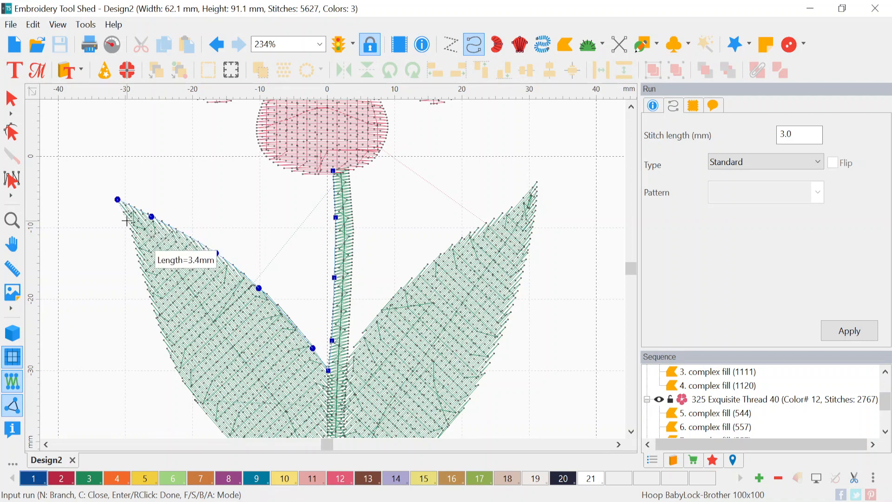
Step: Continue the run path with round nodes down the left leaf's outer edge, from its tip to its bottom curve
click(126, 221)
click(151, 299)
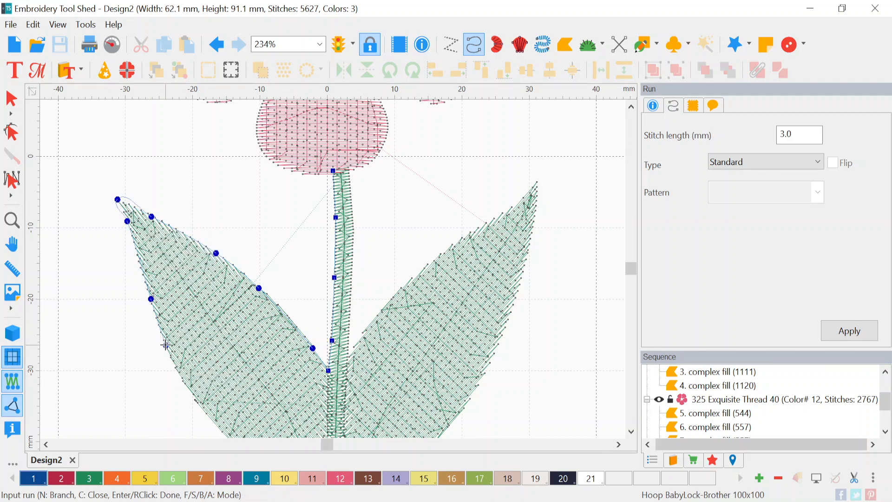
click(165, 344)
scroll(176, 344, down, 3)
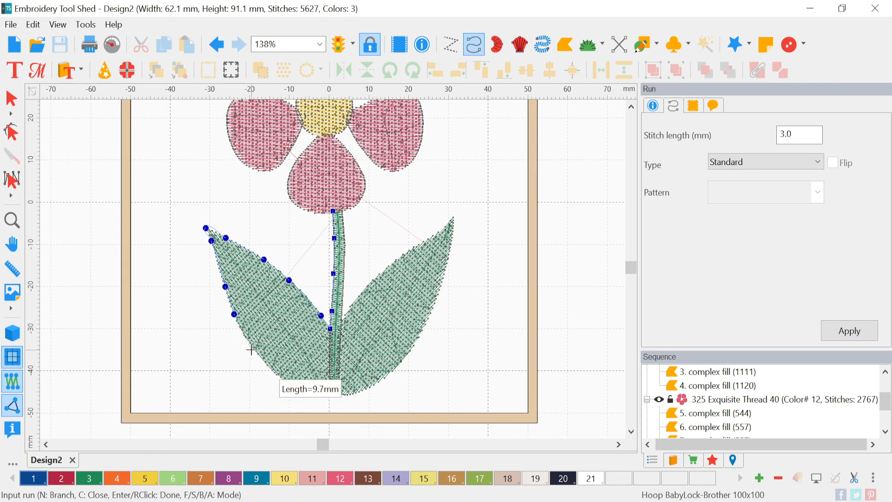
click(254, 350)
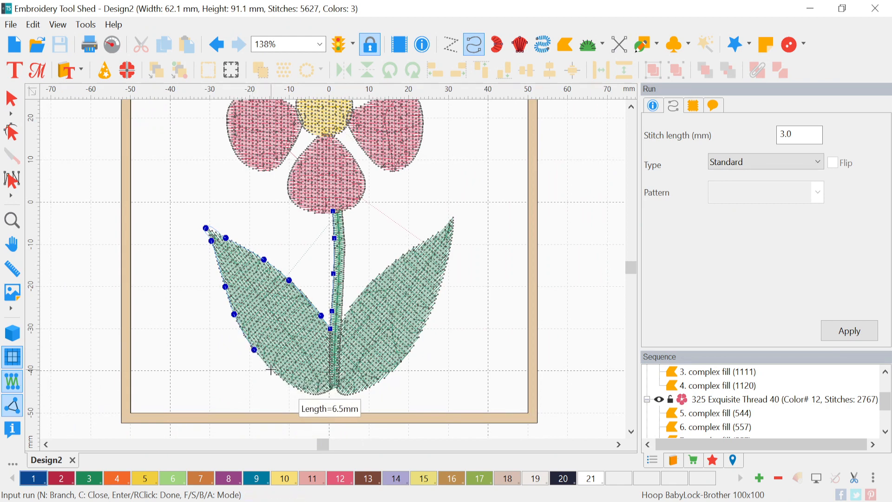
click(272, 370)
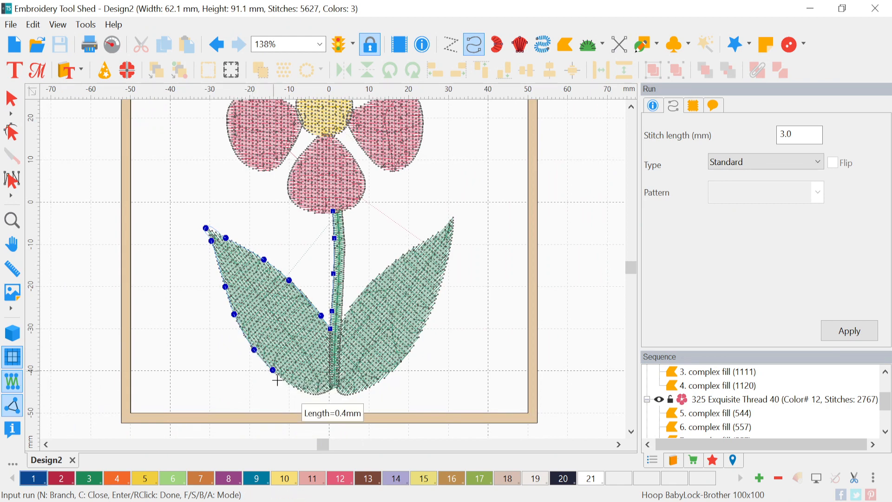
click(312, 394)
scroll(316, 395, up, 3)
scroll(326, 397, down, 3)
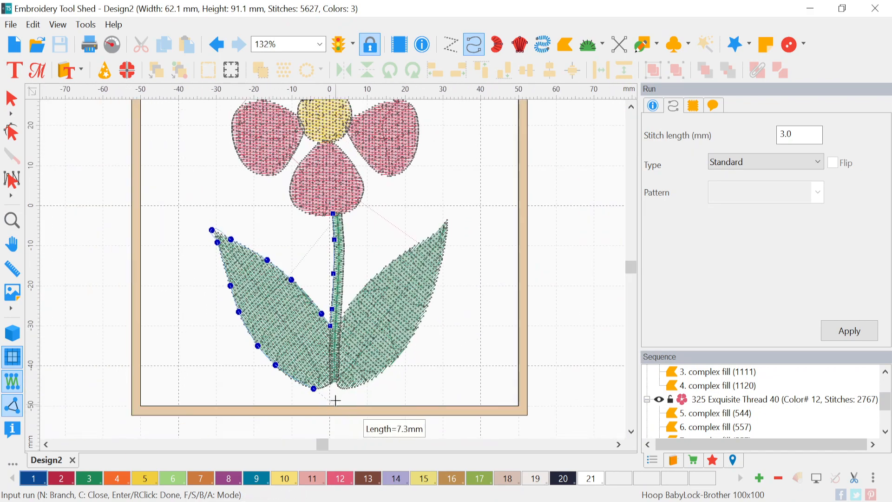
Step: Carry the run path from the left leaf's bottom across the stem's lower end with square nodes
scroll(336, 400, up, 6)
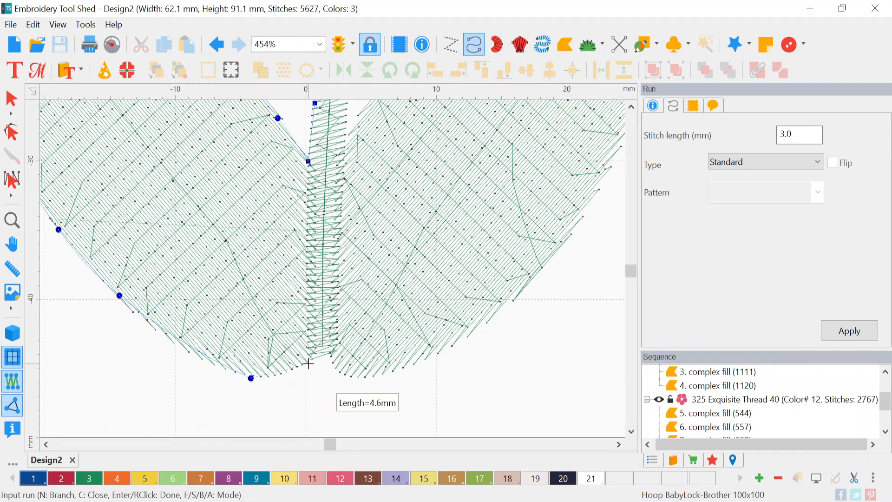
click(309, 363)
click(330, 353)
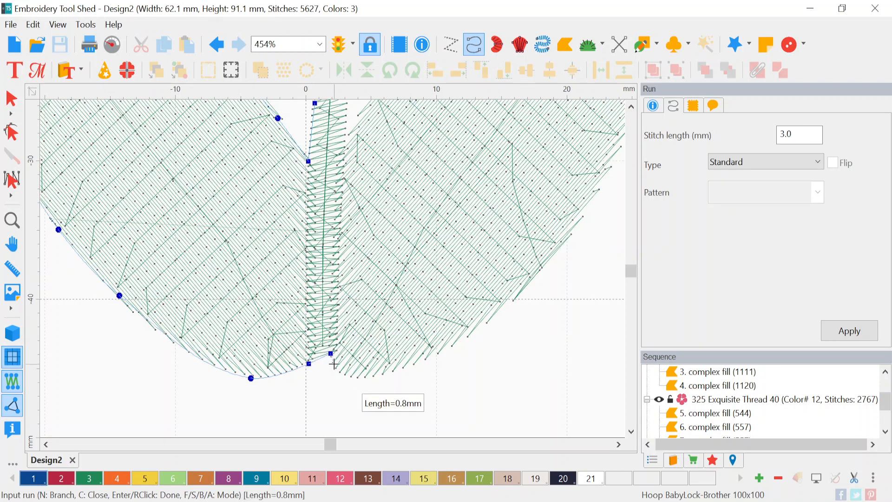
Step: Continue the run path with round nodes around the right leaf's bottom and up its outer edge to the tip
click(352, 377)
click(418, 364)
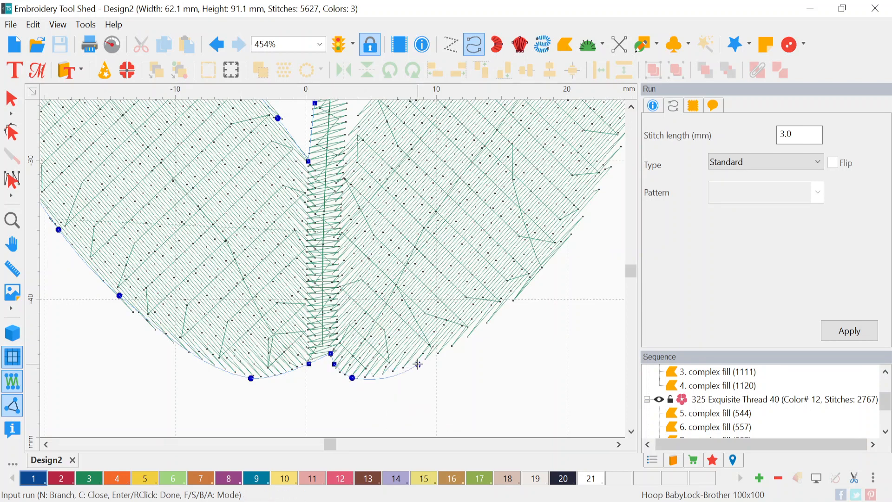
click(499, 314)
scroll(501, 310, down, 2)
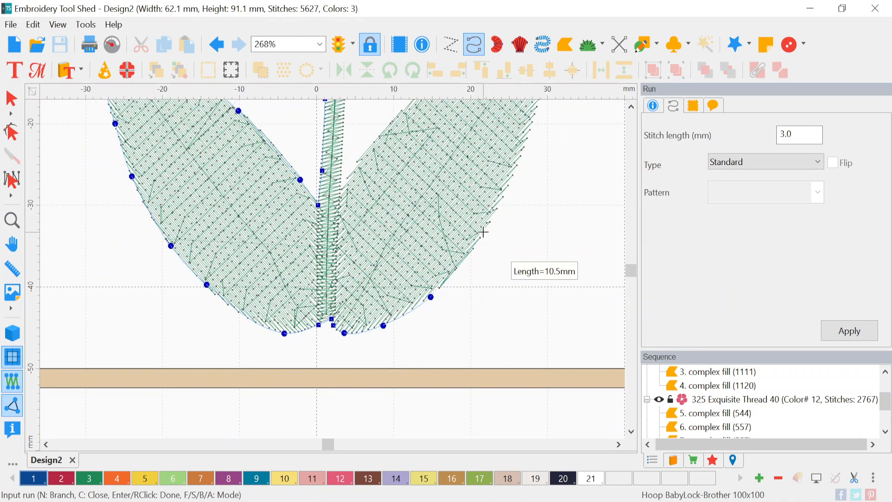
scroll(488, 229, down, 2)
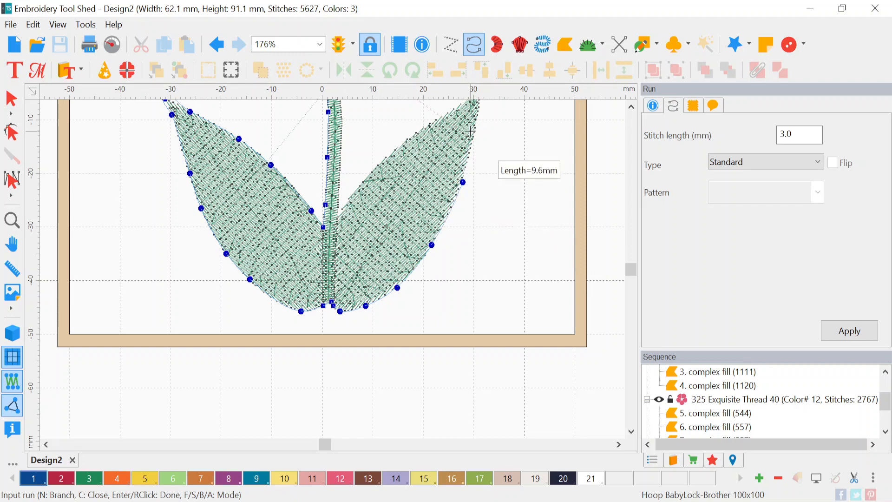
scroll(479, 135, down, 1)
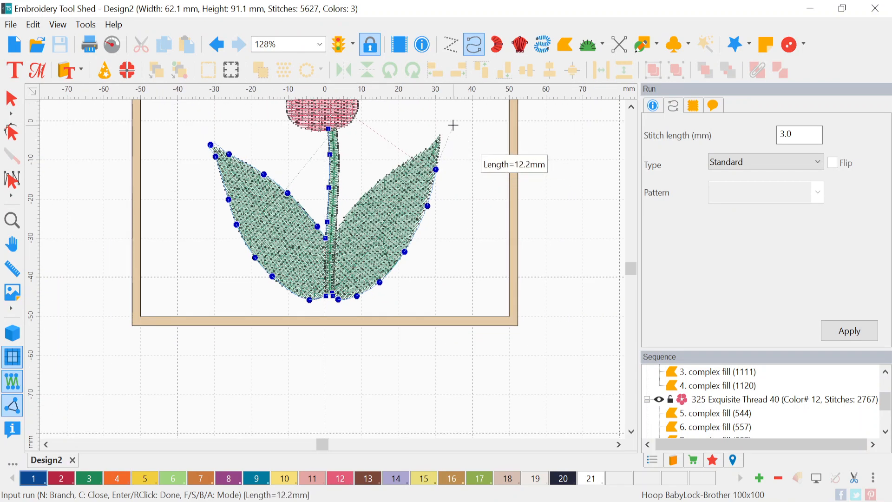
scroll(478, 135, up, 2)
scroll(454, 112, up, 2)
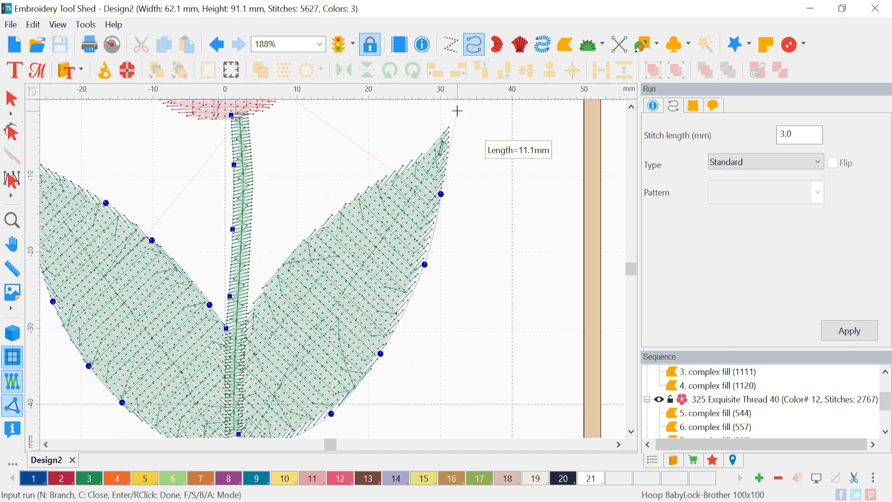
Step: Run the path with round nodes down the right leaf's upper edge, from the tip to near the stem
click(431, 146)
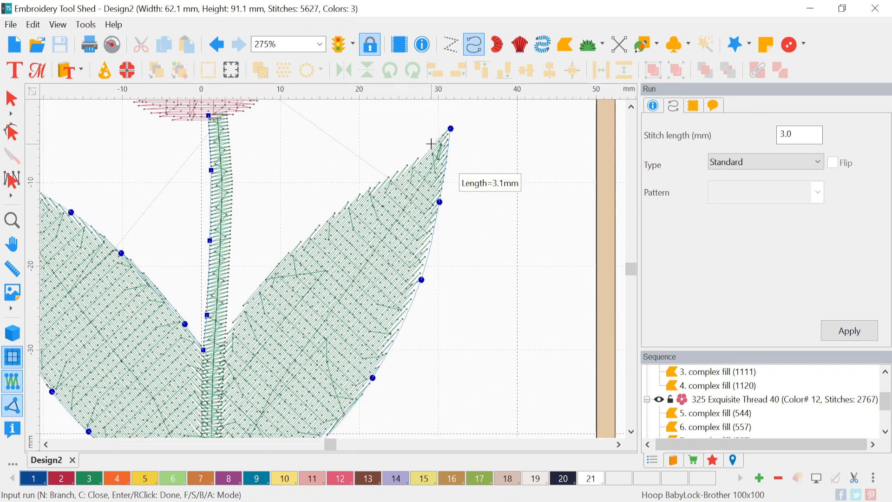
click(399, 171)
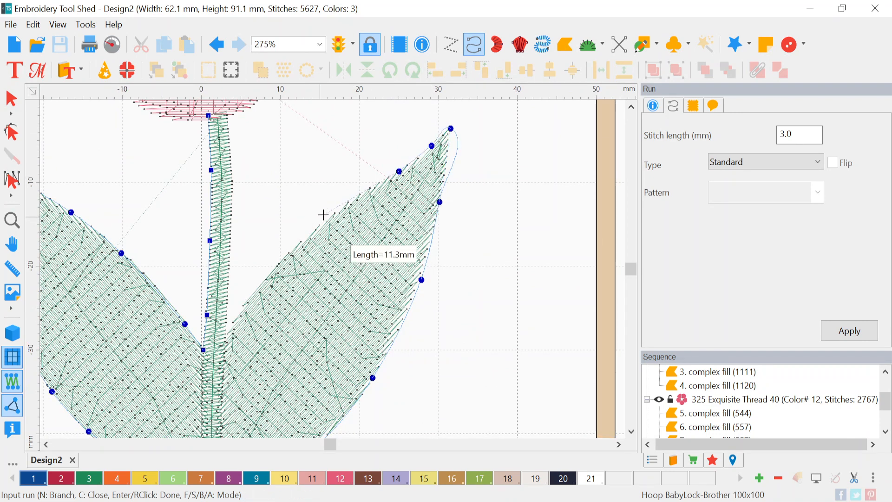
click(330, 215)
click(270, 271)
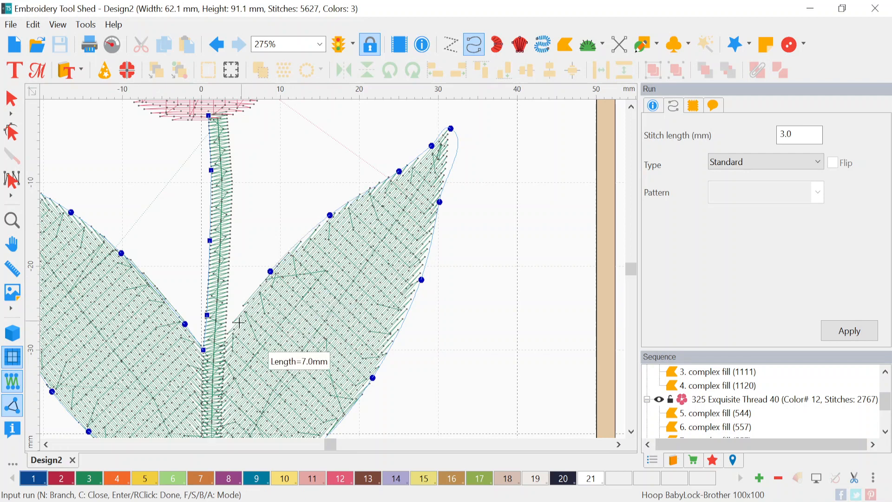
click(236, 321)
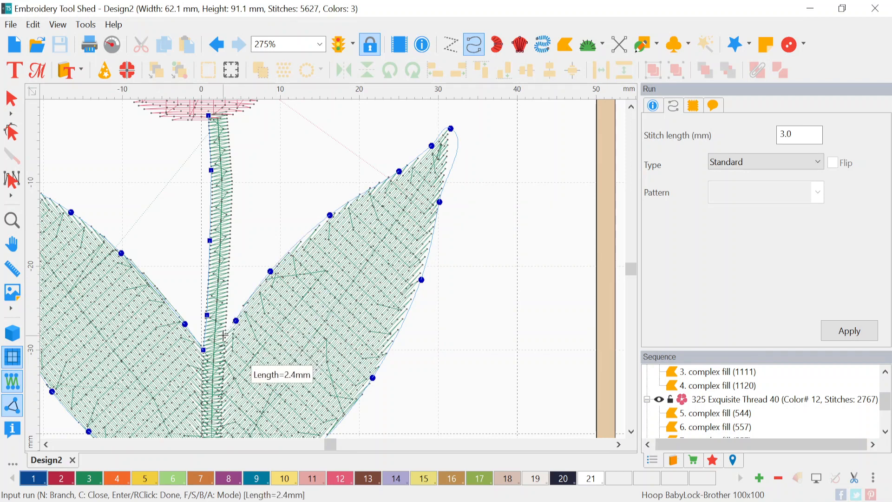
Step: Trace the stem's right edge with square nodes from the right leaf up to the bottom petal and finish the run
click(223, 336)
click(226, 313)
click(230, 252)
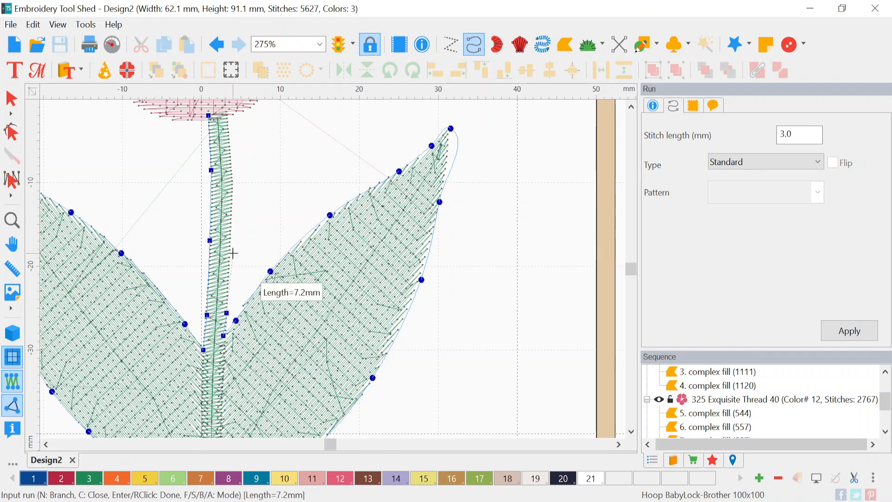
click(233, 189)
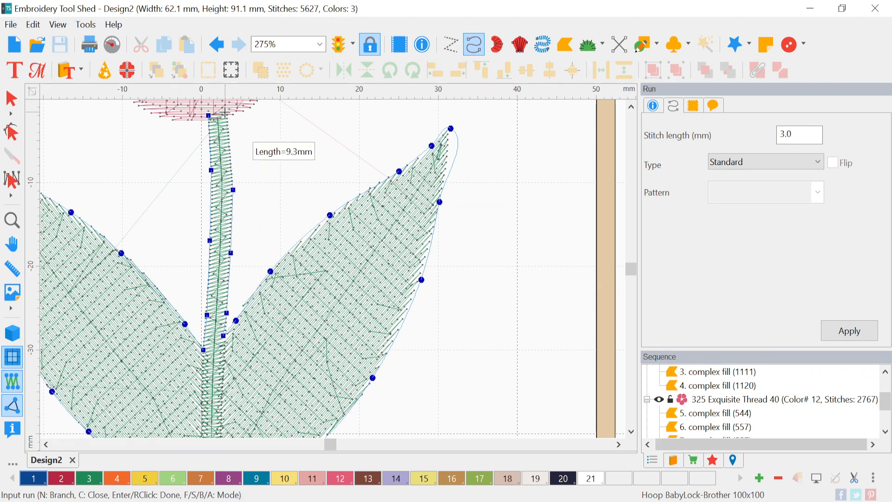
click(227, 113)
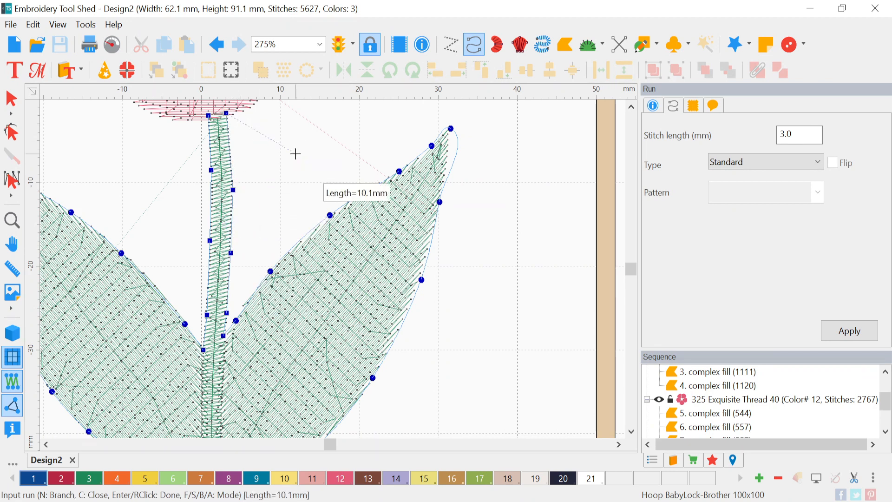
key(Return)
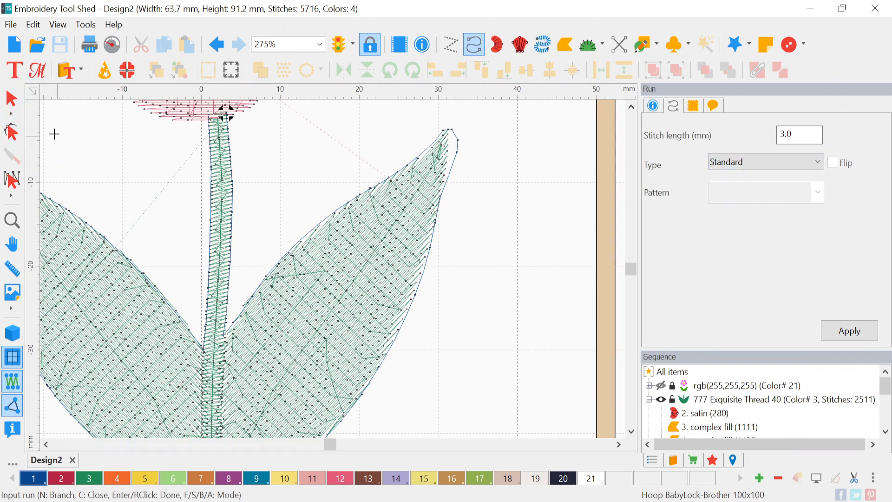
Step: Select the new stem and leaf outline, assign it thread color 20, and change its run type to Bean
click(12, 98)
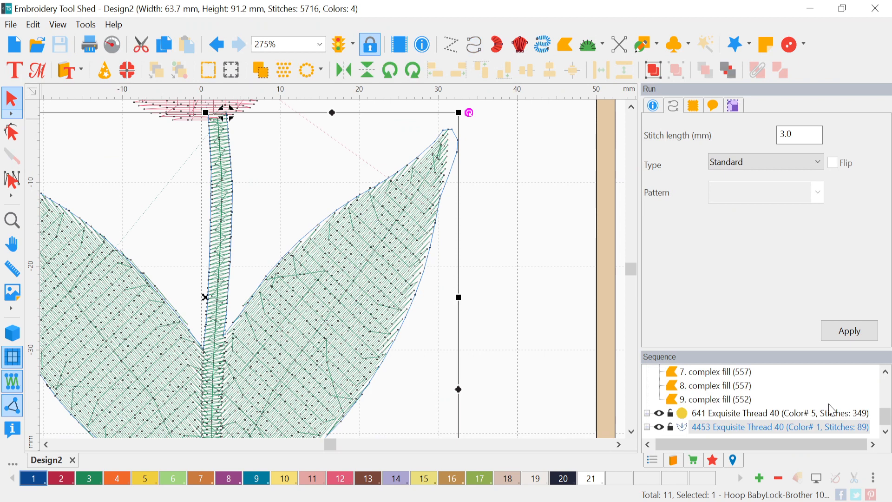
click(563, 483)
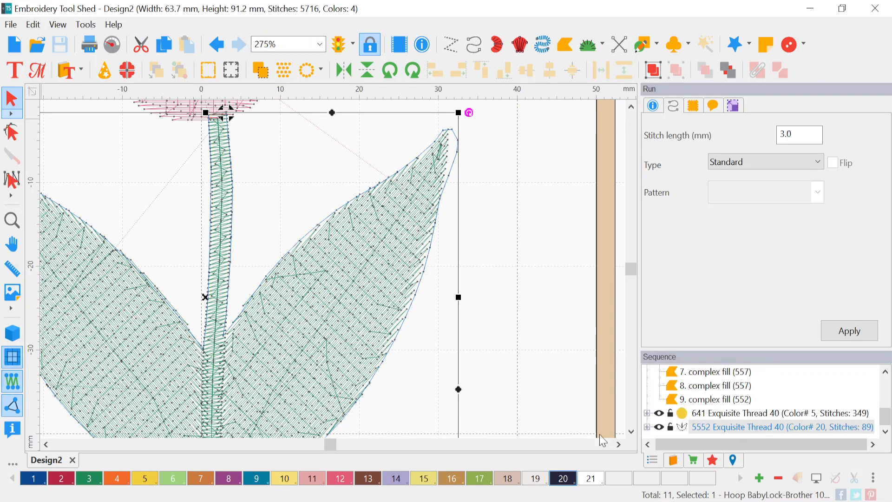
click(817, 162)
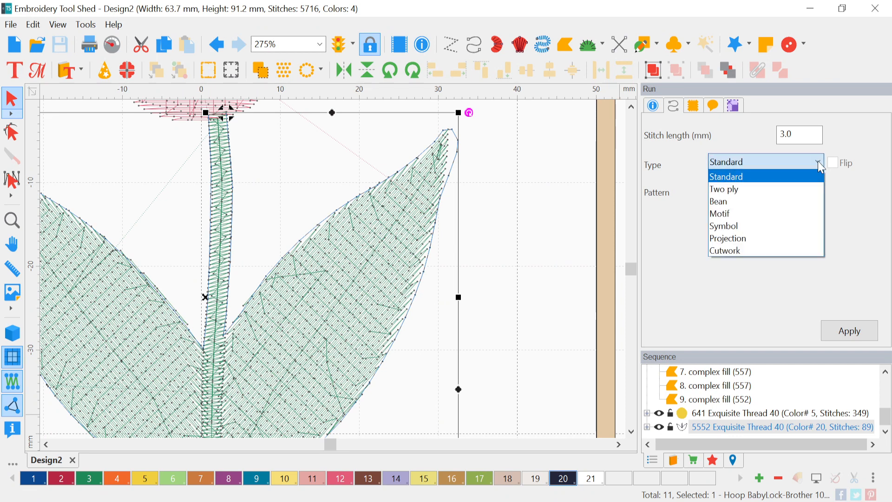
click(774, 201)
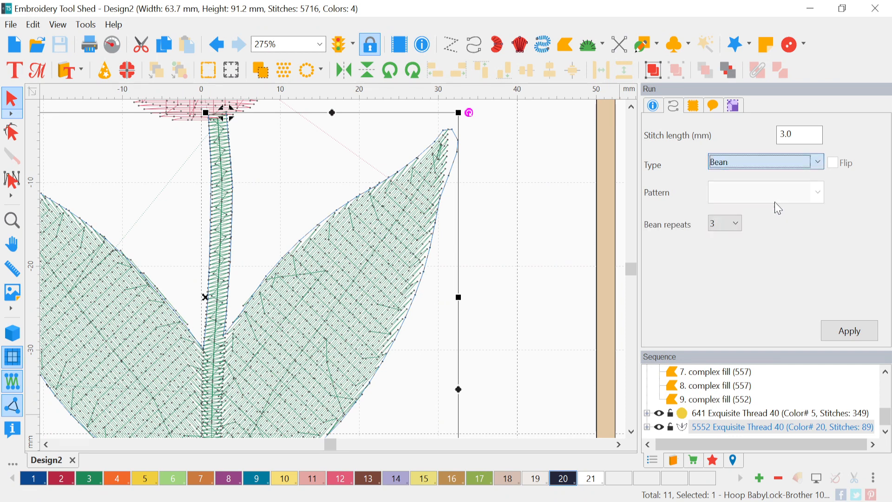
click(846, 332)
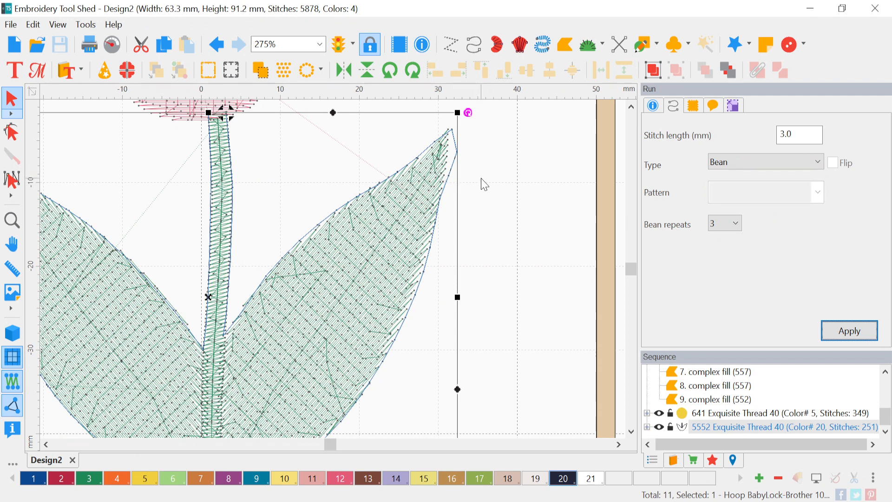
Step: Change the type of the outline's node at the right leaf tip so its curve handles move independently
click(12, 132)
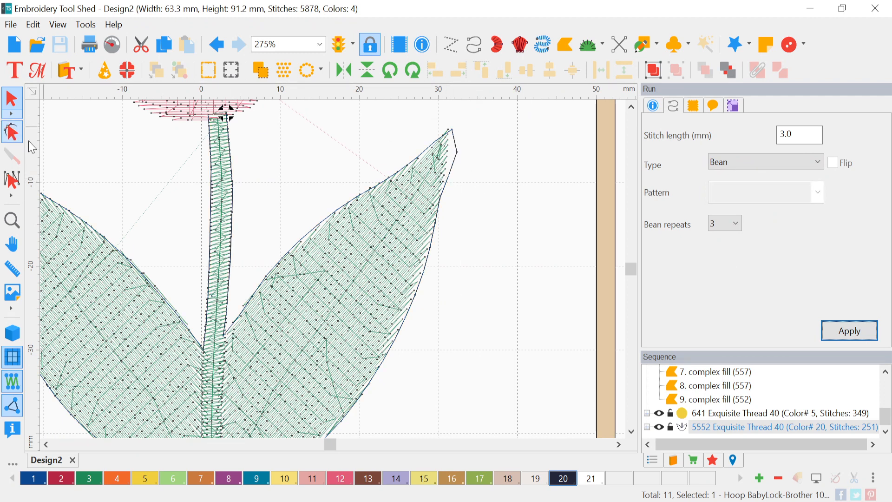
click(450, 129)
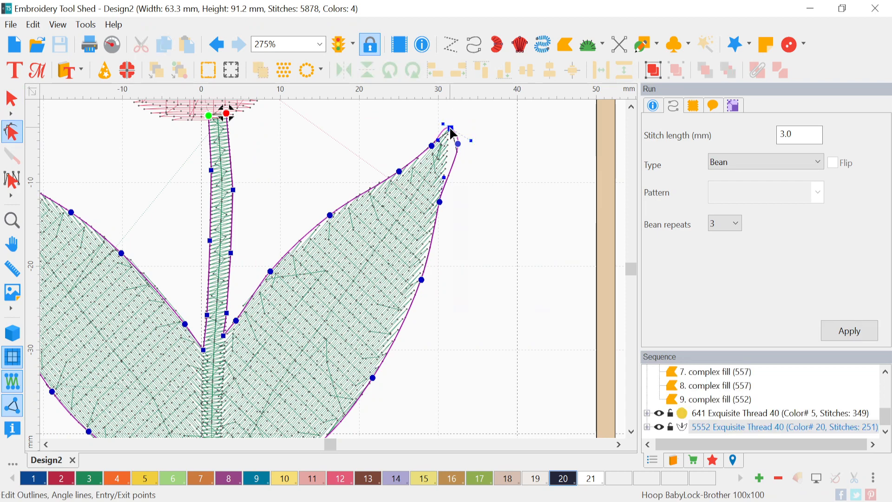
right_click(451, 129)
click(493, 220)
scroll(450, 124, up, 2)
scroll(459, 125, down, 2)
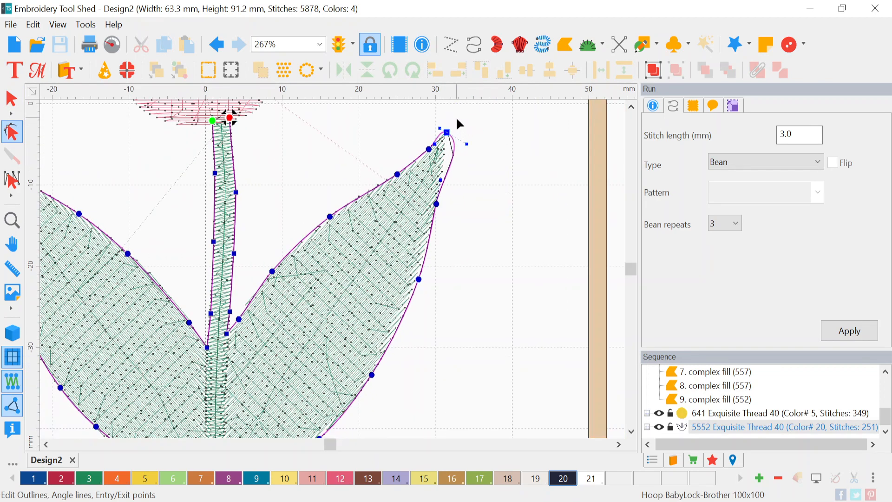
Step: Adjust the handles and position of the right leaf's tip node so the outline forms a sharp point along the fill
scroll(457, 116, up, 3)
scroll(458, 123, up, 4)
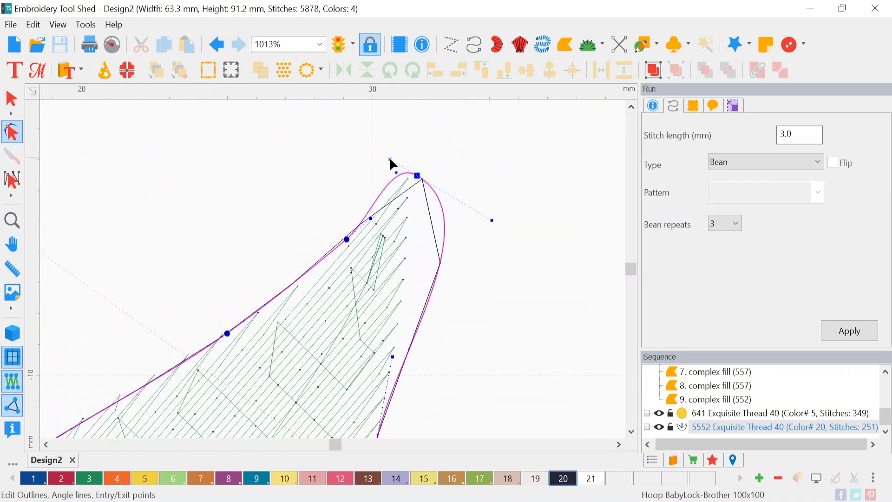
drag(392, 195, 387, 186)
drag(492, 219, 405, 247)
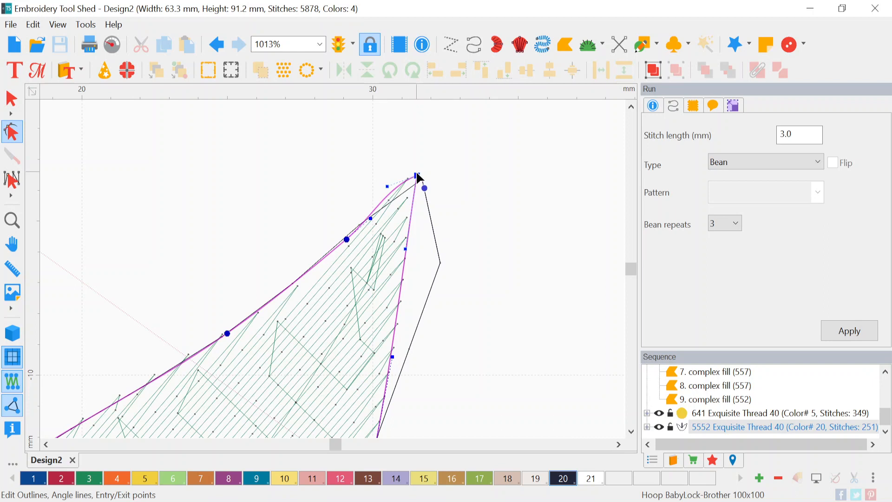
drag(416, 175, 391, 192)
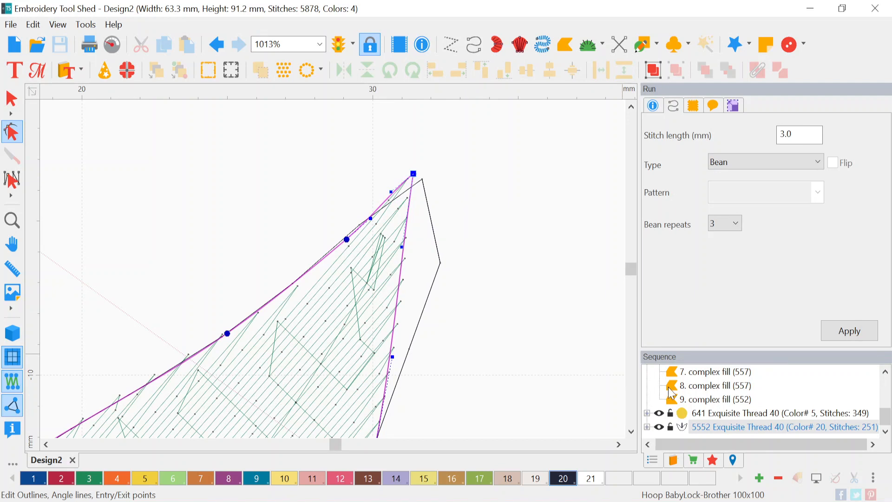
click(10, 103)
Step: Show the hidden flower artwork, Color 21, and compare the bean outline with it around the stem and leaves
scroll(688, 394, up, 3)
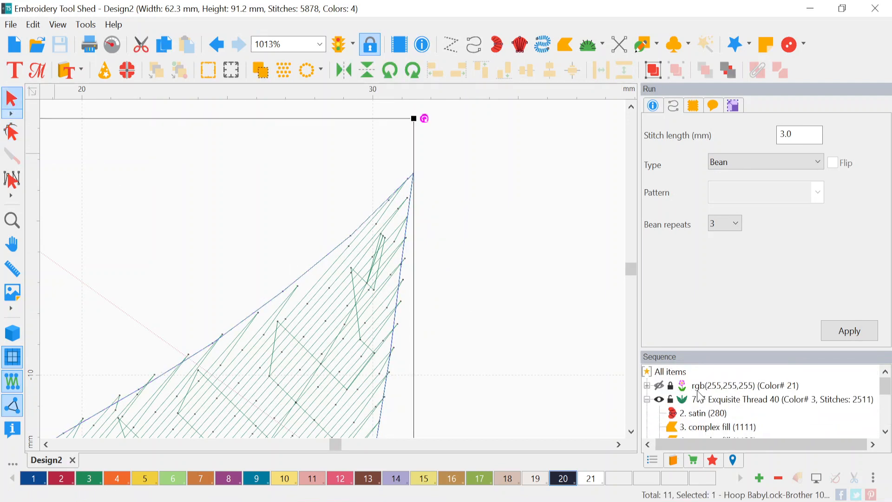
click(658, 385)
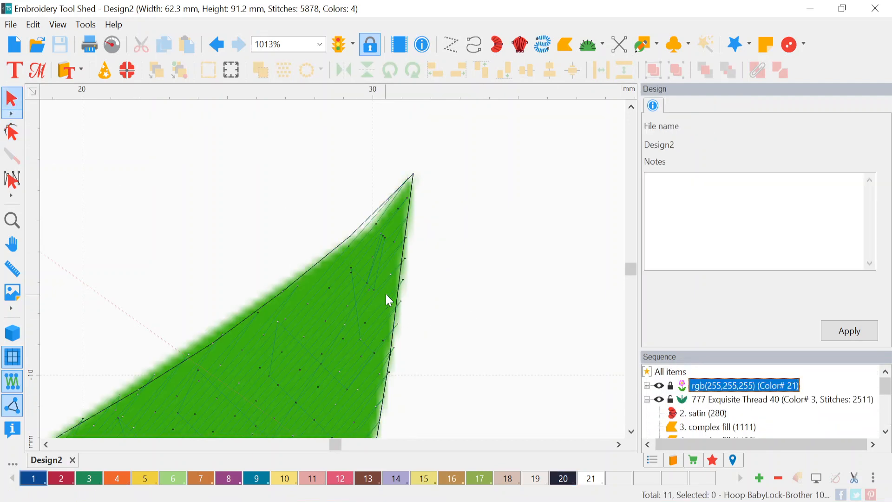
scroll(294, 299, down, 8)
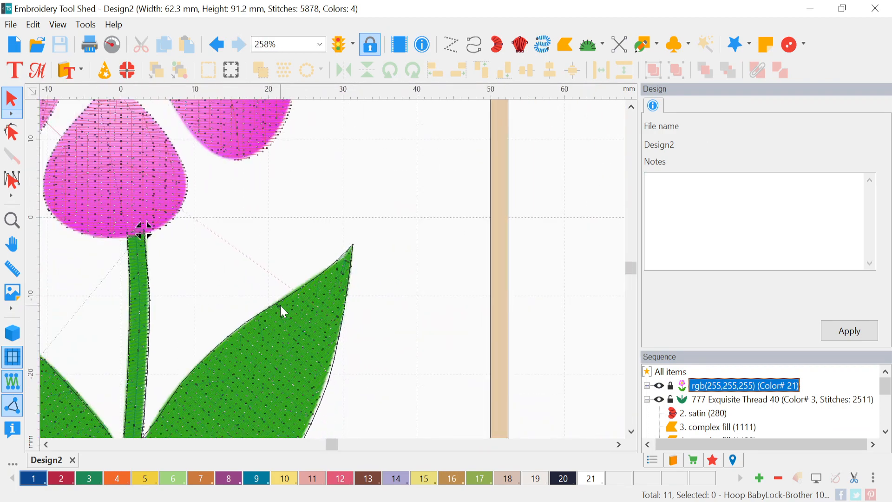
scroll(278, 305, down, 2)
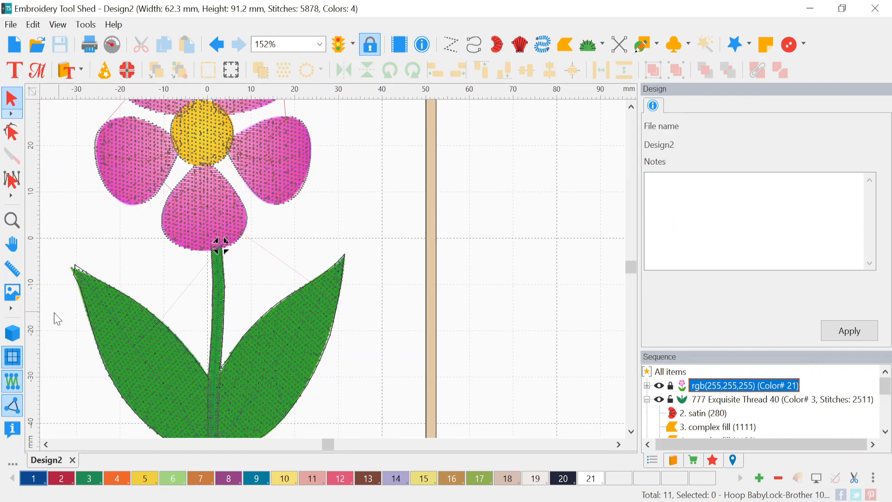
Step: Select the Color 20 bean outline and change its left leaf tip node's type so the curve handles move independently
scroll(59, 275, up, 1)
scroll(59, 274, down, 1)
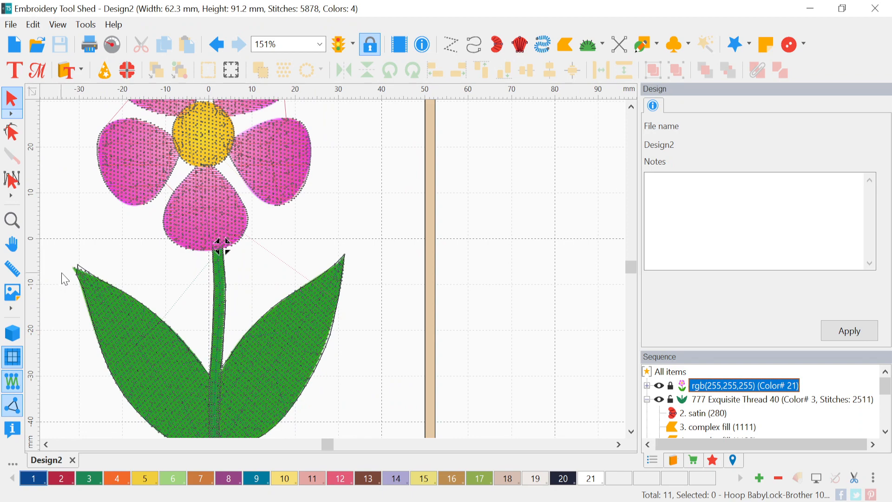
scroll(67, 275, up, 2)
scroll(69, 273, up, 7)
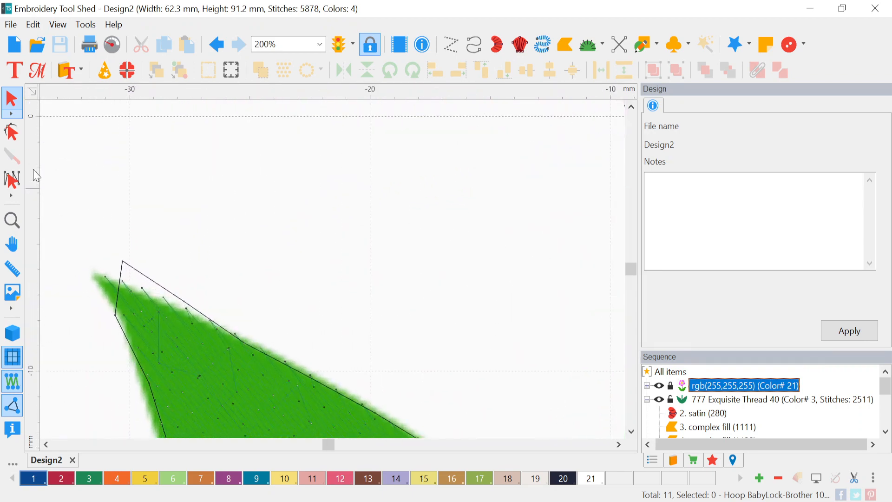
scroll(737, 420, down, 3)
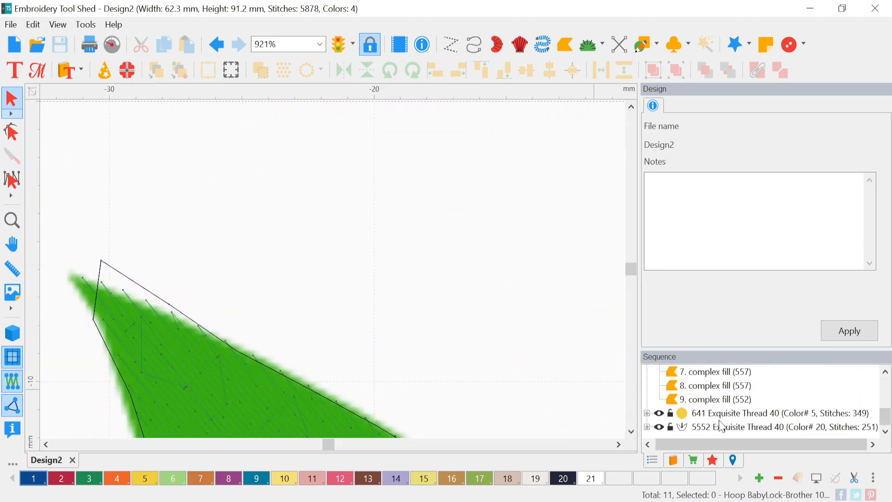
click(722, 426)
click(12, 132)
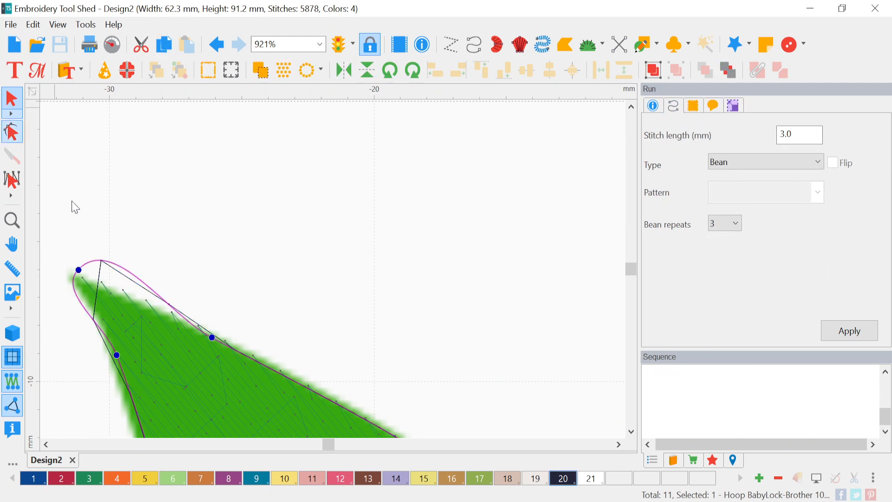
click(80, 269)
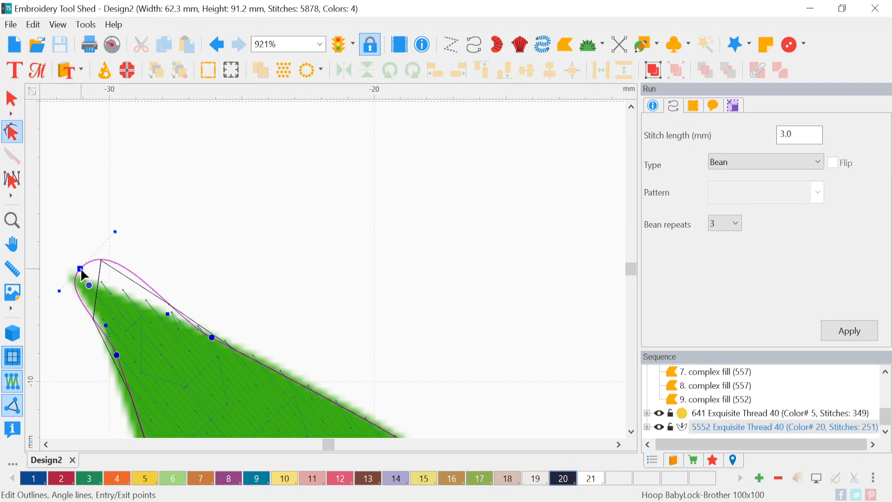
right_click(80, 269)
click(113, 360)
Step: Adjust the position and handles of the outline's left leaf tip node to form a sharp point along the fill
drag(79, 270, 87, 299)
drag(110, 240, 109, 275)
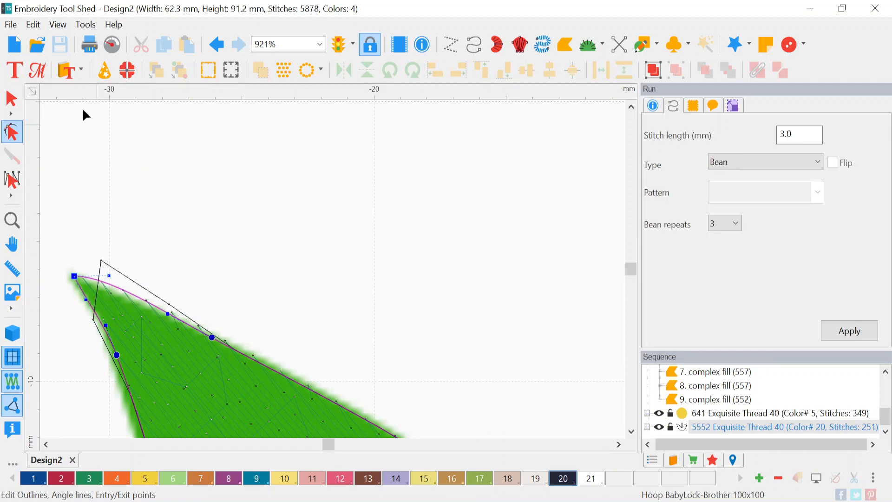
click(12, 99)
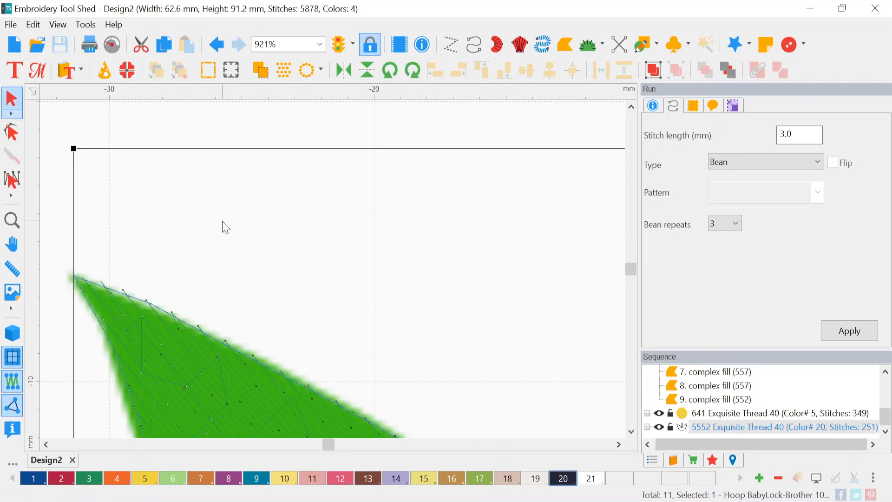
Step: Turn on the 3D stitch view and inspect how the bean outline follows the leaves and stem
scroll(225, 228, down, 5)
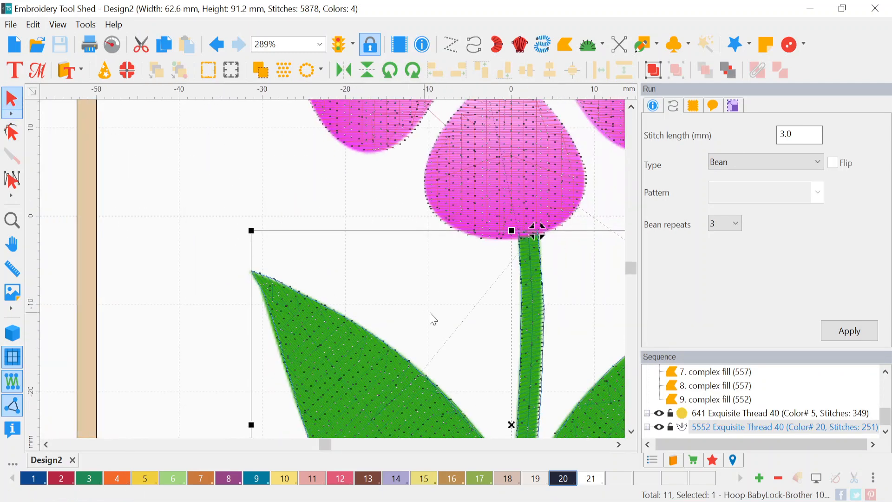
scroll(563, 331, up, 2)
scroll(563, 328, down, 1)
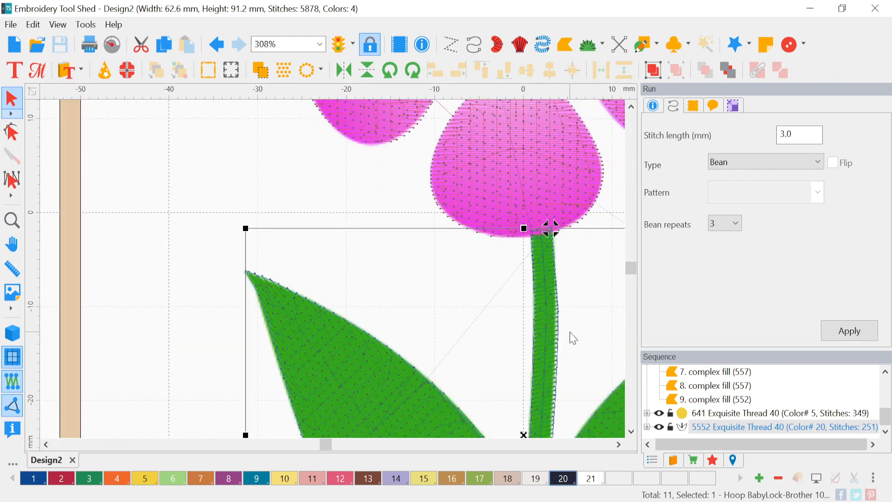
scroll(573, 338, up, 4)
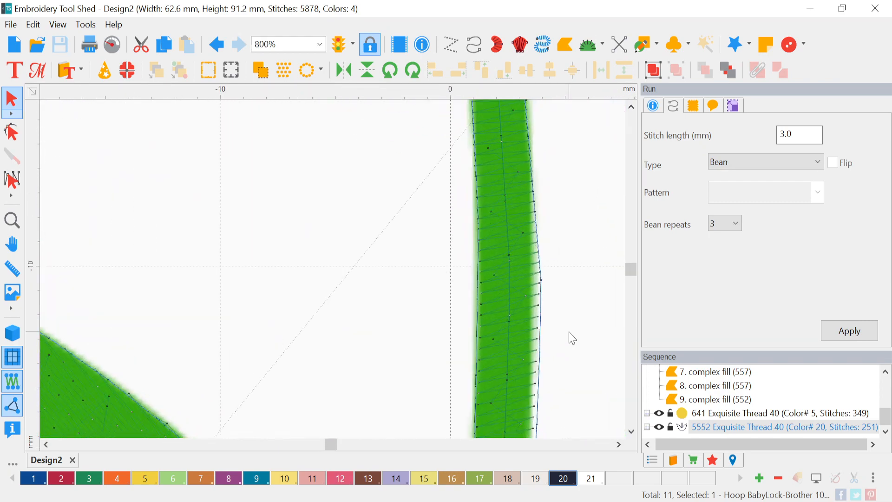
scroll(573, 338, down, 2)
scroll(573, 338, down, 2)
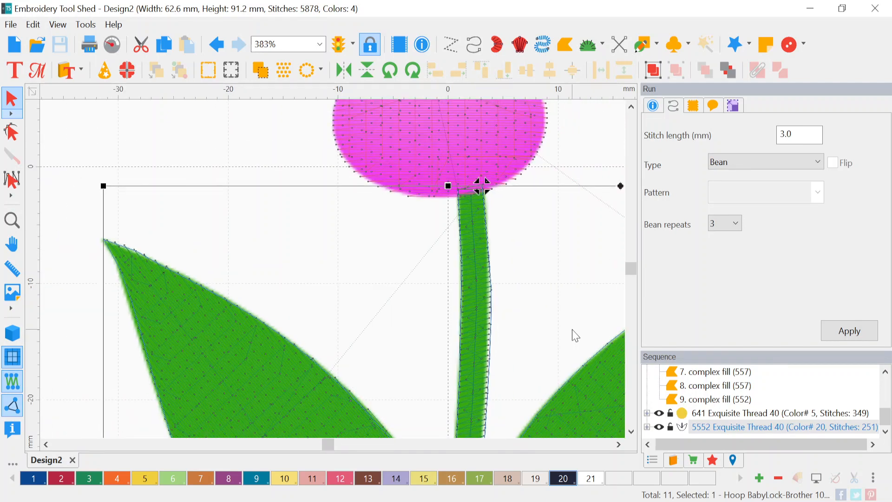
click(12, 339)
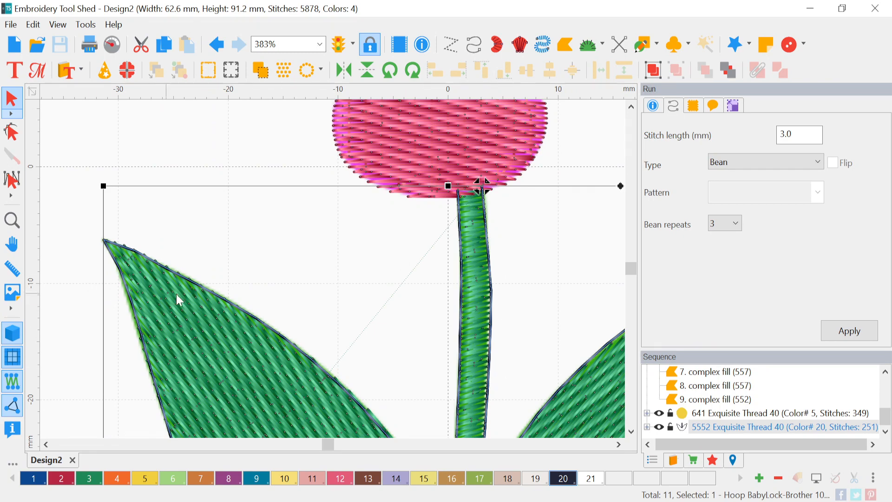
scroll(345, 337, down, 2)
scroll(485, 329, down, 3)
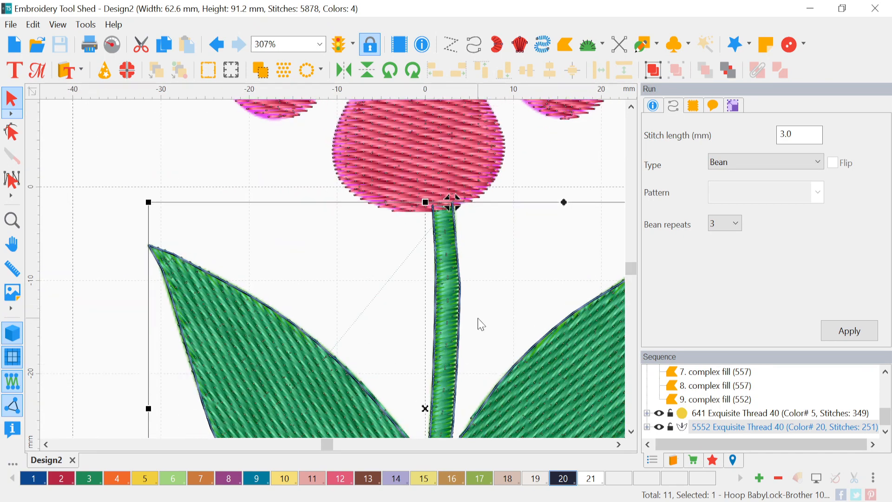
scroll(472, 307, down, 2)
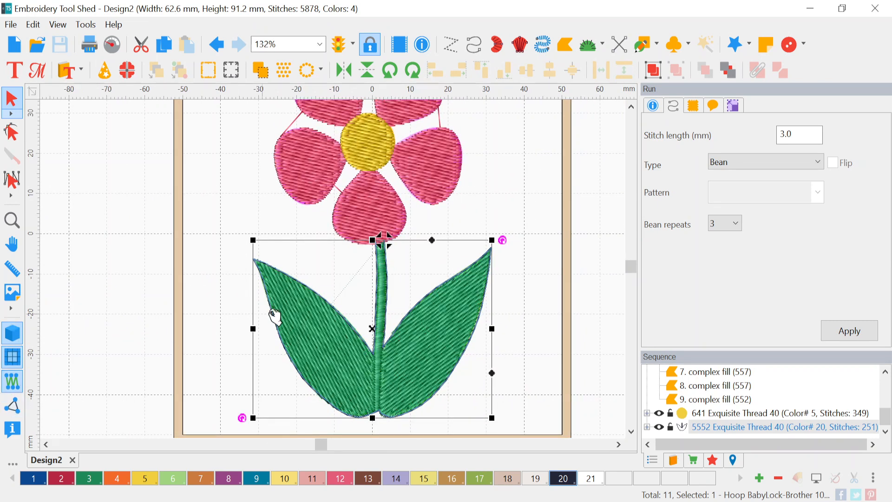
scroll(366, 200, down, 1)
scroll(369, 154, up, 4)
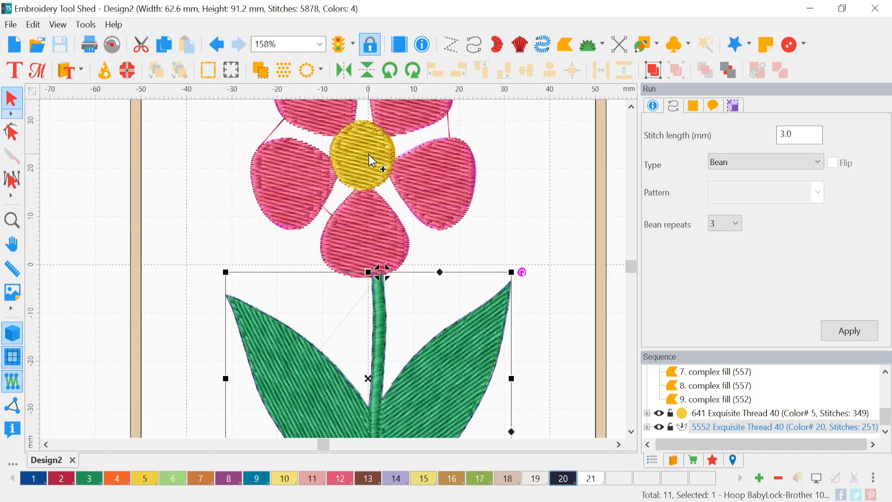
scroll(371, 208, up, 4)
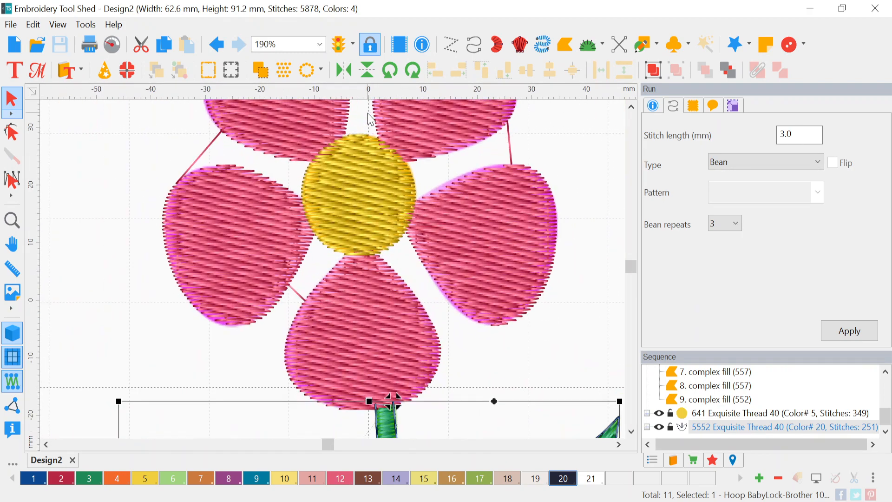
click(371, 207)
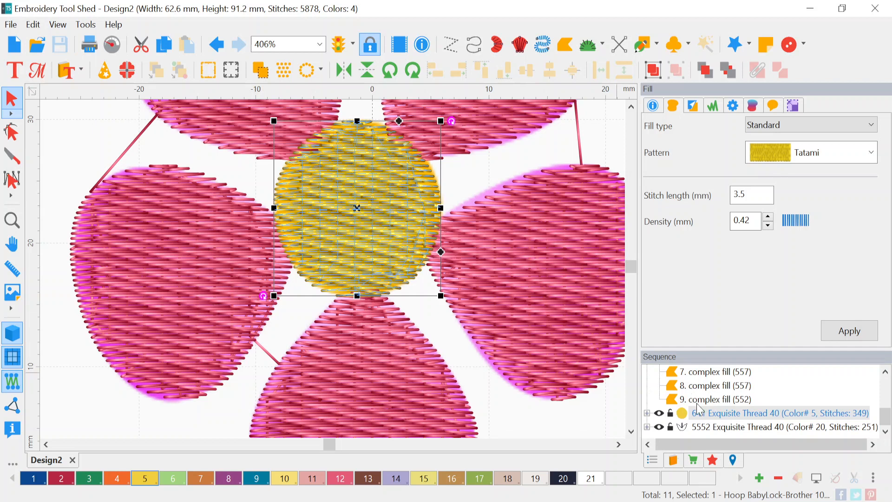
right_click(379, 181)
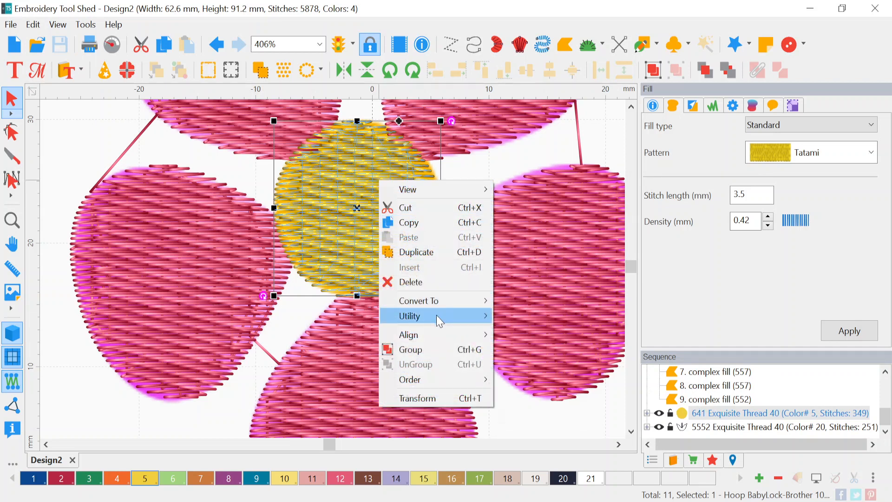
mouse_move(436, 315)
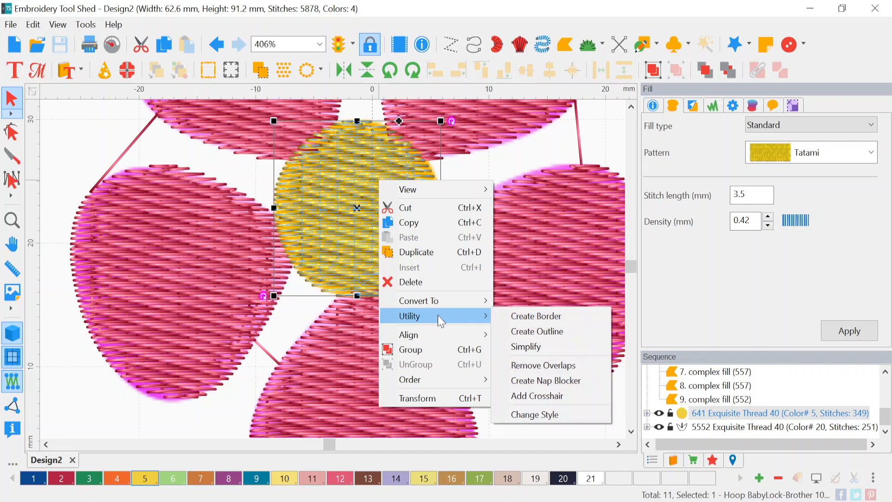
click(522, 160)
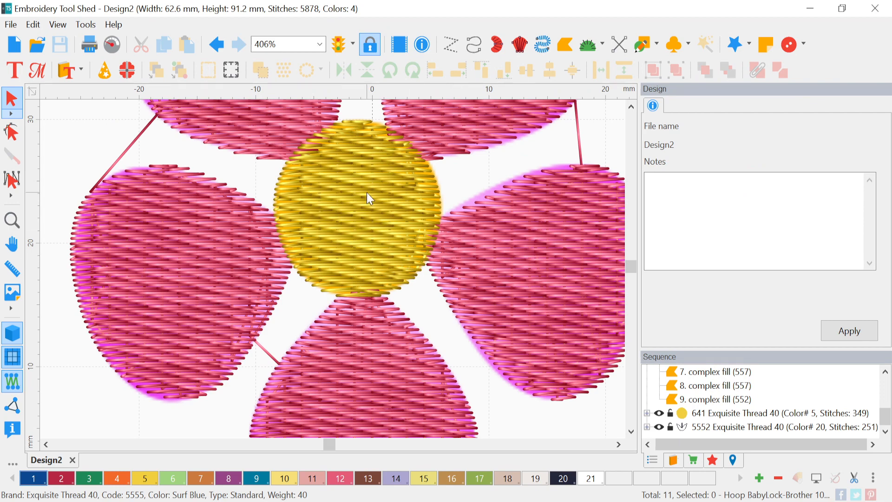
right_click(379, 197)
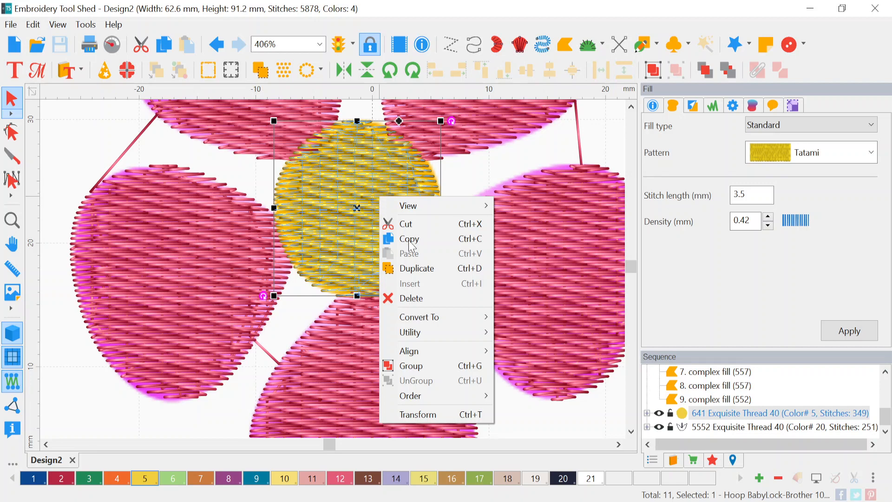
click(504, 168)
scroll(504, 167, down, 3)
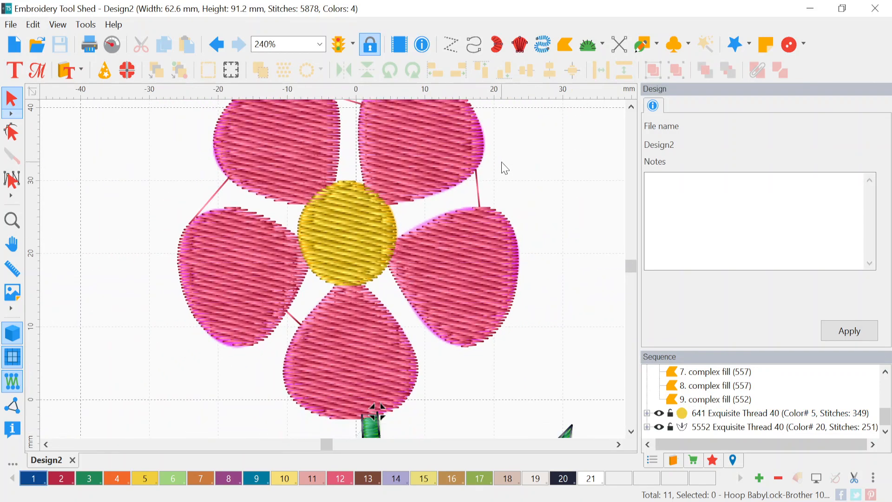
click(367, 231)
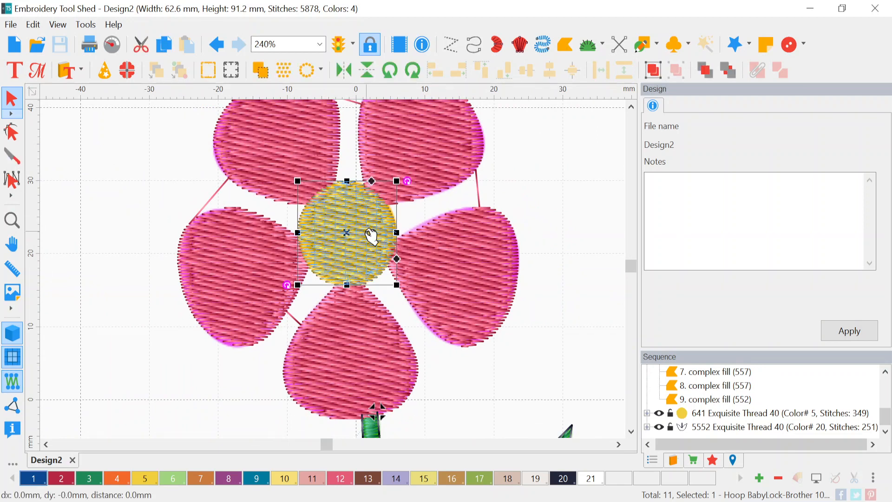
right_click(366, 232)
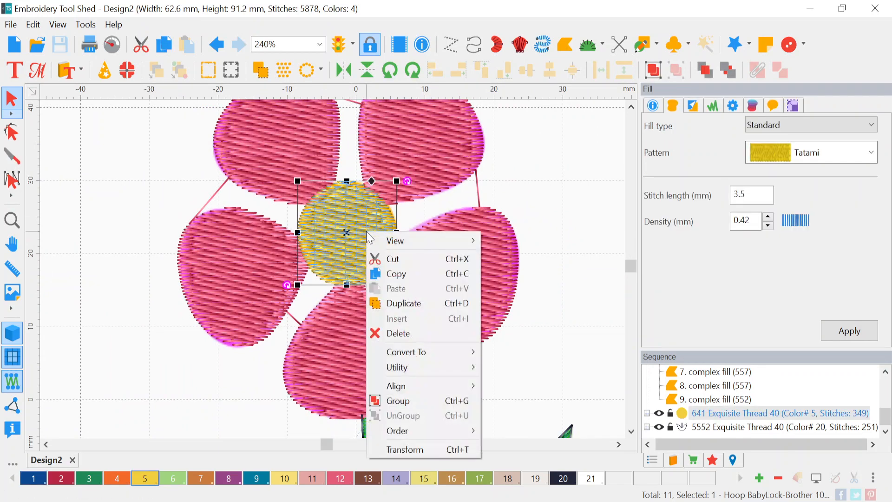
click(403, 303)
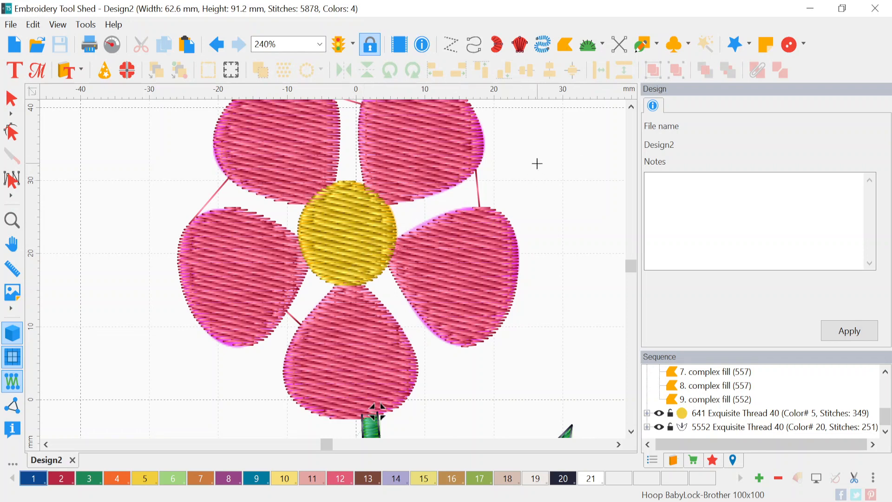
click(376, 409)
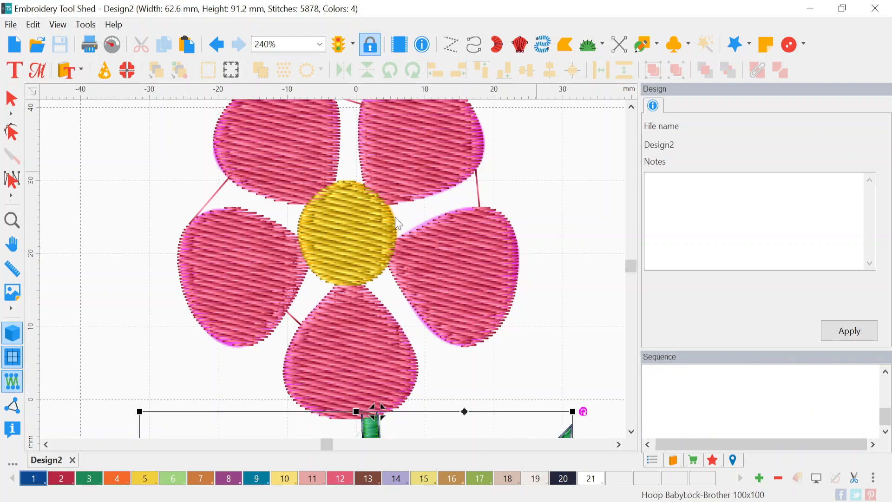
Step: Try placing two duplicates of the yellow flower center beside the right petals, and delete both copies
click(358, 229)
right_click(359, 233)
click(390, 315)
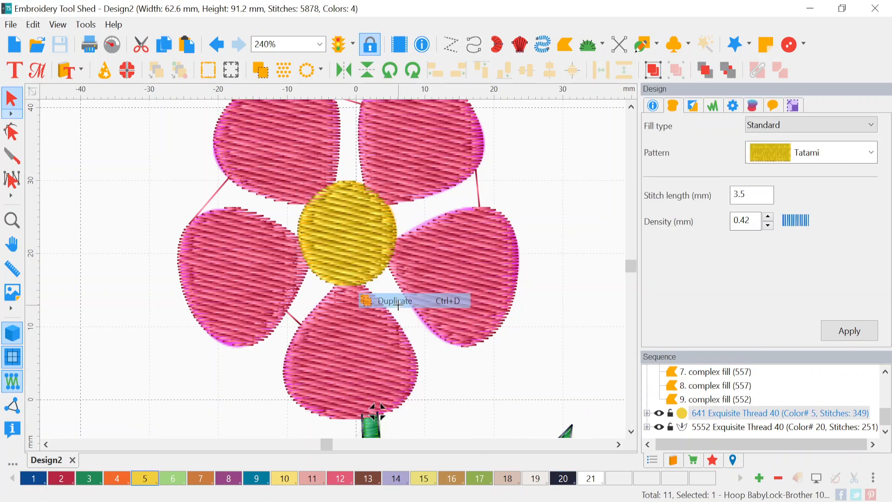
click(544, 170)
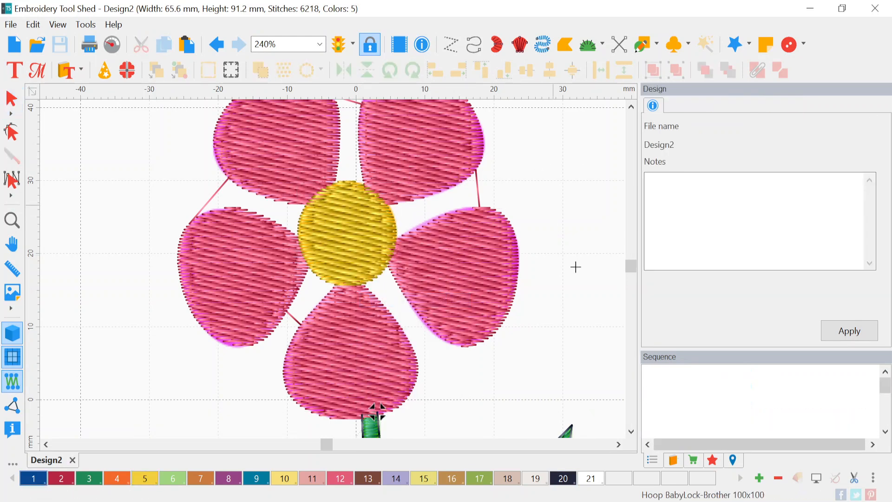
click(580, 278)
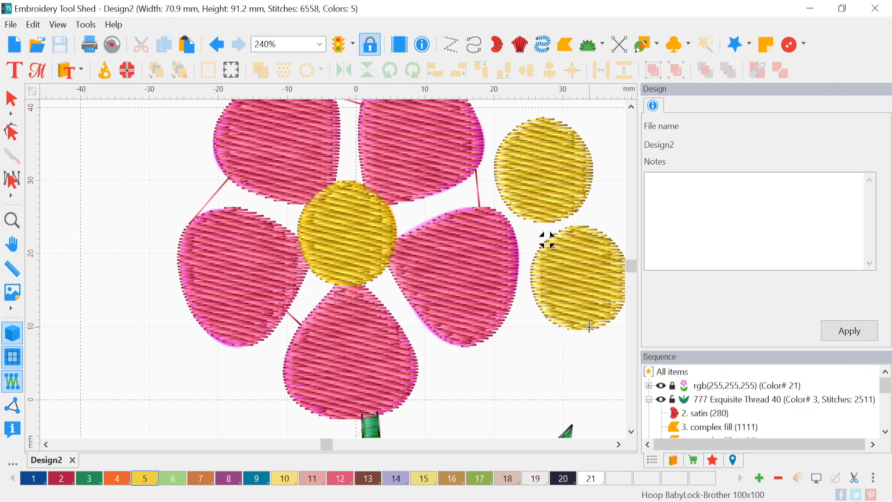
right_click(589, 327)
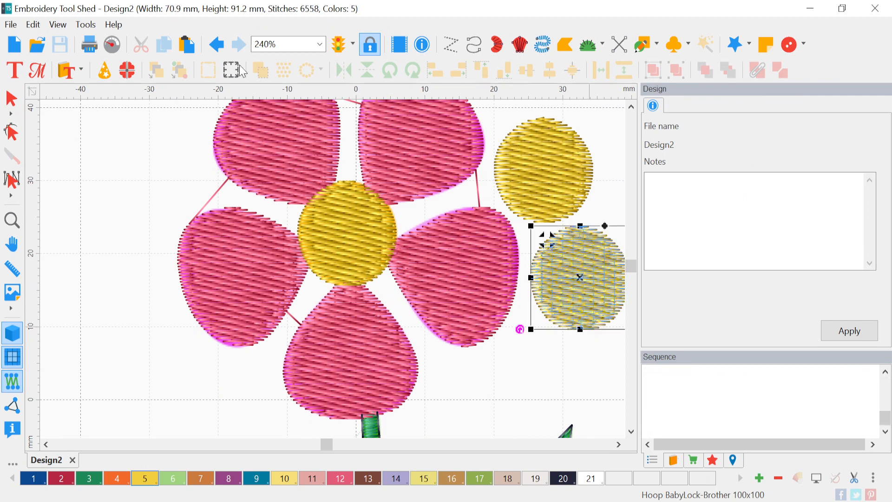
key(Delete)
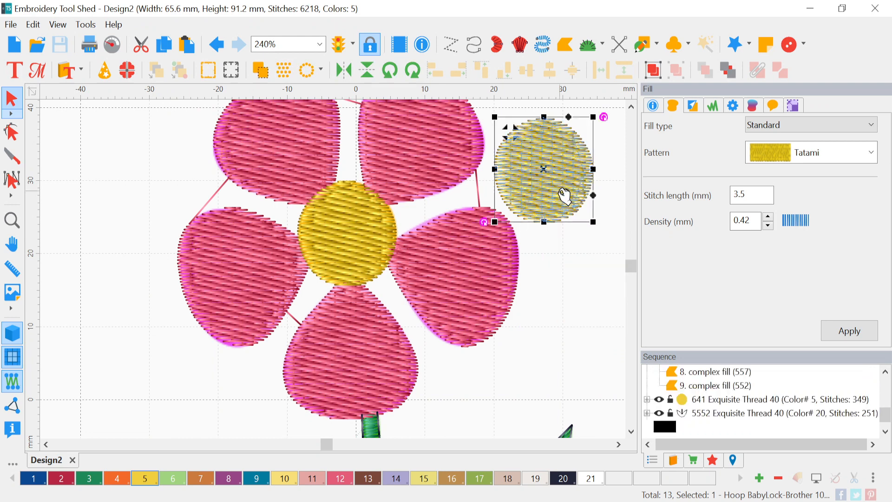
key(Delete)
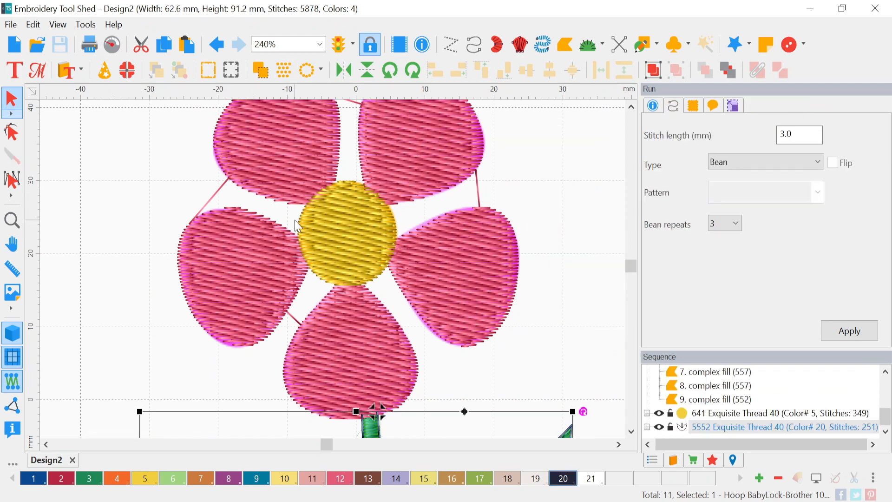
Step: Copy the yellow flower center's fill and paste the copy directly on top of the original
click(356, 229)
right_click(356, 229)
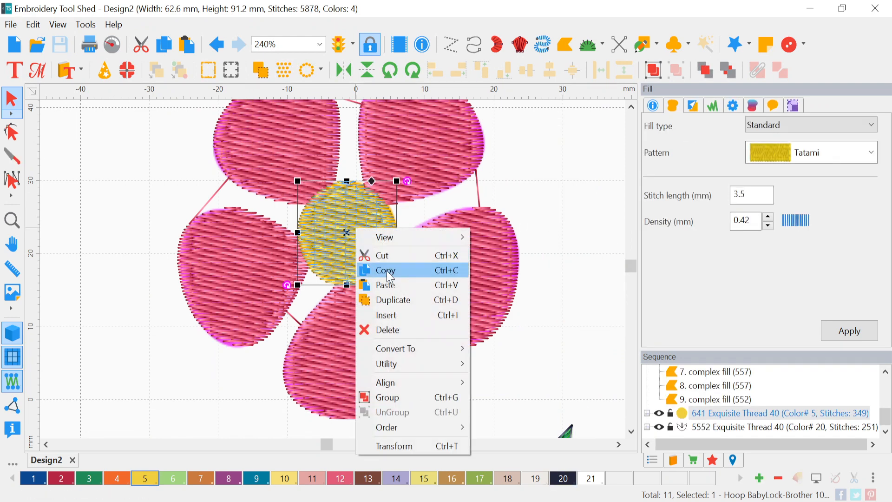
click(389, 274)
right_click(372, 250)
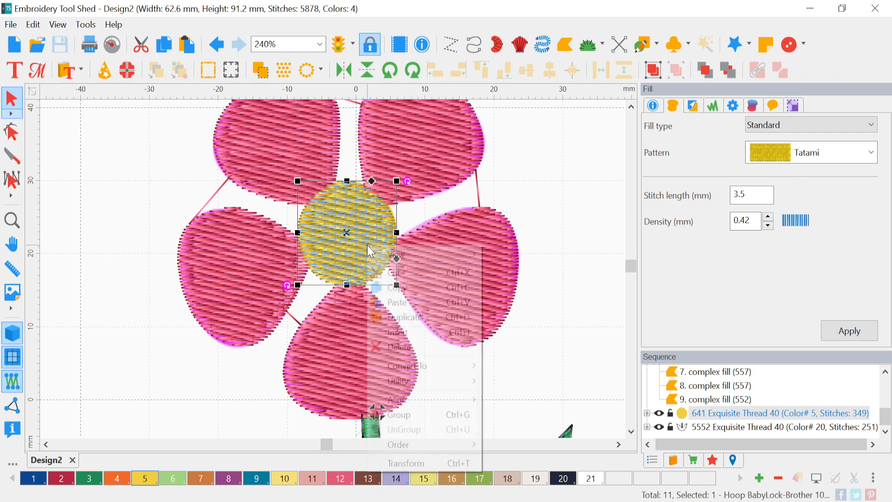
click(396, 301)
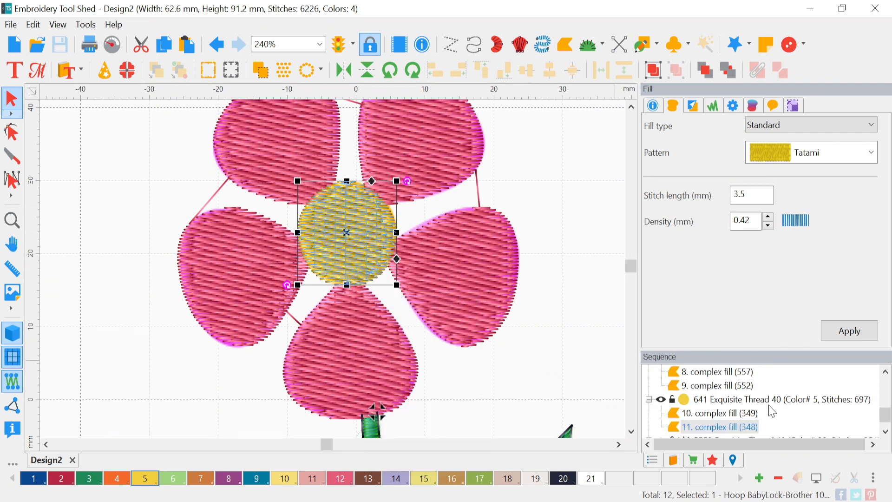
Step: Convert the pasted copy of the yellow center's fill to a Steil stitch
scroll(767, 424, down, 1)
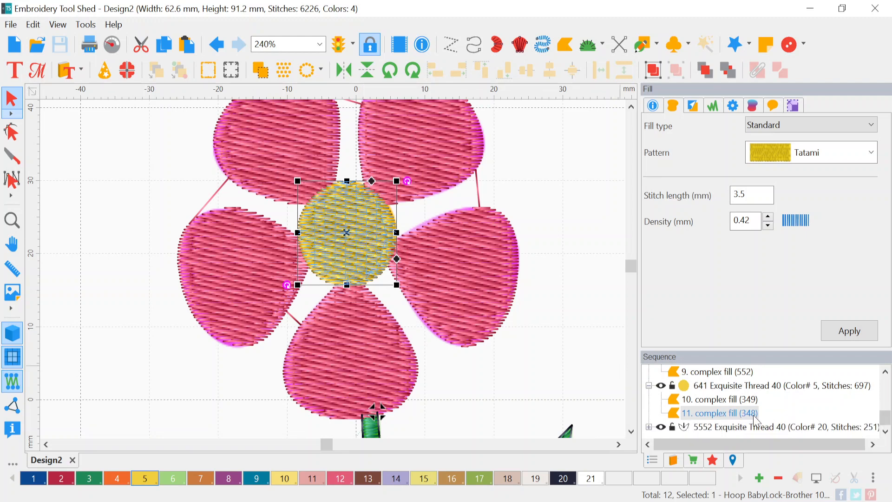
click(746, 413)
right_click(745, 414)
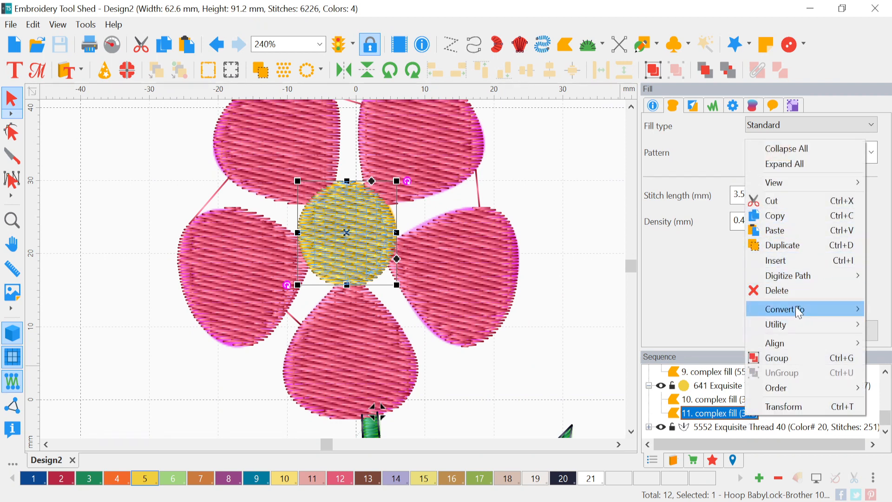
mouse_move(796, 308)
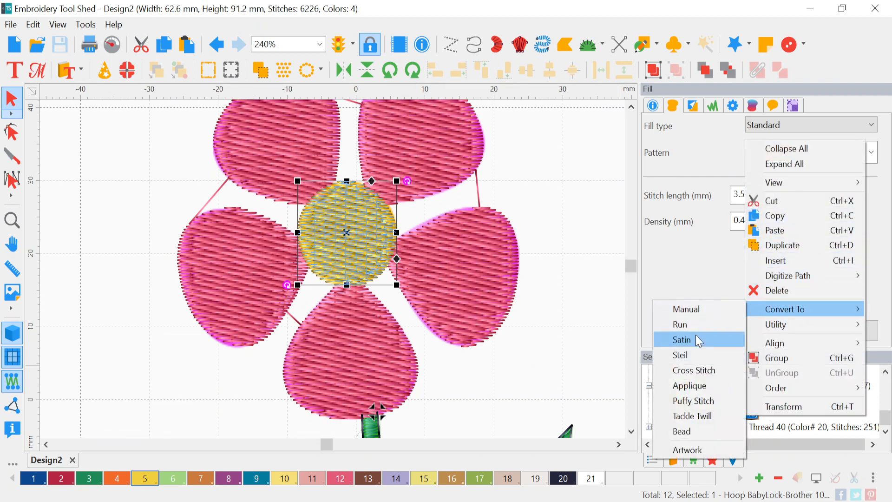
mouse_move(787, 324)
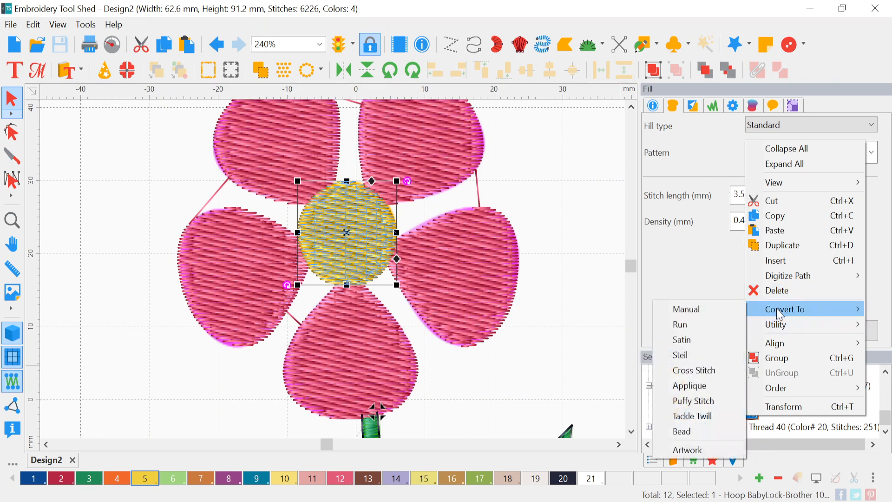
click(690, 354)
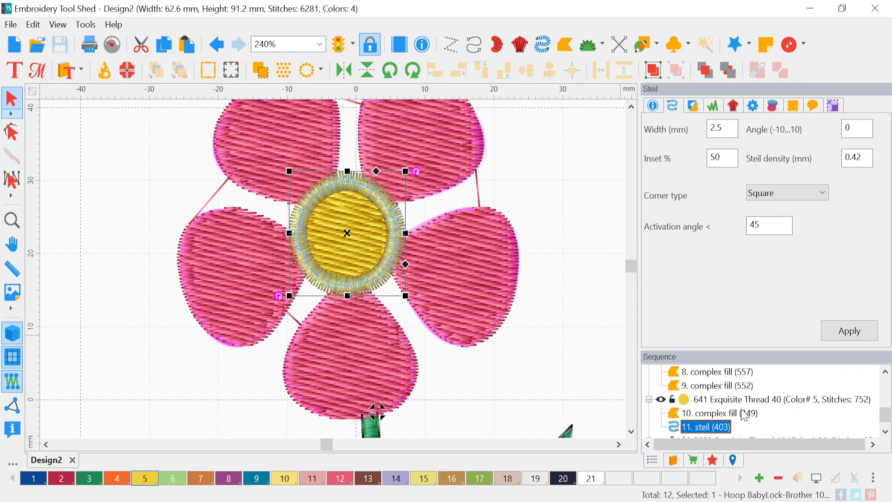
scroll(746, 415, down, 1)
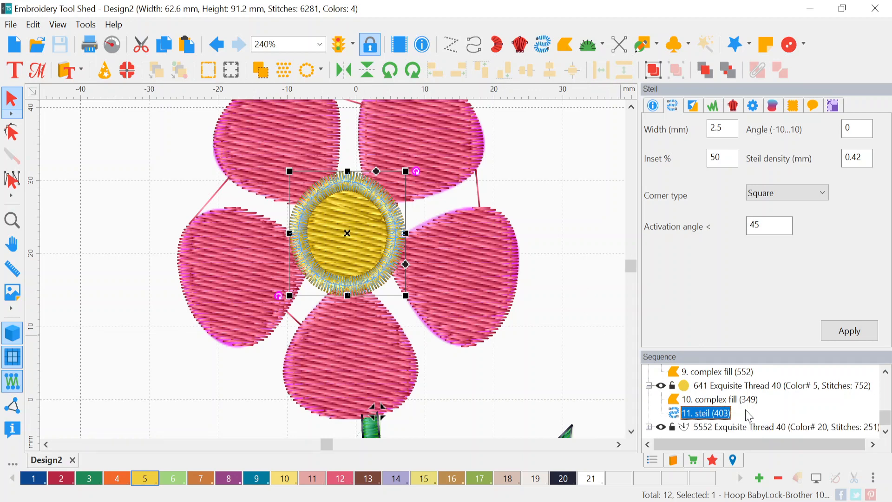
Step: Inspect the converted Steil ring around the yellow flower center and delete it
click(538, 213)
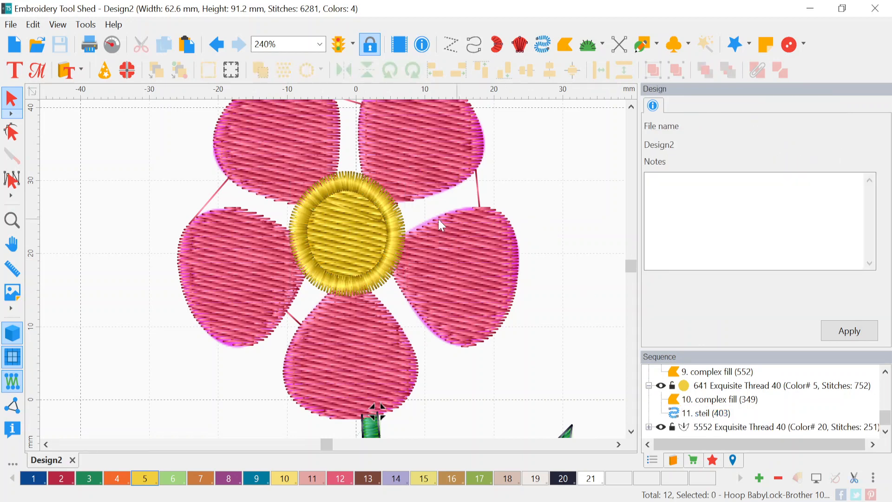
click(376, 217)
click(549, 194)
click(398, 213)
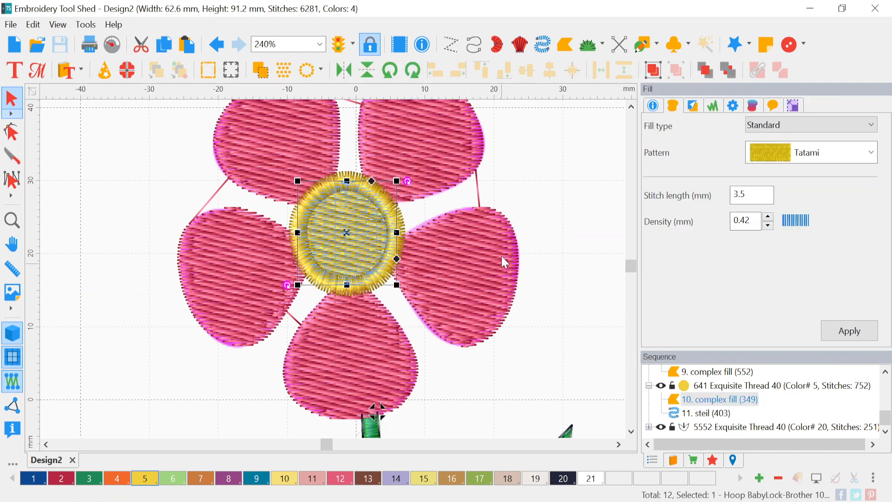
click(703, 413)
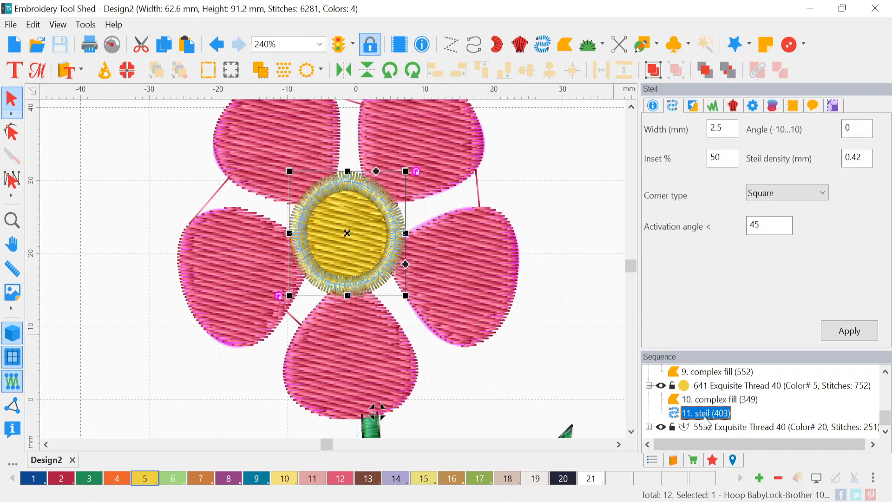
key(Delete)
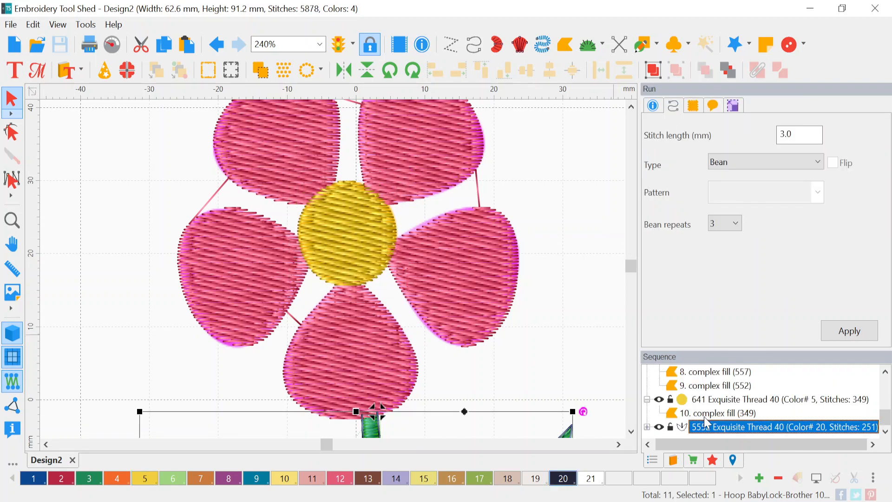
Step: Create a border around the yellow flower center's fill and recolor it with thread color 20, Ink
right_click(706, 400)
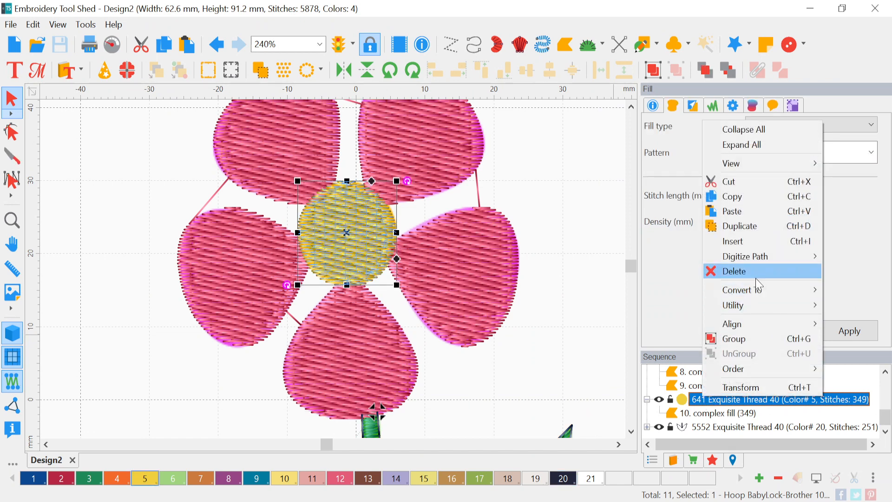
mouse_move(760, 304)
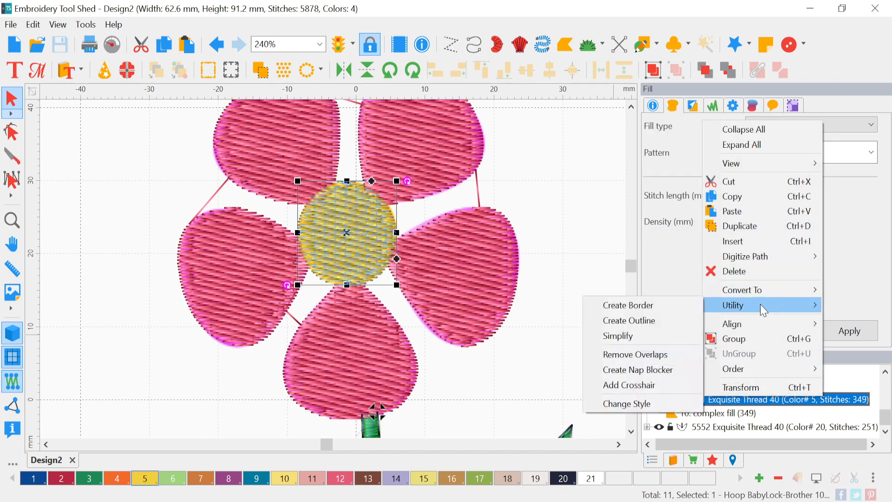
click(644, 311)
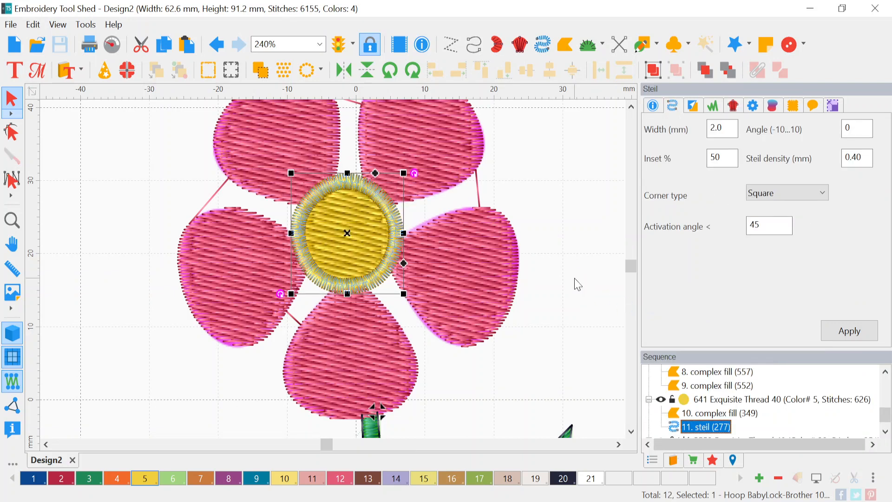
scroll(784, 418, down, 1)
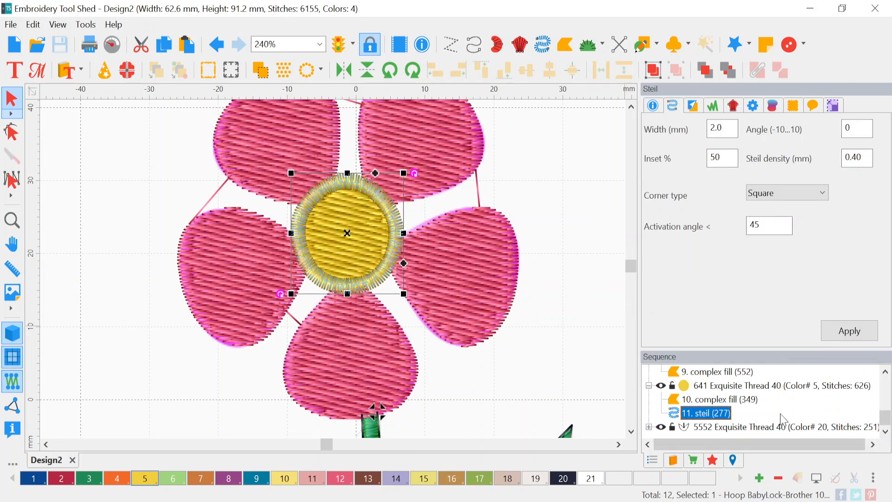
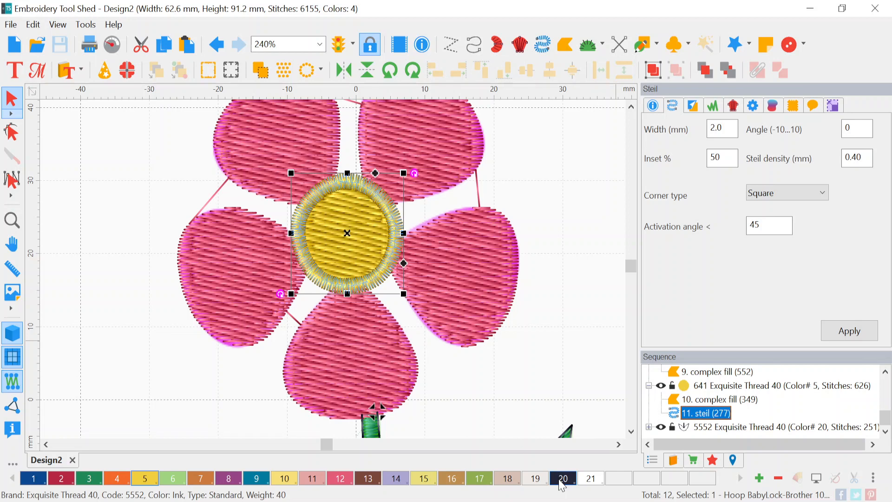
click(562, 479)
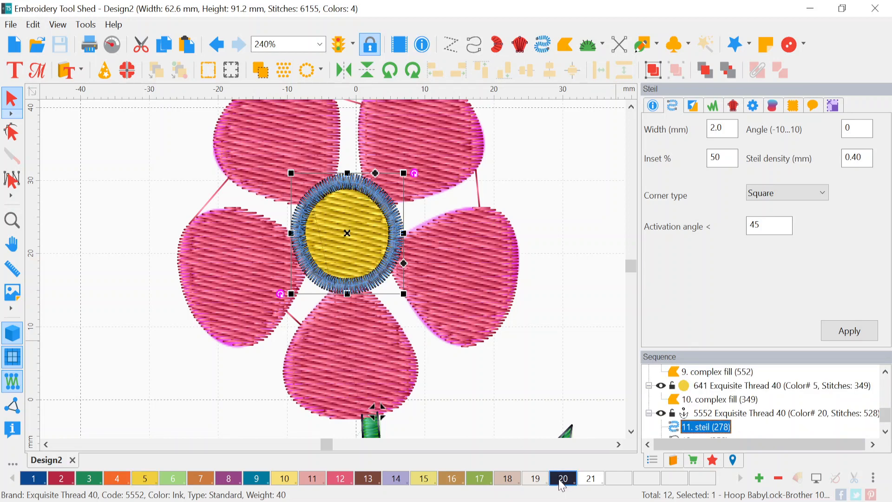
click(520, 204)
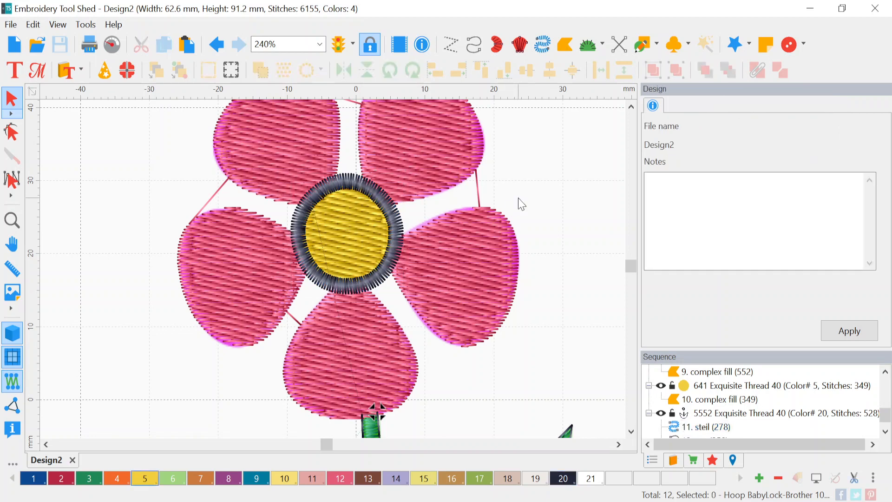
Step: Fit the whole design in view and simulate its stitching through the stem and leaves to examine the connecting stitches
click(320, 44)
click(298, 84)
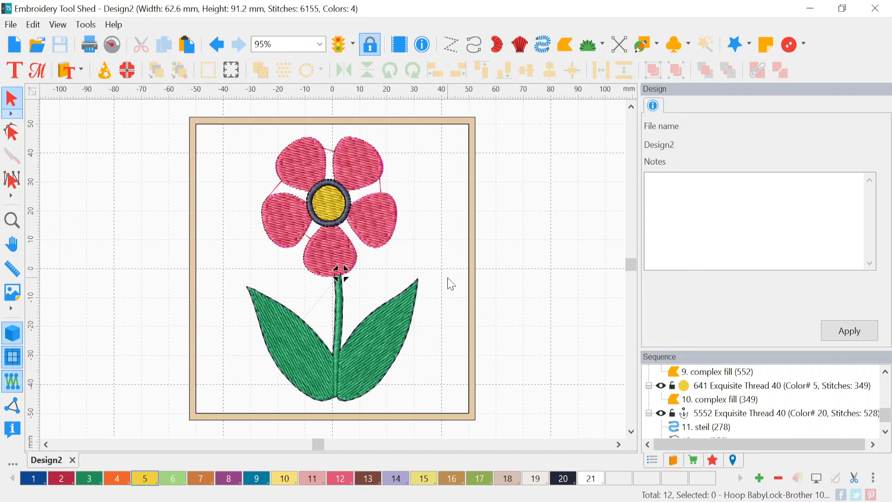
click(117, 51)
drag(26, 93, 46, 96)
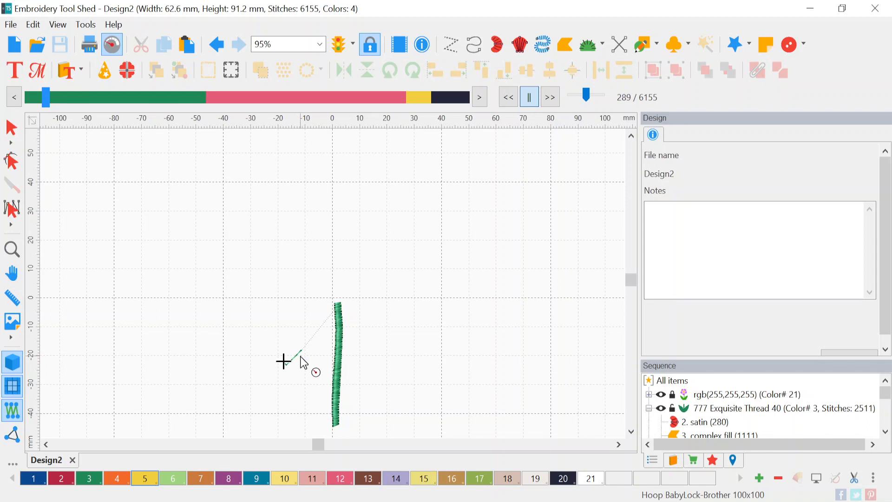
mouse_move(46, 107)
mouse_down()
mouse_move(126, 108)
mouse_move(134, 155)
mouse_up()
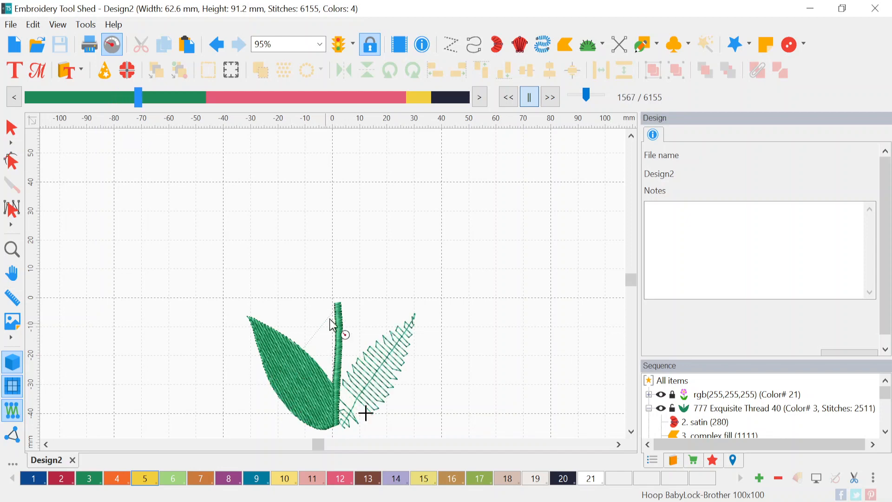
click(112, 44)
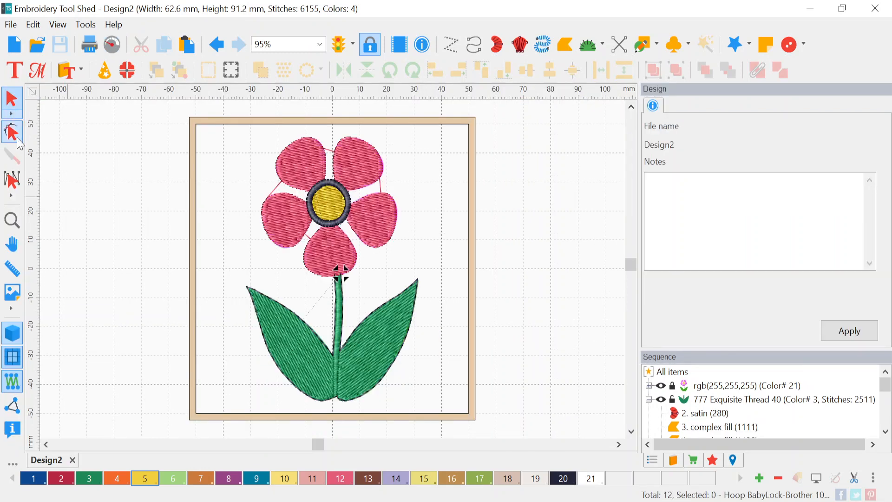
Step: Move the stem satin's exit point from the stem's top down to the junction with the left leaf
click(343, 297)
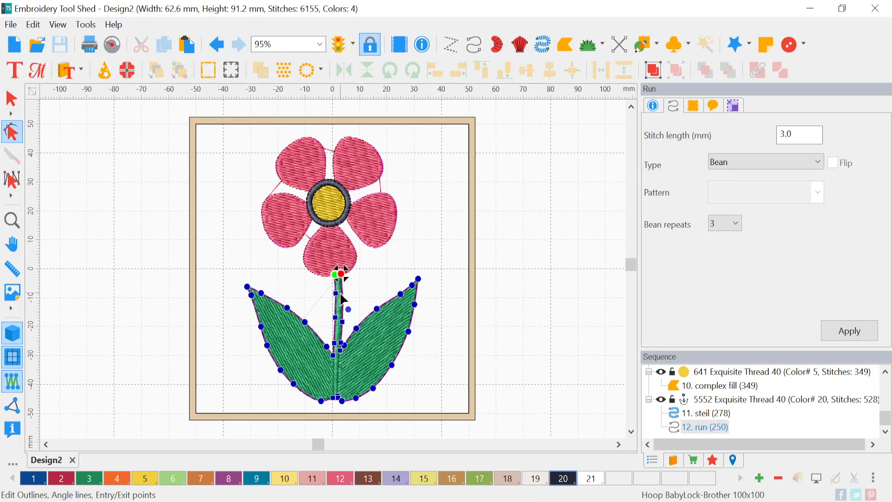
scroll(715, 415, up, 5)
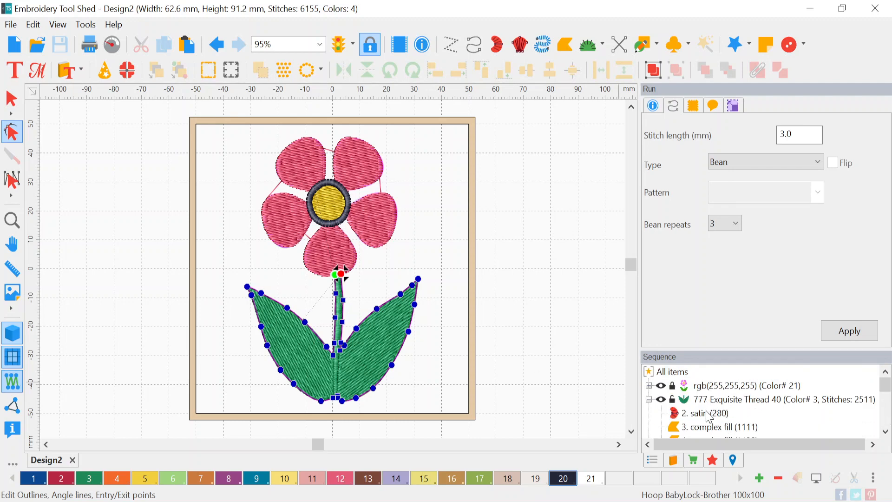
click(706, 413)
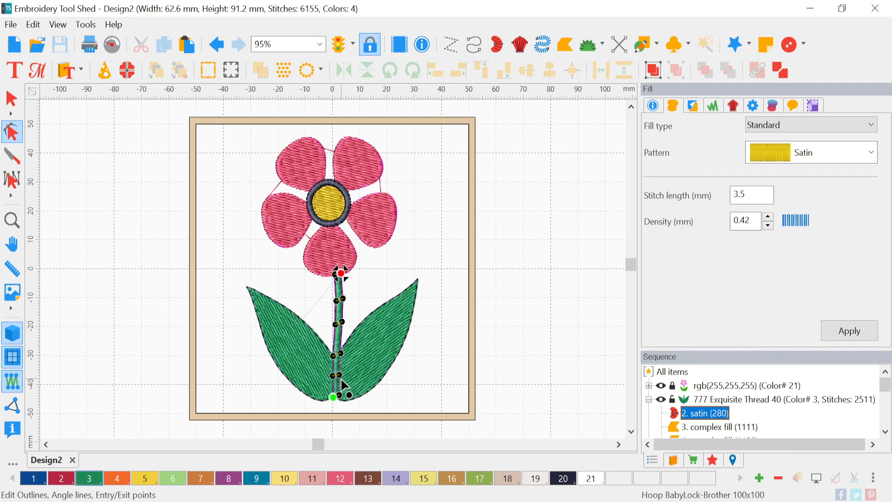
scroll(345, 379, up, 4)
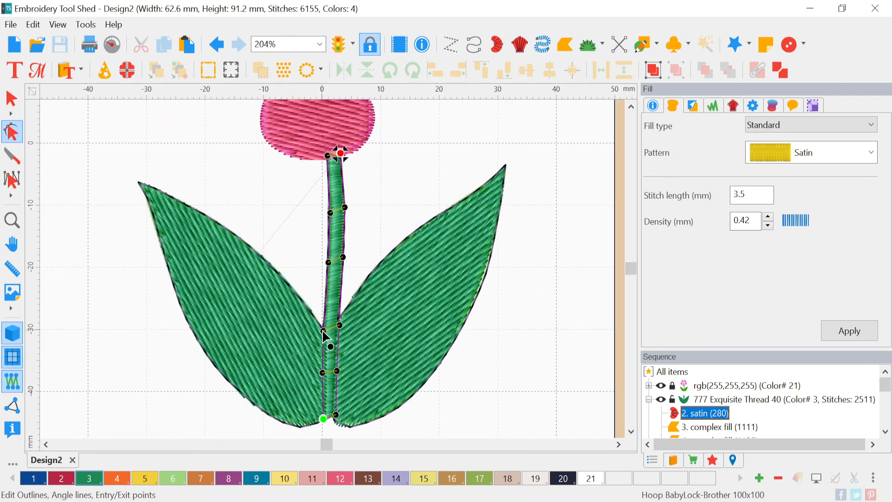
drag(340, 152, 324, 333)
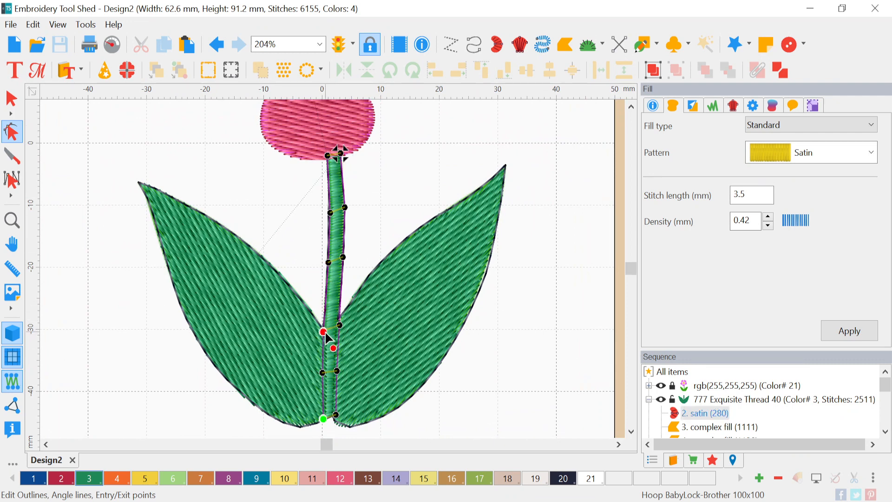
click(10, 99)
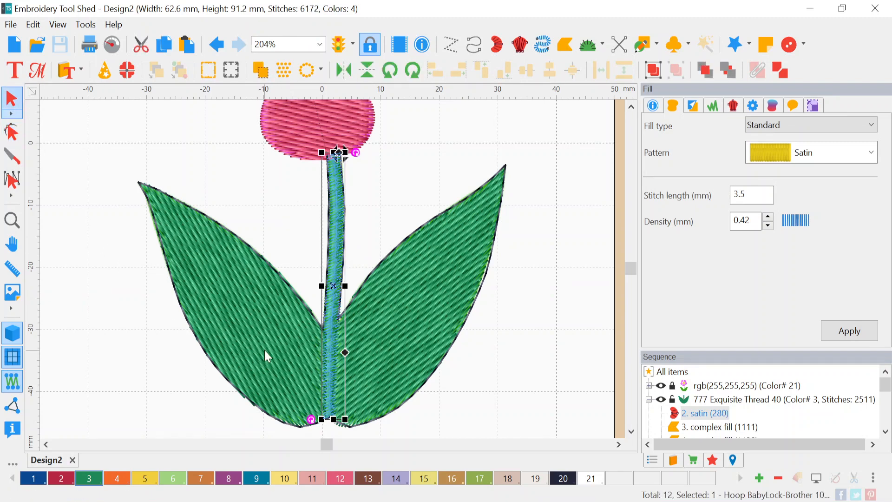
Step: Move the left leaf fill's entry point from its upper edge to the junction with the stem
click(253, 317)
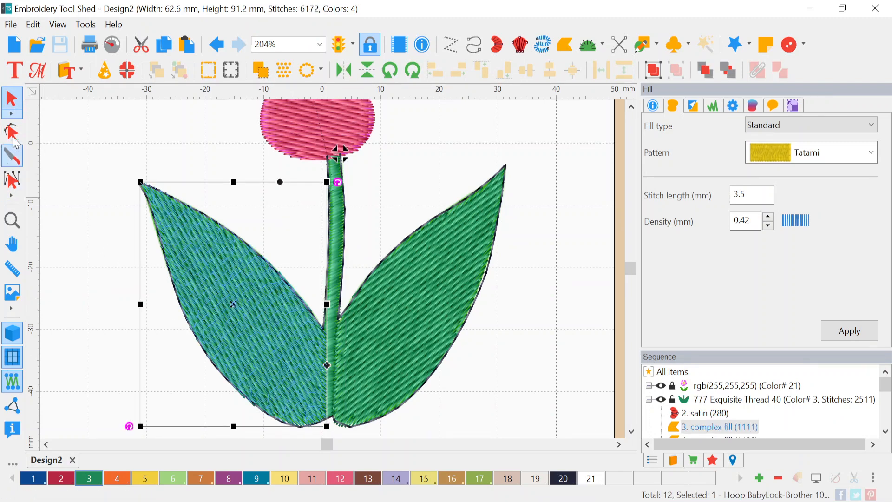
click(13, 133)
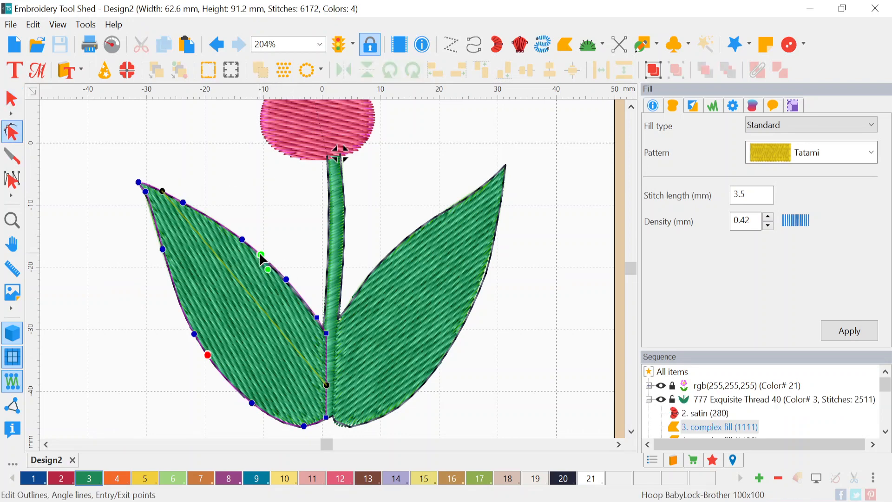
drag(261, 255, 330, 325)
click(16, 97)
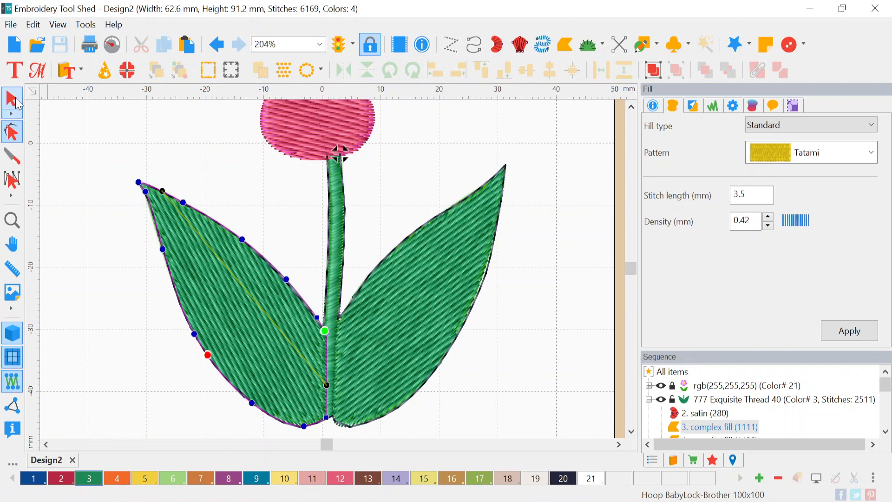
click(69, 187)
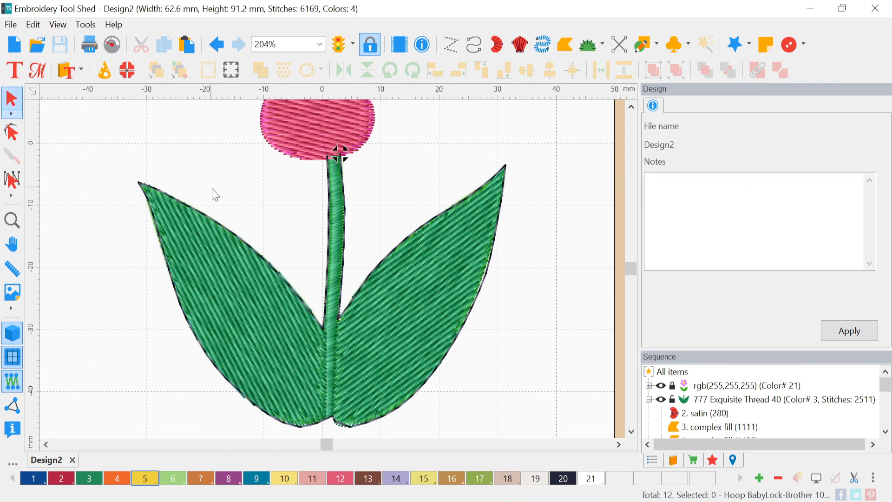
Step: Simulate the stitching of the stem and left leaf to check their connection, and select the left leaf's fill
click(112, 44)
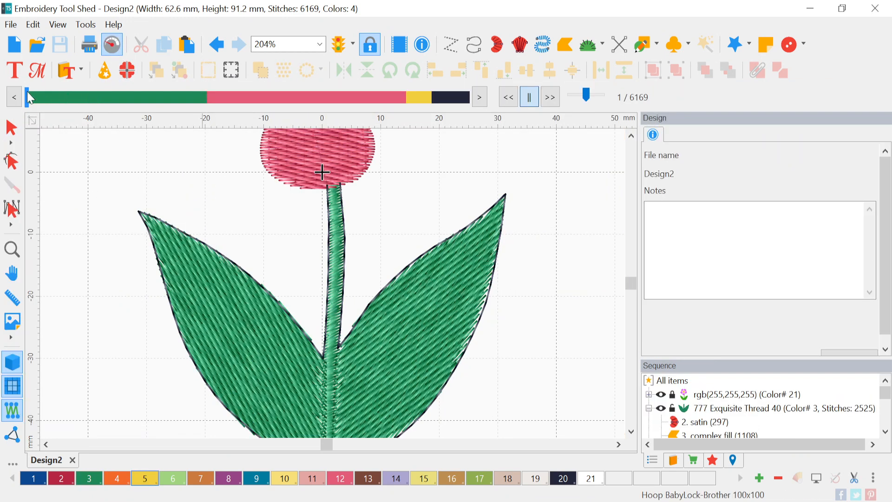
drag(29, 95, 84, 96)
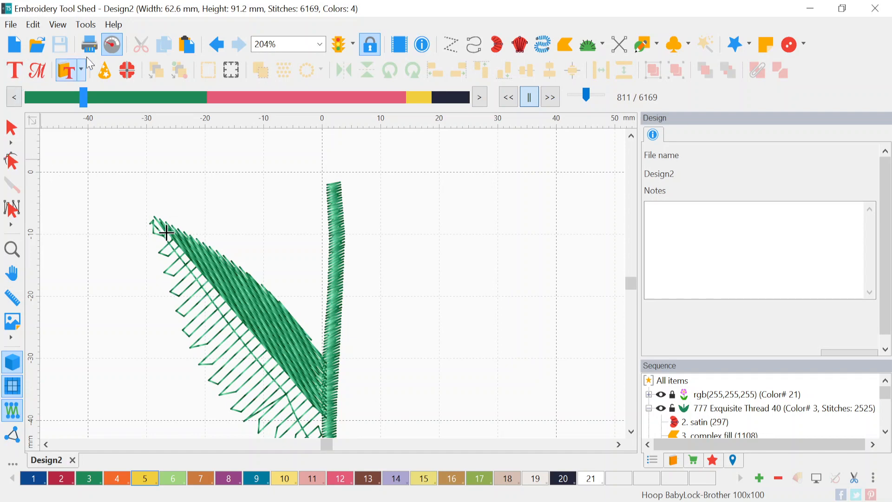
click(112, 44)
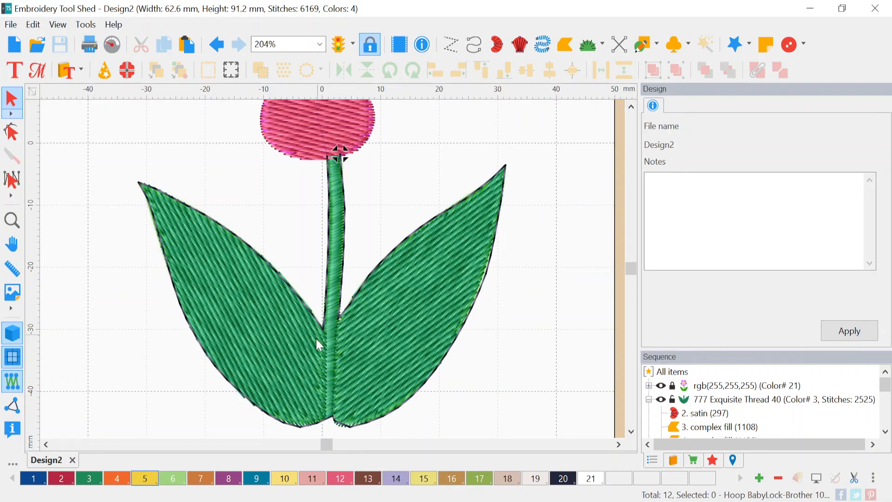
click(296, 364)
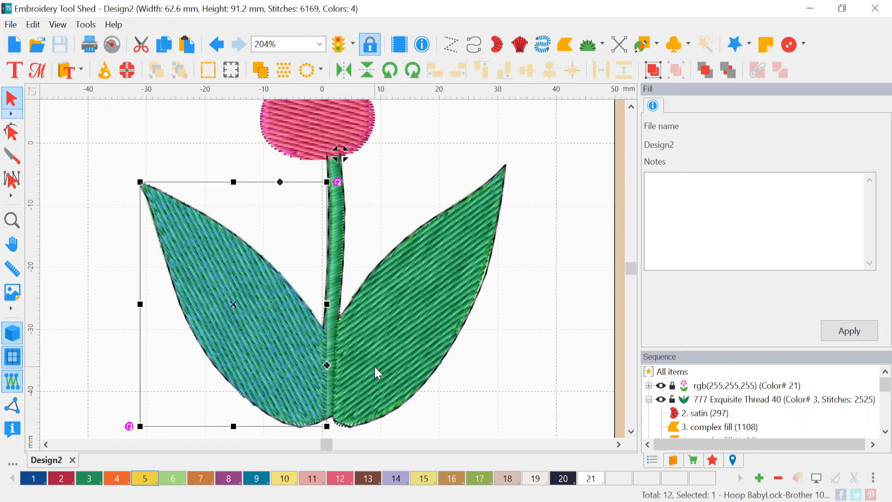
Step: Move the left leaf fill's exit point from its outer edge to the leaf's lower corner at the stem base
click(375, 367)
click(277, 372)
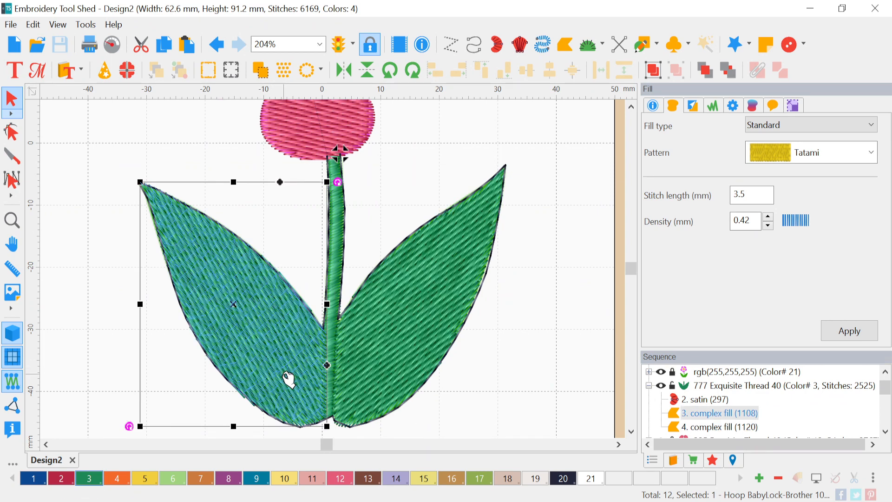
click(379, 365)
click(313, 382)
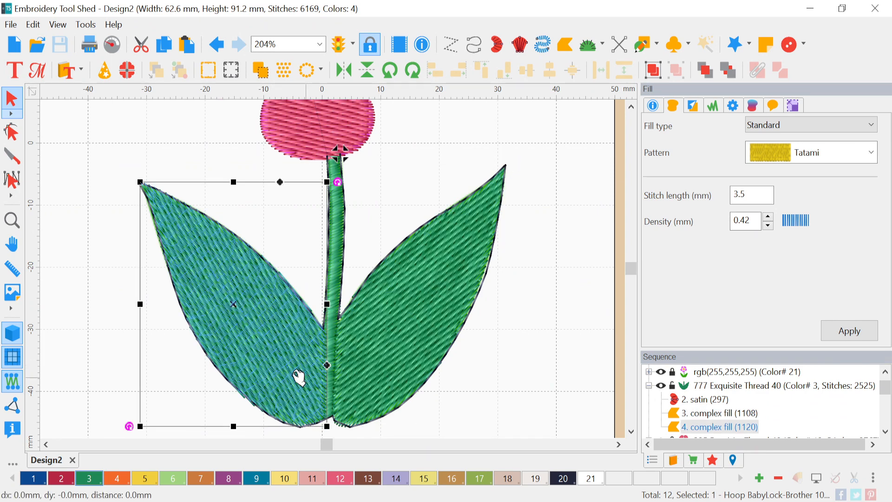
click(13, 133)
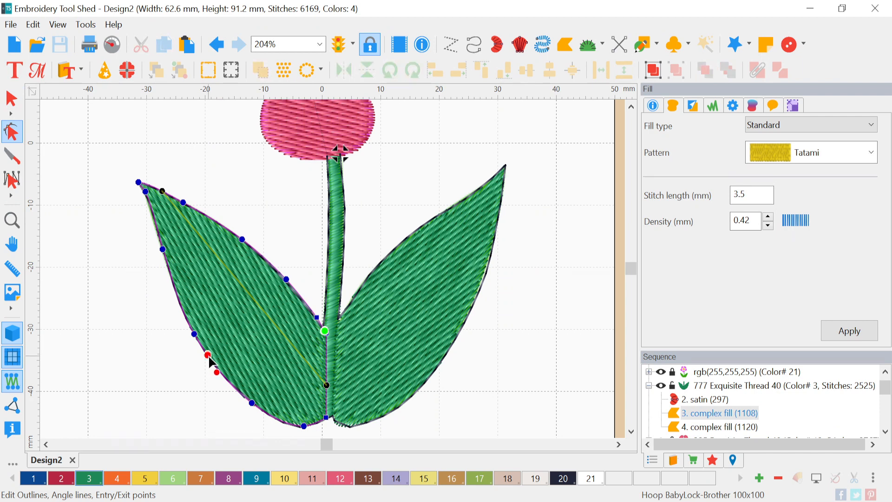
drag(210, 357, 333, 420)
Step: Move the right leaf fill's entry point down along the stem edge to the leaf's lower corner at the stem base
click(402, 341)
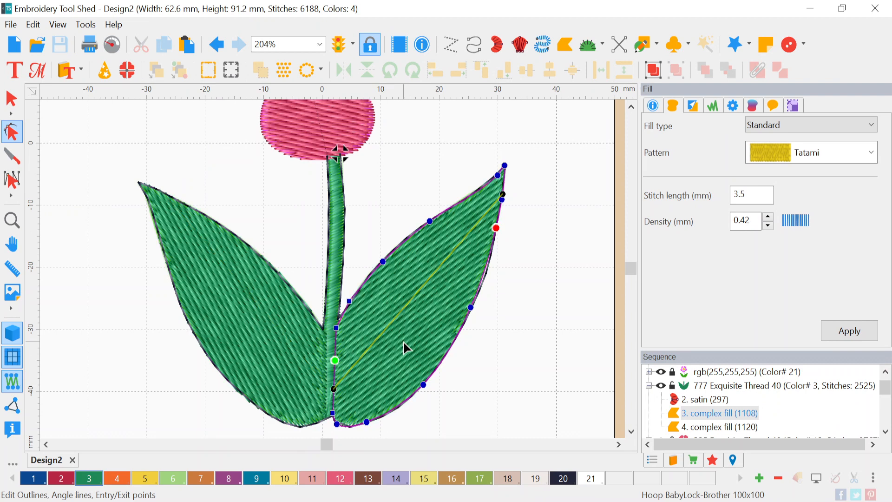
drag(334, 363, 334, 417)
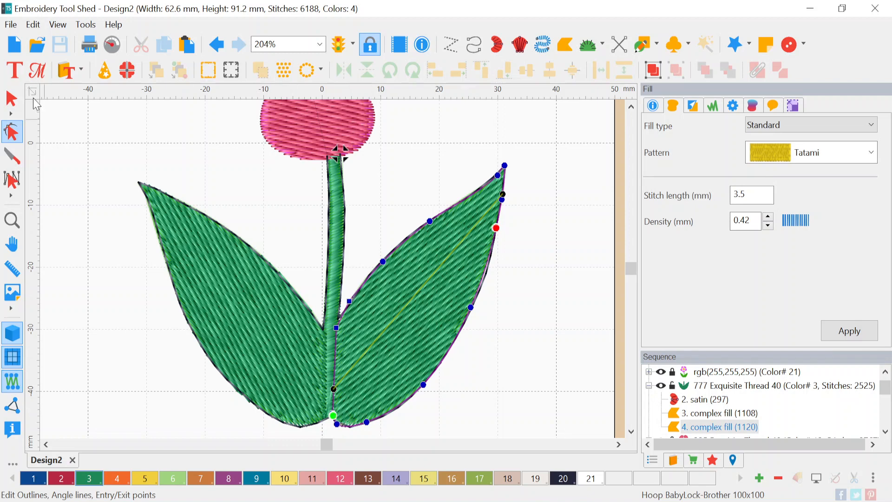
click(13, 99)
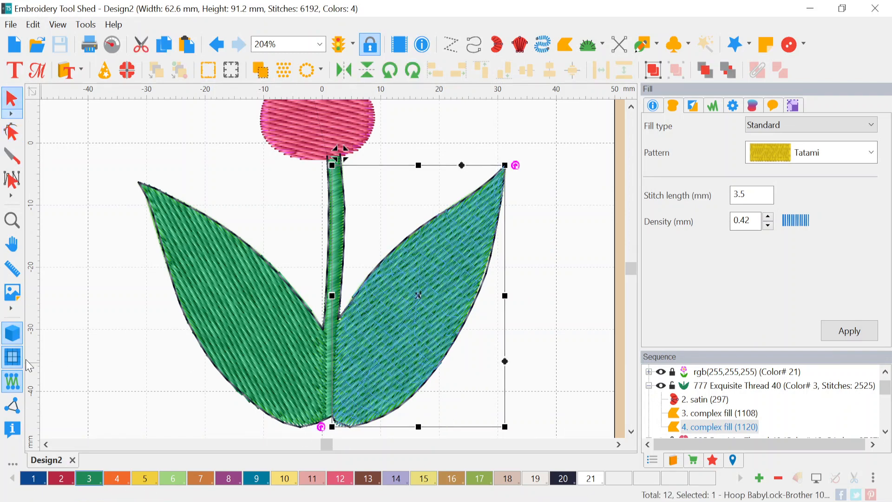
Step: Turn off the 3D stitch rendering and hide the locked rgb(255,255,255) color group to expose the stitches at the stem base
click(13, 332)
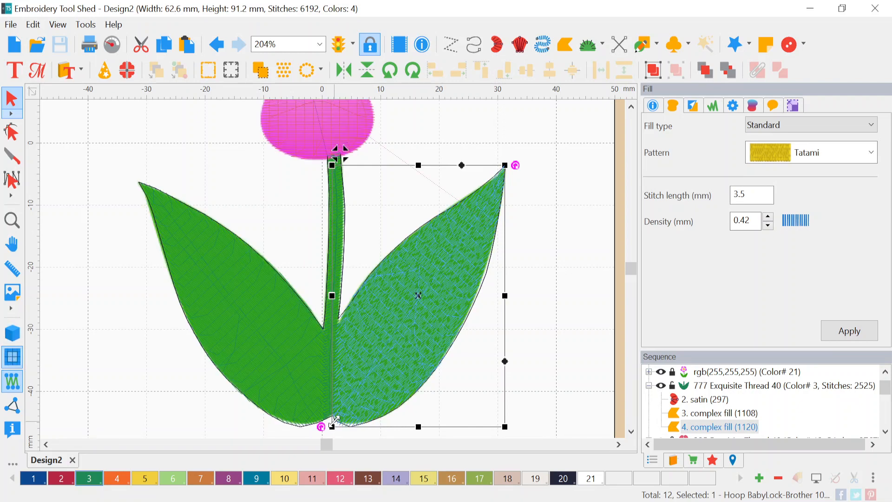
scroll(332, 427, up, 2)
scroll(333, 423, up, 2)
scroll(664, 392, up, 1)
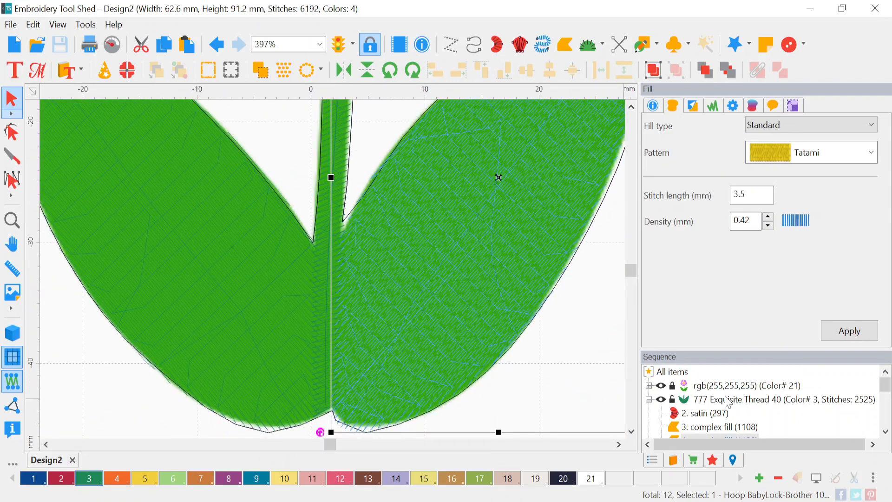
click(661, 386)
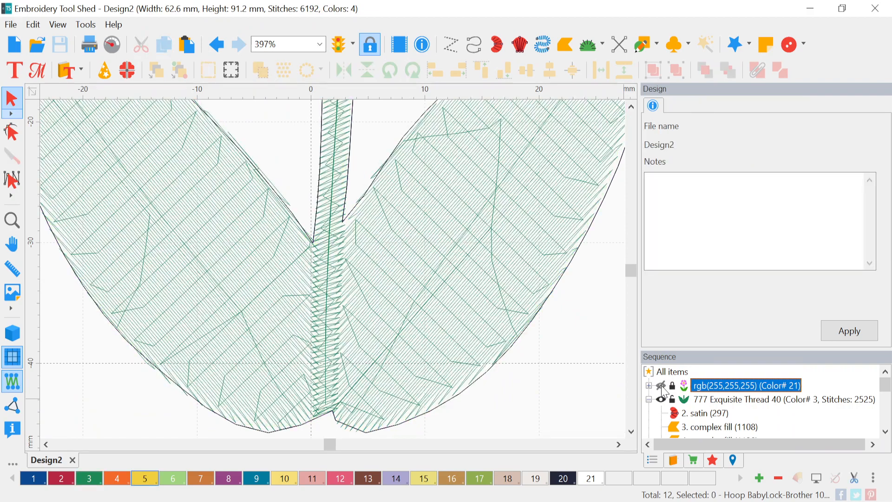
scroll(334, 425, up, 1)
scroll(333, 425, down, 1)
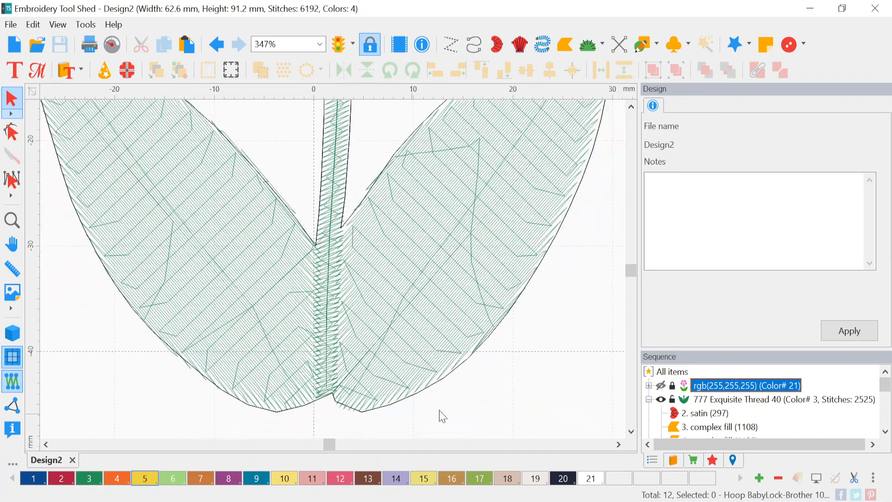
scroll(468, 403, up, 1)
scroll(327, 402, up, 2)
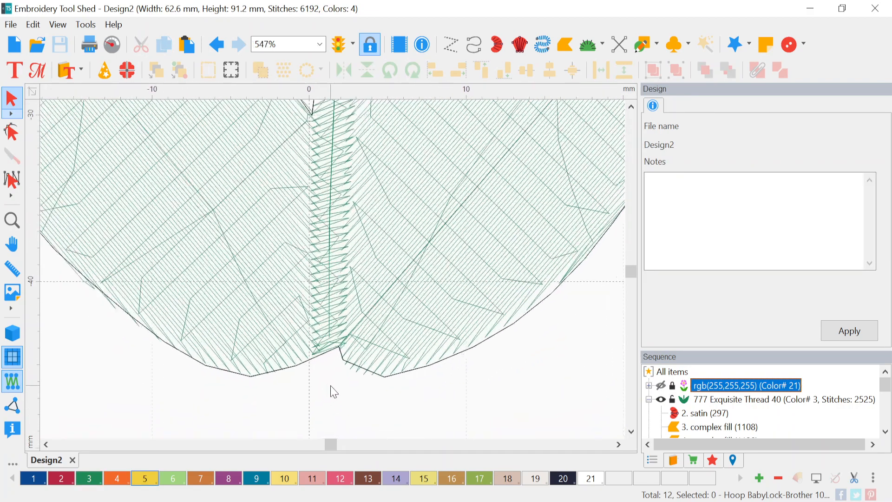
scroll(334, 392, up, 1)
Step: Examine the left leaf fill's exit point and the right leaf fill's entry point at the stem base
click(247, 303)
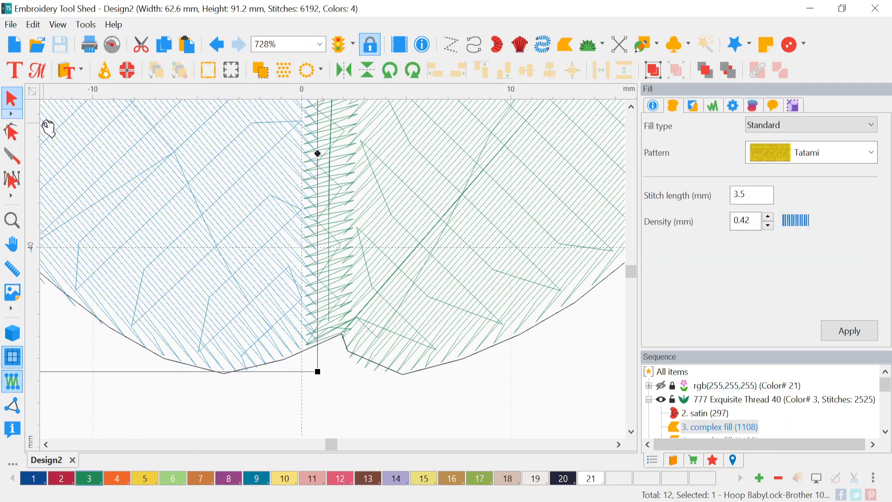
click(12, 132)
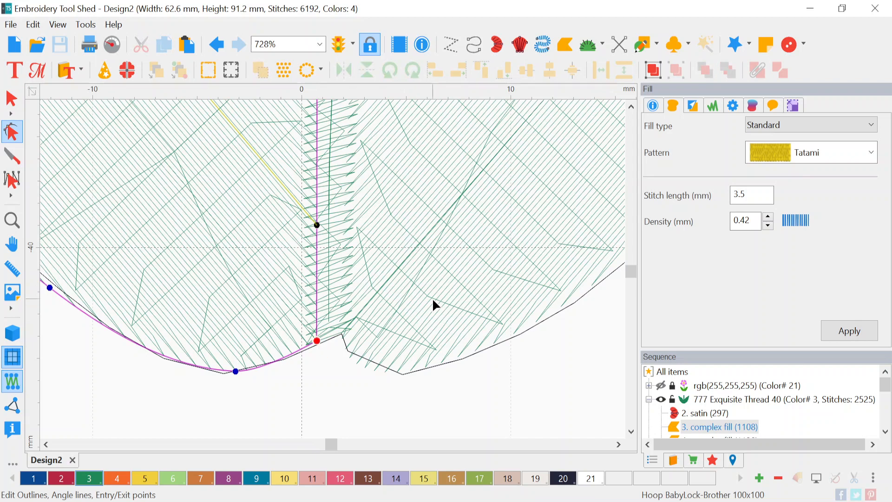
click(497, 263)
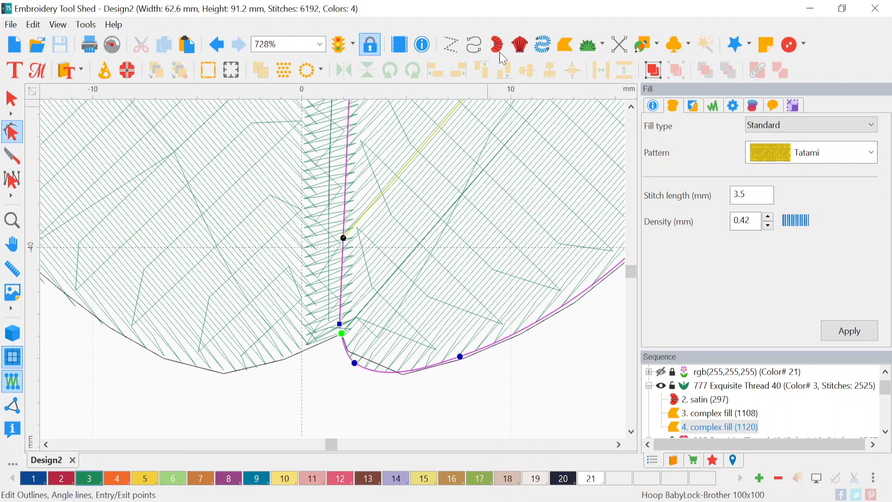
Step: Draw a short straight run from the left leaf's lower corner across the stem base to the right leaf's lower corner
click(473, 44)
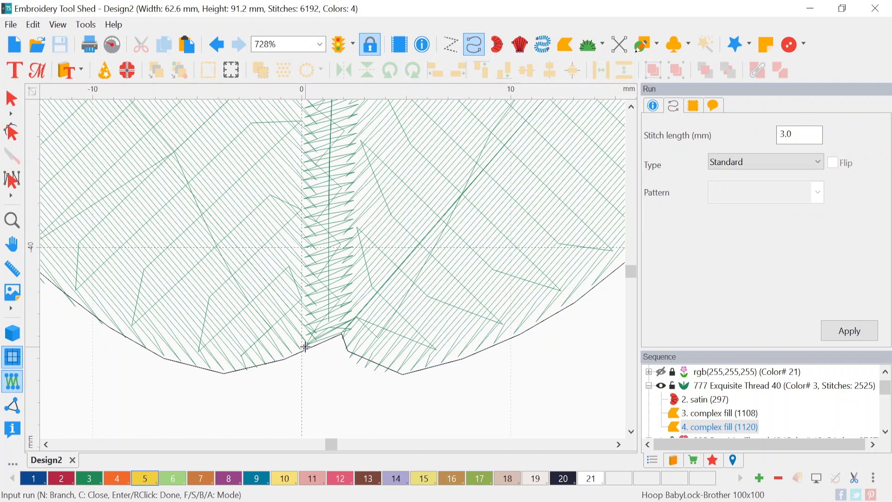
click(305, 347)
click(346, 330)
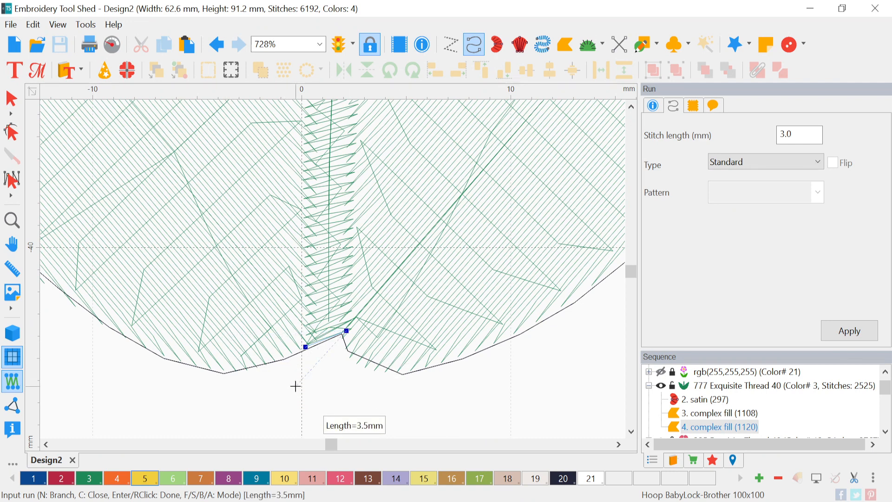
key(Return)
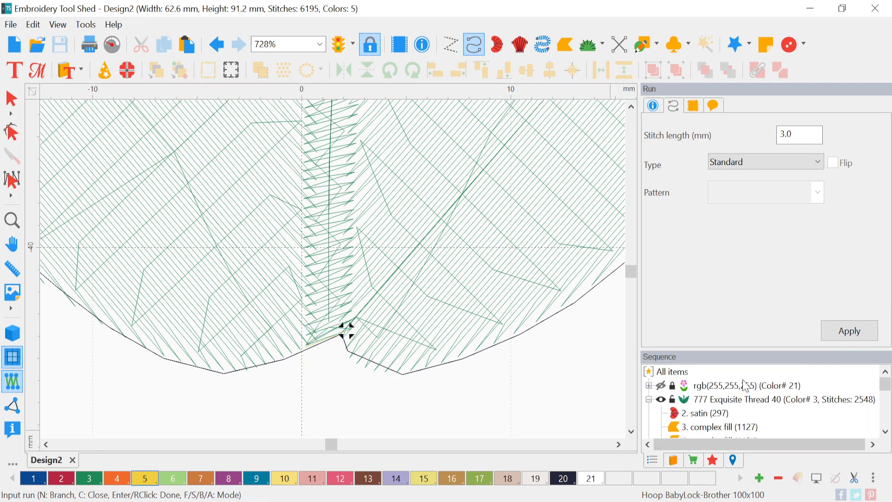
Step: Recolor the new connecting run to the green Color# 3 used for the stem and leaves
scroll(745, 386, down, 5)
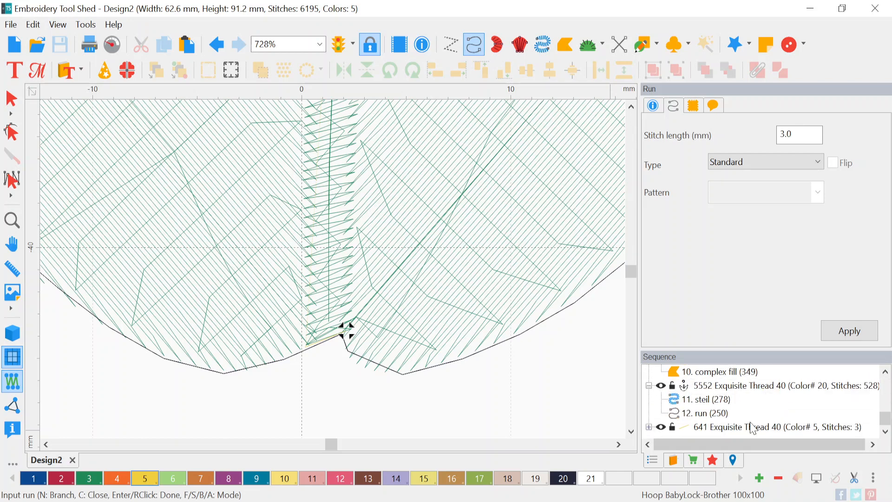
click(747, 427)
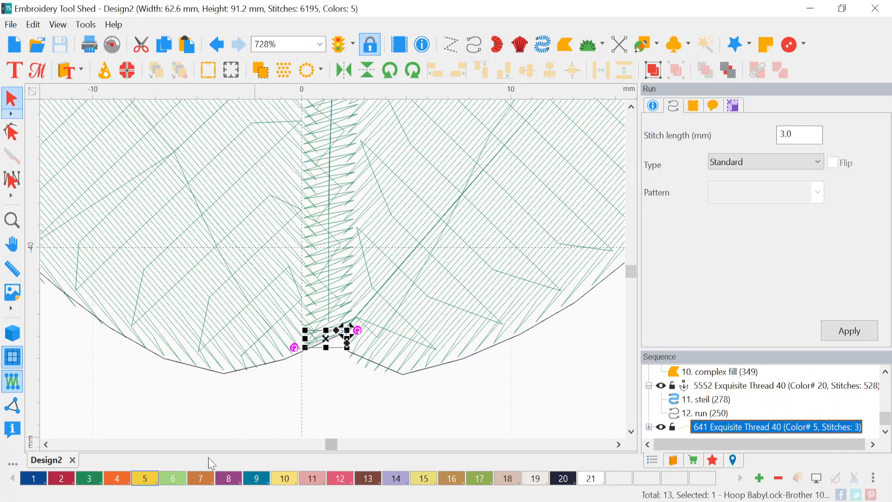
click(88, 480)
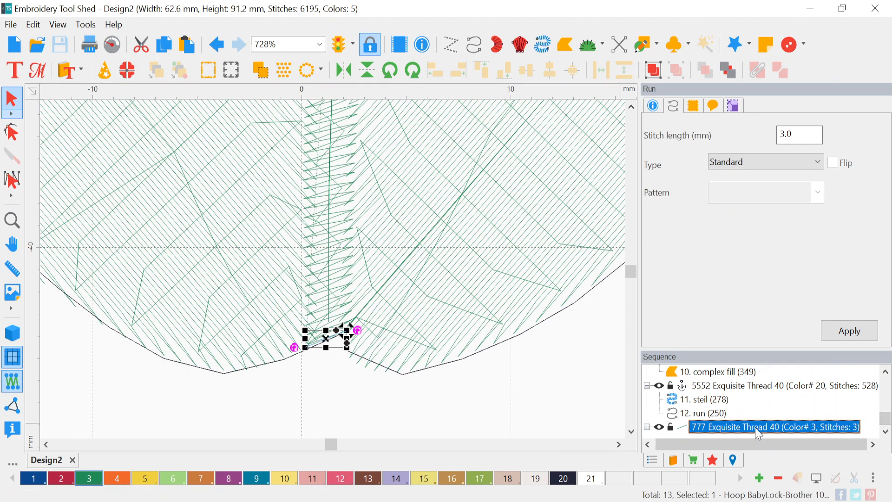
Step: Reorder the connecting run in the stitch sequence to sit between the left and right leaf fills in the green group
drag(761, 425, 772, 386)
scroll(764, 415, up, 2)
scroll(772, 414, up, 3)
scroll(773, 416, down, 1)
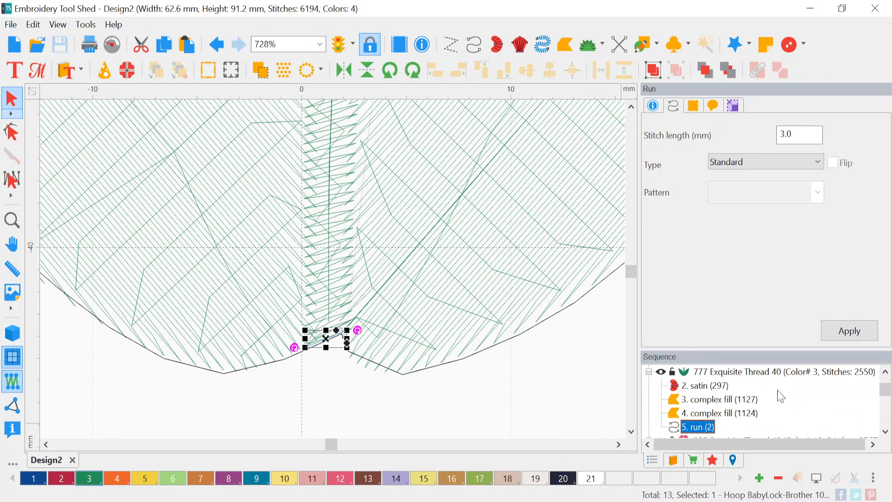
drag(702, 428, 706, 400)
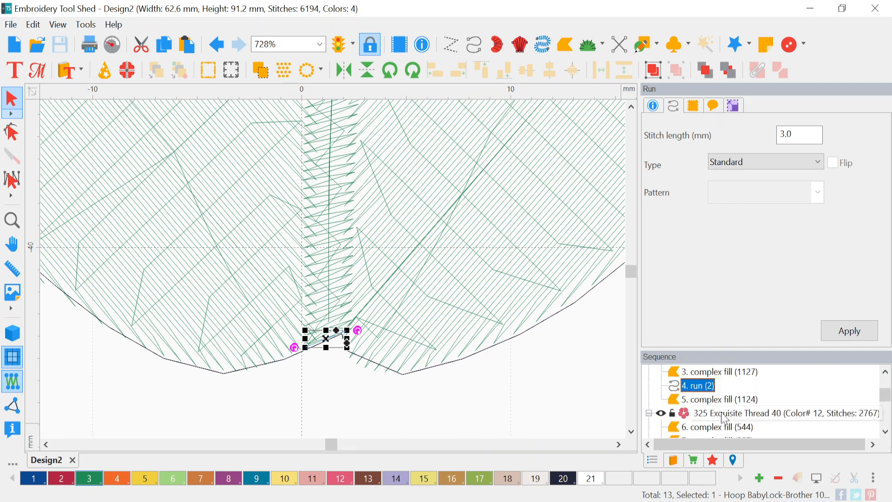
Step: Check the sewing order and the entry and exit points of the left leaf fill, connecting run and right leaf fill
click(704, 373)
click(704, 387)
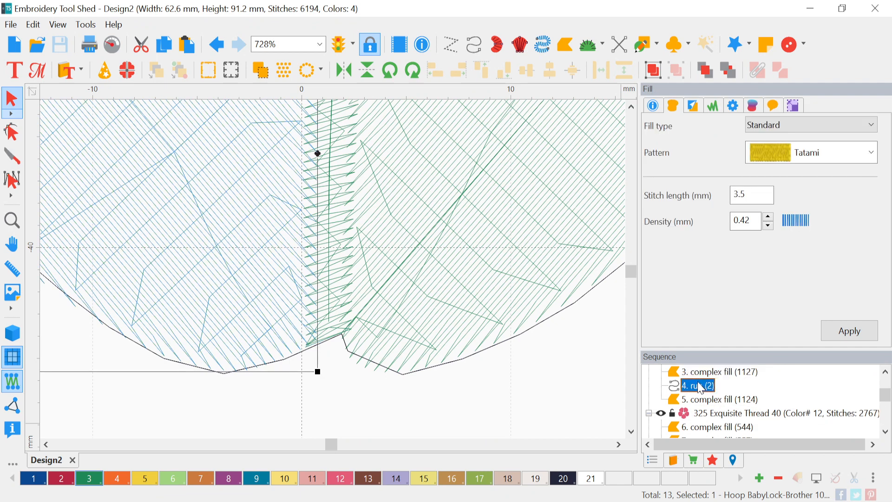
click(703, 399)
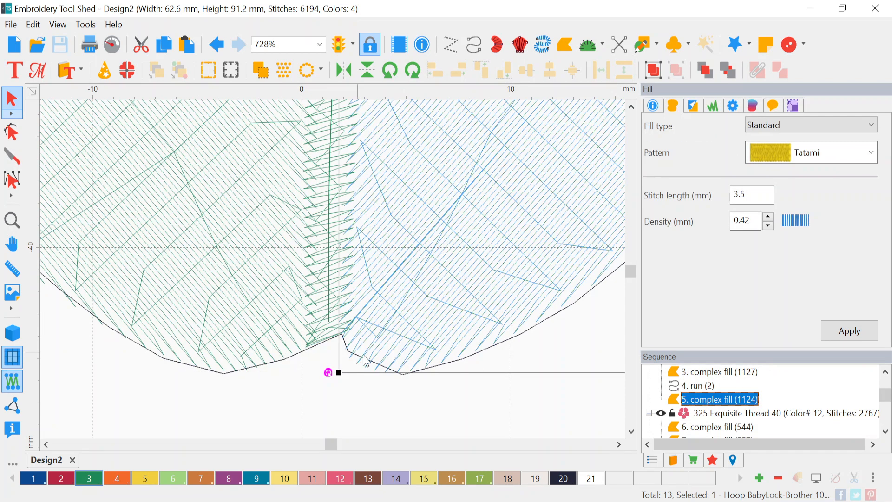
click(723, 371)
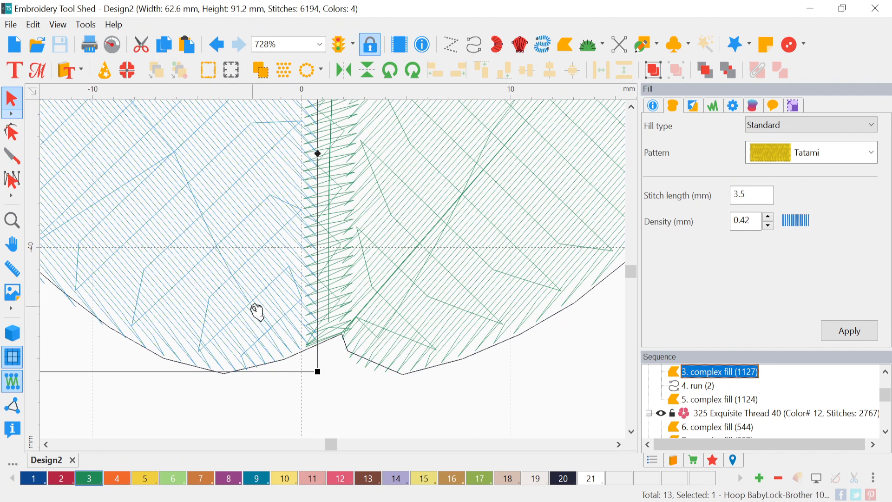
click(13, 132)
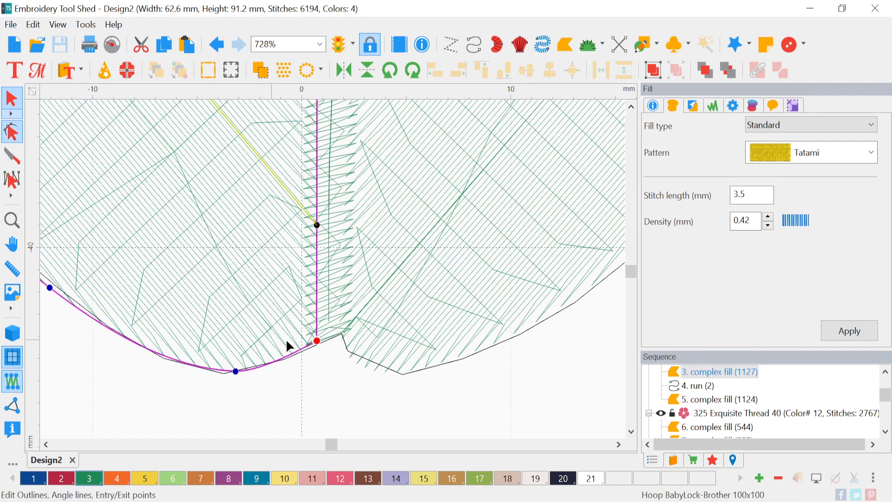
click(700, 386)
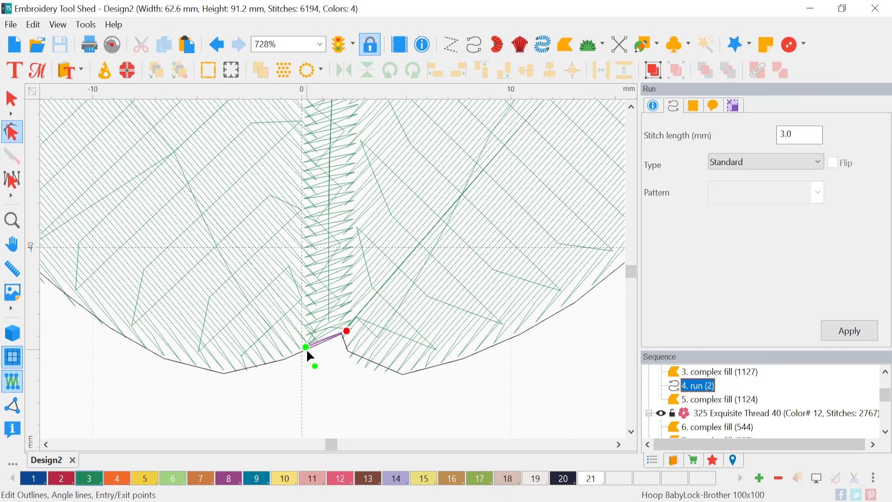
click(719, 399)
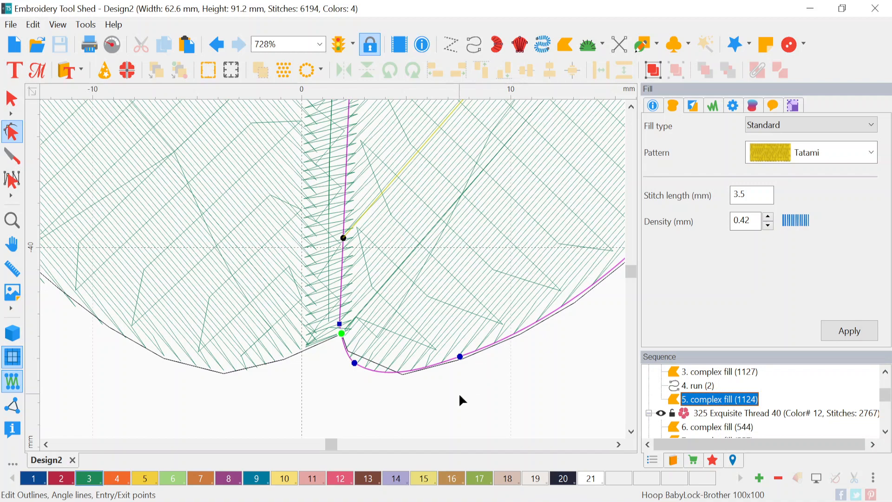
Step: Try to set the tie-in and tie-off of all objects in the design to basic
click(11, 98)
scroll(470, 399, down, 5)
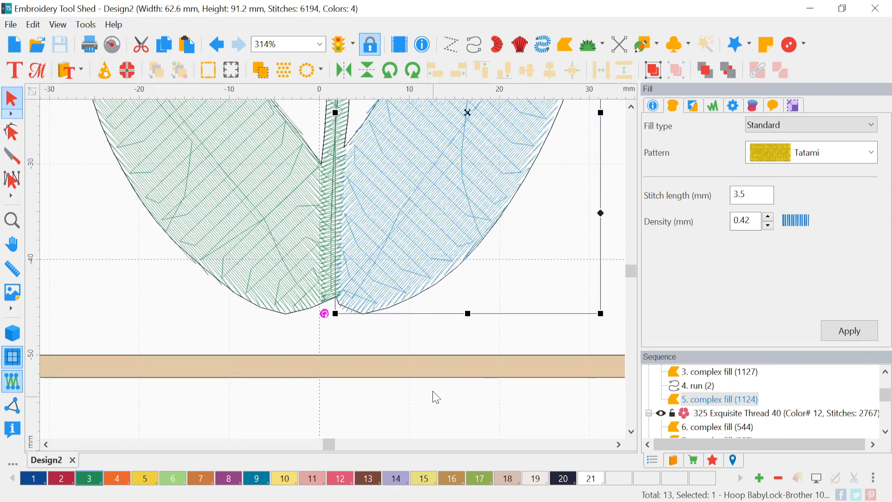
click(320, 44)
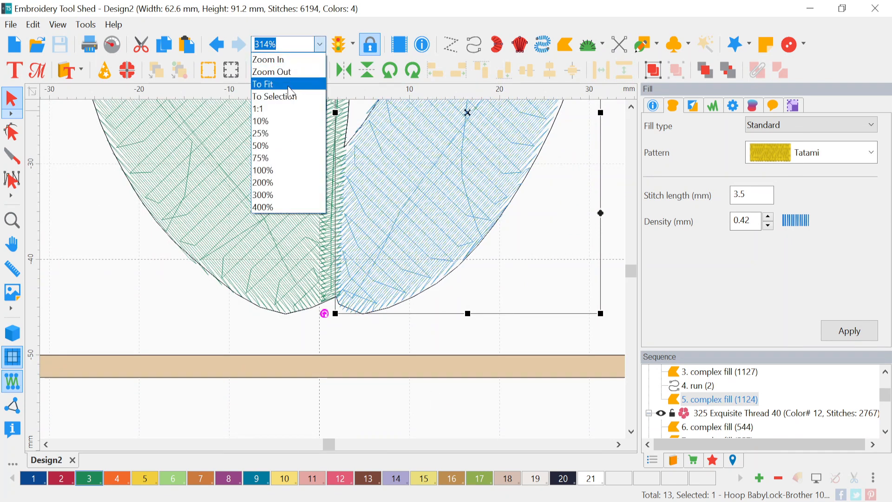
click(274, 84)
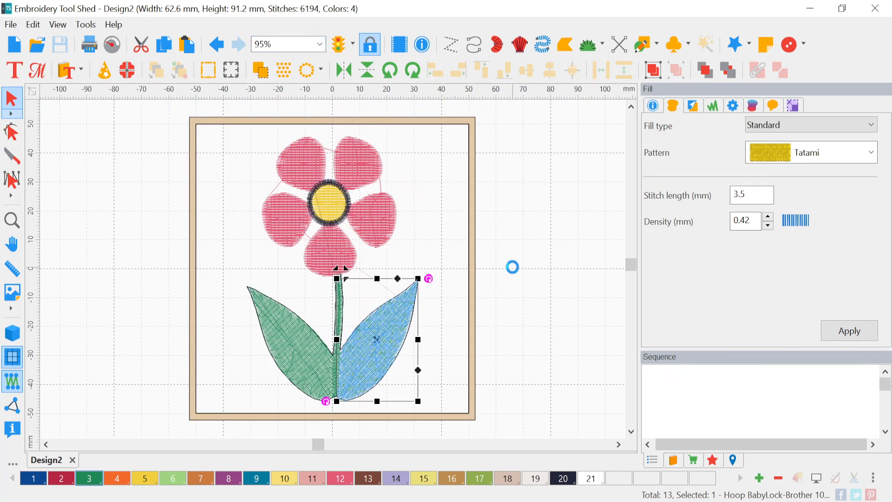
key(ctrl+a)
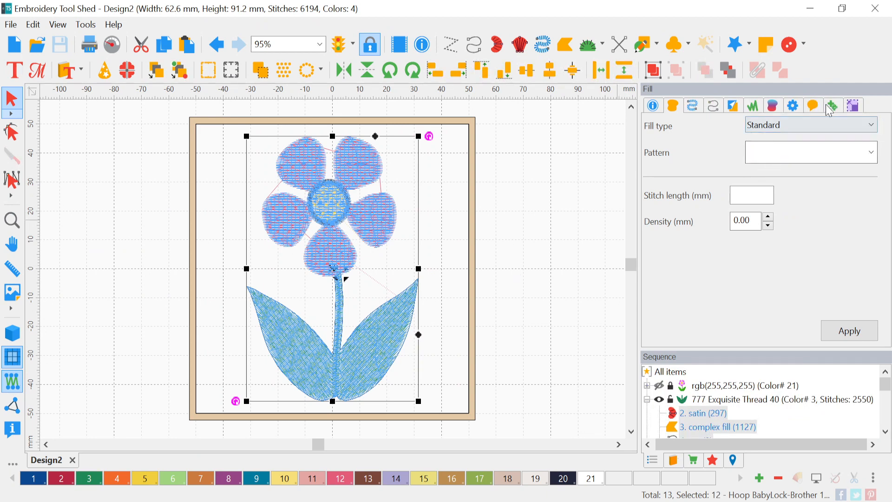
click(794, 108)
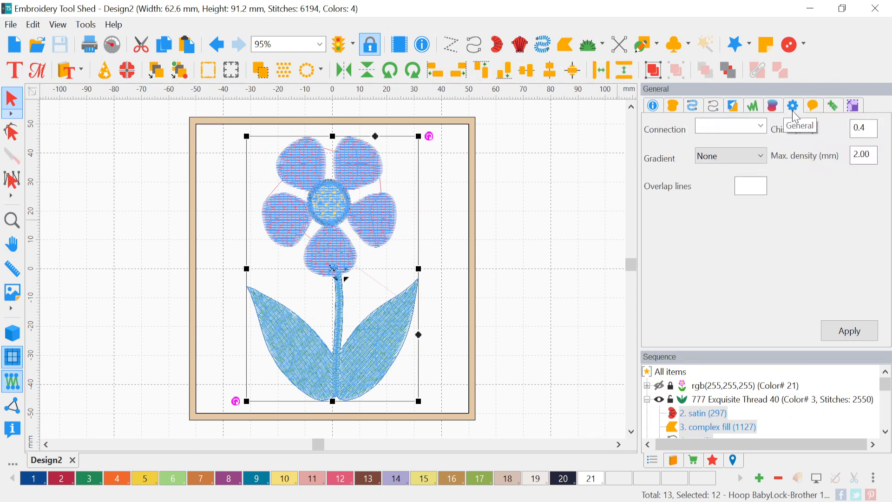
click(813, 107)
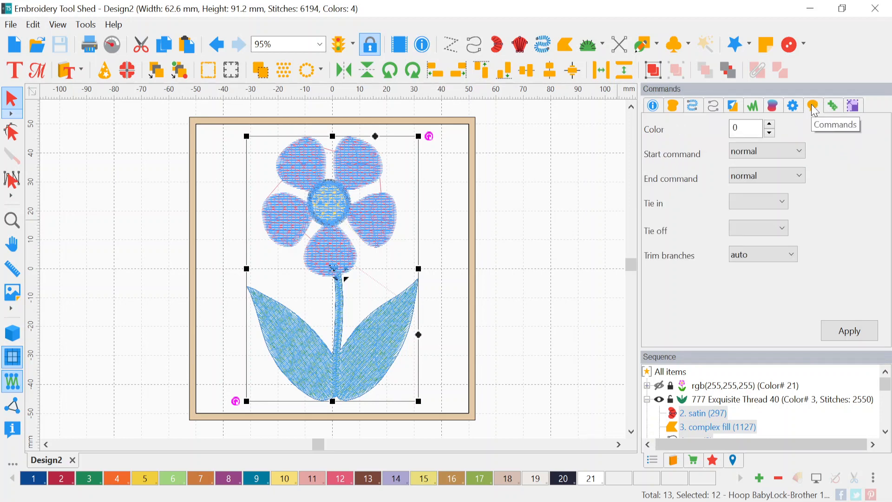
click(782, 201)
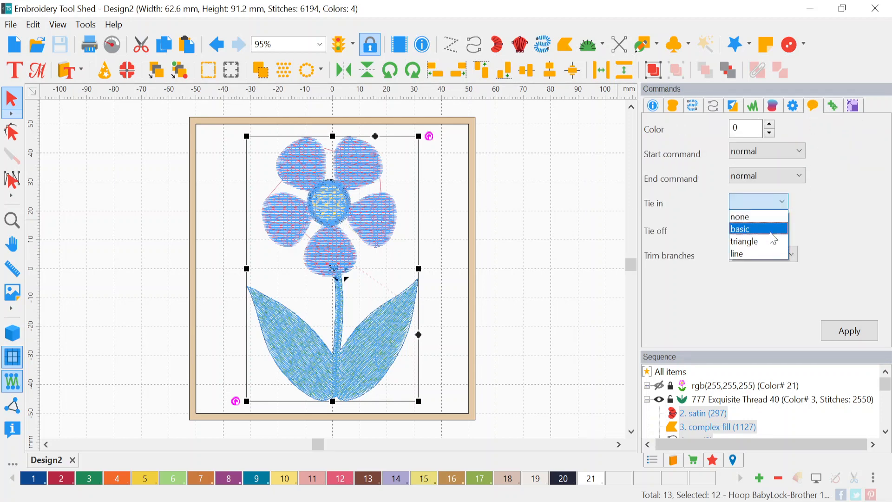
click(773, 228)
click(771, 227)
click(770, 257)
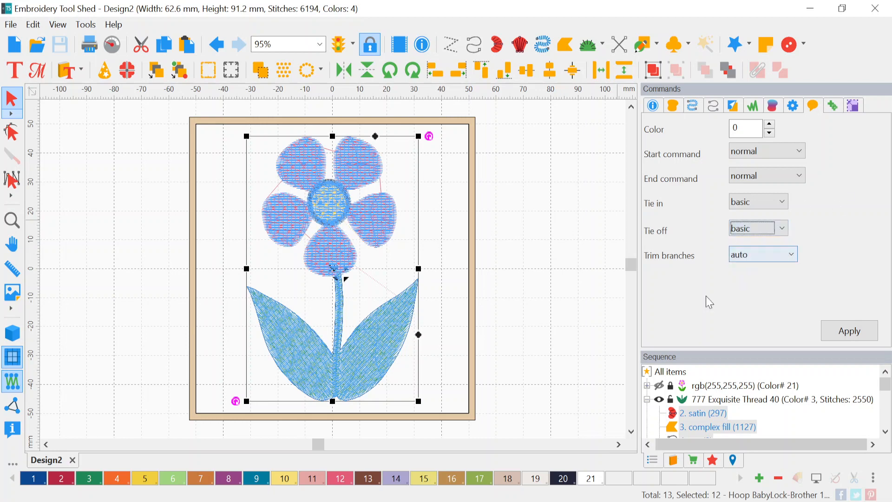
click(839, 335)
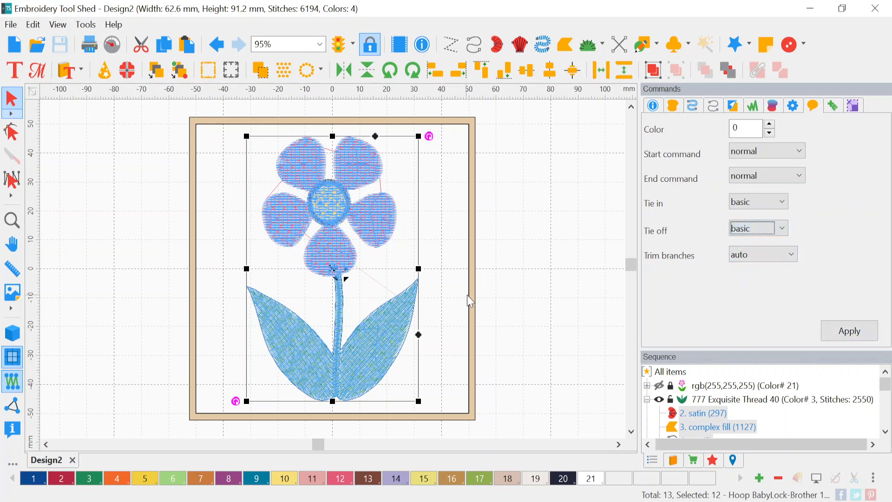
click(495, 304)
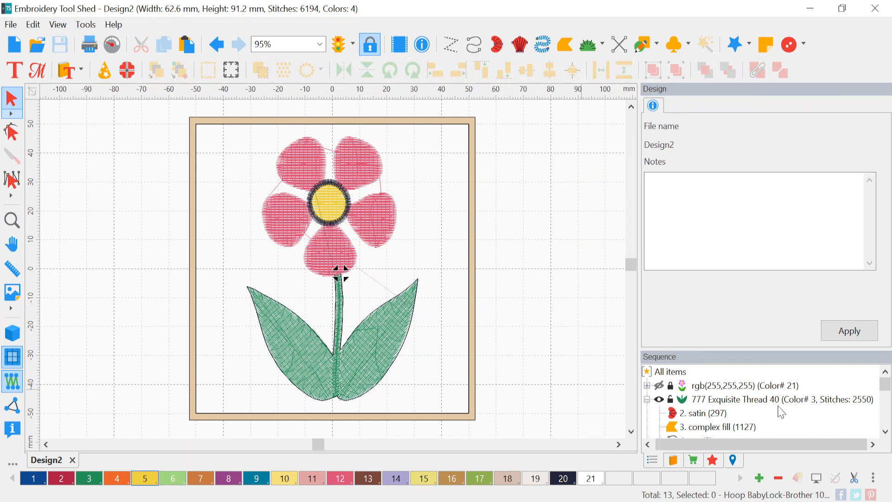
Step: Set the tie-in of the stem satin, the first object in the green group, to basic
click(714, 414)
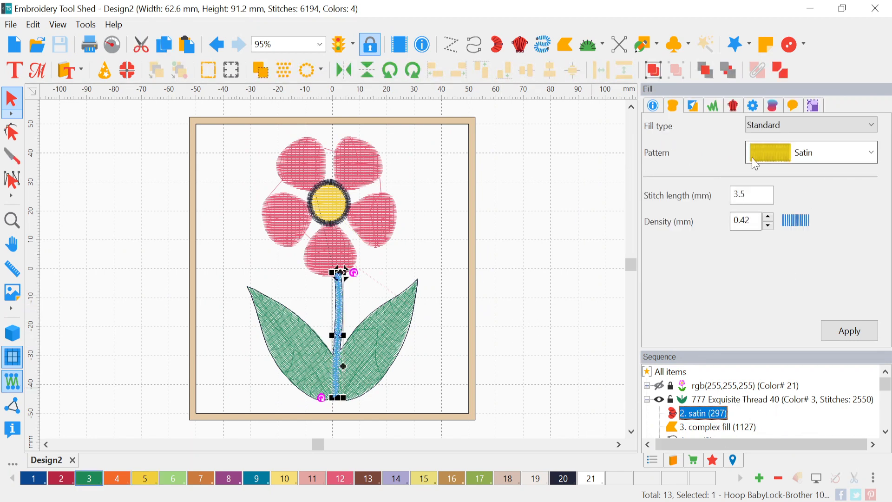
click(752, 108)
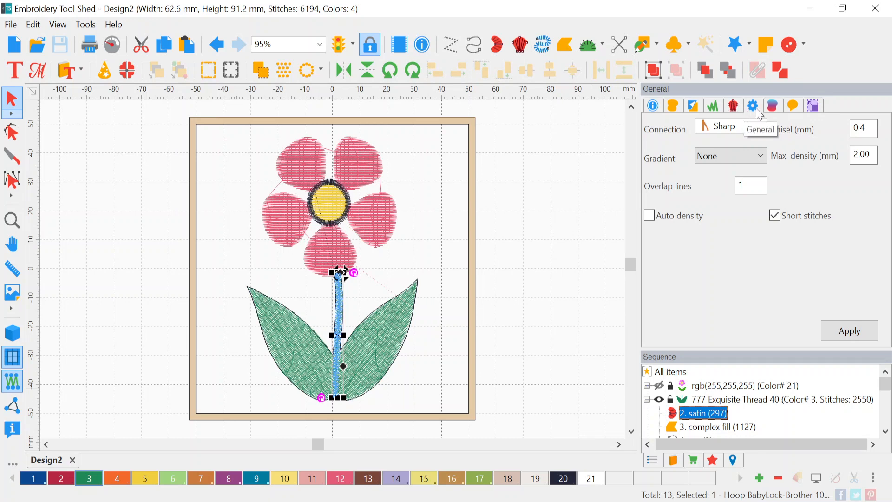
click(773, 107)
click(793, 106)
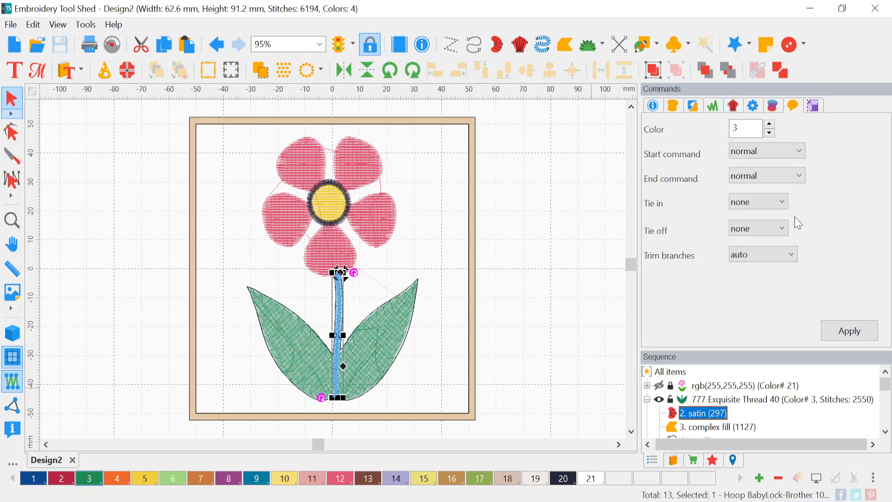
click(780, 203)
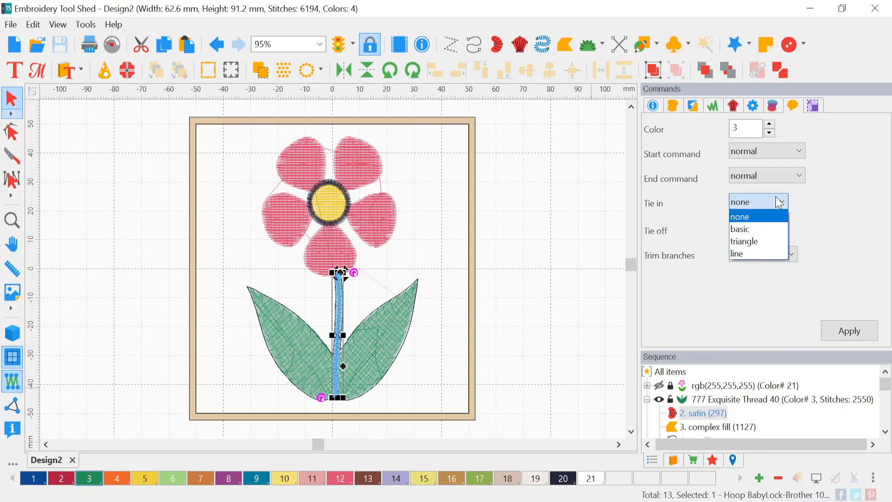
click(765, 228)
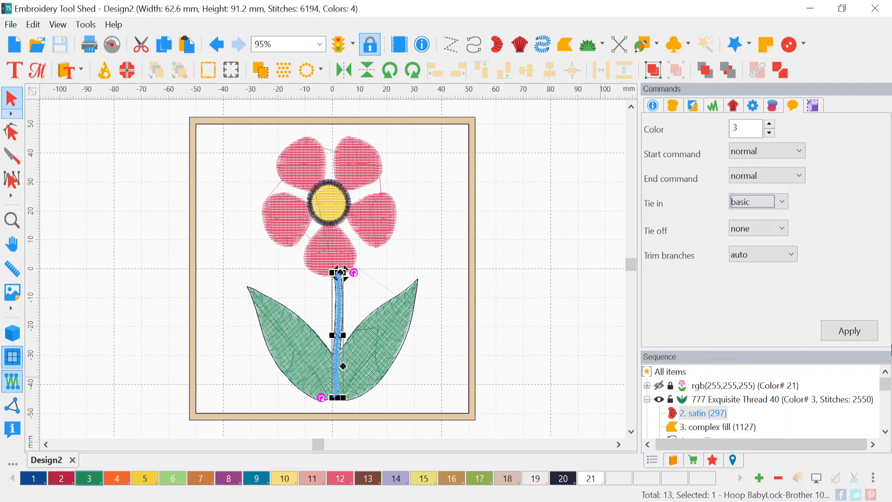
click(863, 332)
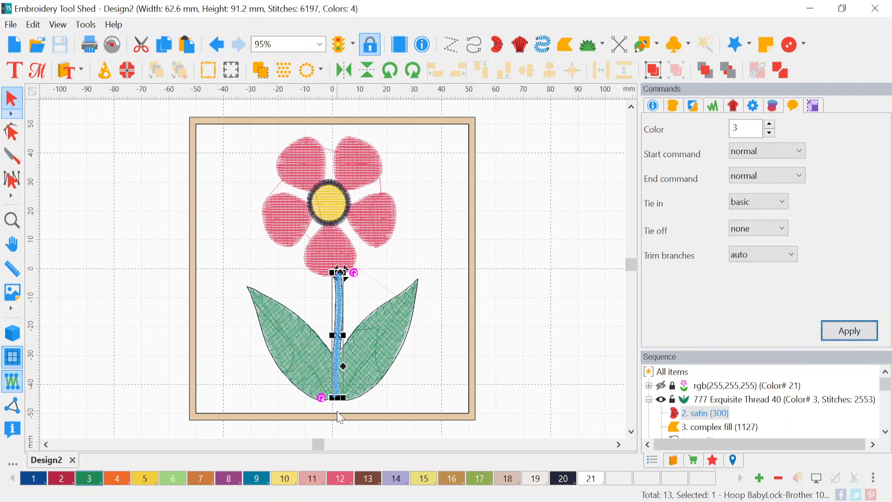
Step: Set the tie-off of the right leaf fill, the last object in the green group, to basic
click(379, 355)
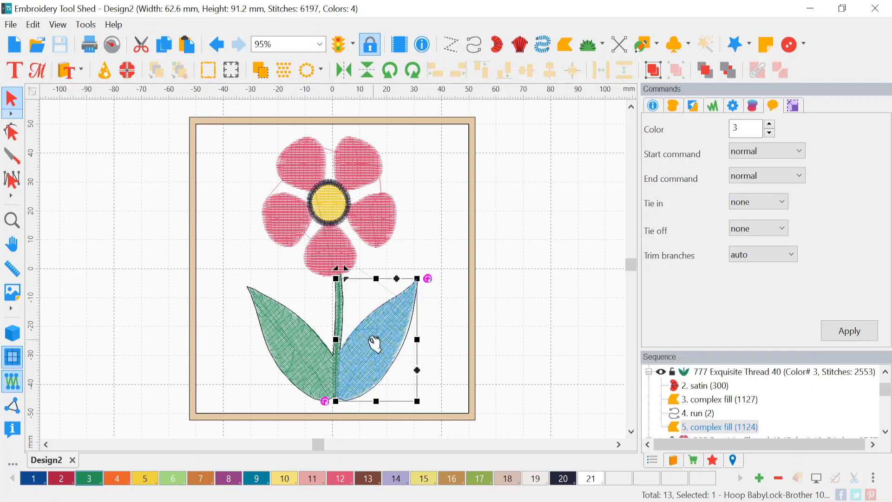
click(773, 226)
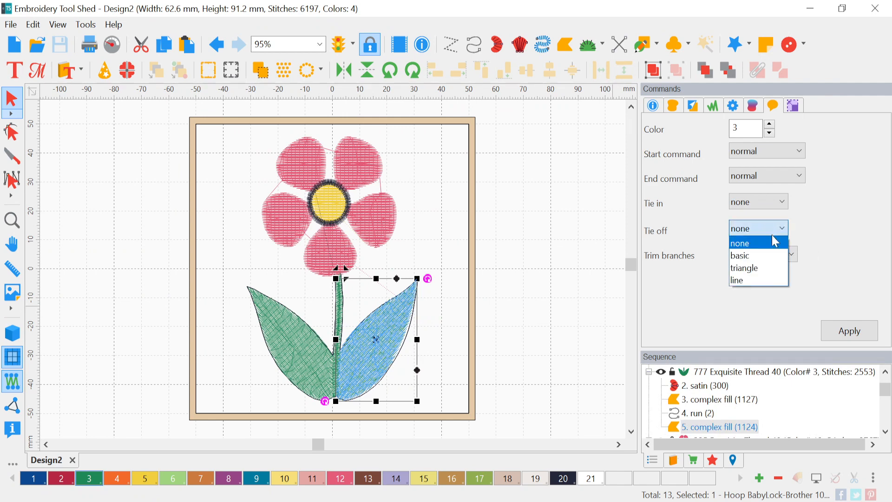
click(758, 256)
click(848, 330)
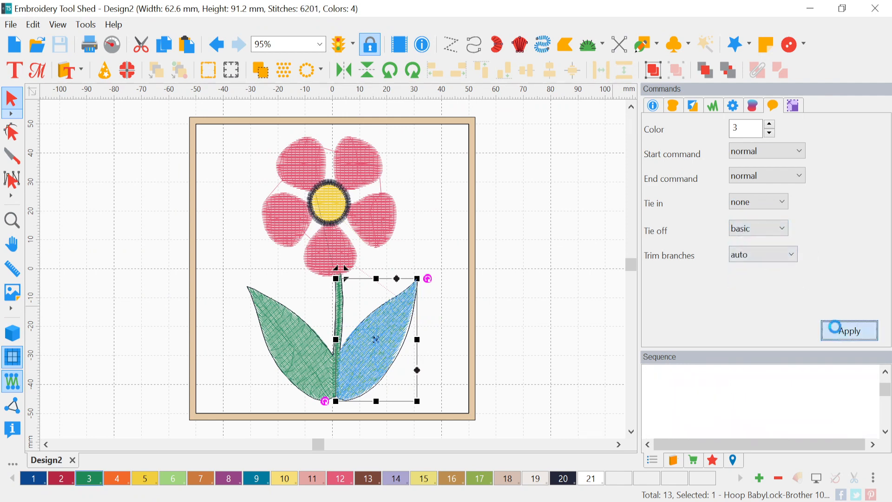
click(517, 343)
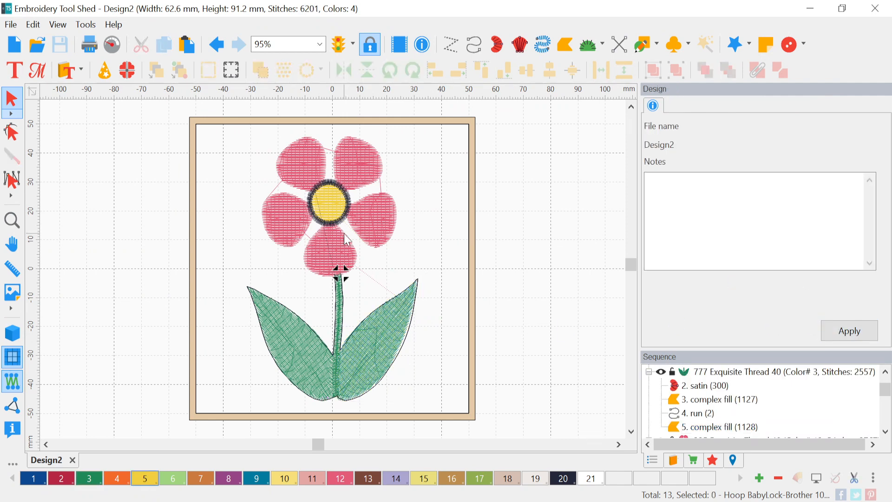
Step: Set the tie-in of the bottom petal fill, the first object in the pink group, to basic
click(328, 244)
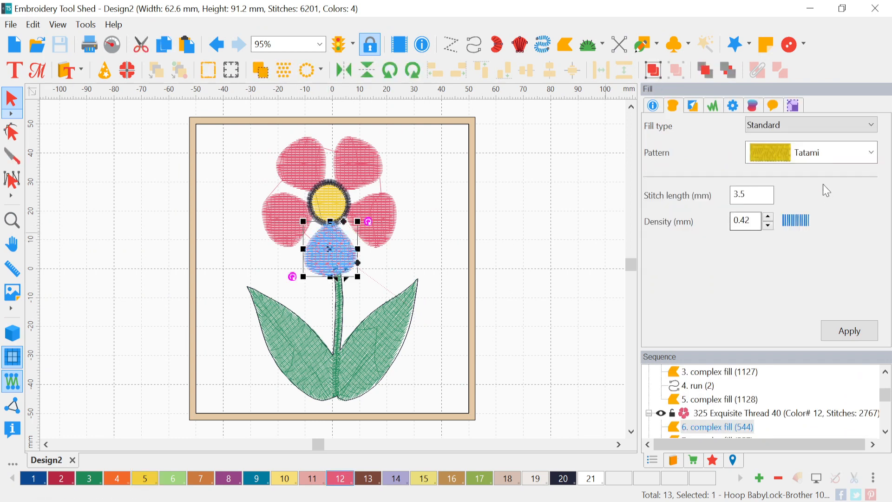
click(775, 107)
click(765, 203)
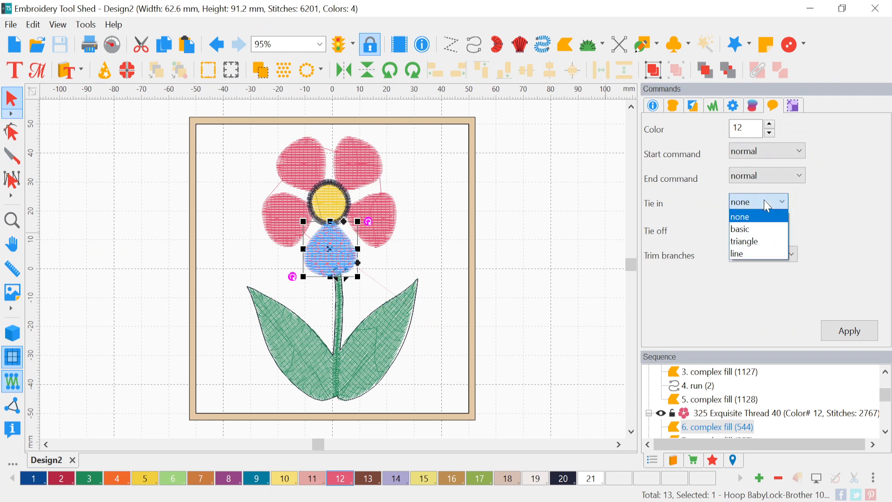
click(765, 229)
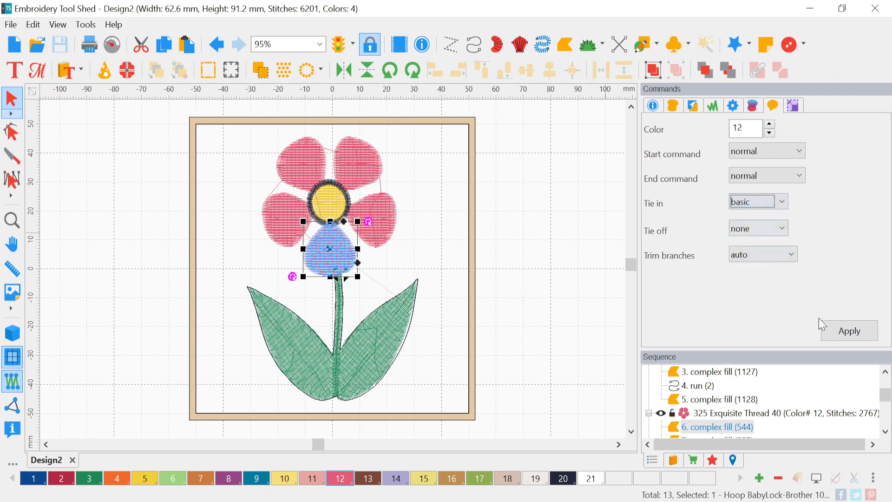
click(849, 330)
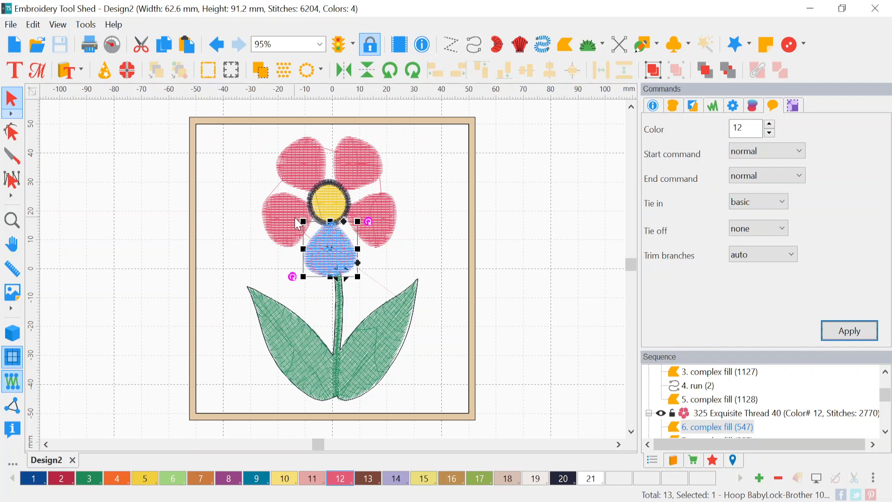
Step: Set the tie-off of the lower-right petal fill, the last object in the pink group, to basic
drag(331, 254, 374, 222)
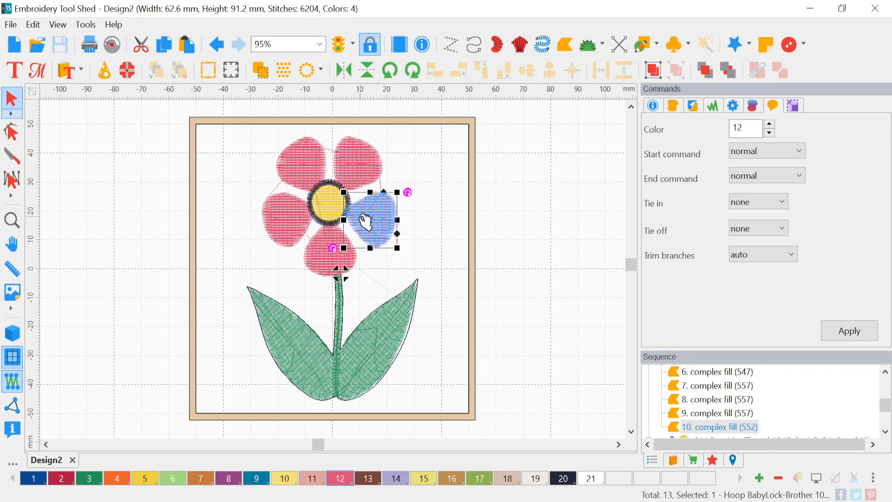
click(772, 228)
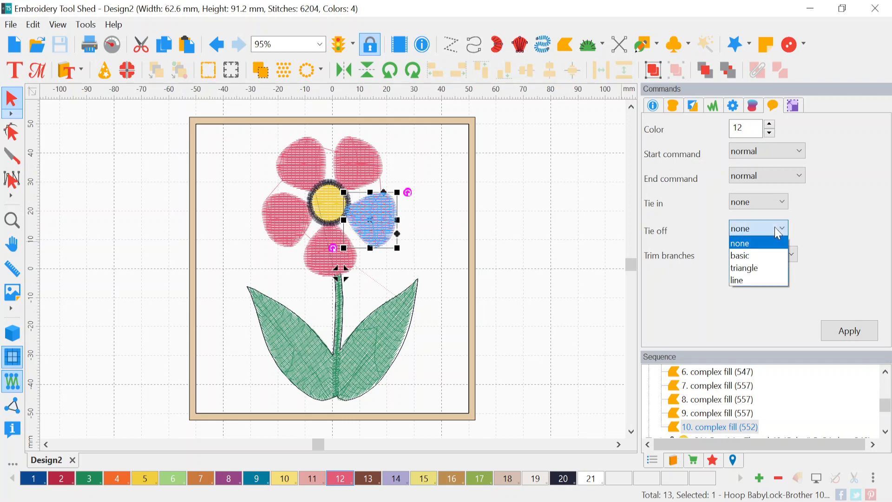
click(757, 256)
click(849, 330)
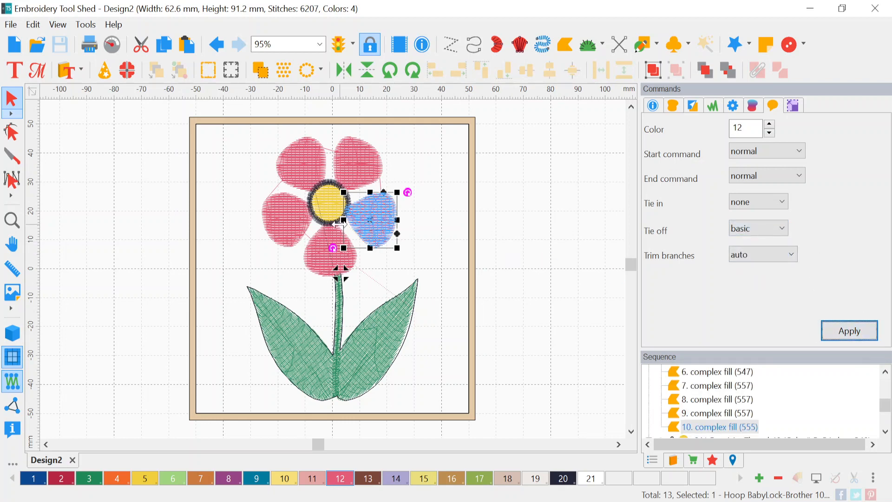
Step: Set both the tie-in and the tie-off of the yellow flower center fill to basic
click(330, 201)
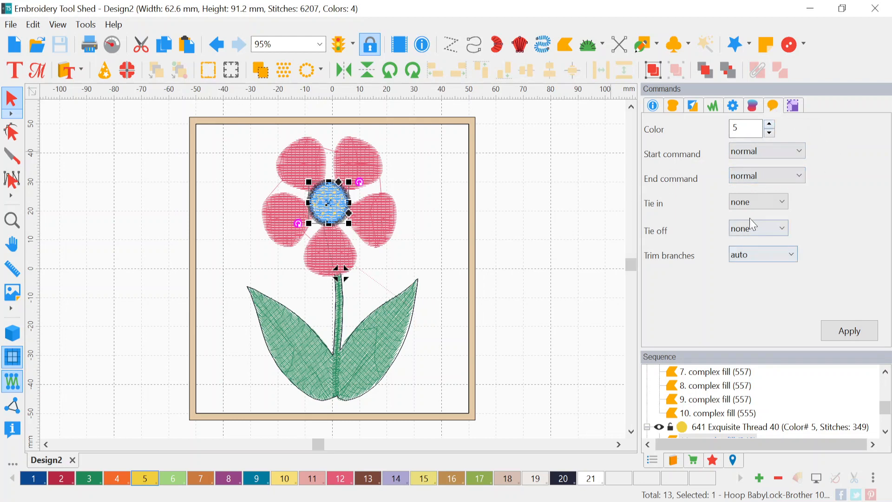
click(751, 204)
click(754, 229)
click(750, 231)
click(749, 254)
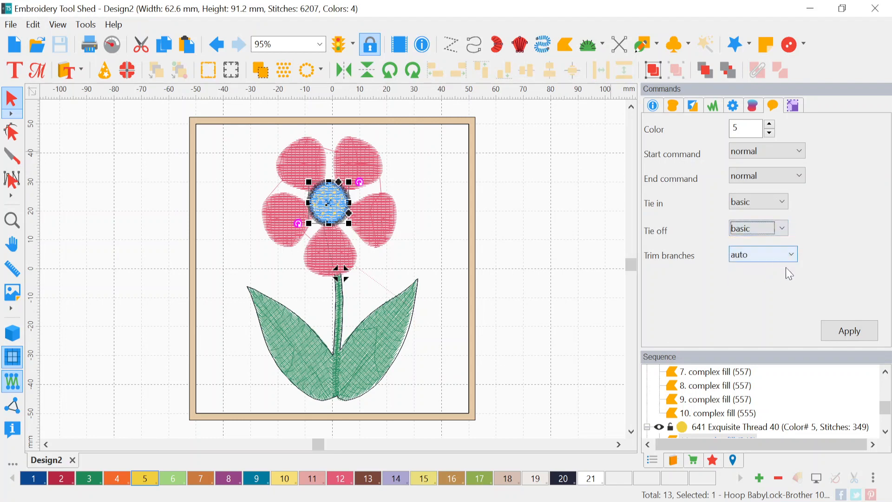
click(848, 331)
click(528, 235)
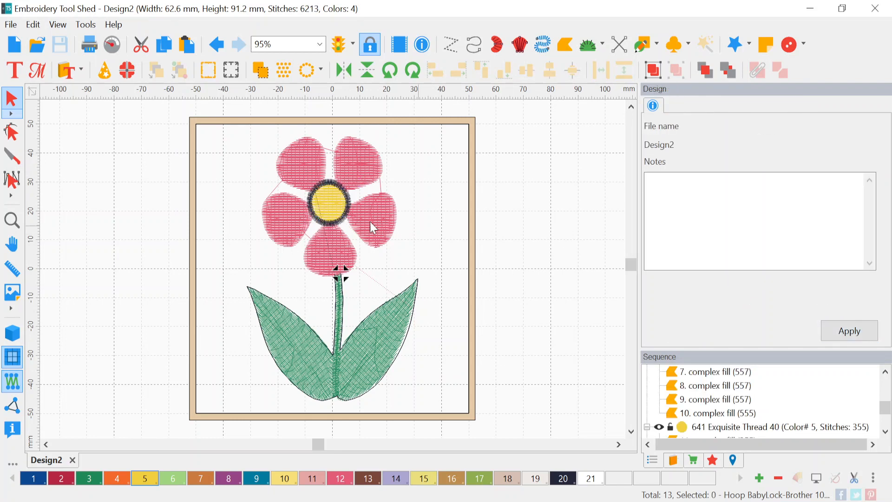
Step: Set the tie-in and tie-off of both black objects, the steil ring around the flower center and the leaf outline run, to basic
click(347, 209)
scroll(730, 407, down, 2)
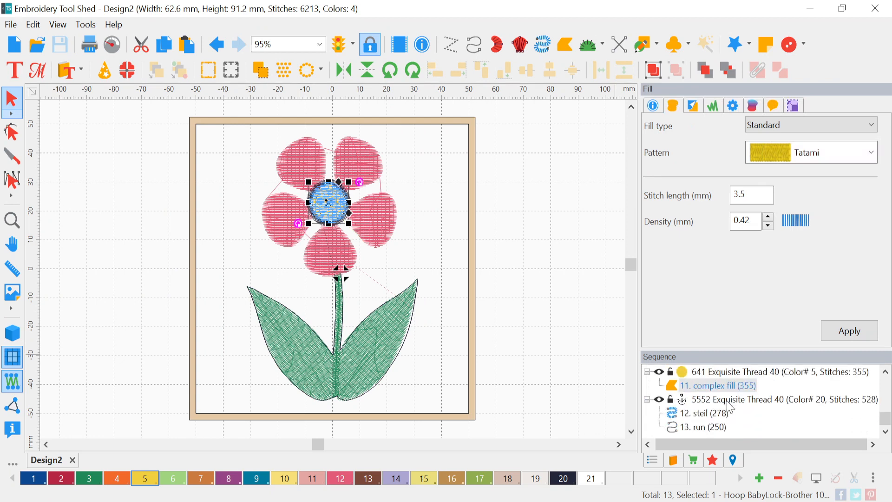
ctrl+click(705, 428)
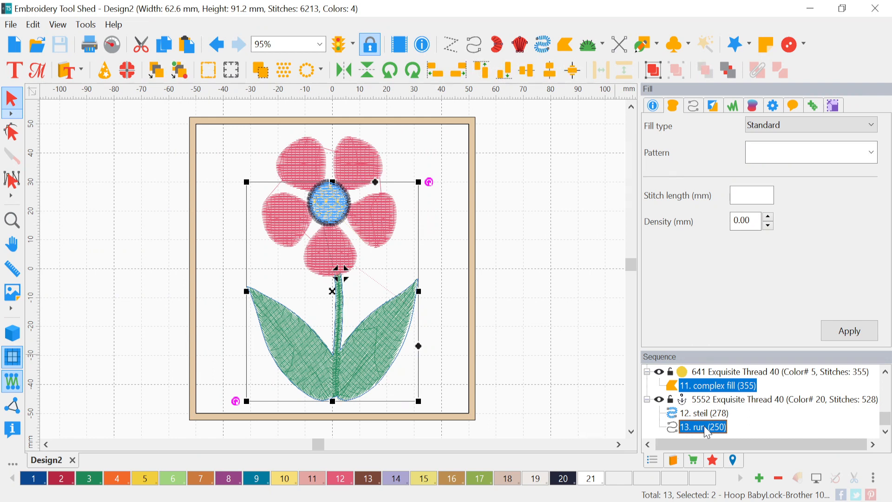
click(705, 413)
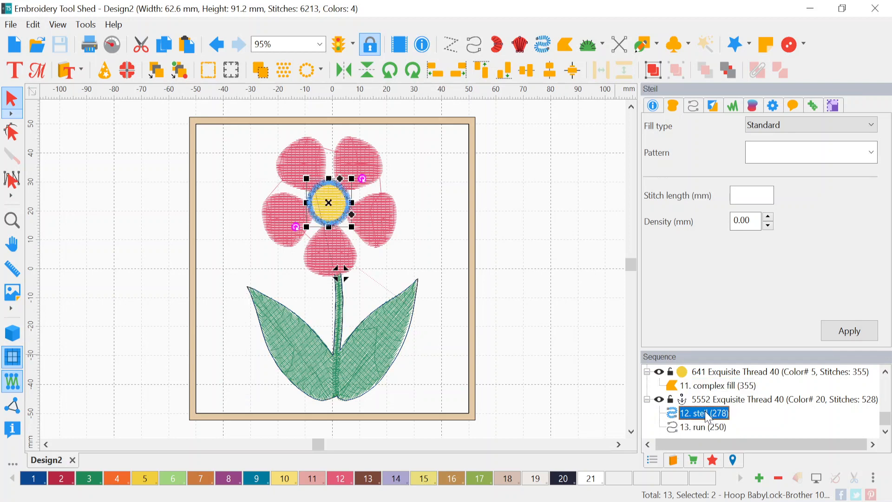
shift+click(706, 427)
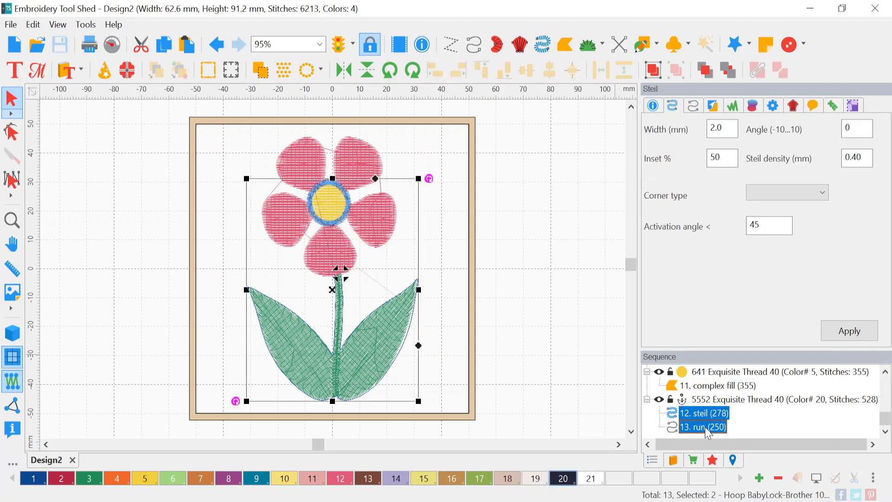
click(817, 109)
click(776, 202)
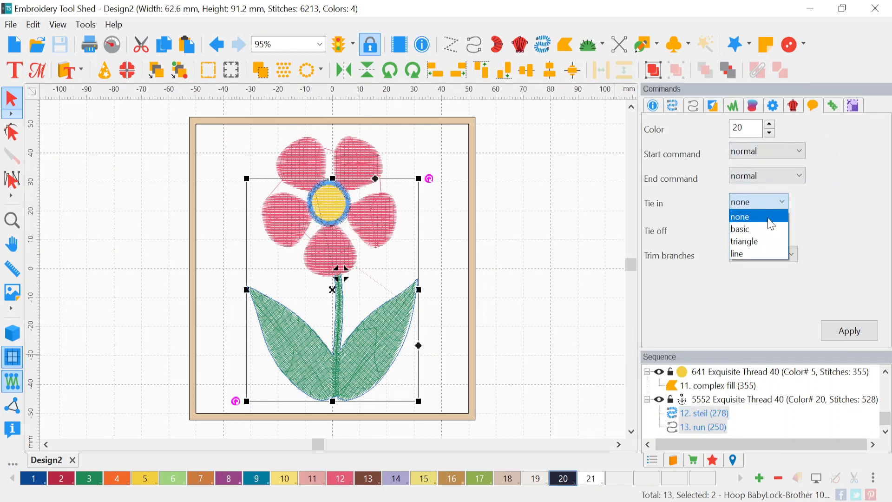
click(761, 227)
click(763, 230)
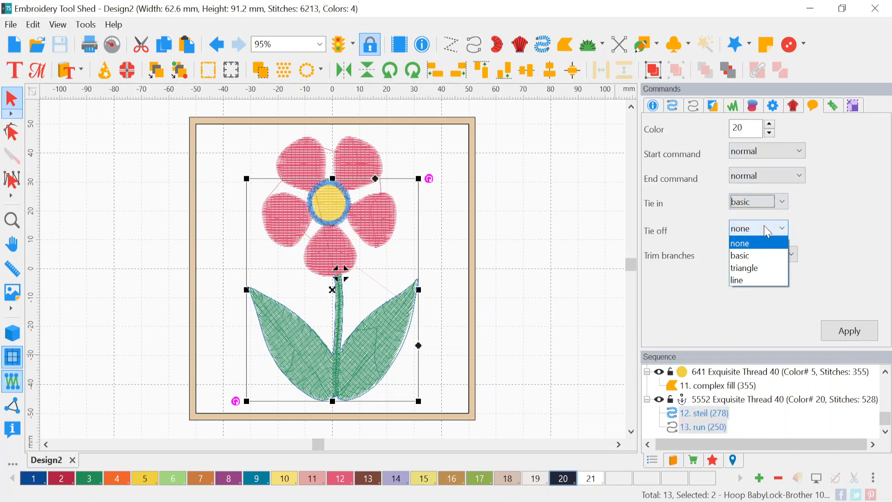
click(757, 252)
click(839, 335)
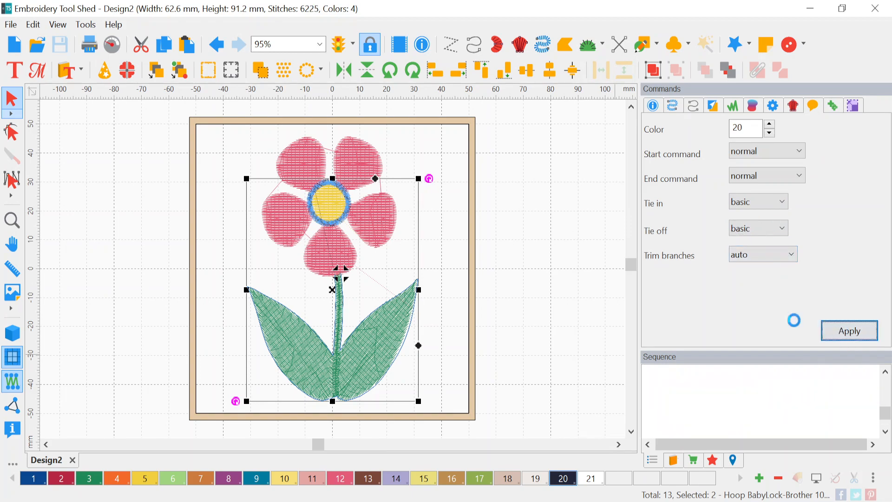
click(508, 294)
Step: Hide the black thread group (Color# 20) so the inner tips of the petals are unobstructed
scroll(334, 241, up, 2)
scroll(333, 241, down, 3)
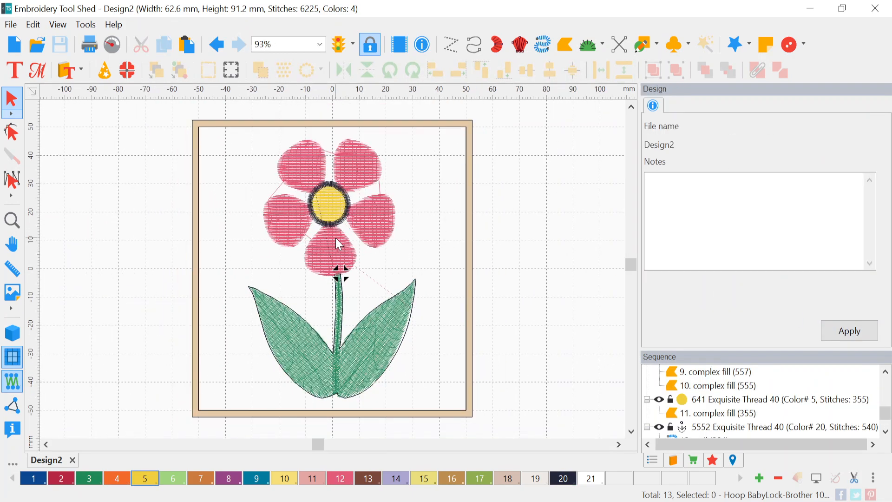
scroll(329, 171, up, 3)
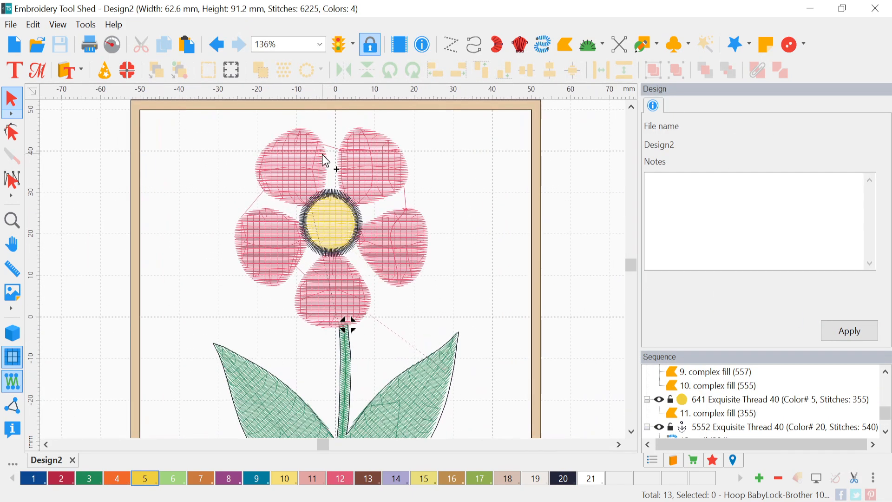
click(327, 318)
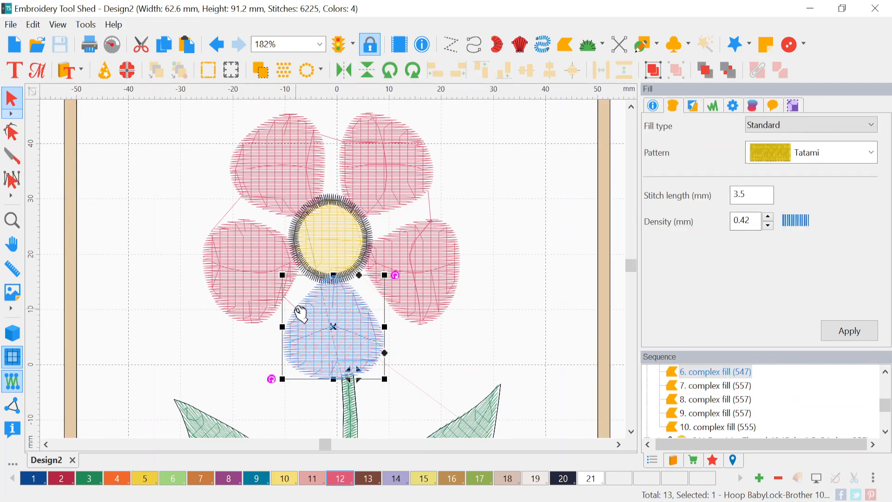
scroll(299, 313, up, 3)
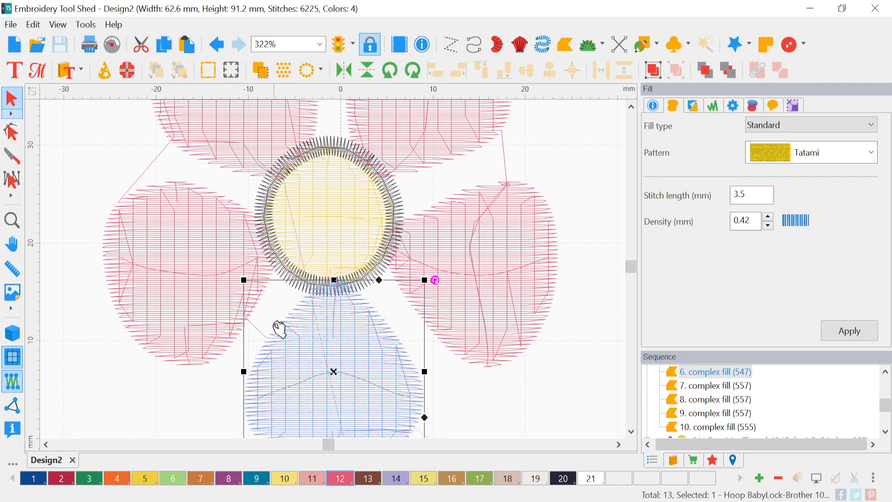
click(13, 133)
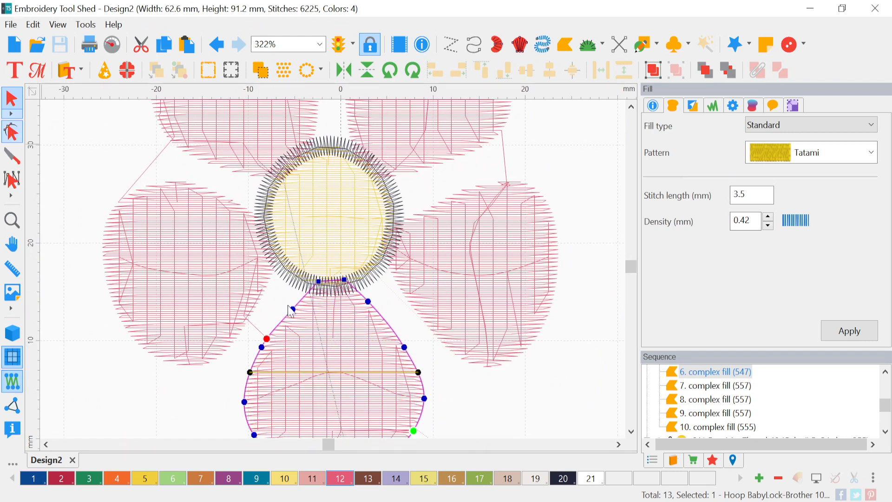
scroll(709, 389, up, 5)
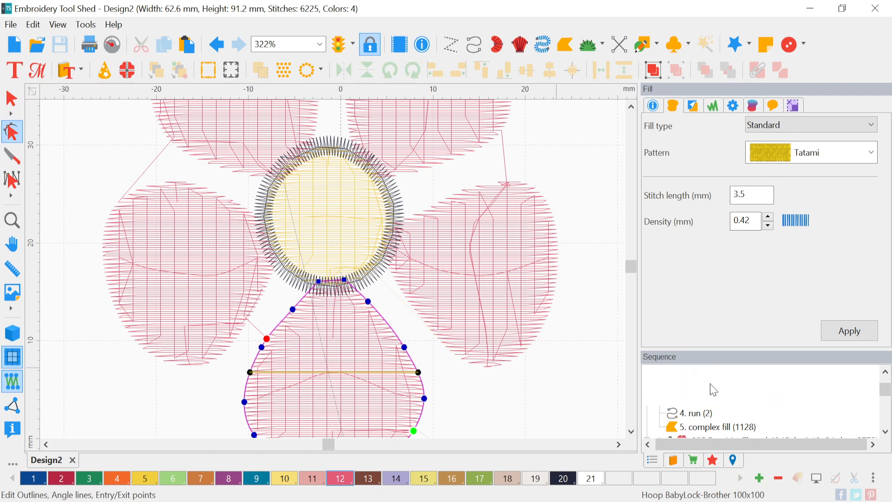
scroll(332, 265, down, 1)
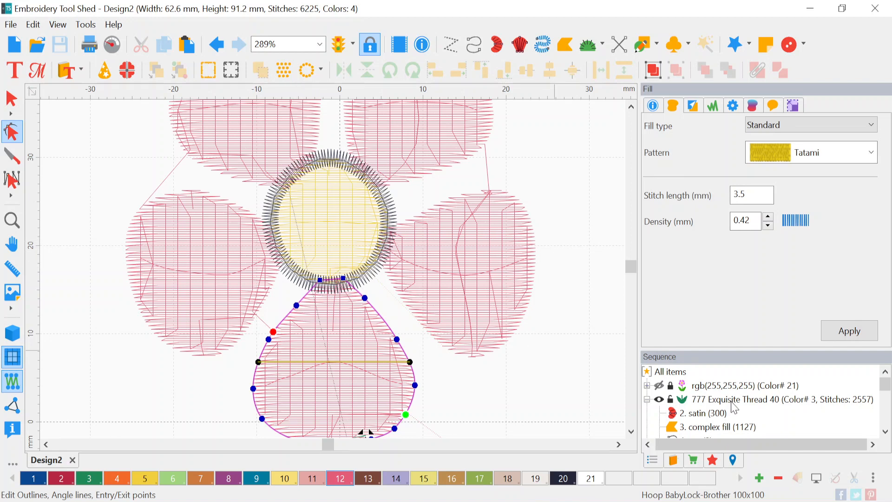
scroll(734, 407, down, 6)
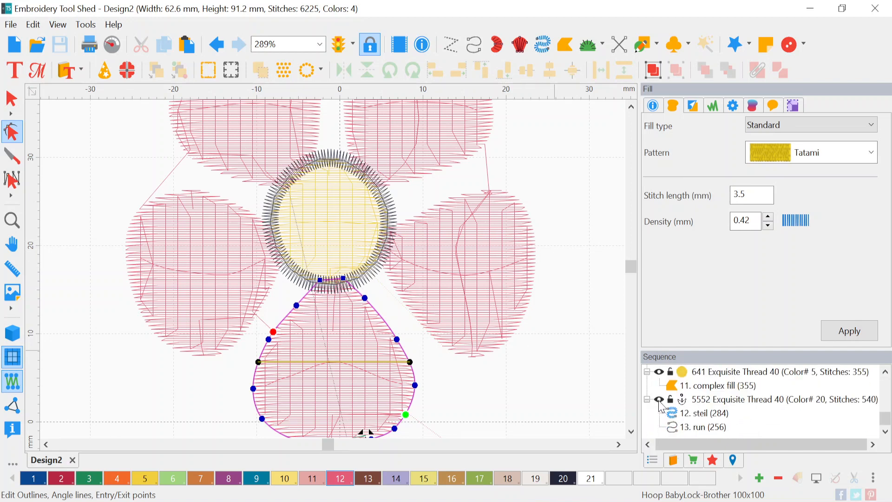
click(660, 402)
click(659, 400)
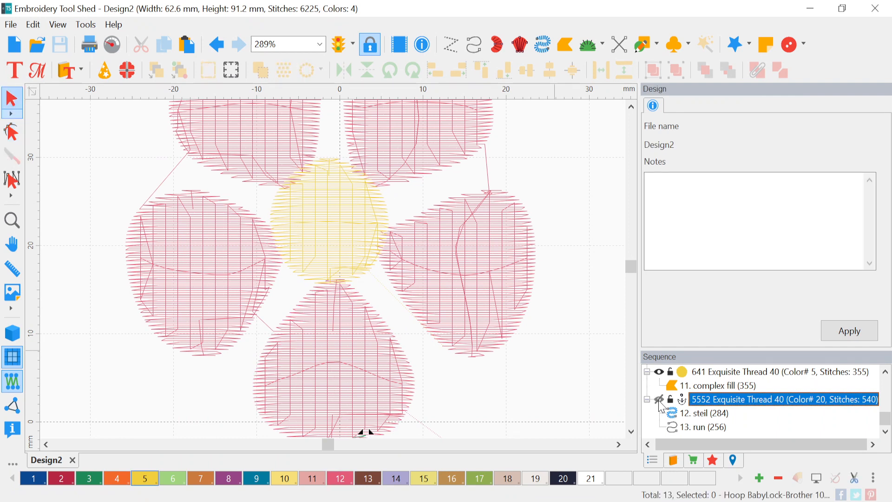
Step: Hide the yellow flower center thread group (Color# 5) so that only the pink petals remain around the center
scroll(669, 407, up, 1)
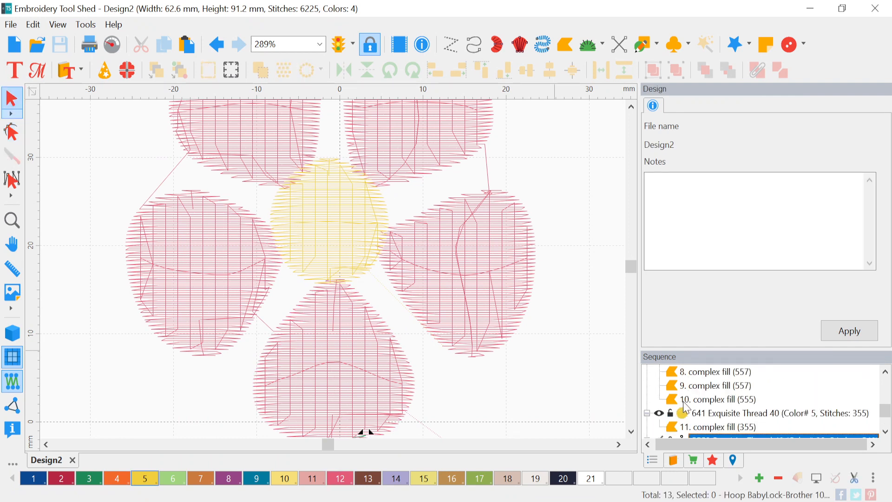
scroll(687, 405, up, 3)
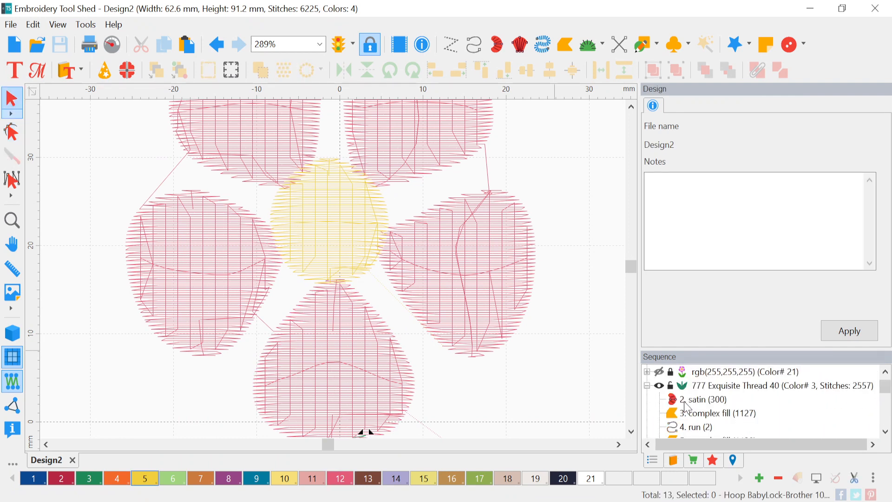
scroll(687, 406, down, 4)
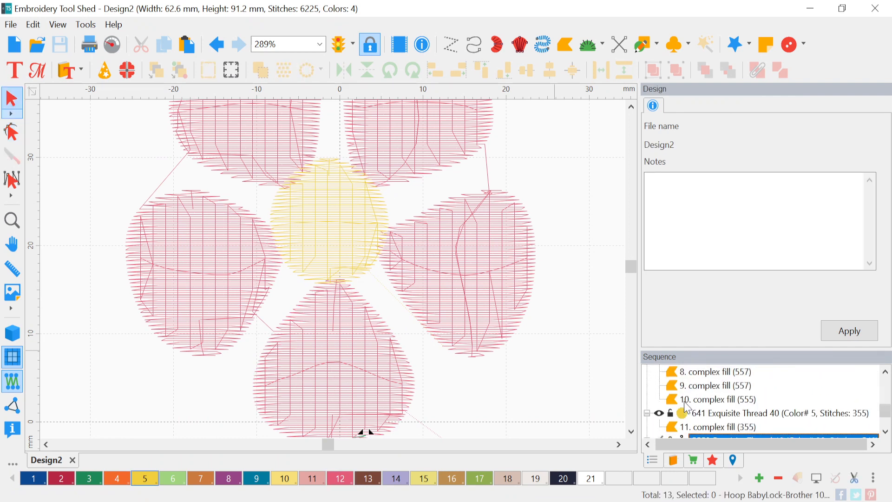
click(660, 413)
click(660, 413)
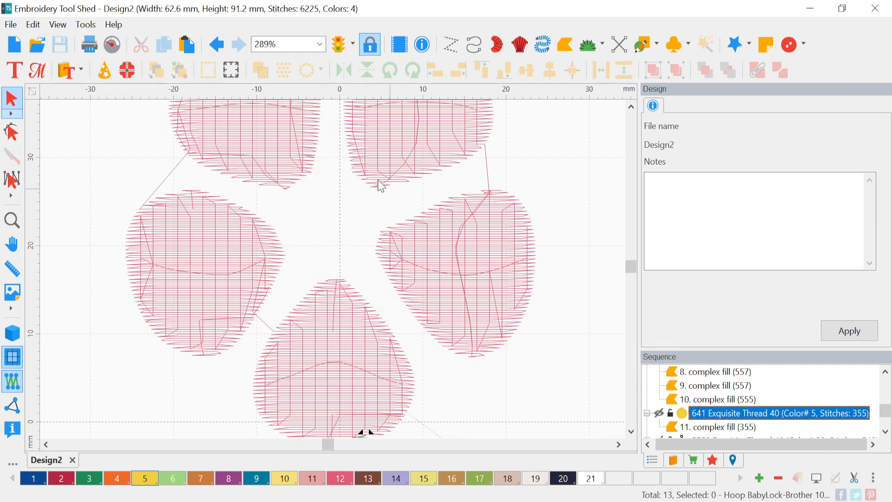
Step: Move the exit point of the bottom petal fill from its left side to its upper tip beneath the flower center
click(12, 132)
click(352, 341)
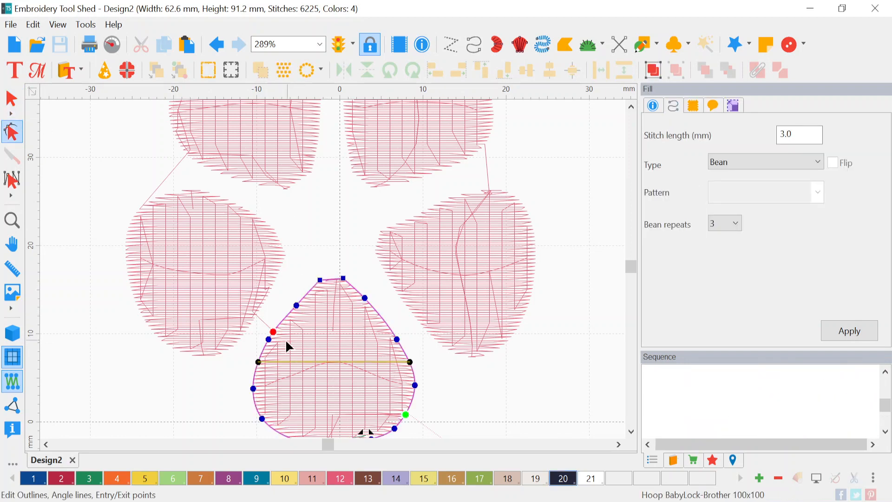
click(272, 333)
drag(274, 332, 324, 281)
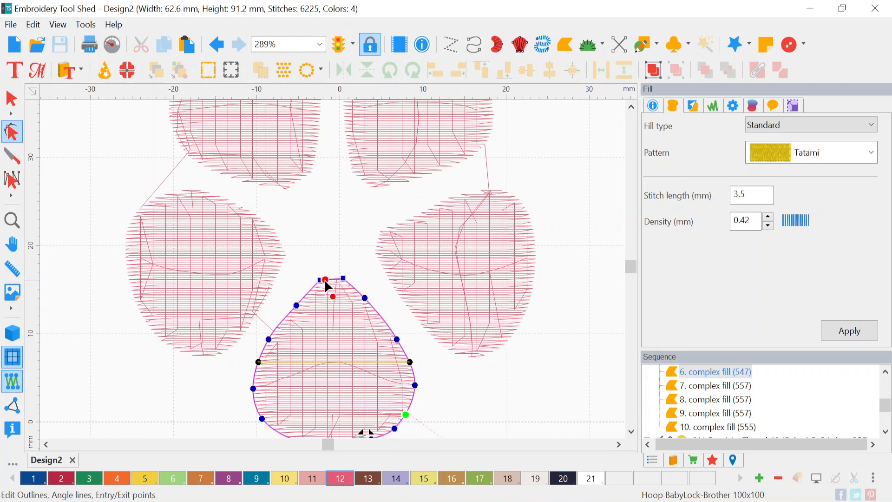
Step: Move the lower-left petal's entry and exit points to its inner tip, and the upper-left petal's exit point to its lower inner end
click(257, 255)
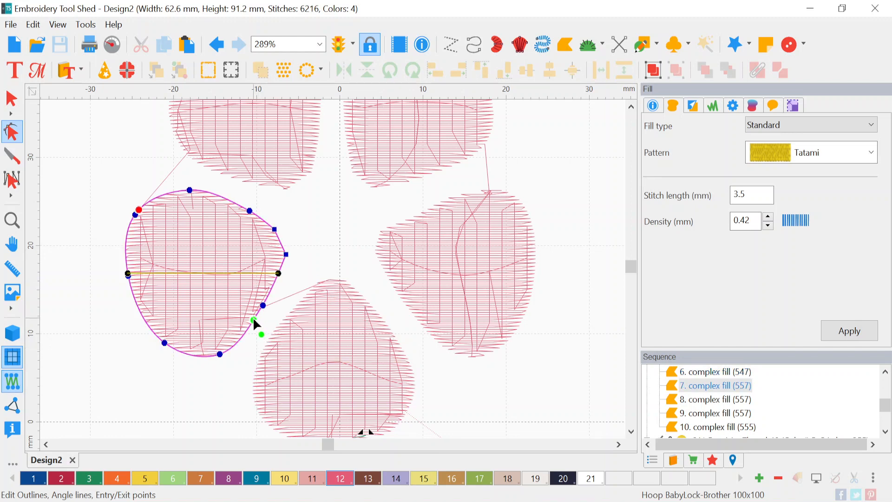
drag(255, 320, 284, 241)
drag(140, 212, 242, 231)
click(294, 152)
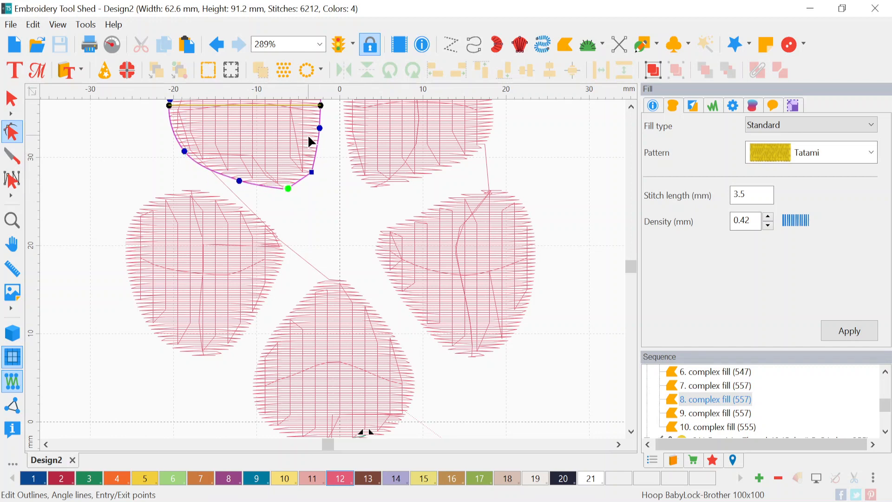
scroll(311, 126, down, 3)
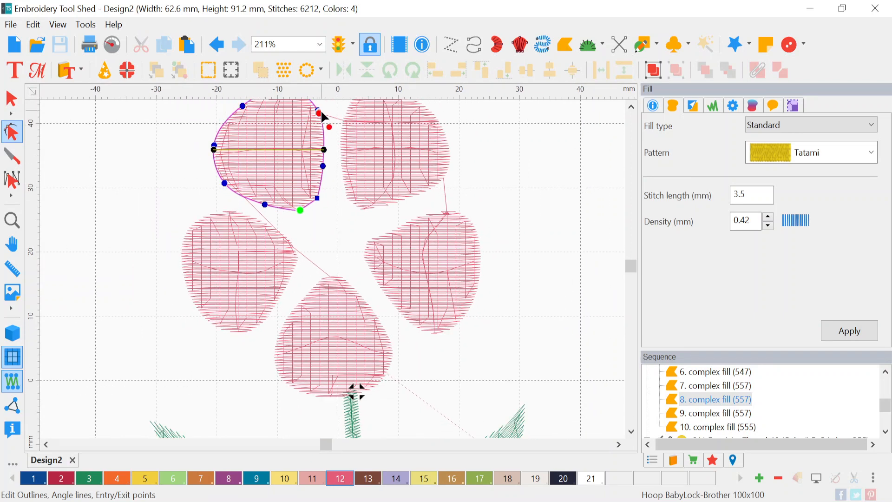
Step: Move the upper-right petal's entry and exit points and the lower-right petal's entry point to their inner ends near the flower center
click(379, 154)
drag(343, 120, 343, 166)
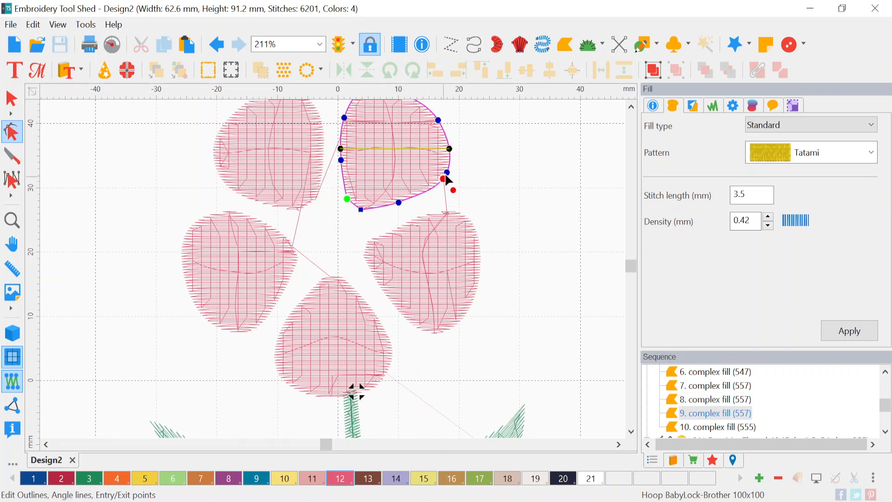
drag(445, 176, 362, 212)
click(403, 263)
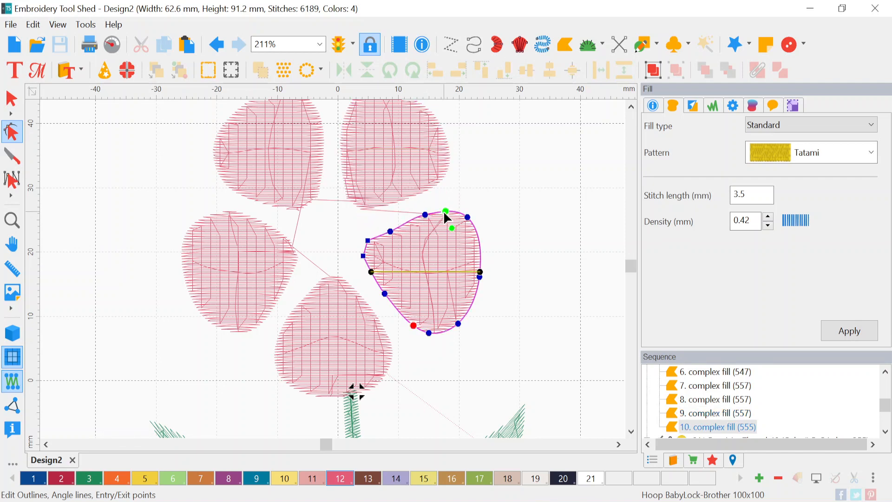
drag(448, 213, 372, 241)
Step: Temporarily show the yellow flower center to check its coverage of the connecting stitches between petals, and hide it again
click(332, 313)
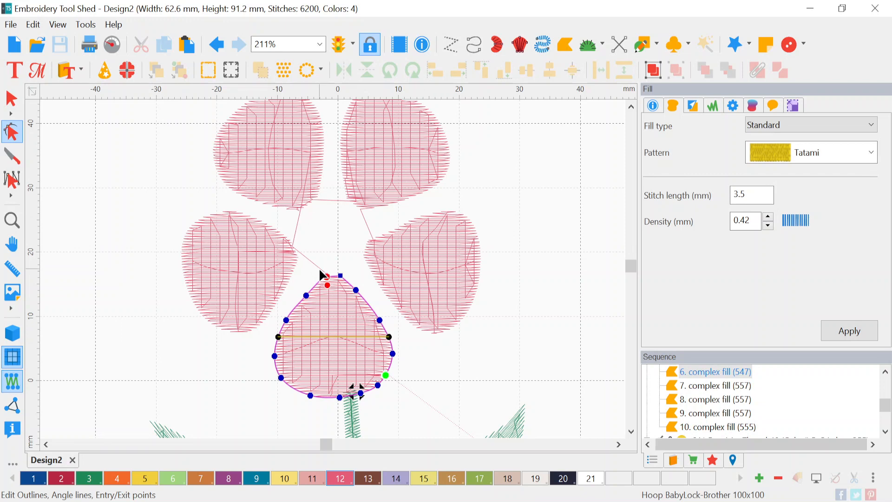
scroll(726, 423, down, 2)
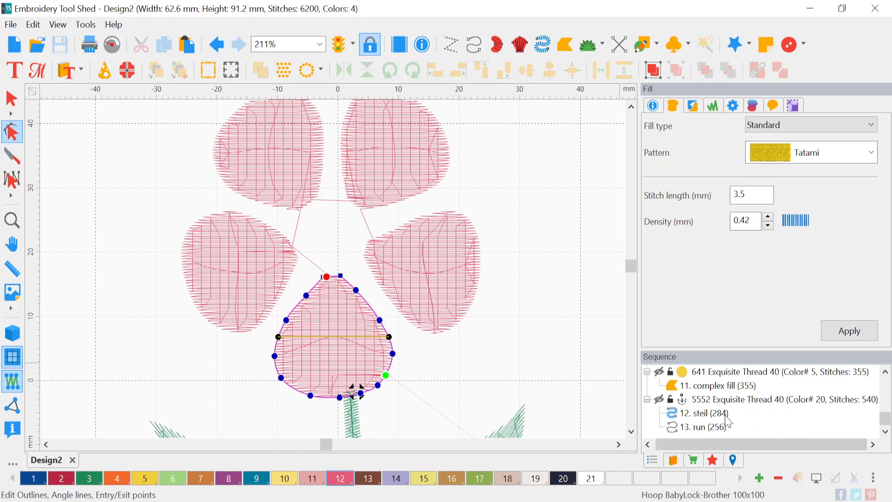
click(12, 99)
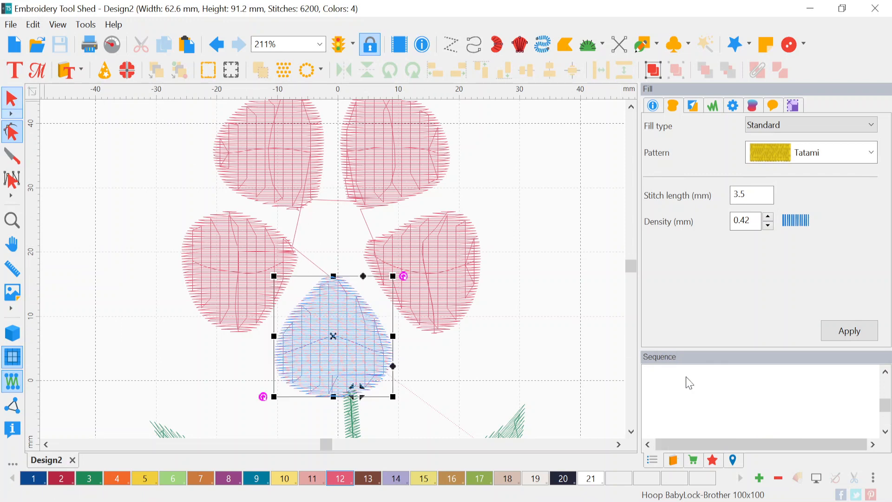
scroll(705, 391, down, 2)
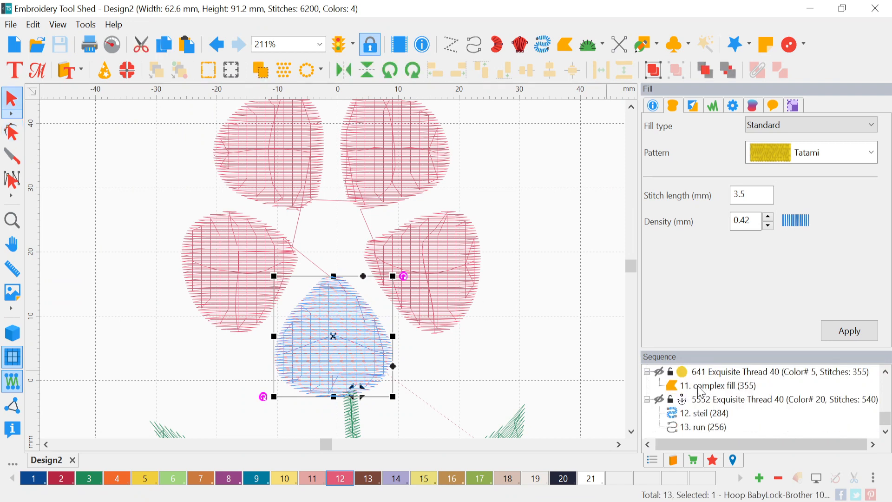
click(662, 373)
click(660, 372)
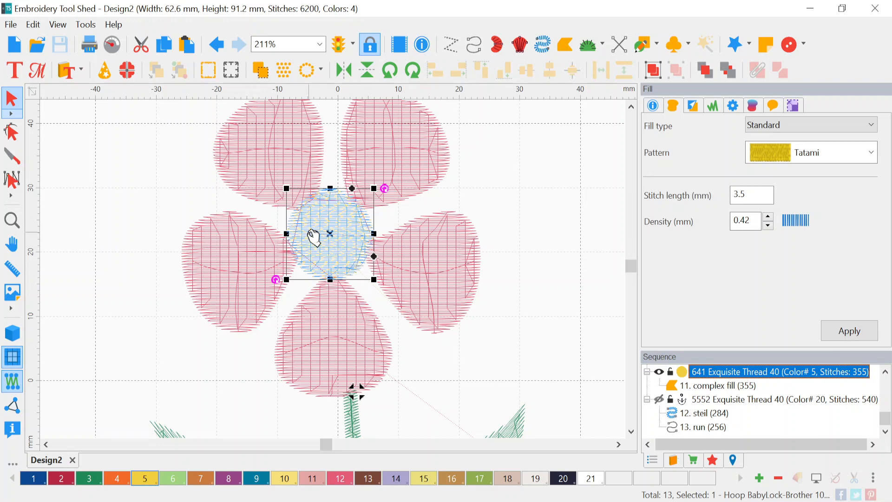
click(659, 372)
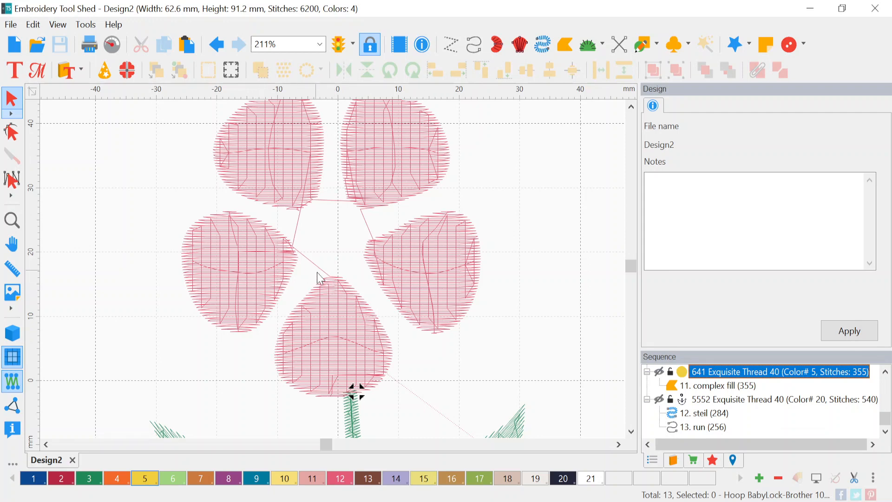
Step: Draw a run stitch line from the bottom petal's upper tip to the lower-left petal's inner tip
scroll(677, 401, up, 3)
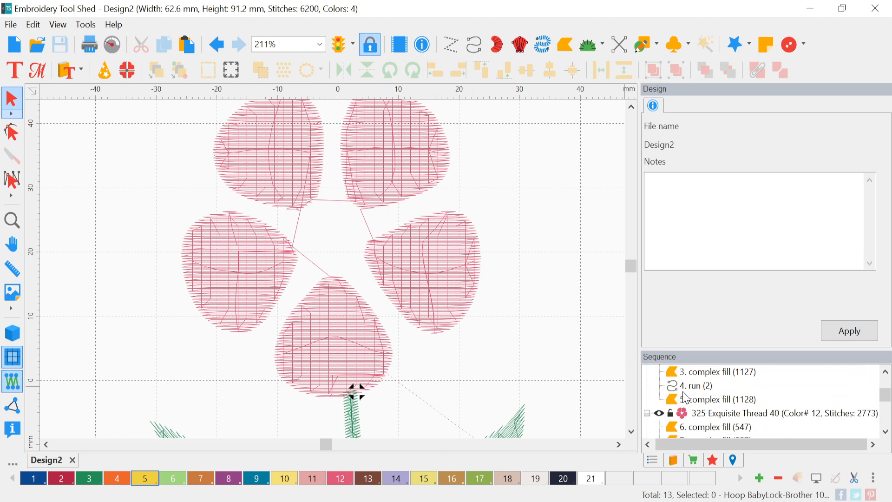
click(370, 334)
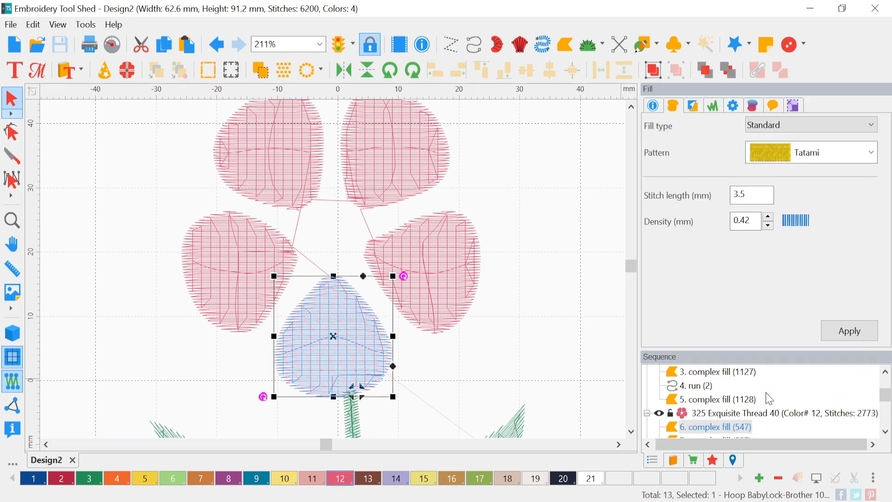
scroll(769, 398, down, 1)
click(714, 402)
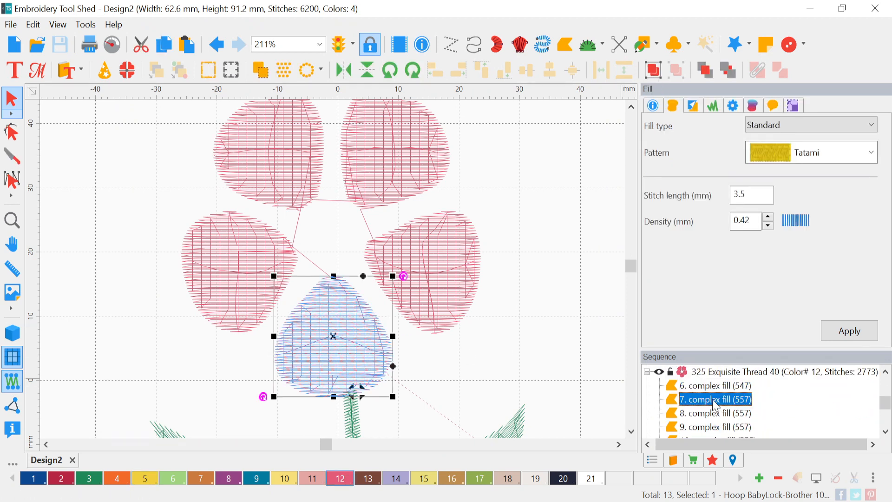
right_click(714, 402)
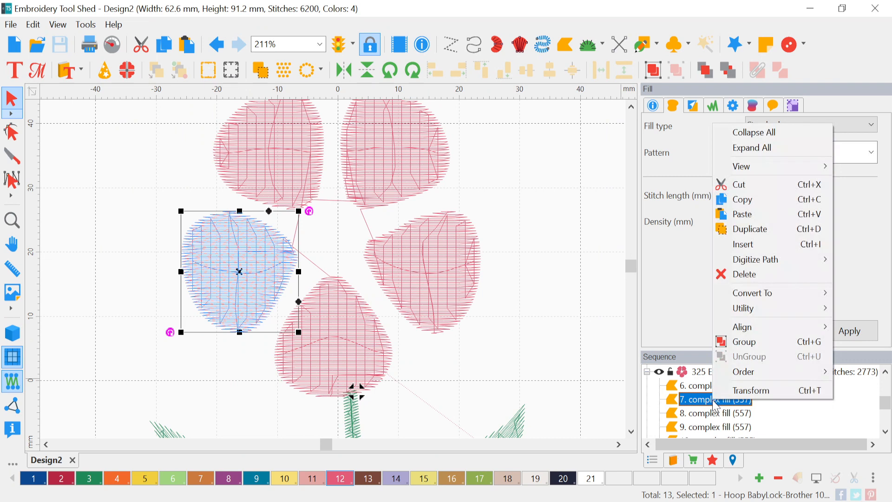
click(700, 391)
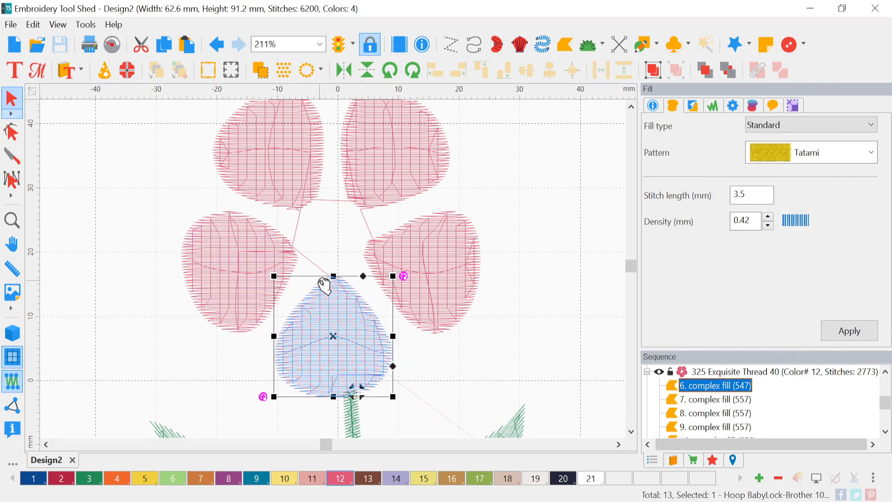
click(468, 45)
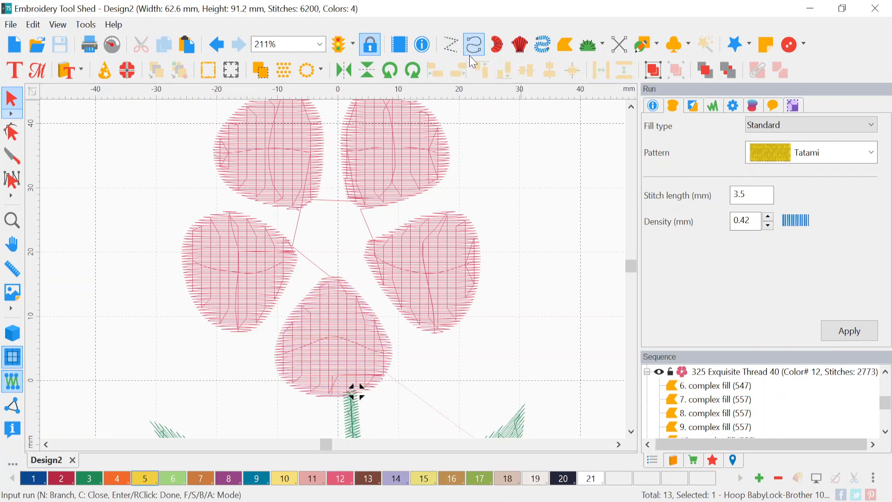
click(331, 280)
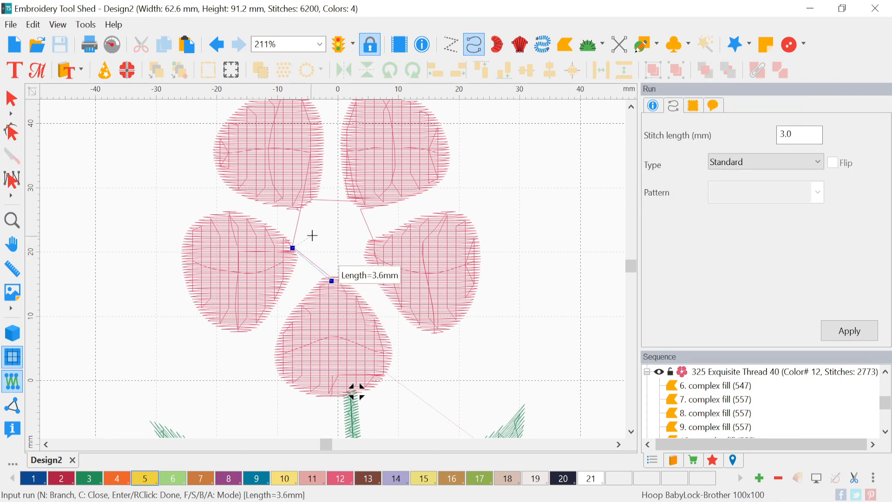
key(Return)
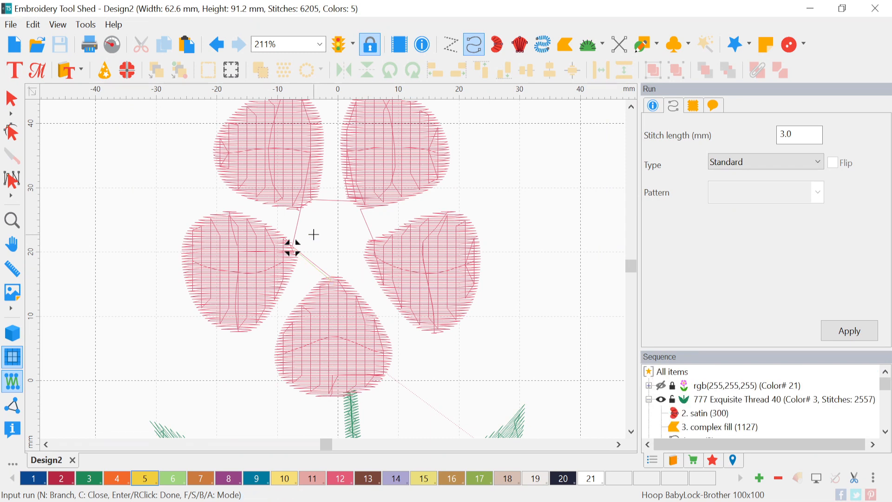
Step: Recolor the new connecting run with the petals' pink thread, color 12 (325 Exquisite Thread 40)
click(348, 480)
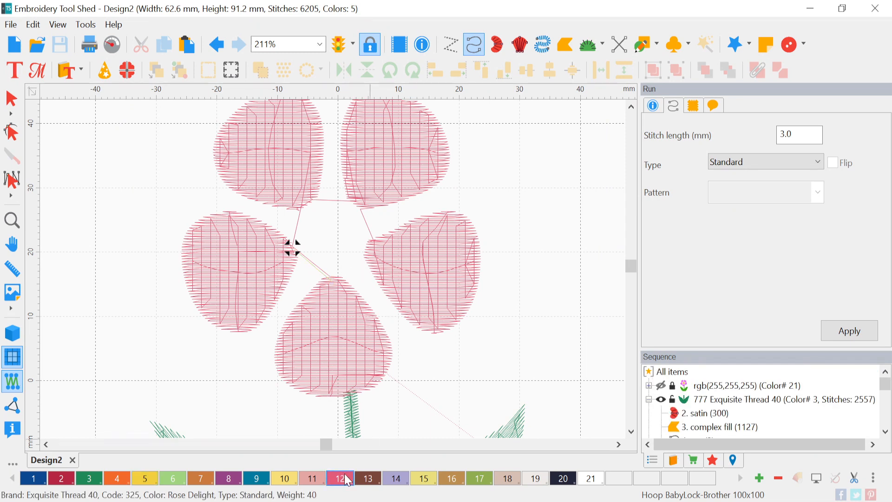
click(10, 102)
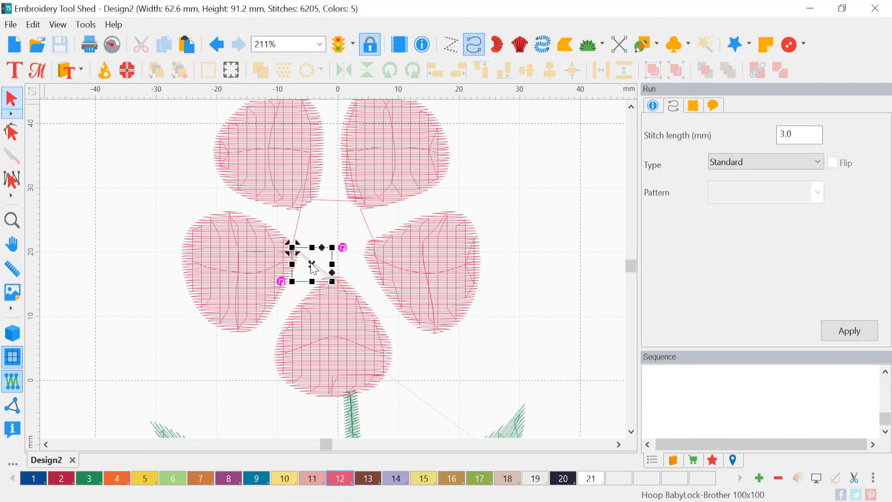
click(343, 483)
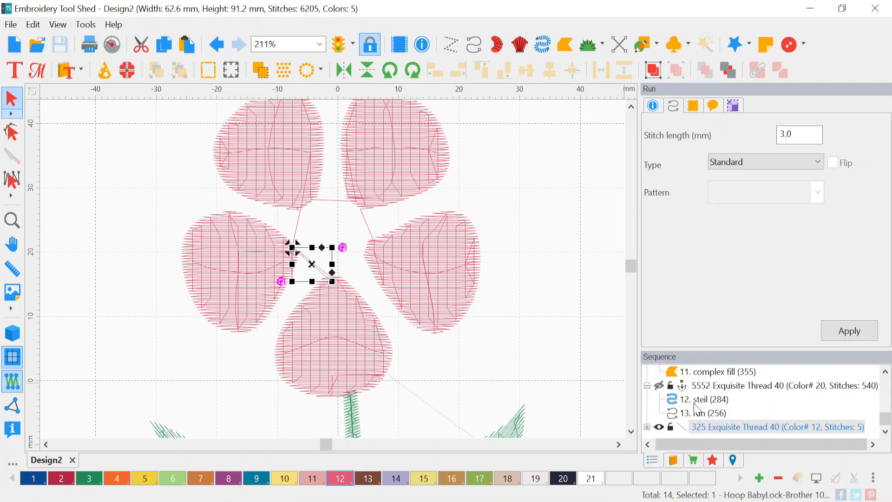
Step: Move the connecting run in the stitch sequence to between the bottom petal's fill and the lower-left petal's fill
scroll(723, 385, up, 1)
click(723, 385)
drag(720, 379, 728, 420)
scroll(727, 376, up, 1)
scroll(737, 379, up, 1)
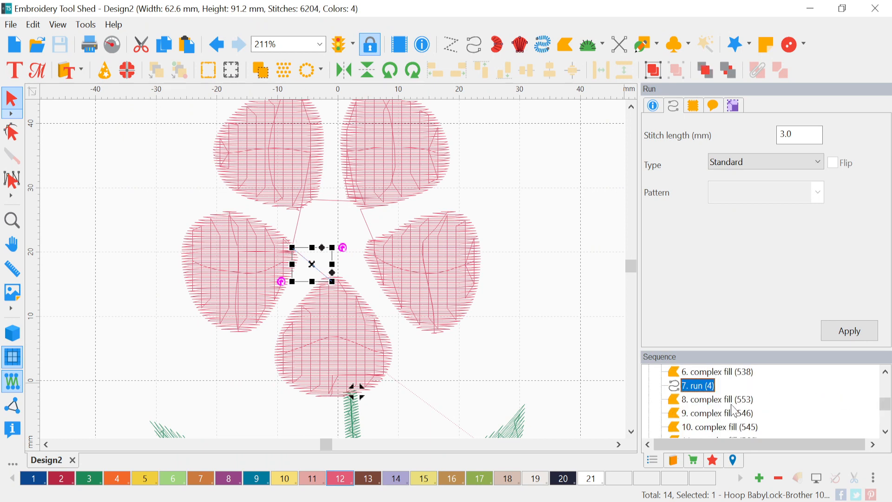
Step: Check the stitching order of the bottom petal, the connecting run and the lower-left petal by selecting each in turn
click(713, 372)
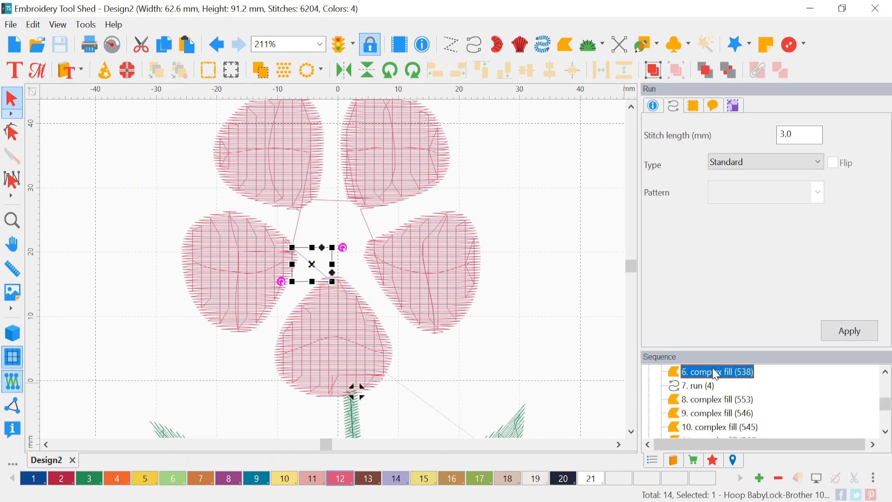
click(704, 390)
click(707, 398)
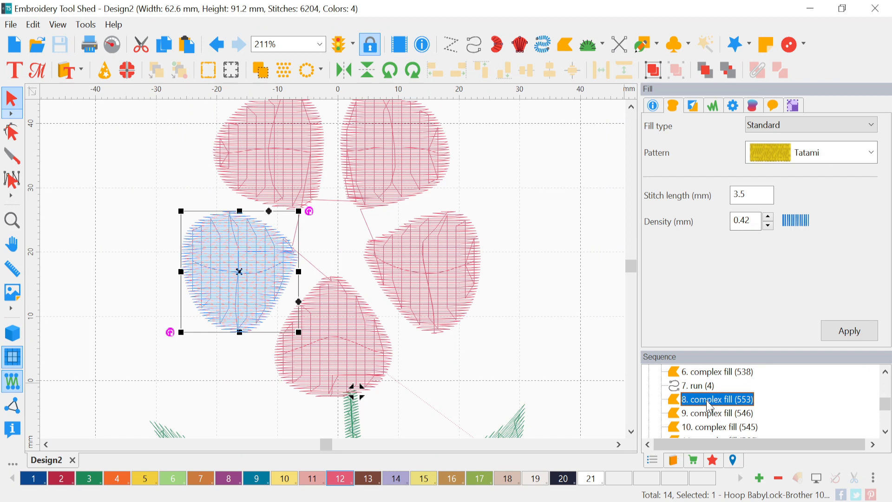
click(707, 386)
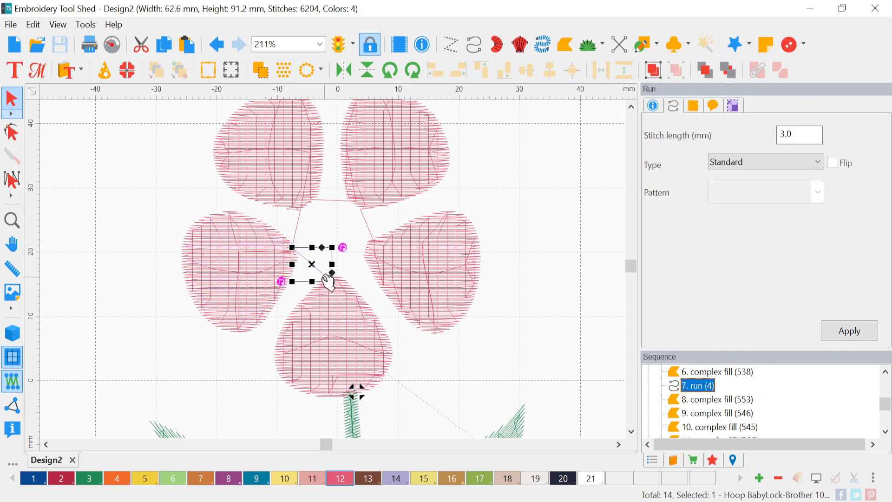
click(332, 307)
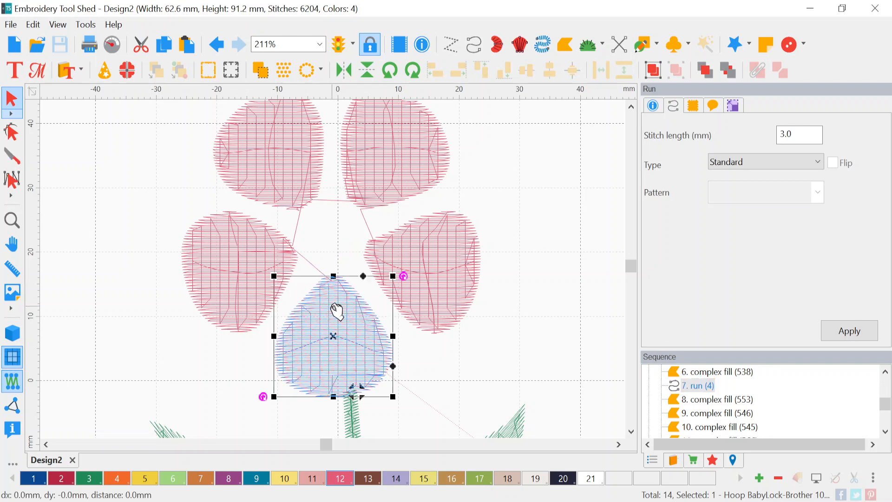
click(310, 265)
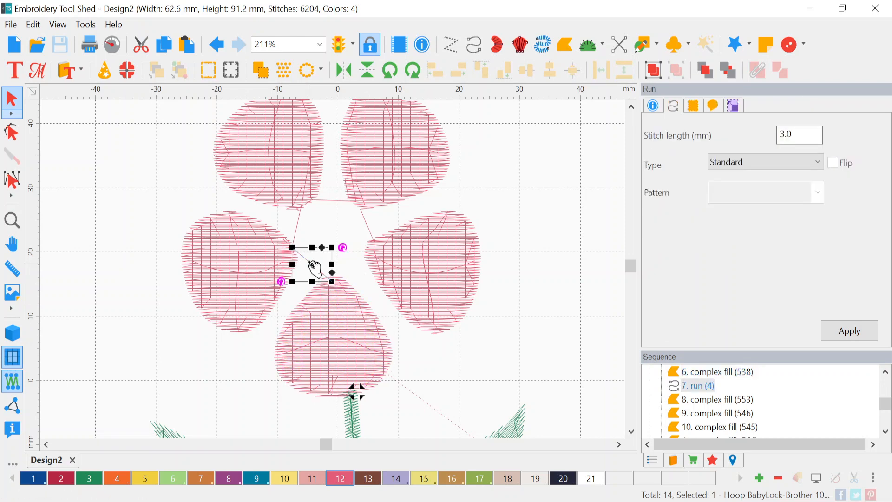
click(277, 263)
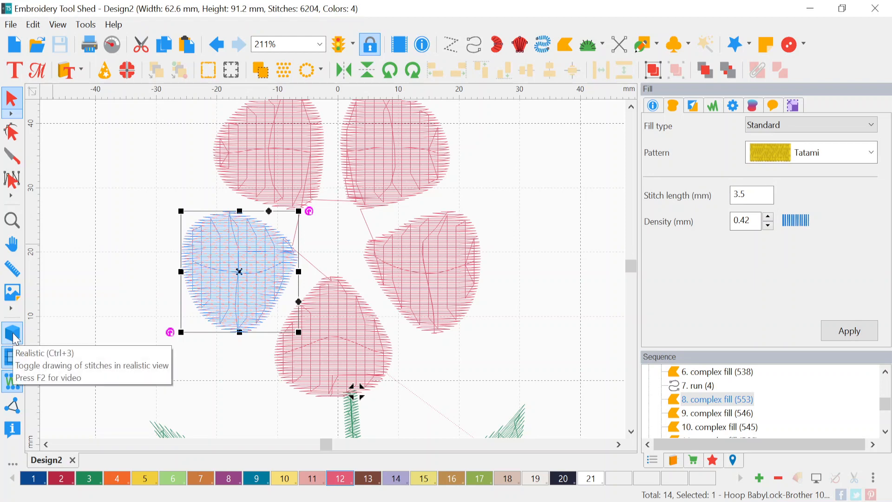
Step: Display the stitch points and examine the connecting run between the bottom and lower-left petals up close
click(19, 408)
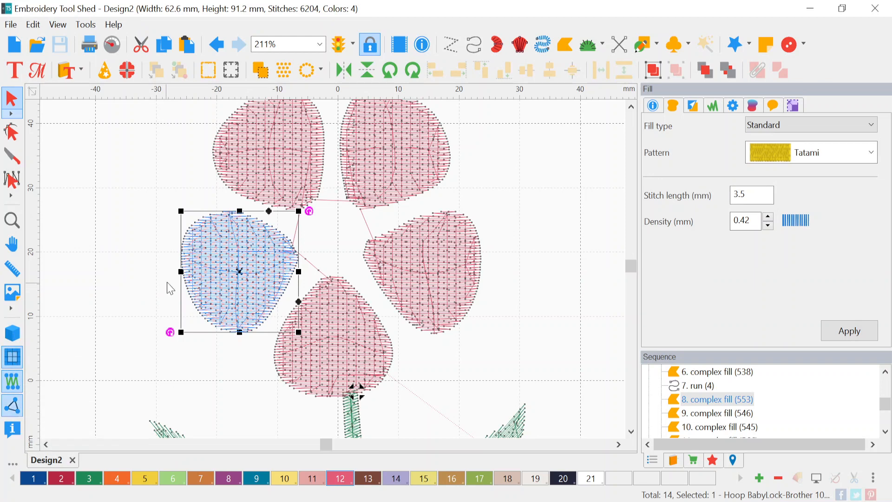
scroll(293, 244, up, 4)
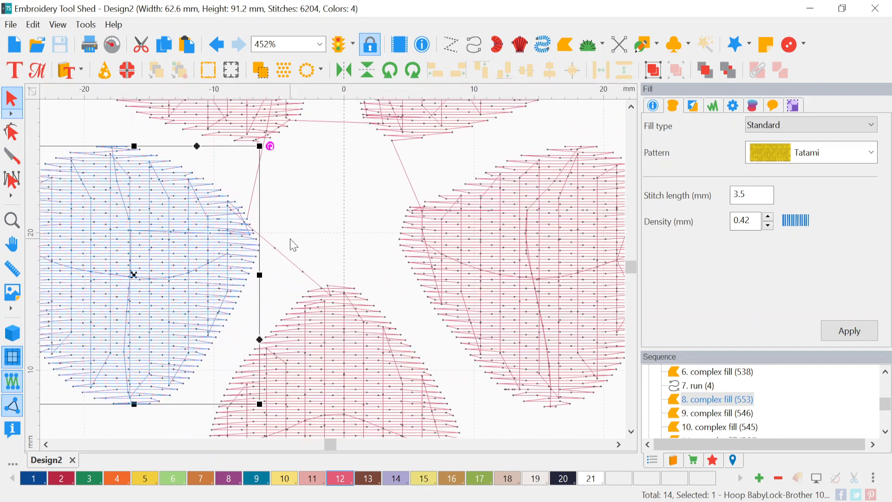
scroll(290, 240, up, 1)
click(280, 281)
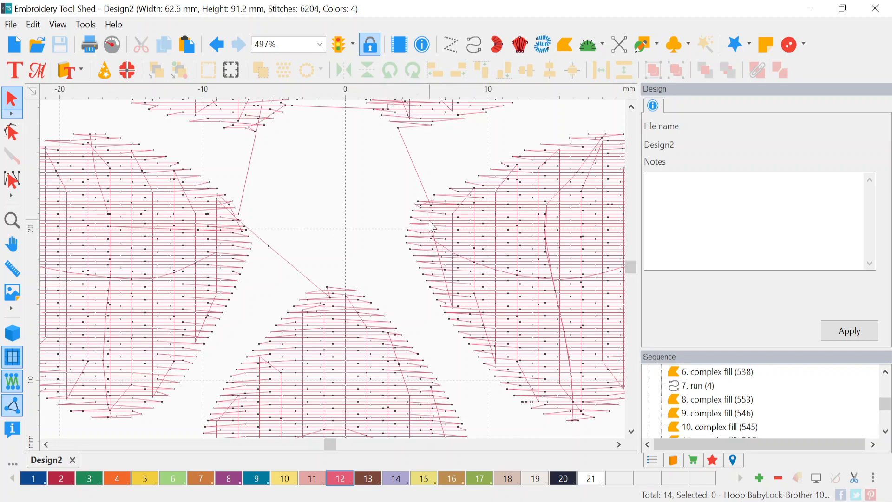
scroll(433, 235, down, 3)
scroll(432, 226, down, 2)
scroll(684, 405, down, 2)
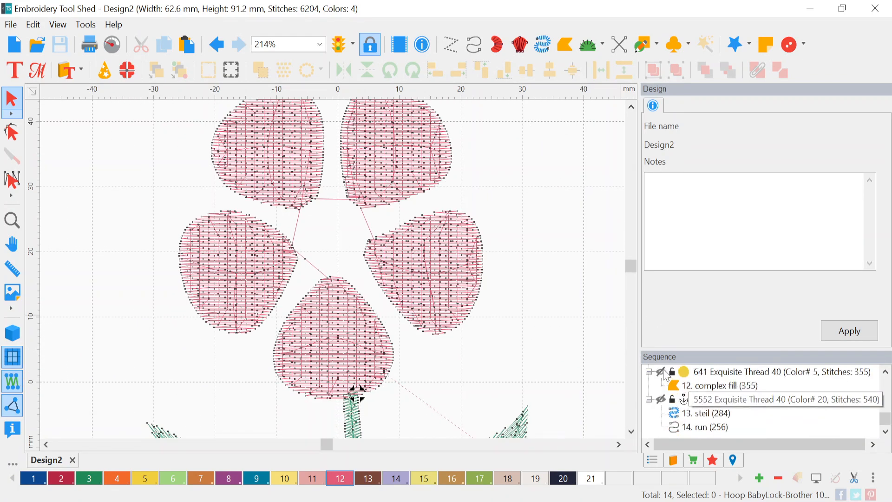
Step: Make the yellow flower center and its dark outline visible, and fit the whole design in the view
click(662, 371)
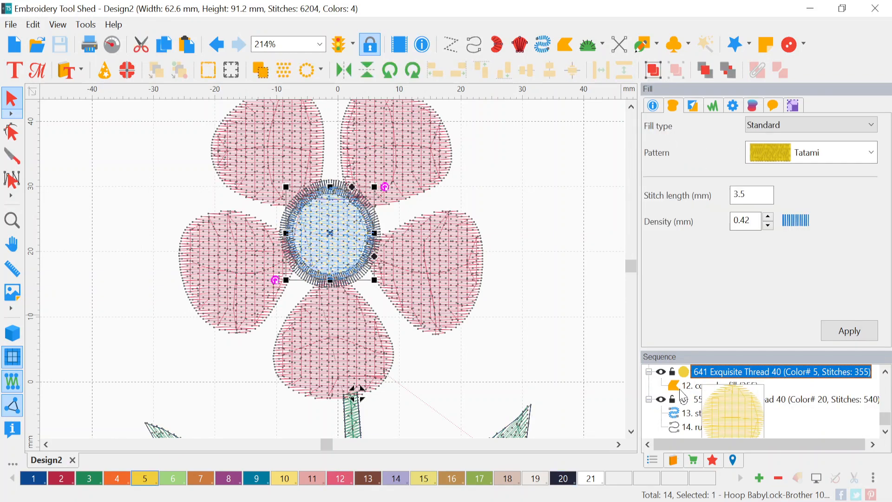
scroll(683, 395, up, 3)
scroll(541, 313, down, 3)
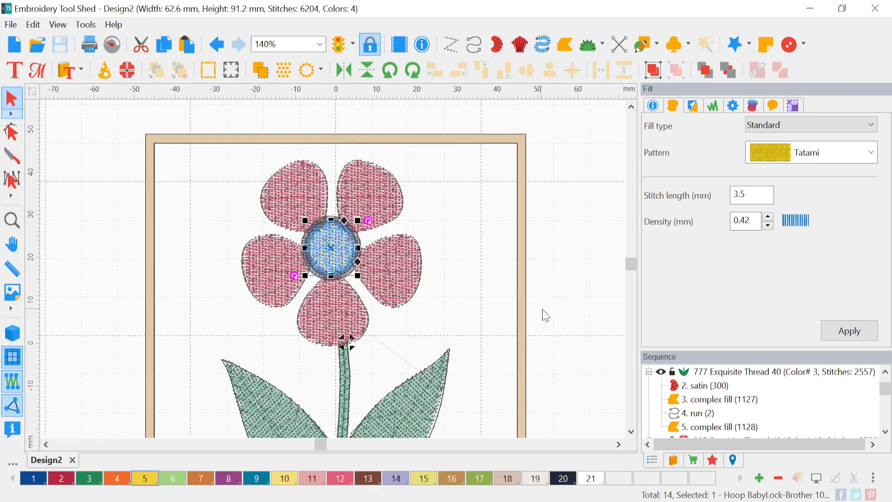
scroll(695, 387, up, 1)
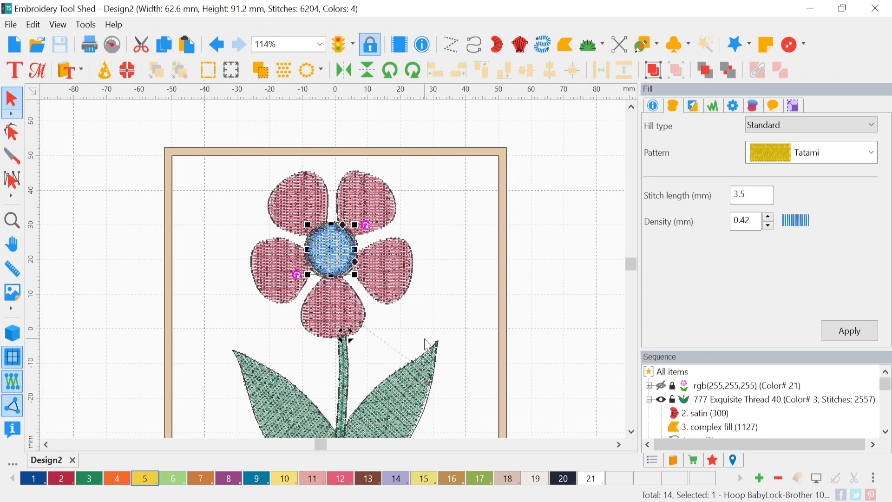
click(320, 44)
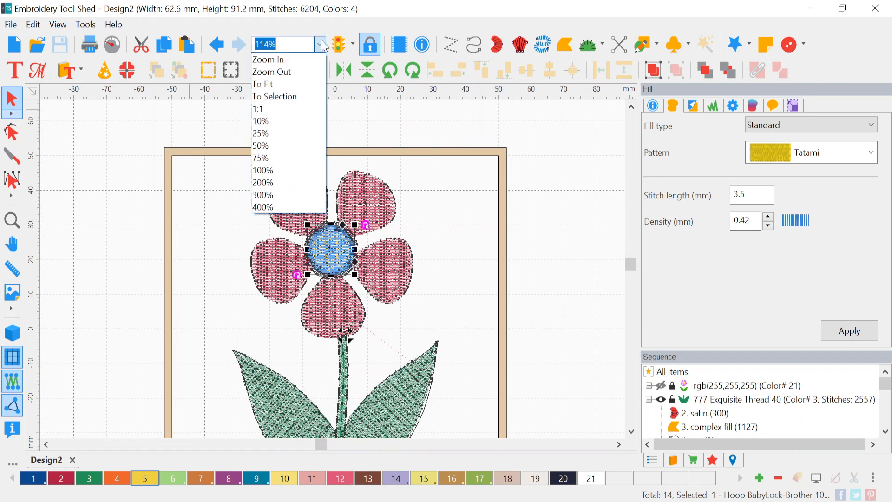
click(294, 85)
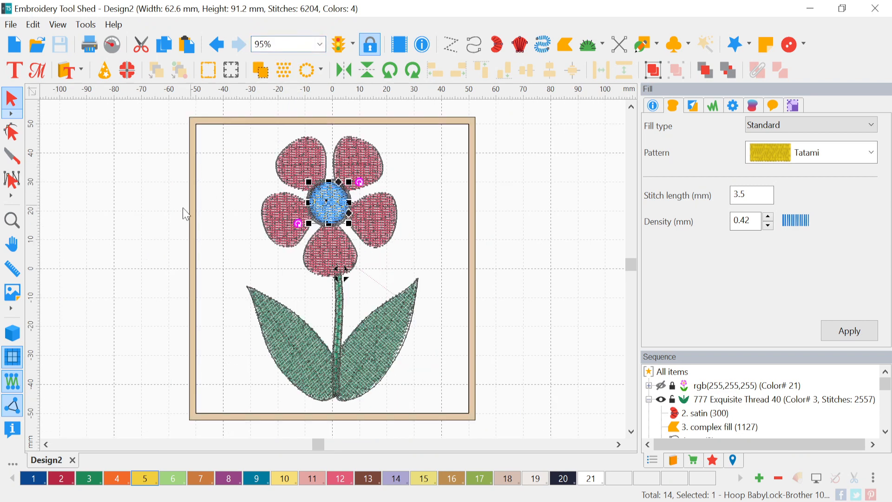
Step: Deselect everything, hide the stitch points and show the finished flower in realistic view
click(90, 314)
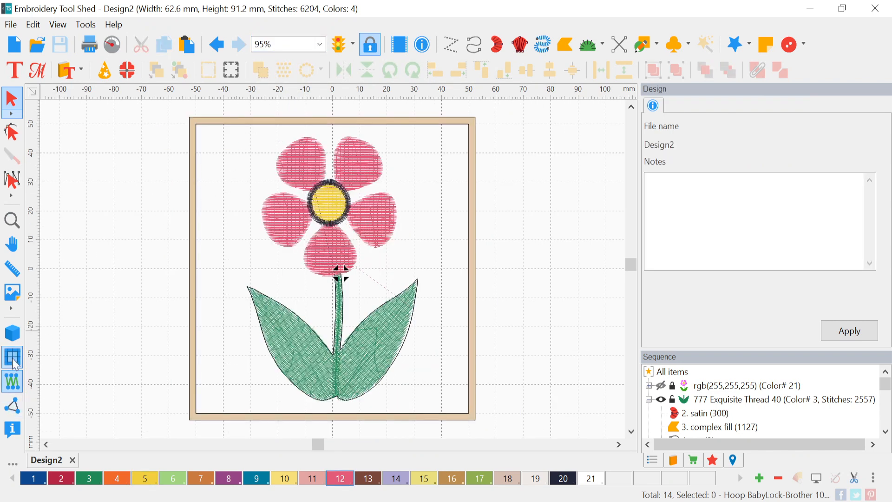
click(12, 333)
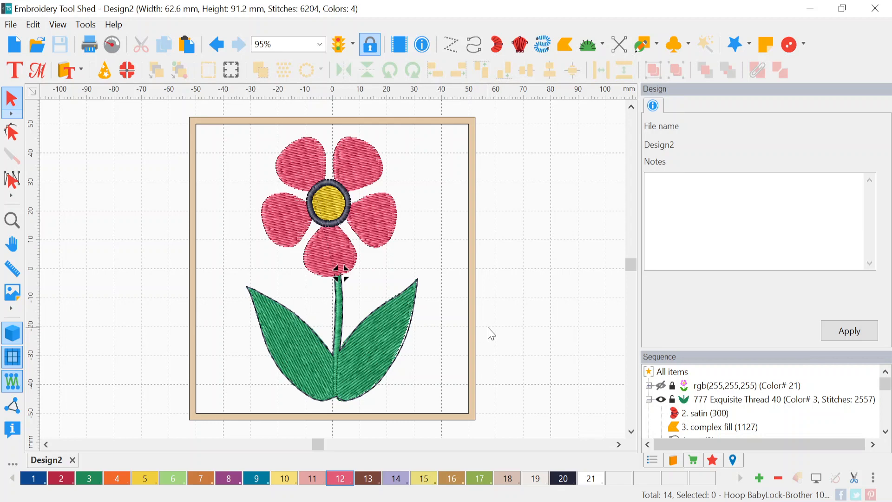
click(20, 27)
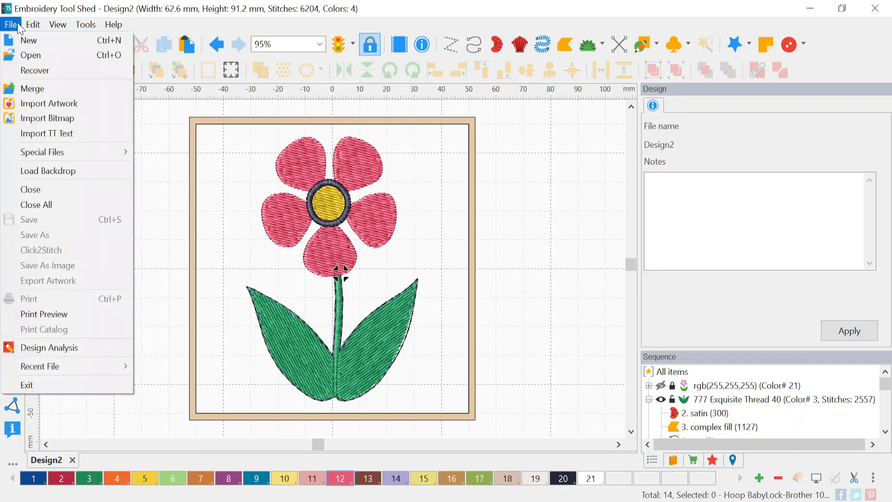
click(162, 189)
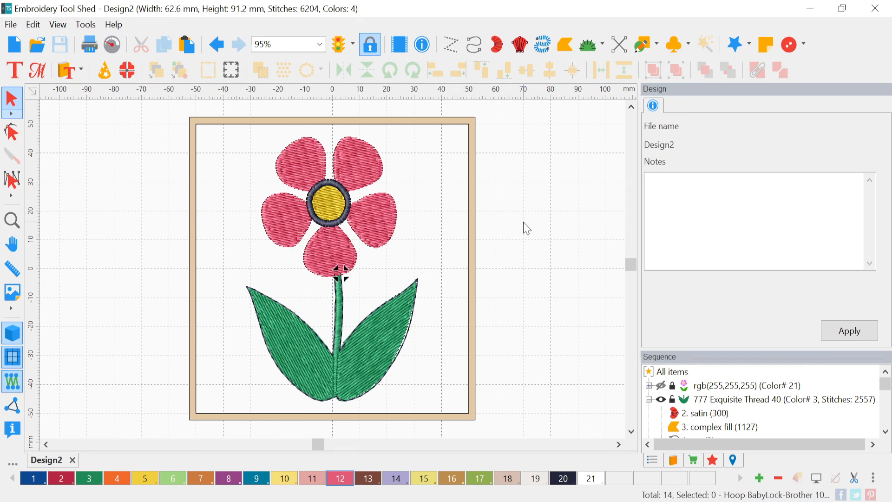